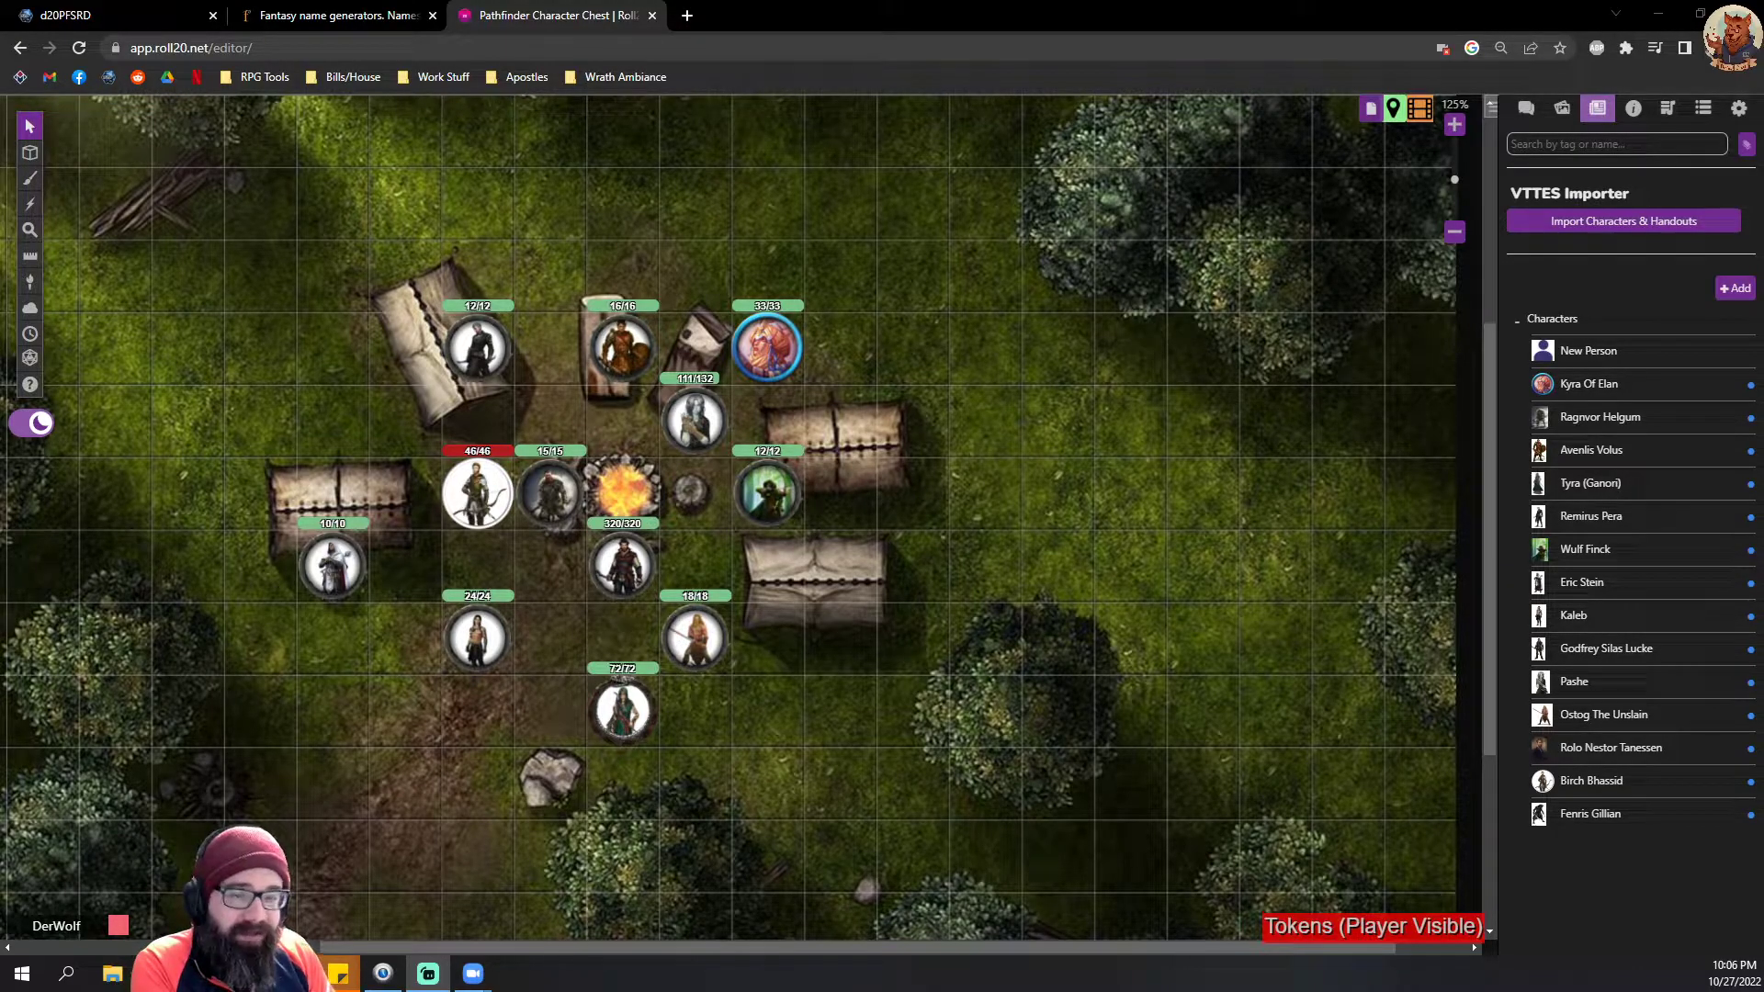
# Step: Move the blue-ringed 33/33 character token from the camp's edge to the grid square between the 24/24 and 18/18 tokens, beside the 24/24 token
pyautogui.scroll(2, 507, 593)
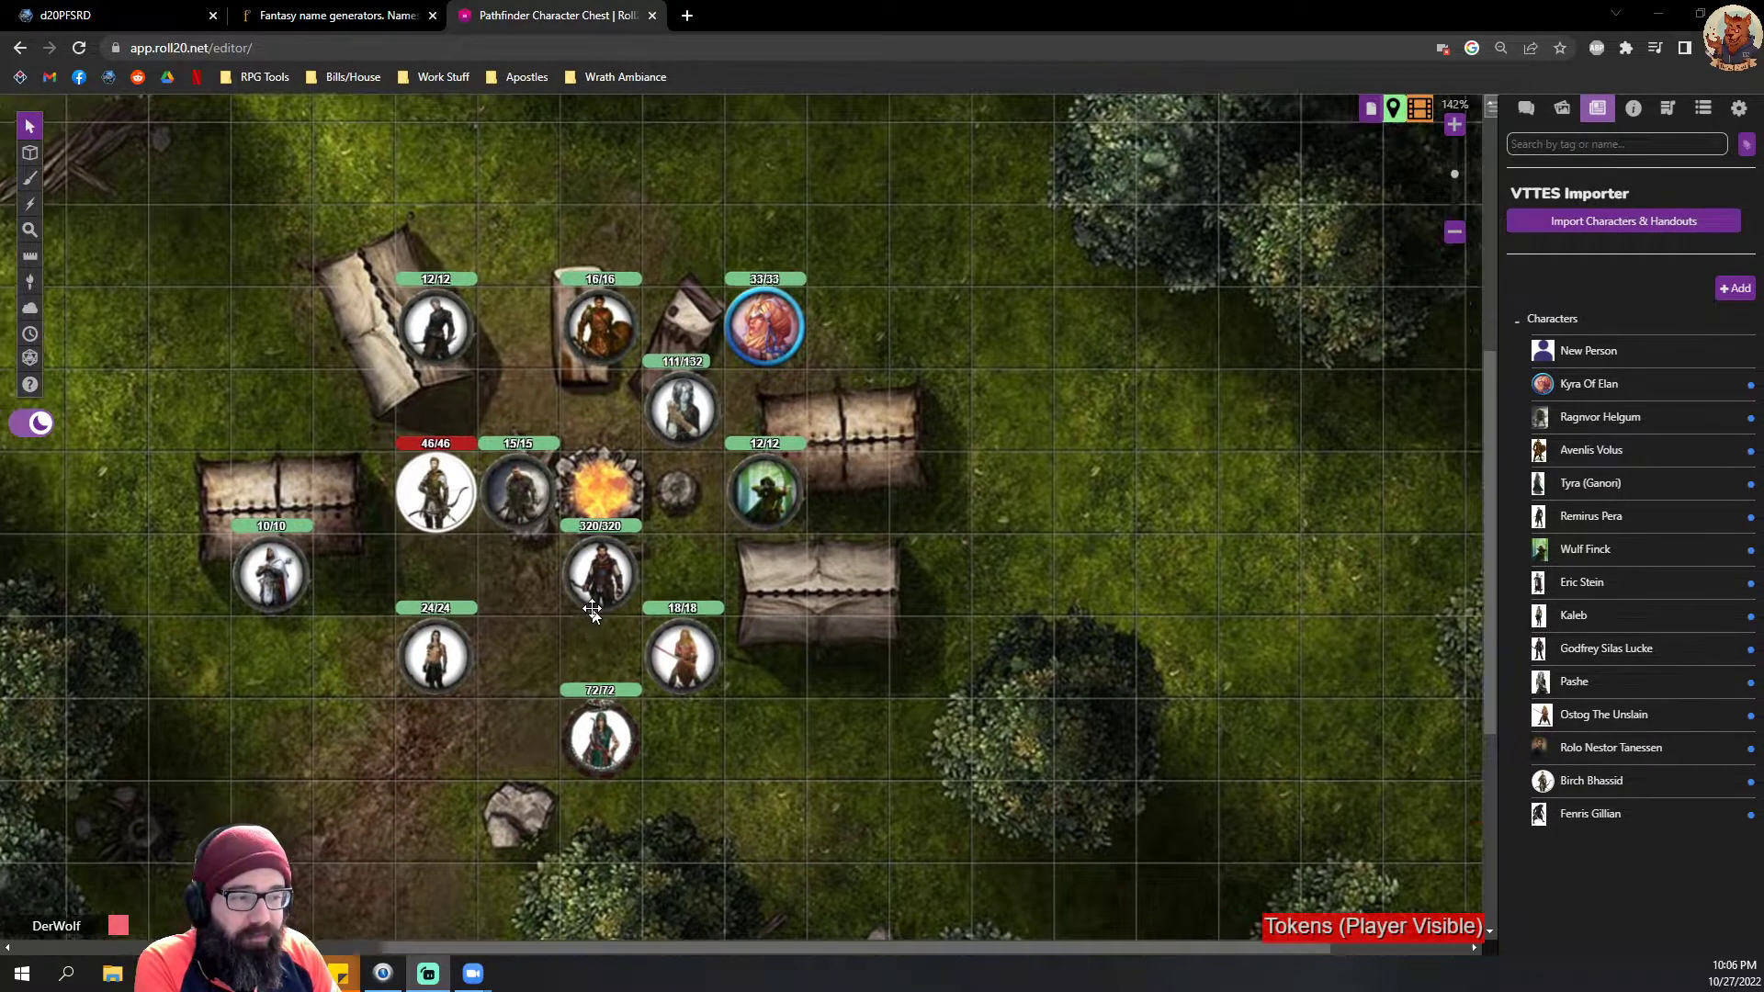
pyautogui.moveTo(510, 610); pyautogui.dragTo(655, 606)
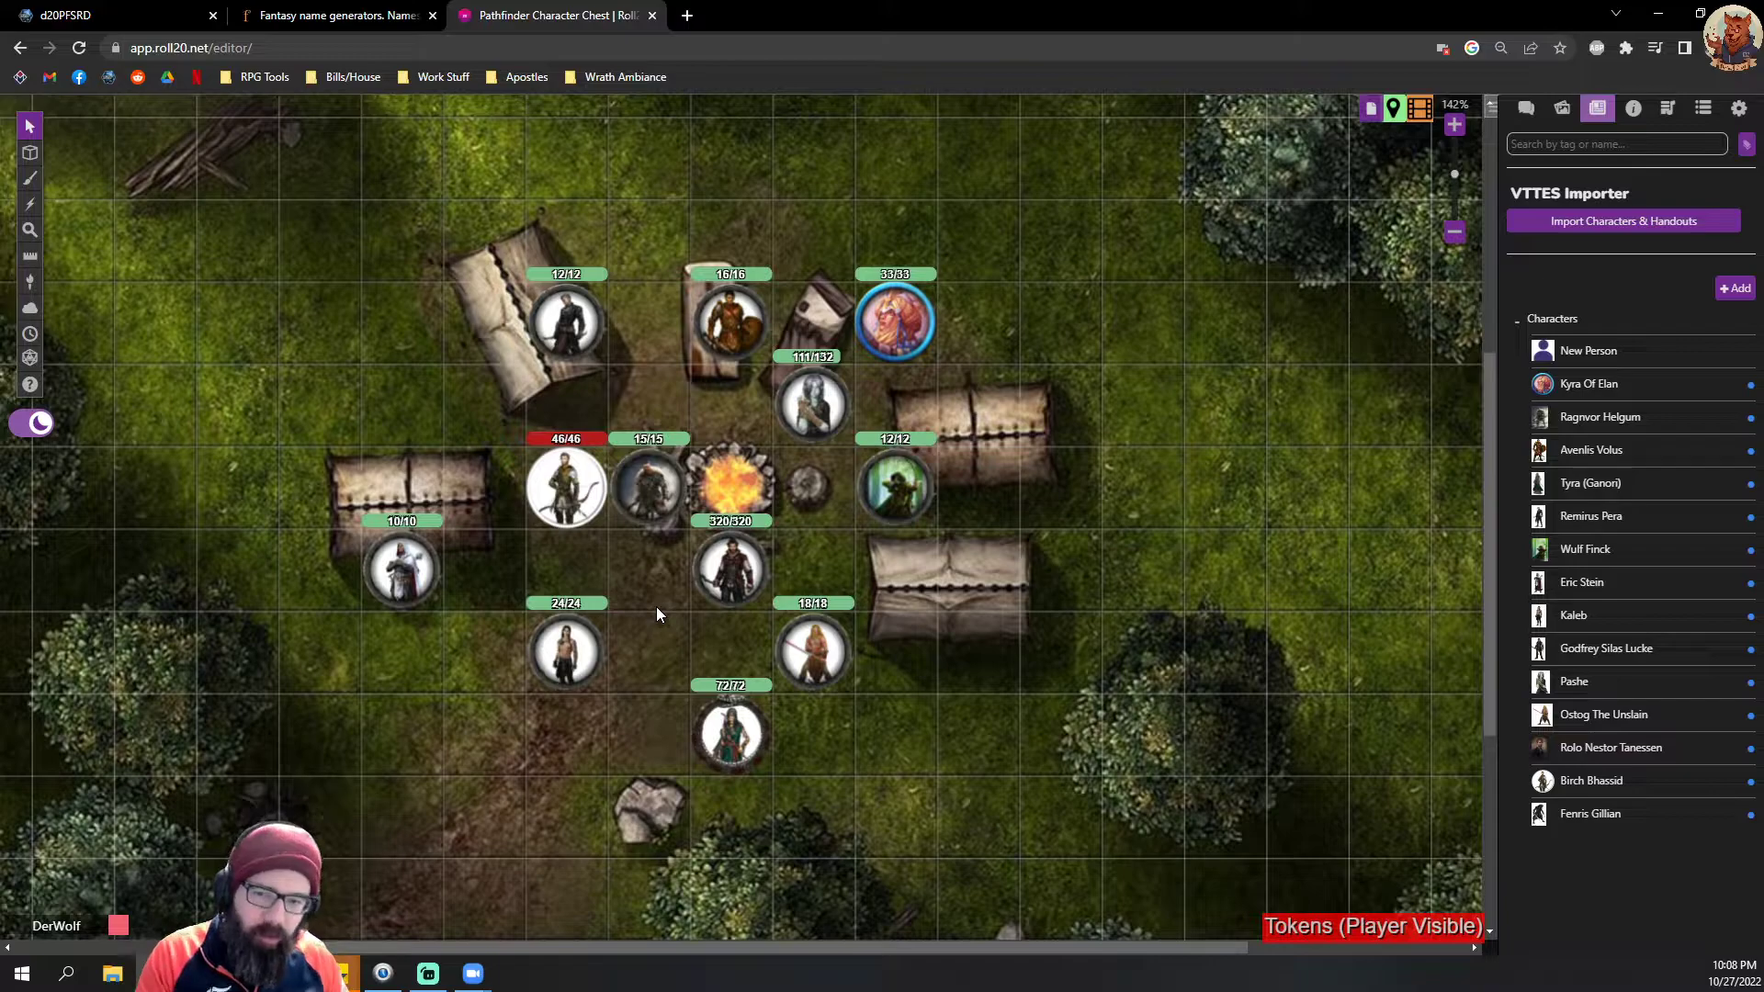
pyautogui.moveTo(896, 322); pyautogui.dragTo(753, 424)
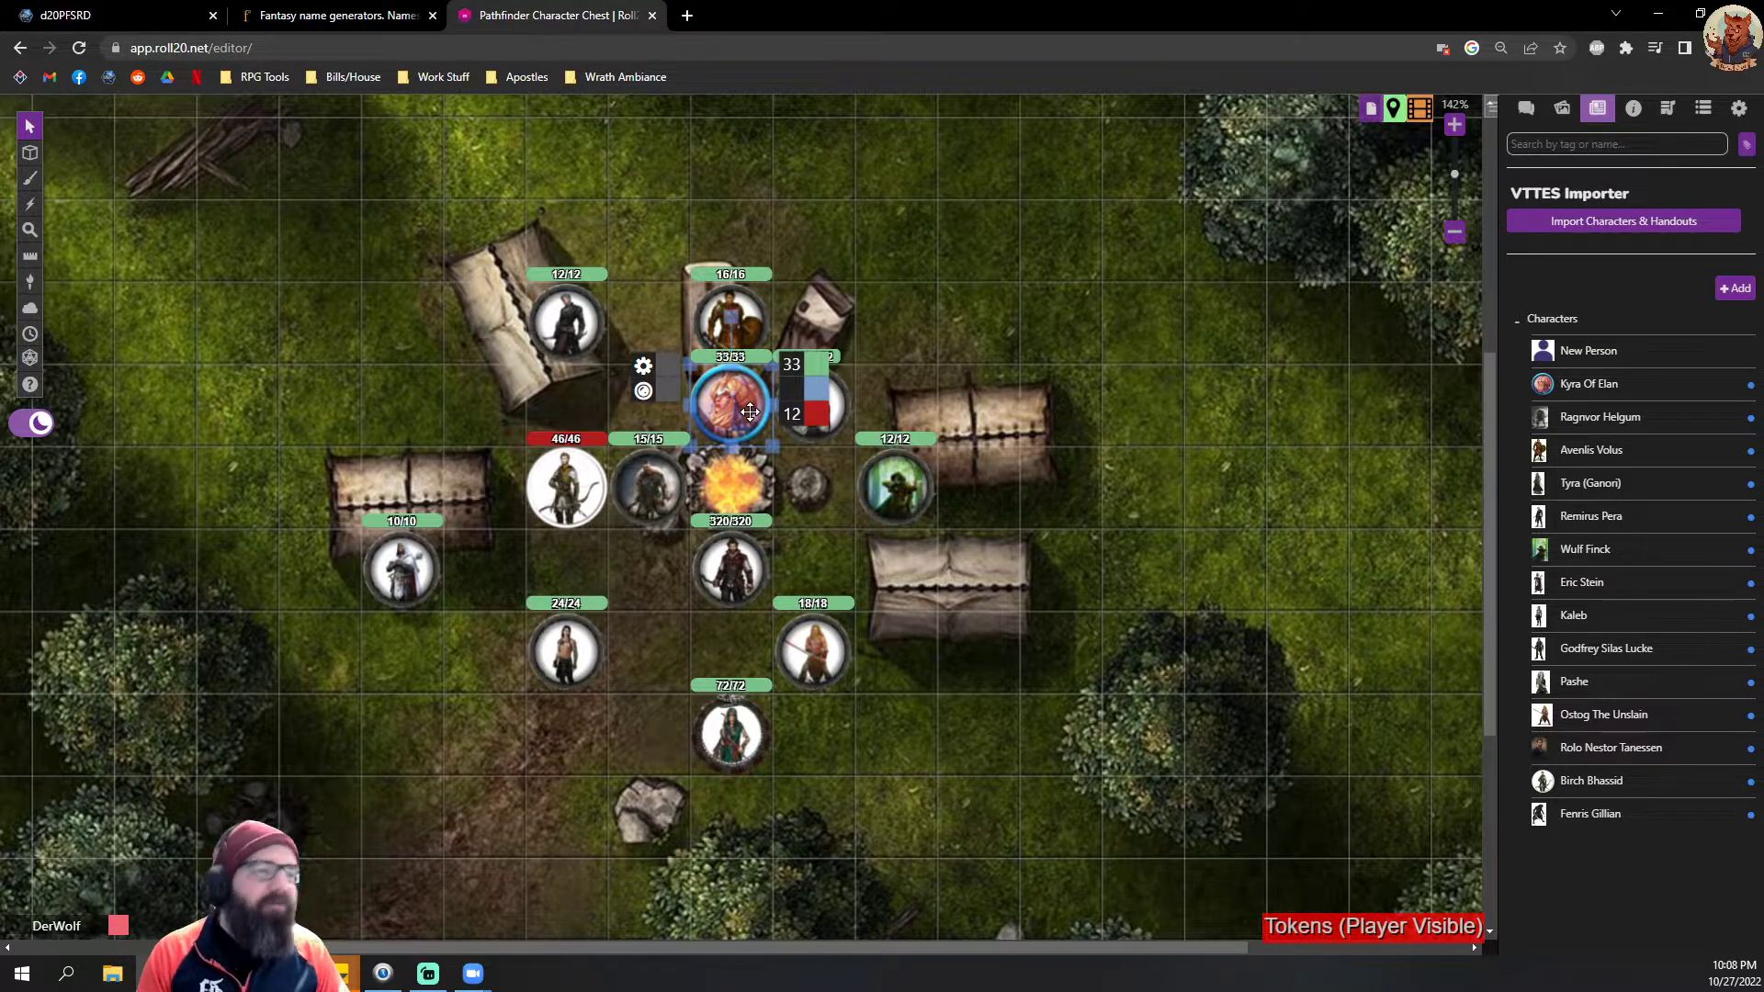
pyautogui.moveTo(754, 424); pyautogui.dragTo(676, 588)
pyautogui.scroll(-2, 736, 627)
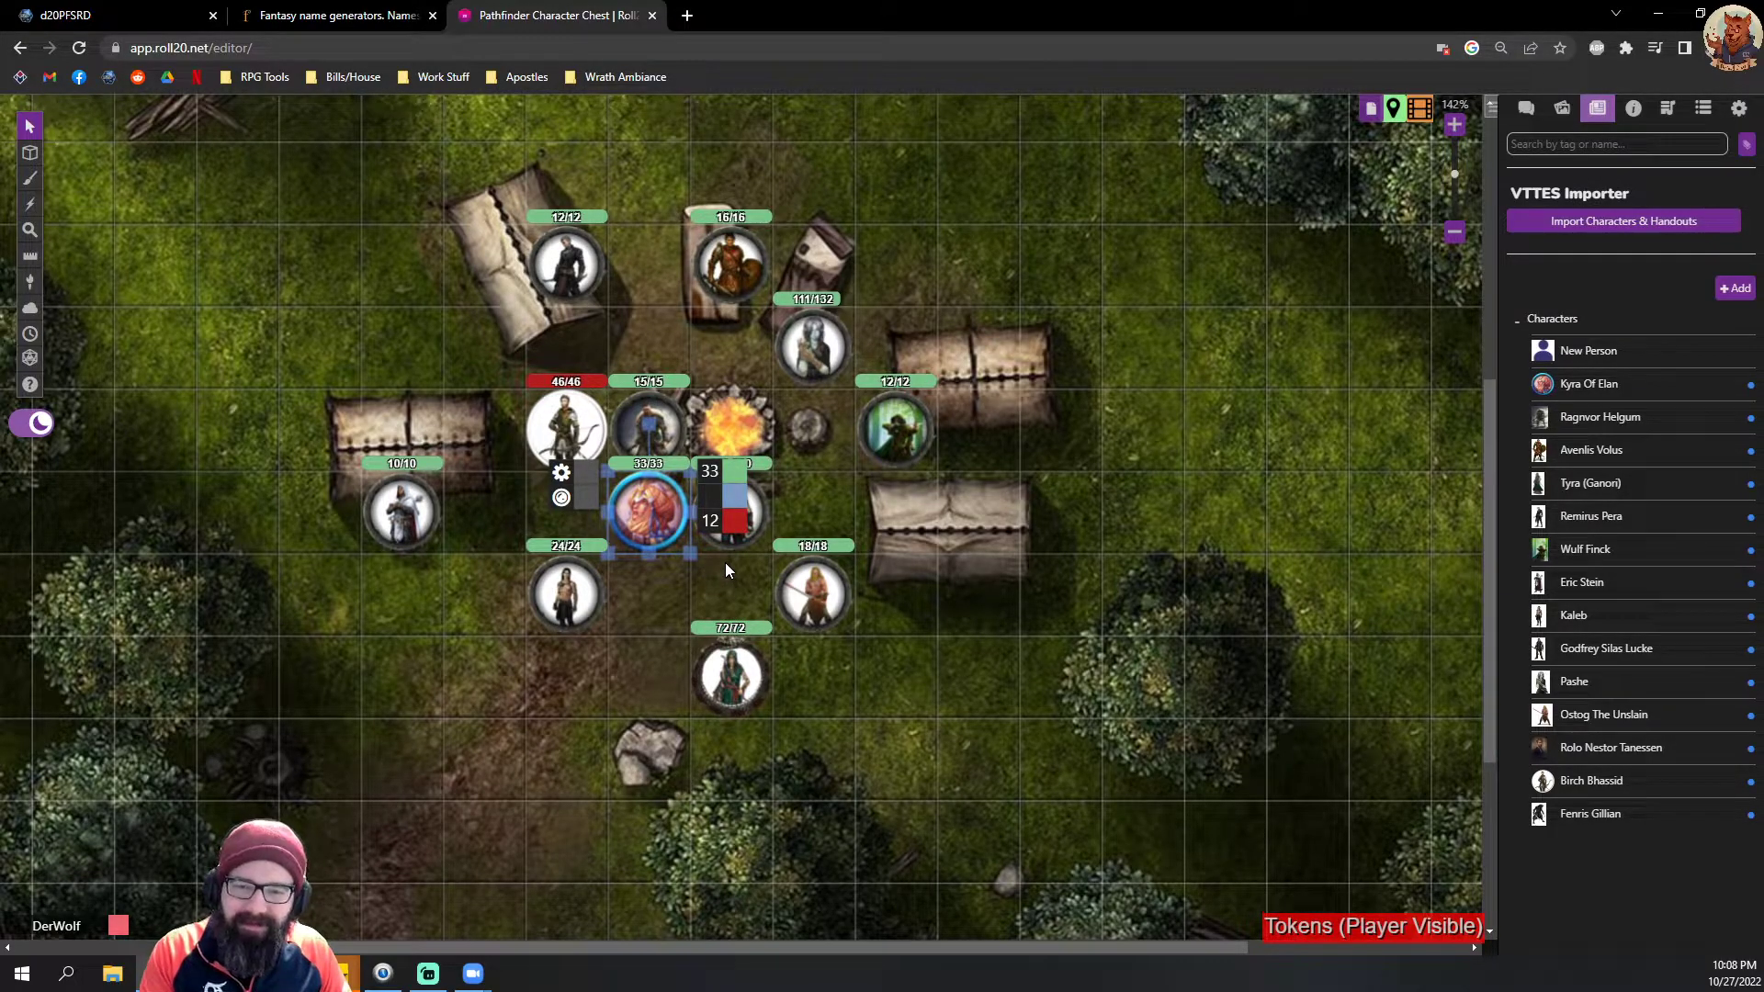
pyautogui.press('Down')
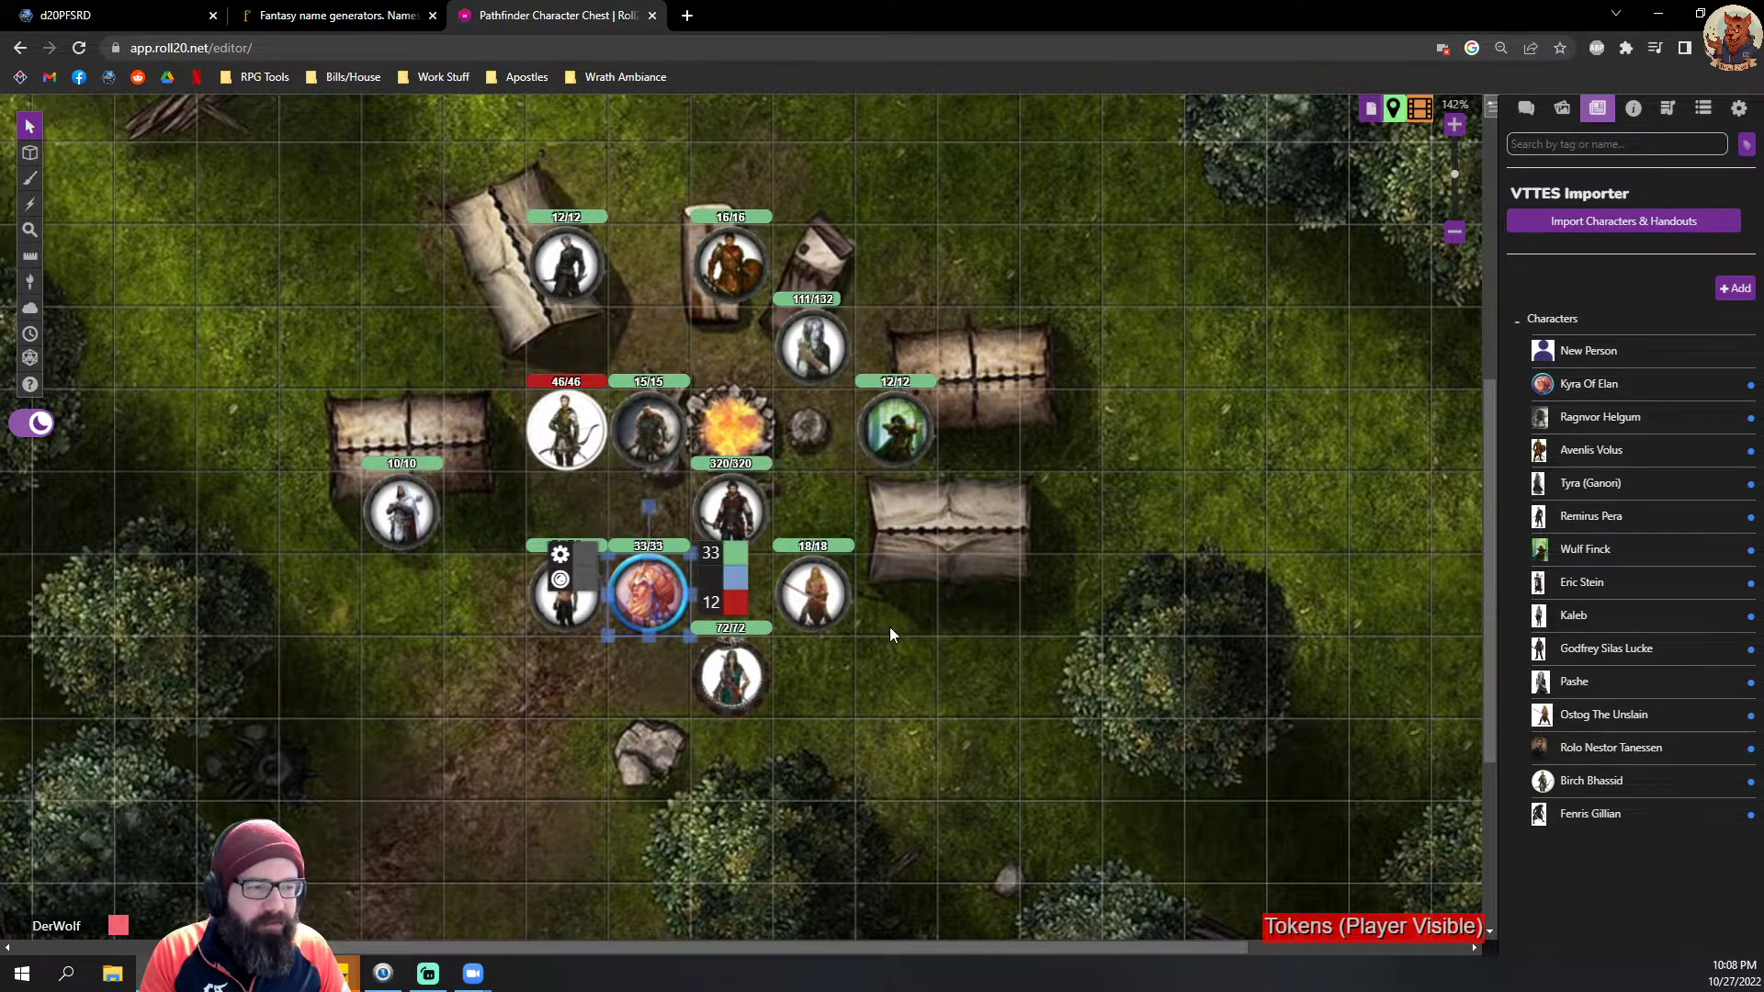
pyautogui.scroll(-2, 890, 627)
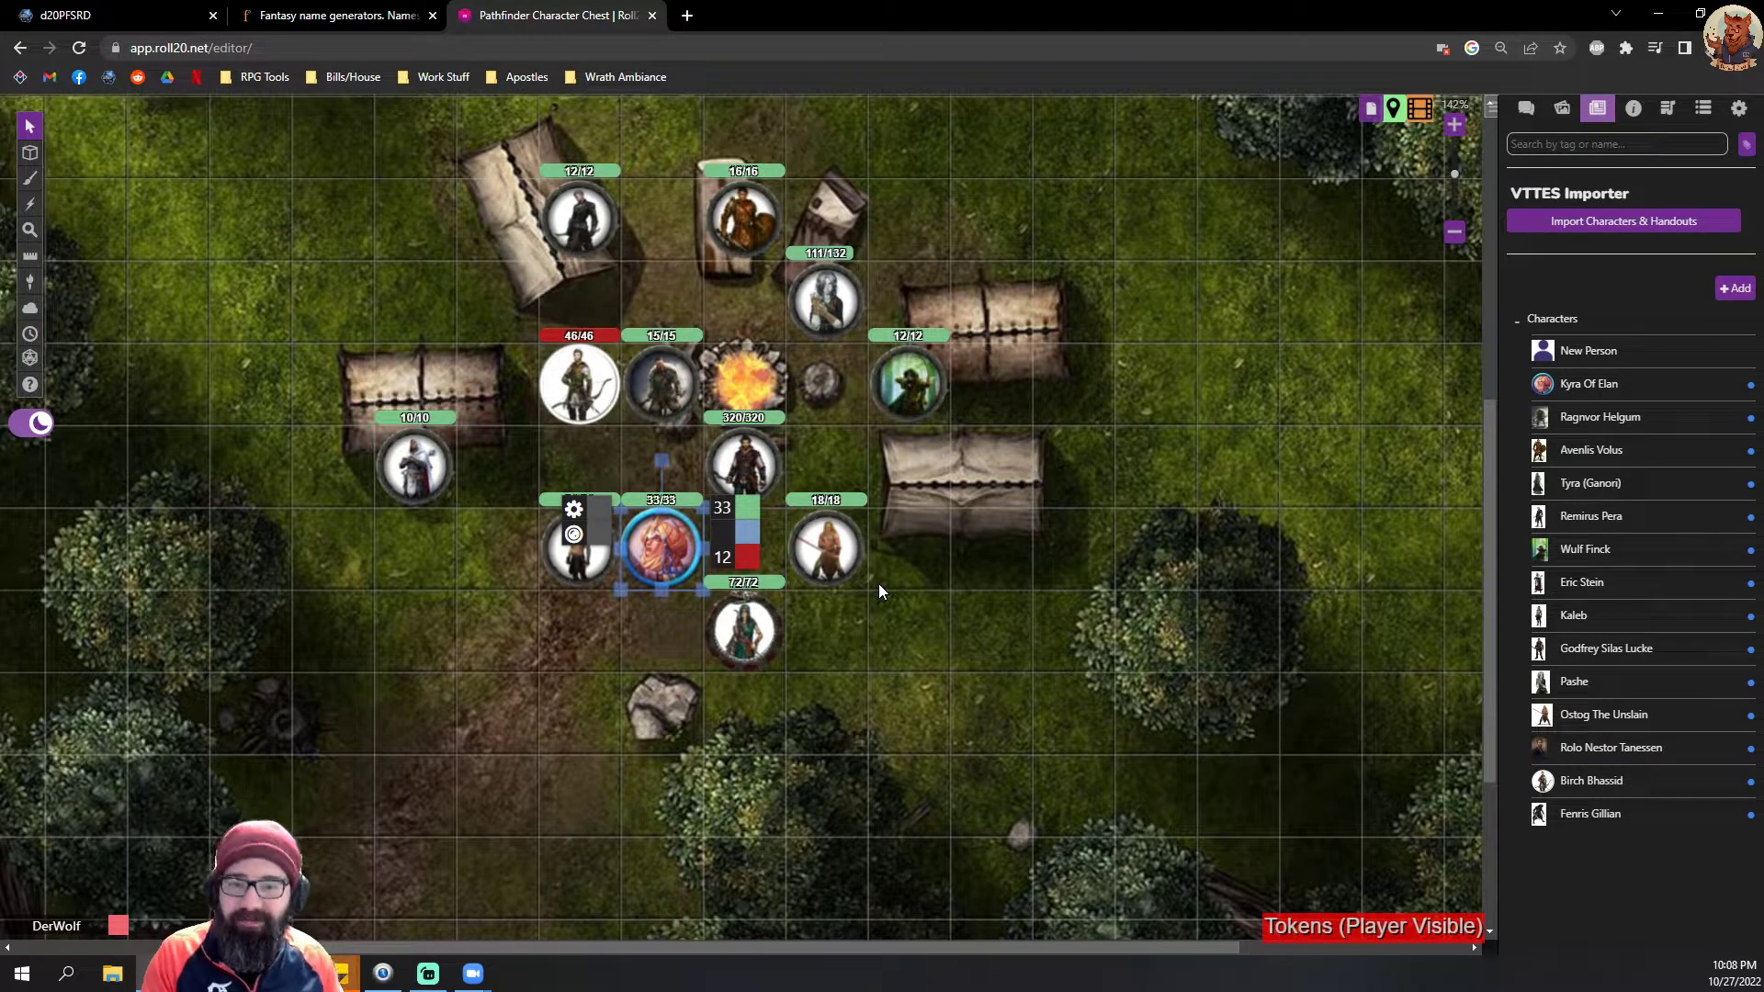
pyautogui.click(934, 634)
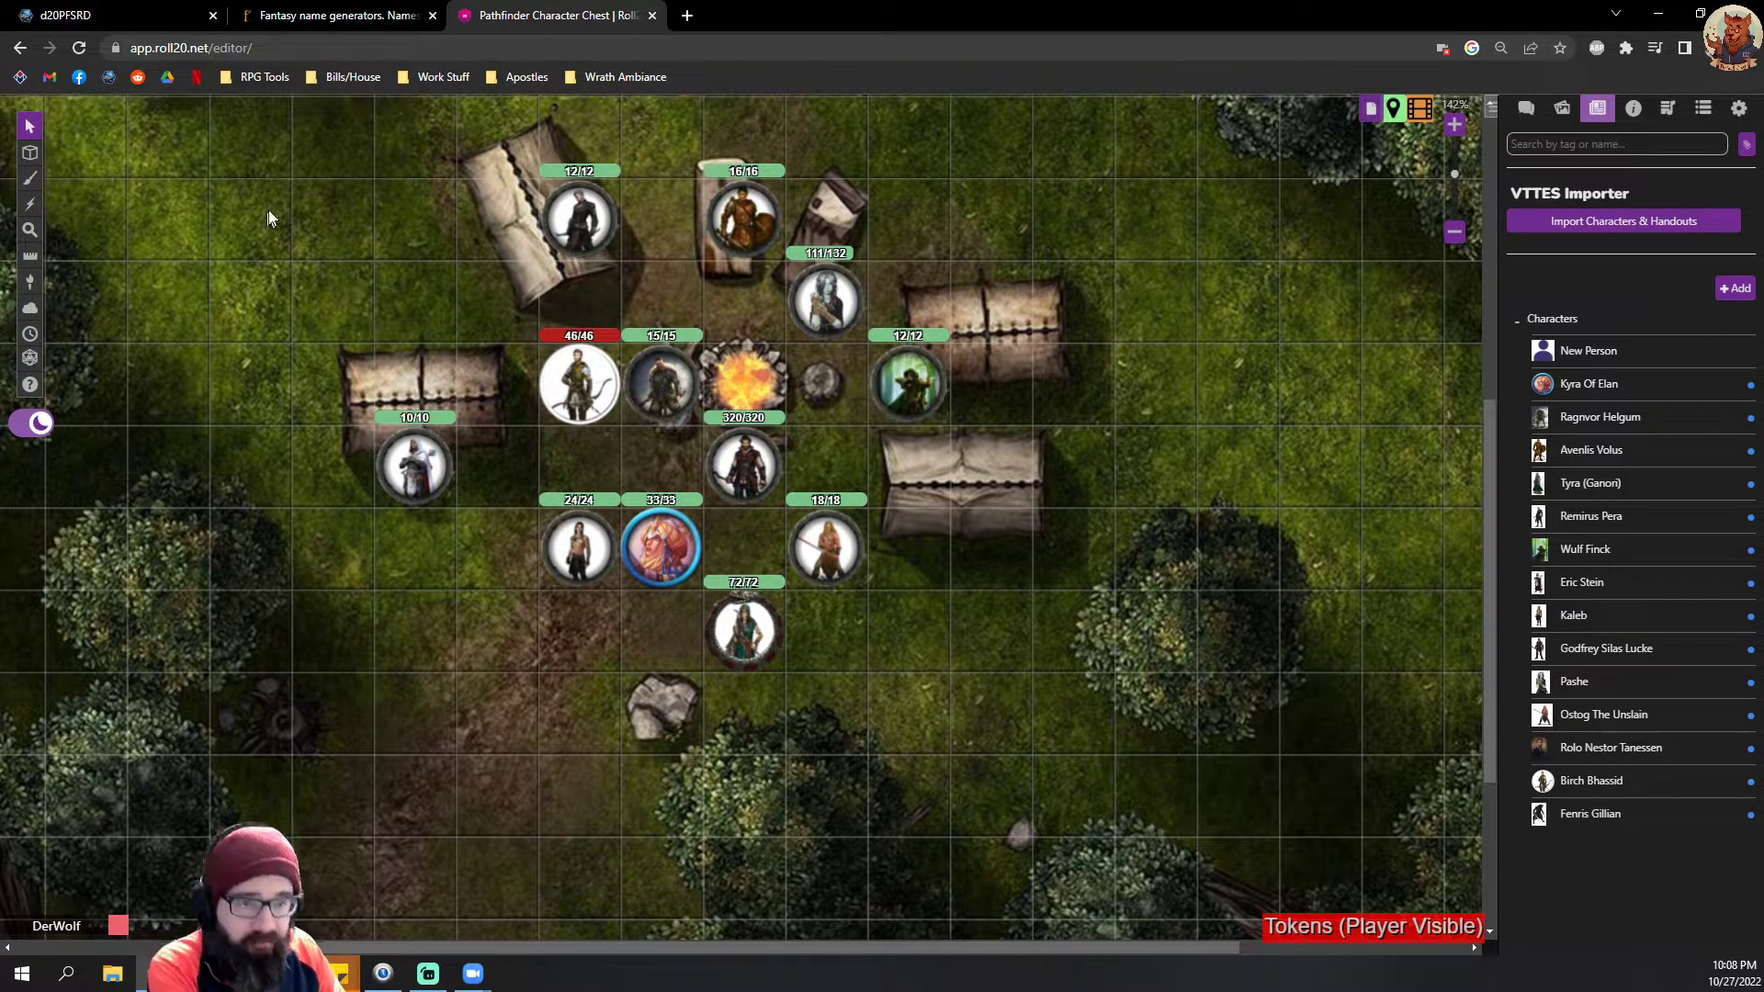
# Step: Switch to the d20PFSRD site and open a blank sticky note, placed over the site's search field and ad column and made taller
pyautogui.click(65, 16)
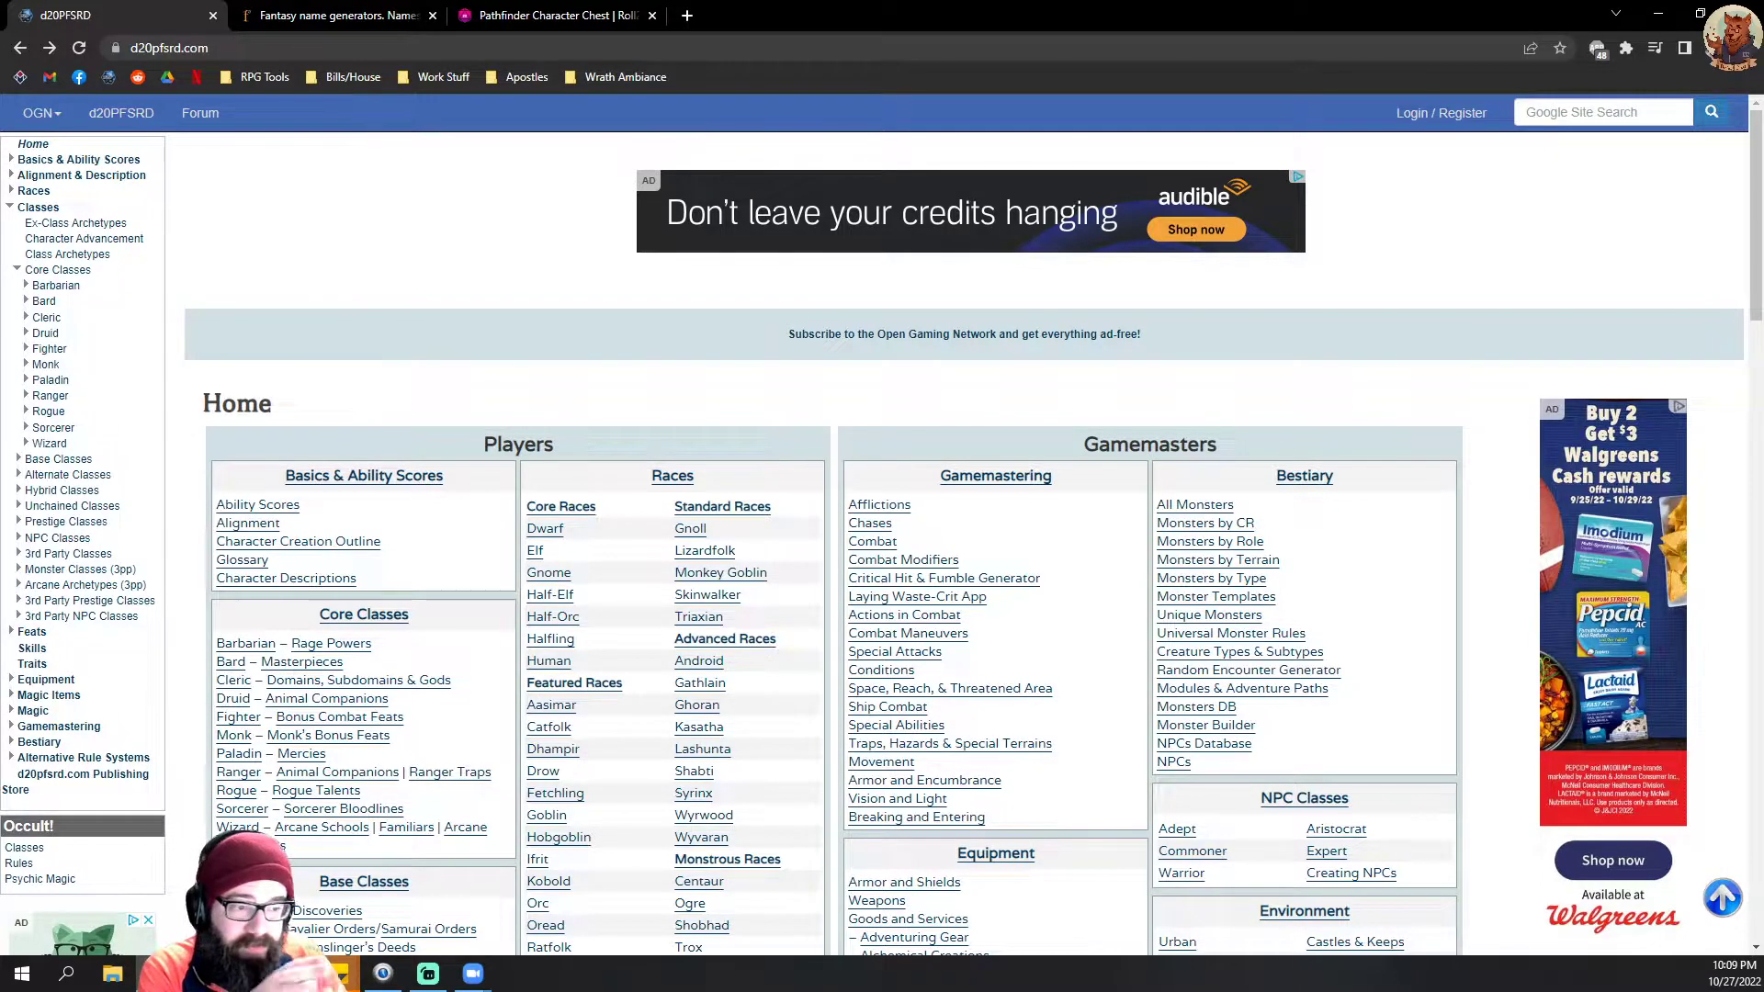
pyautogui.click(350, 976)
pyautogui.click(367, 896)
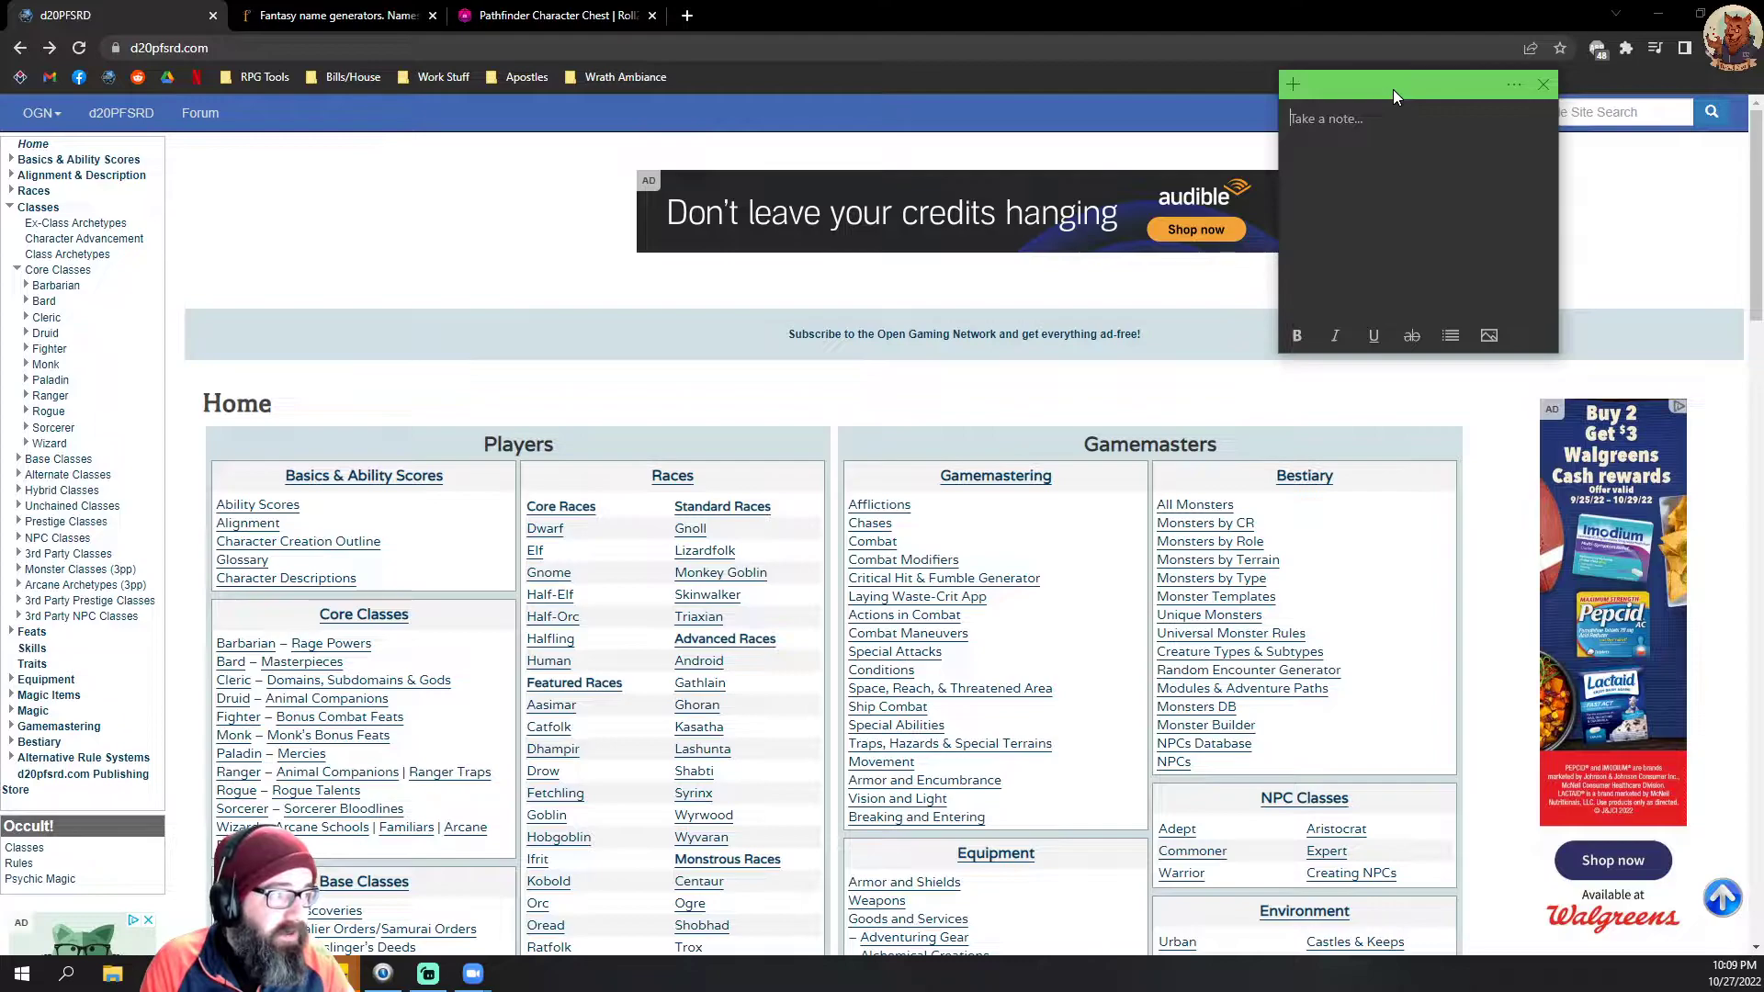
pyautogui.moveTo(1395, 93); pyautogui.dragTo(1544, 53)
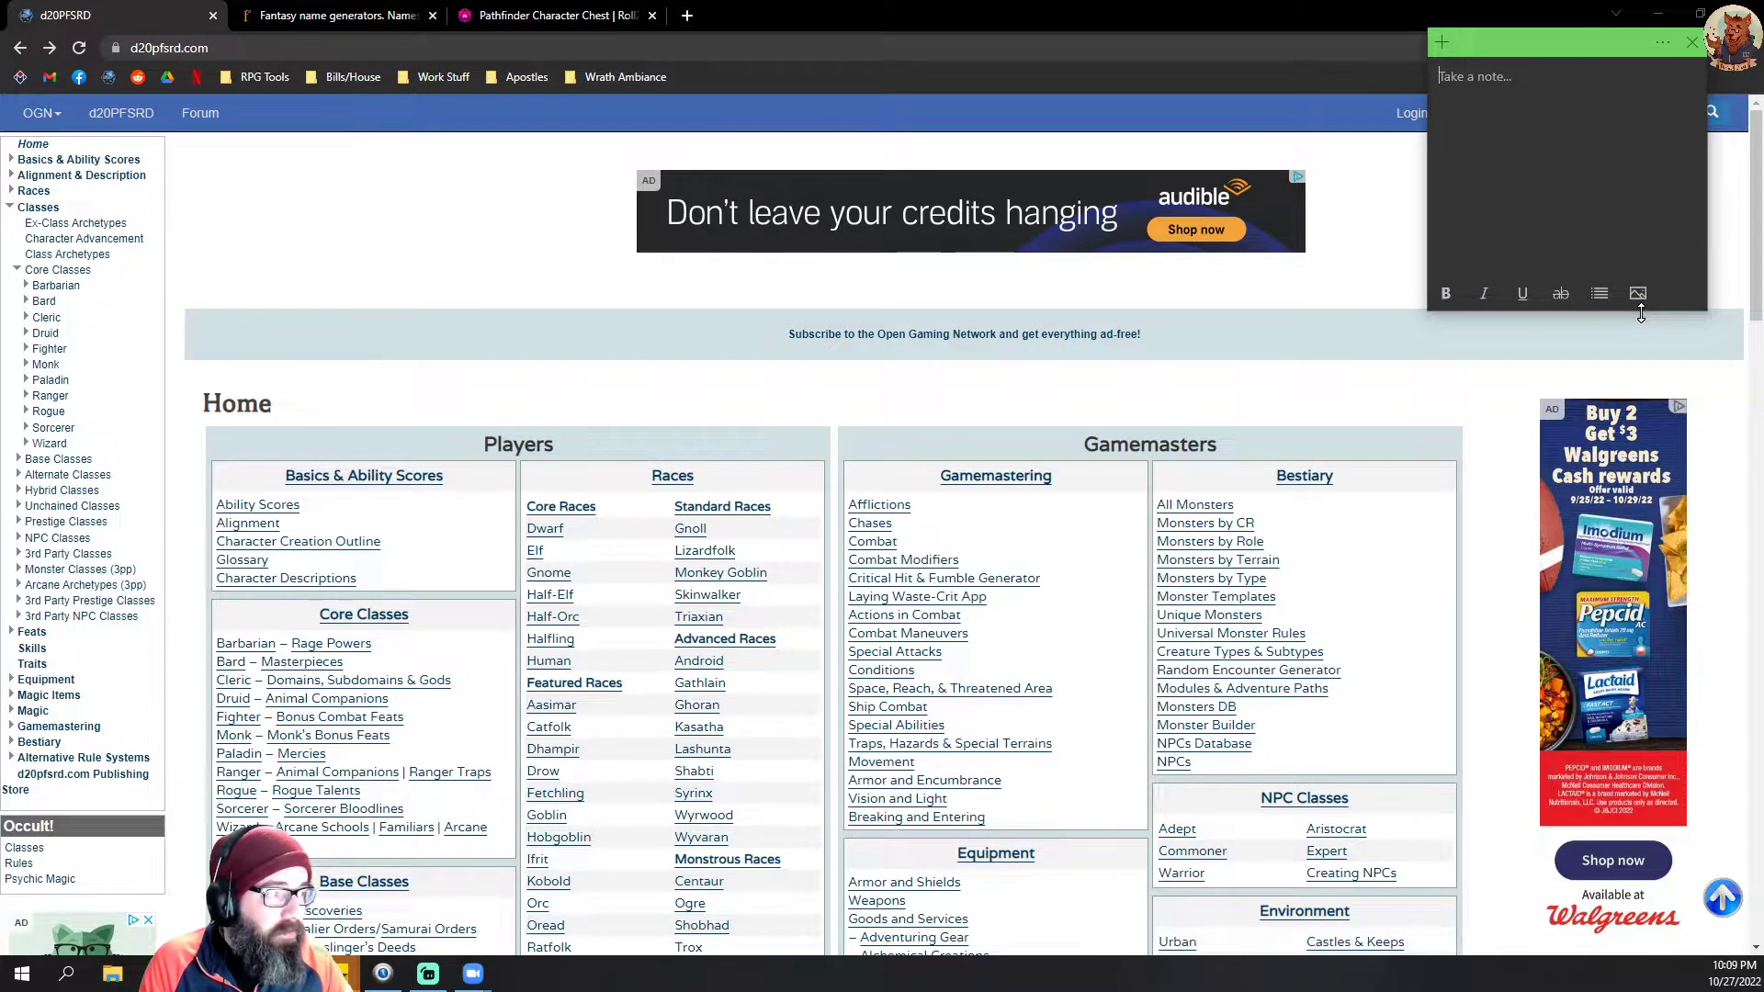
pyautogui.moveTo(1639, 310); pyautogui.dragTo(1606, 486)
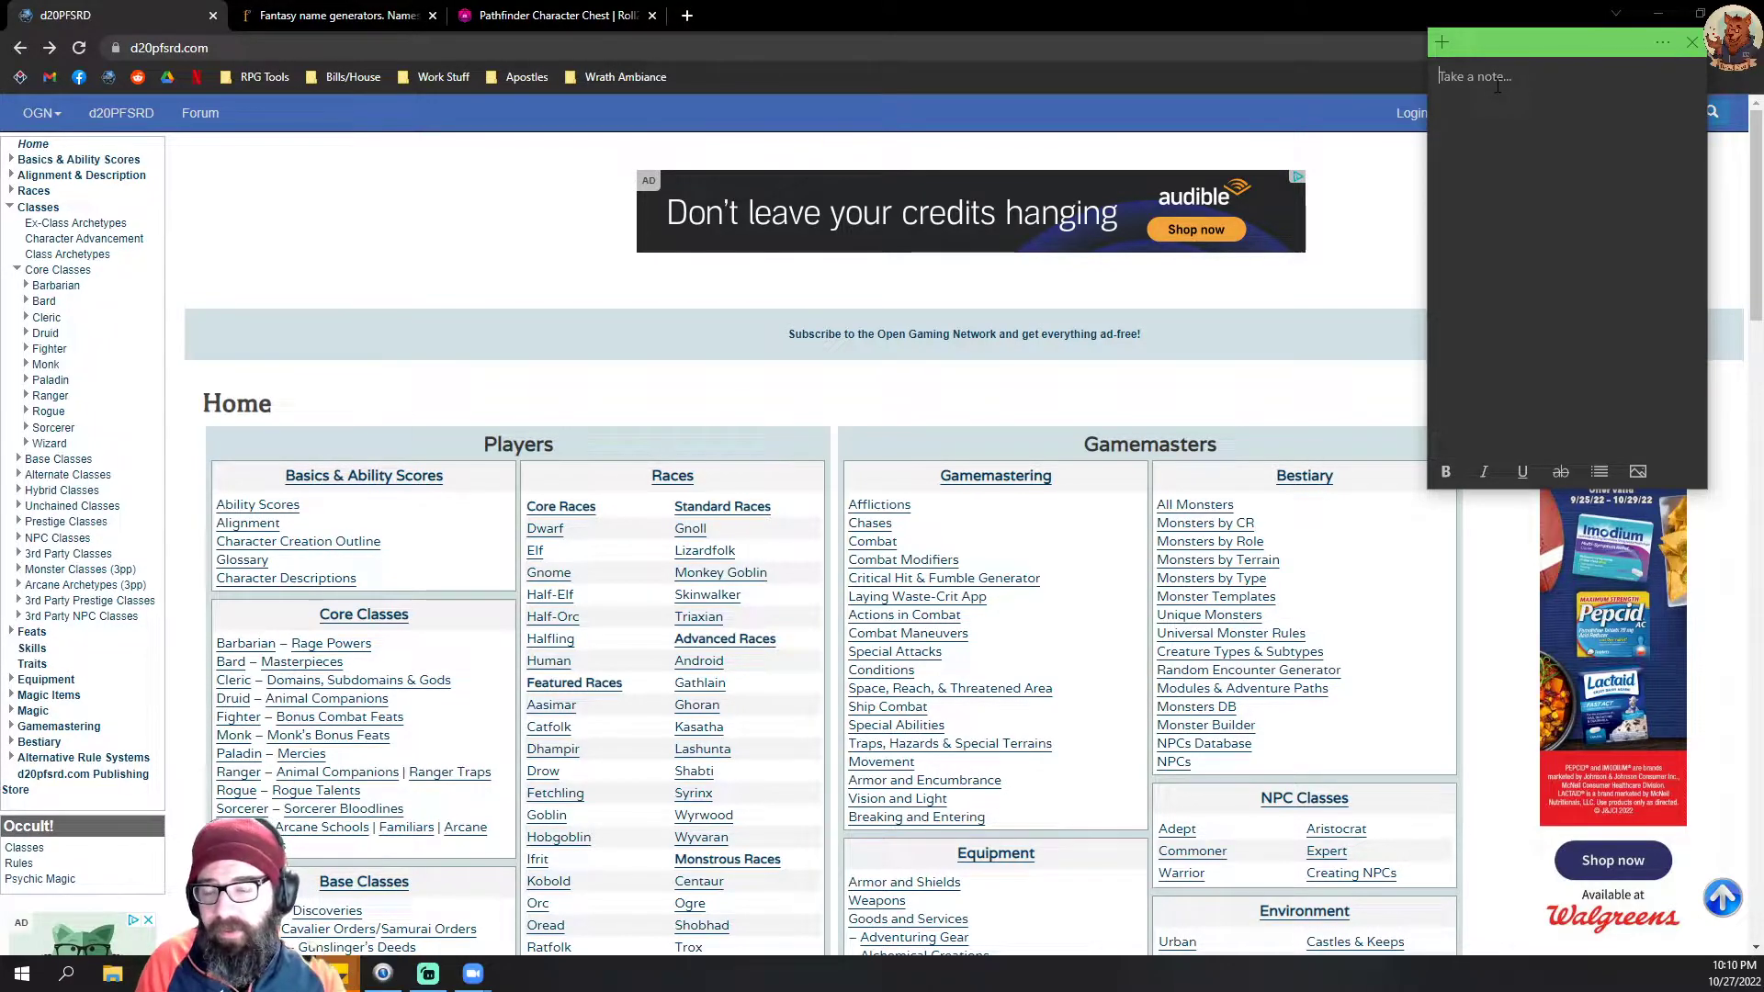
# Step: Open the Character Creation Outline under Basics & Ability Scores and view its Determine Ability Scores section
pyautogui.click(39, 163)
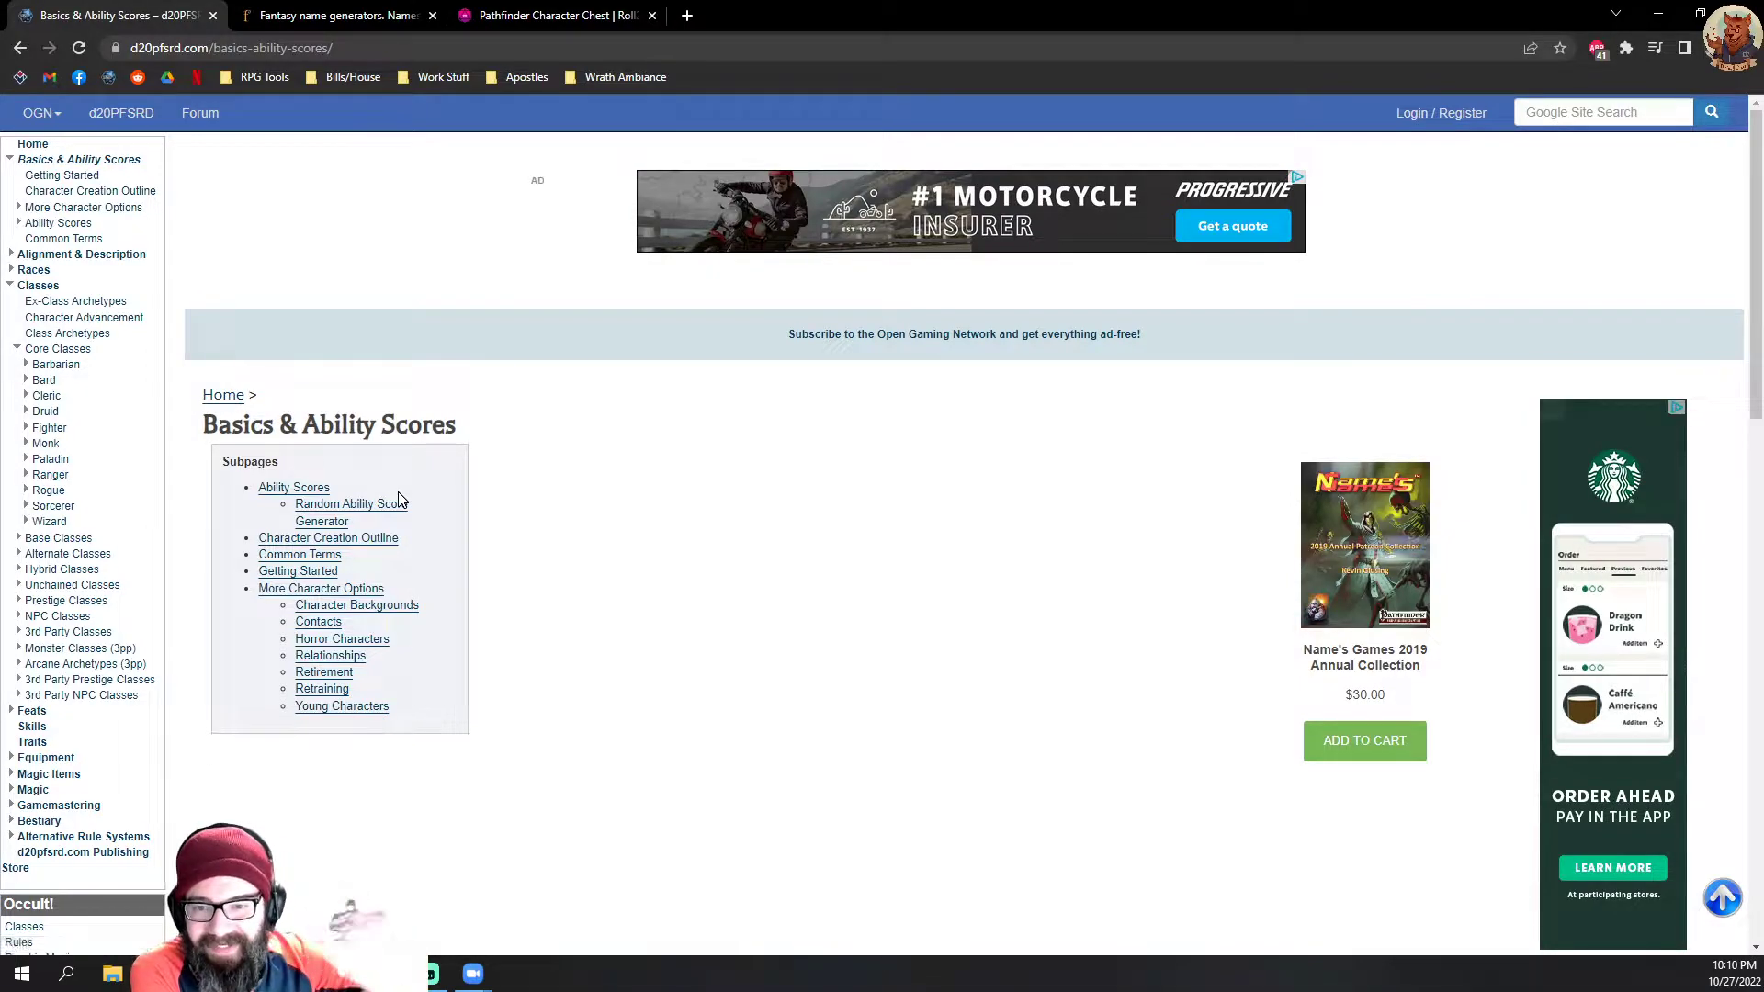
pyautogui.click(303, 538)
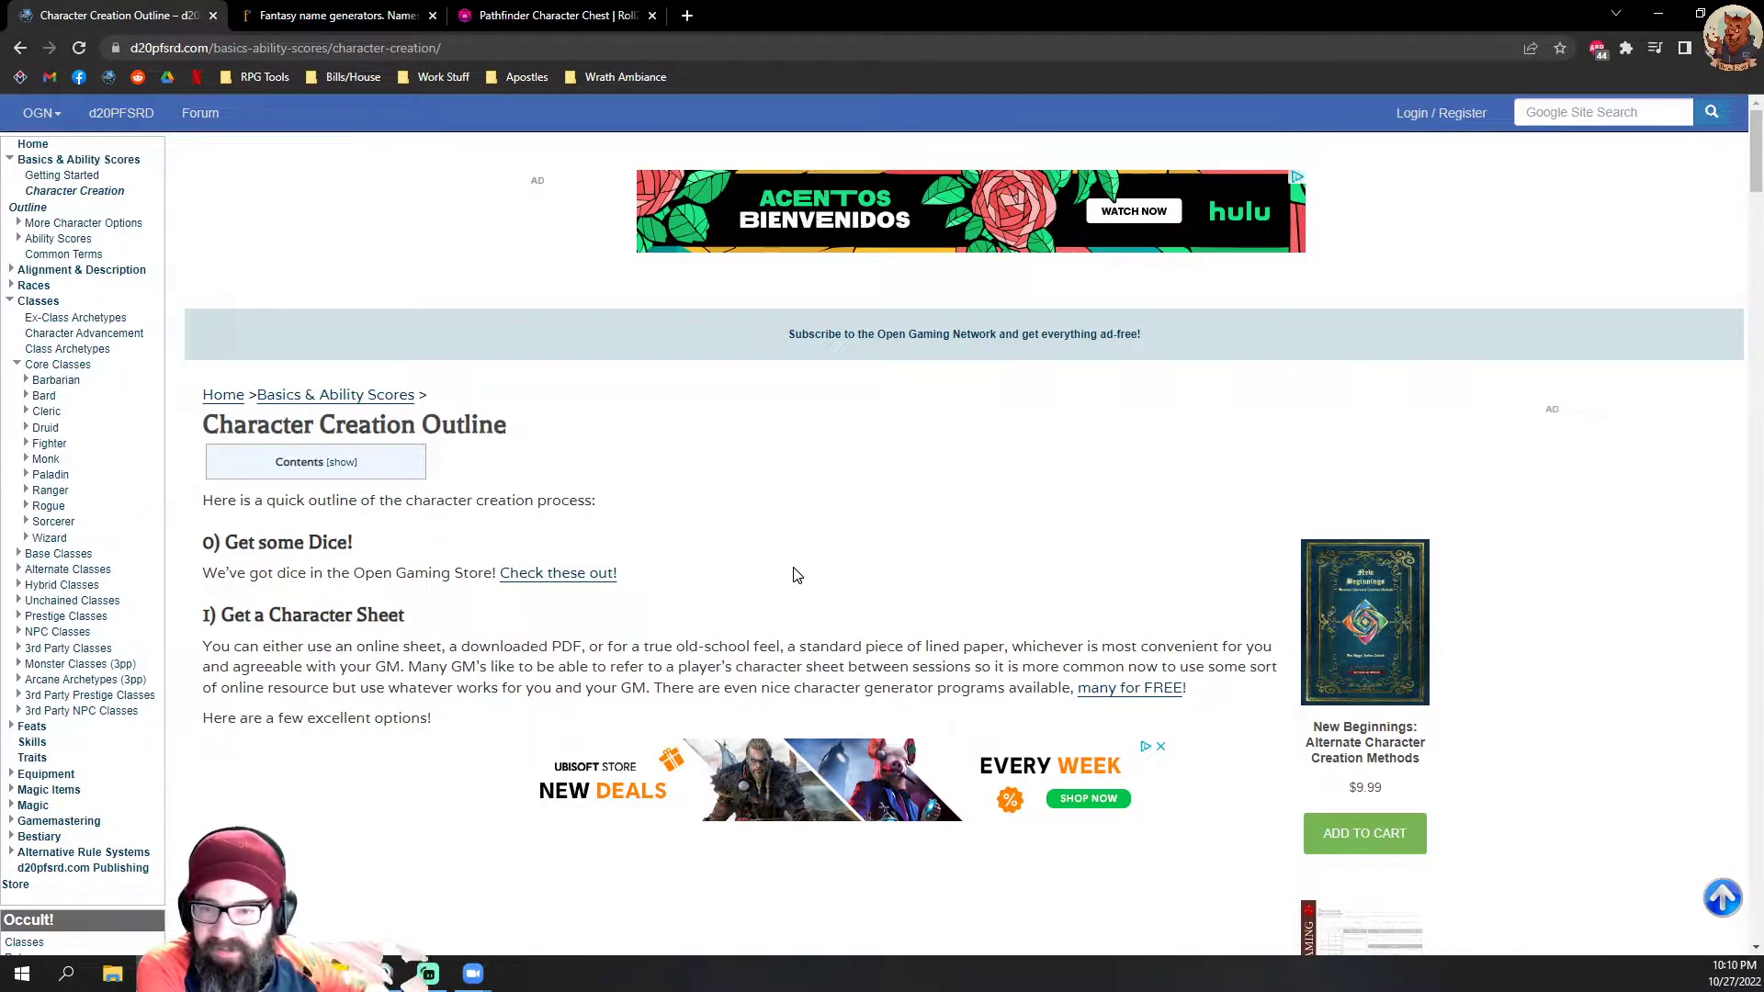
pyautogui.scroll(-5, 756, 663)
pyautogui.scroll(-3, 756, 663)
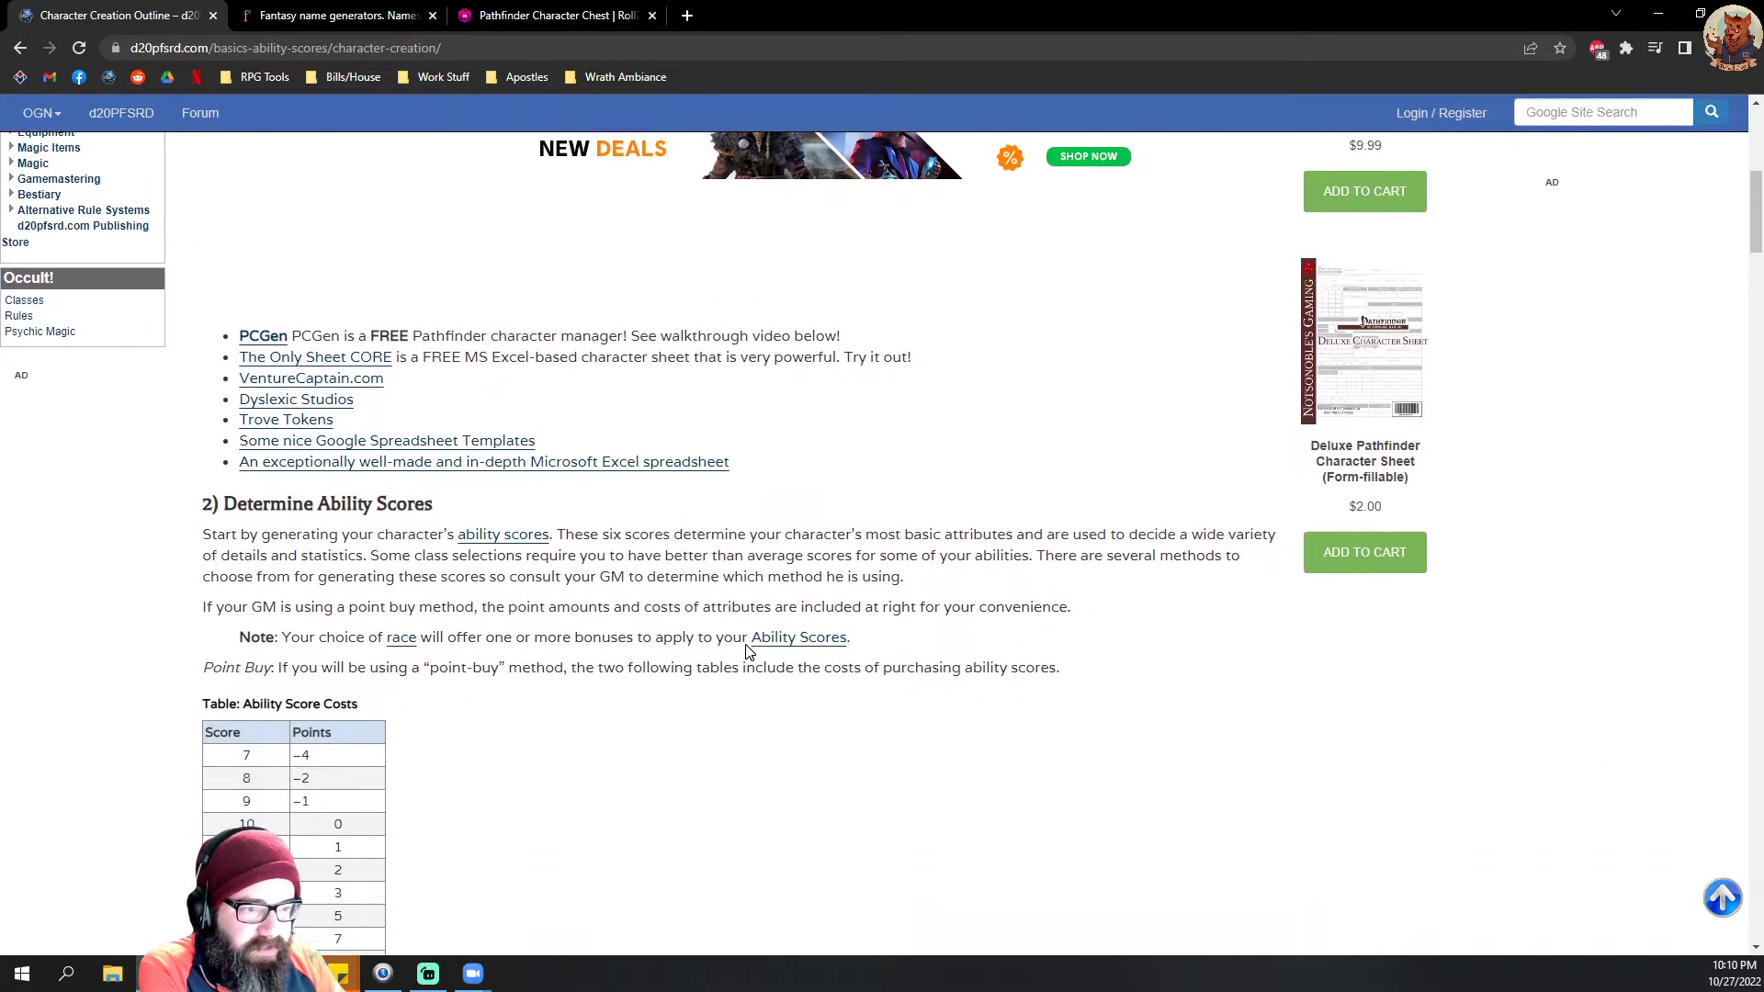
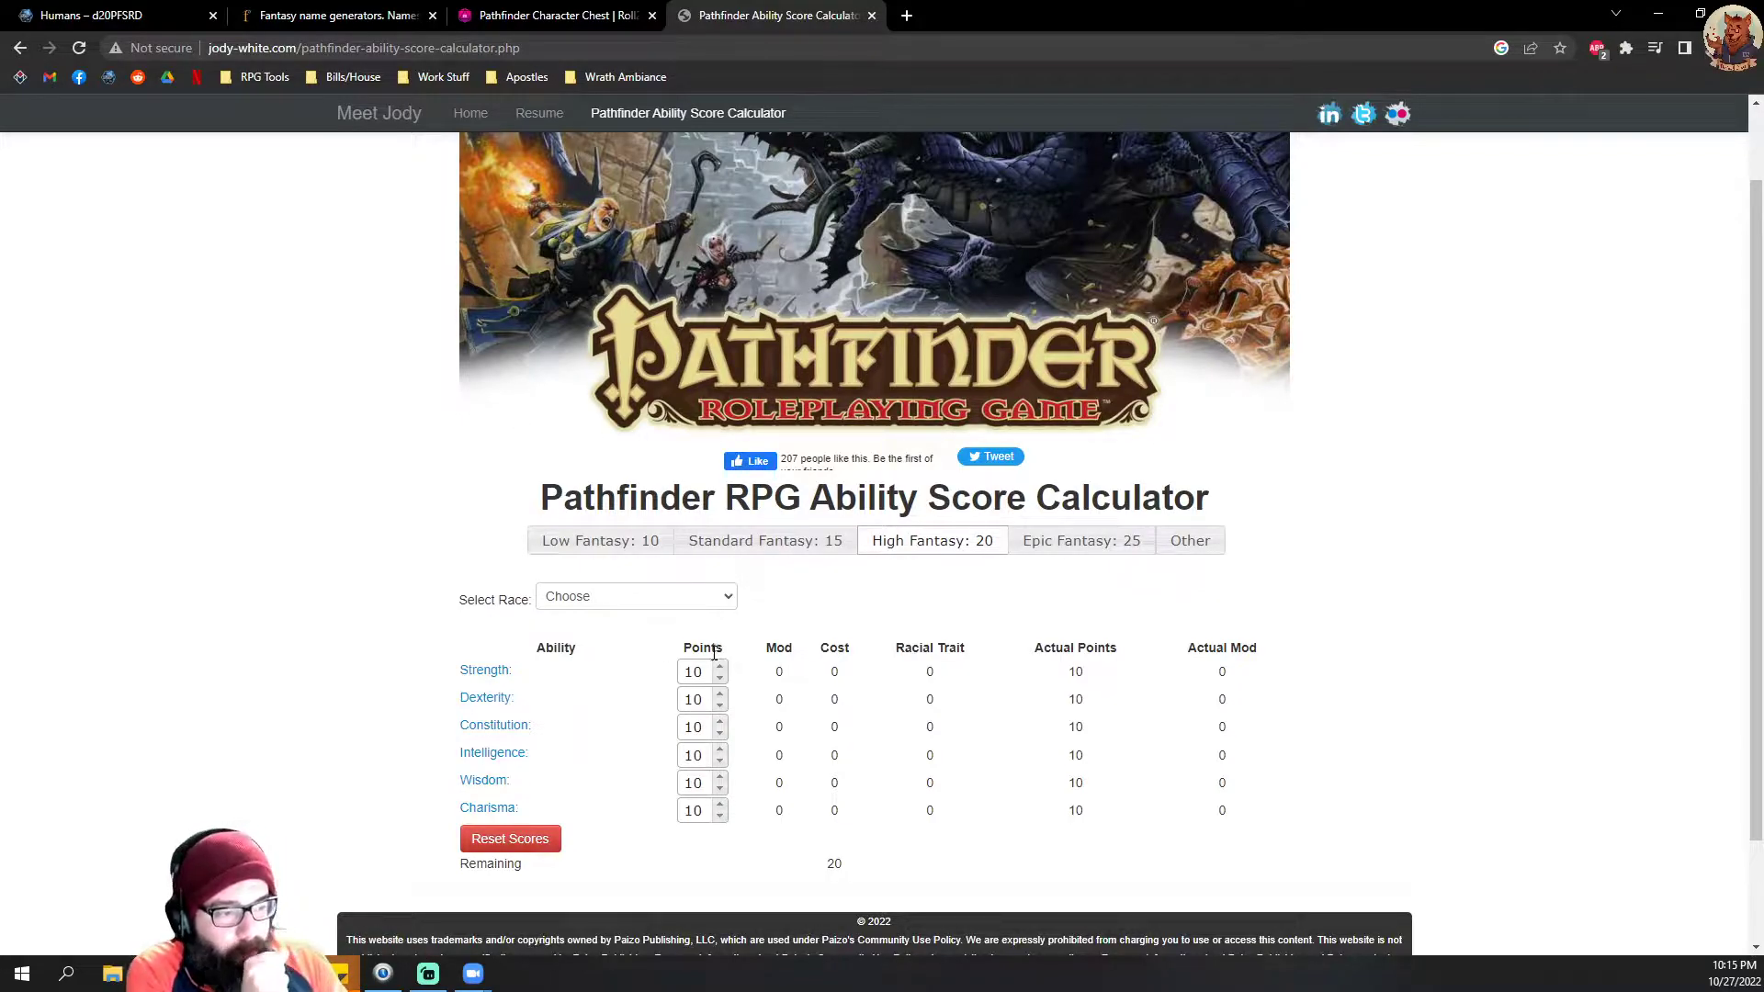
# Step: Choose Human as the race in the ability score calculator and assign the racial bonus of 2 to Strength
pyautogui.click(645, 607)
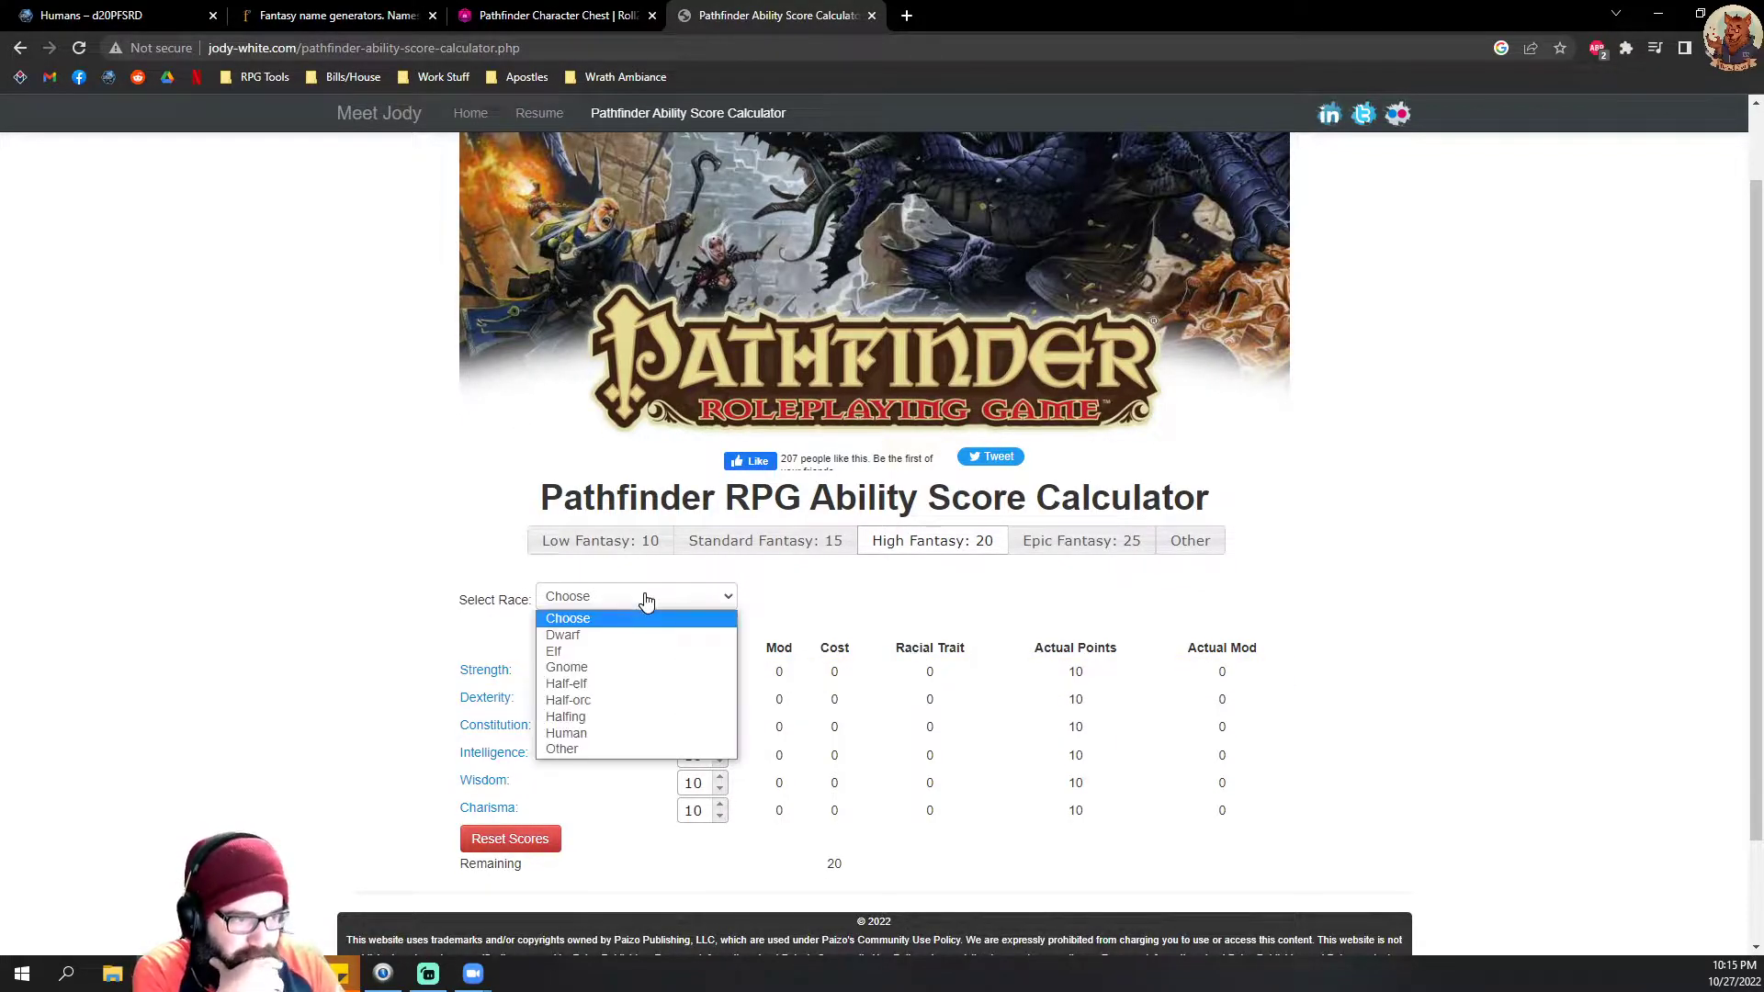
pyautogui.click(602, 733)
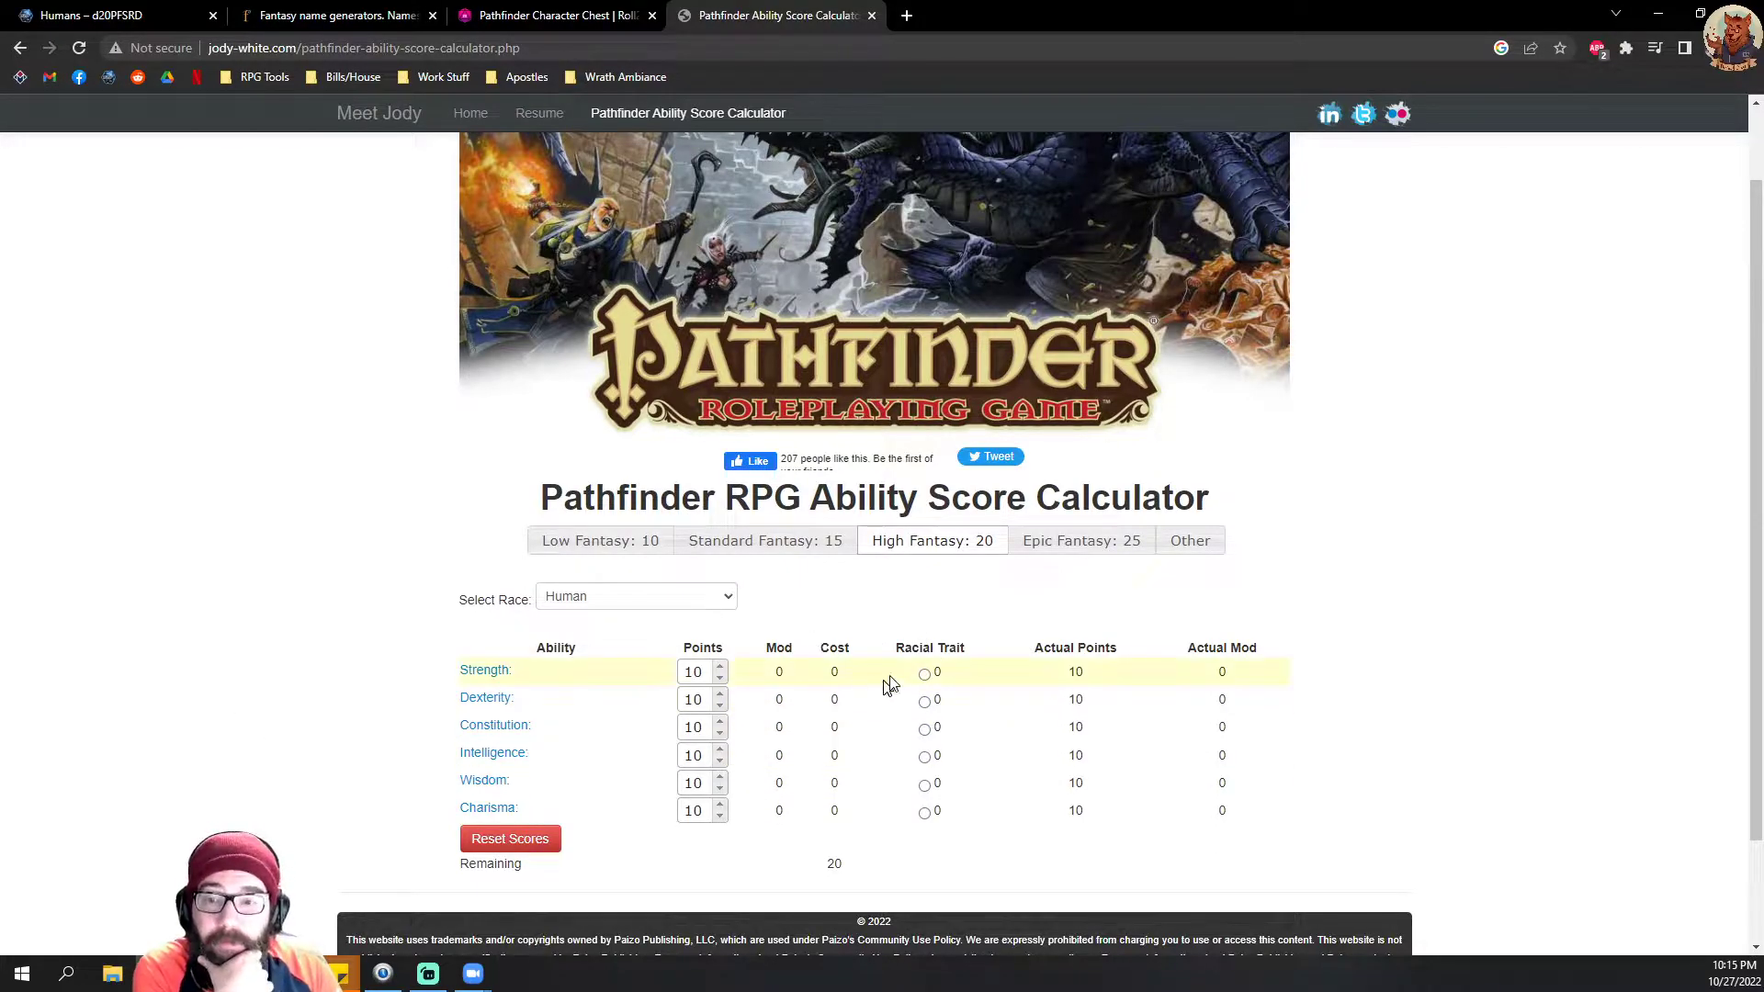
pyautogui.click(924, 674)
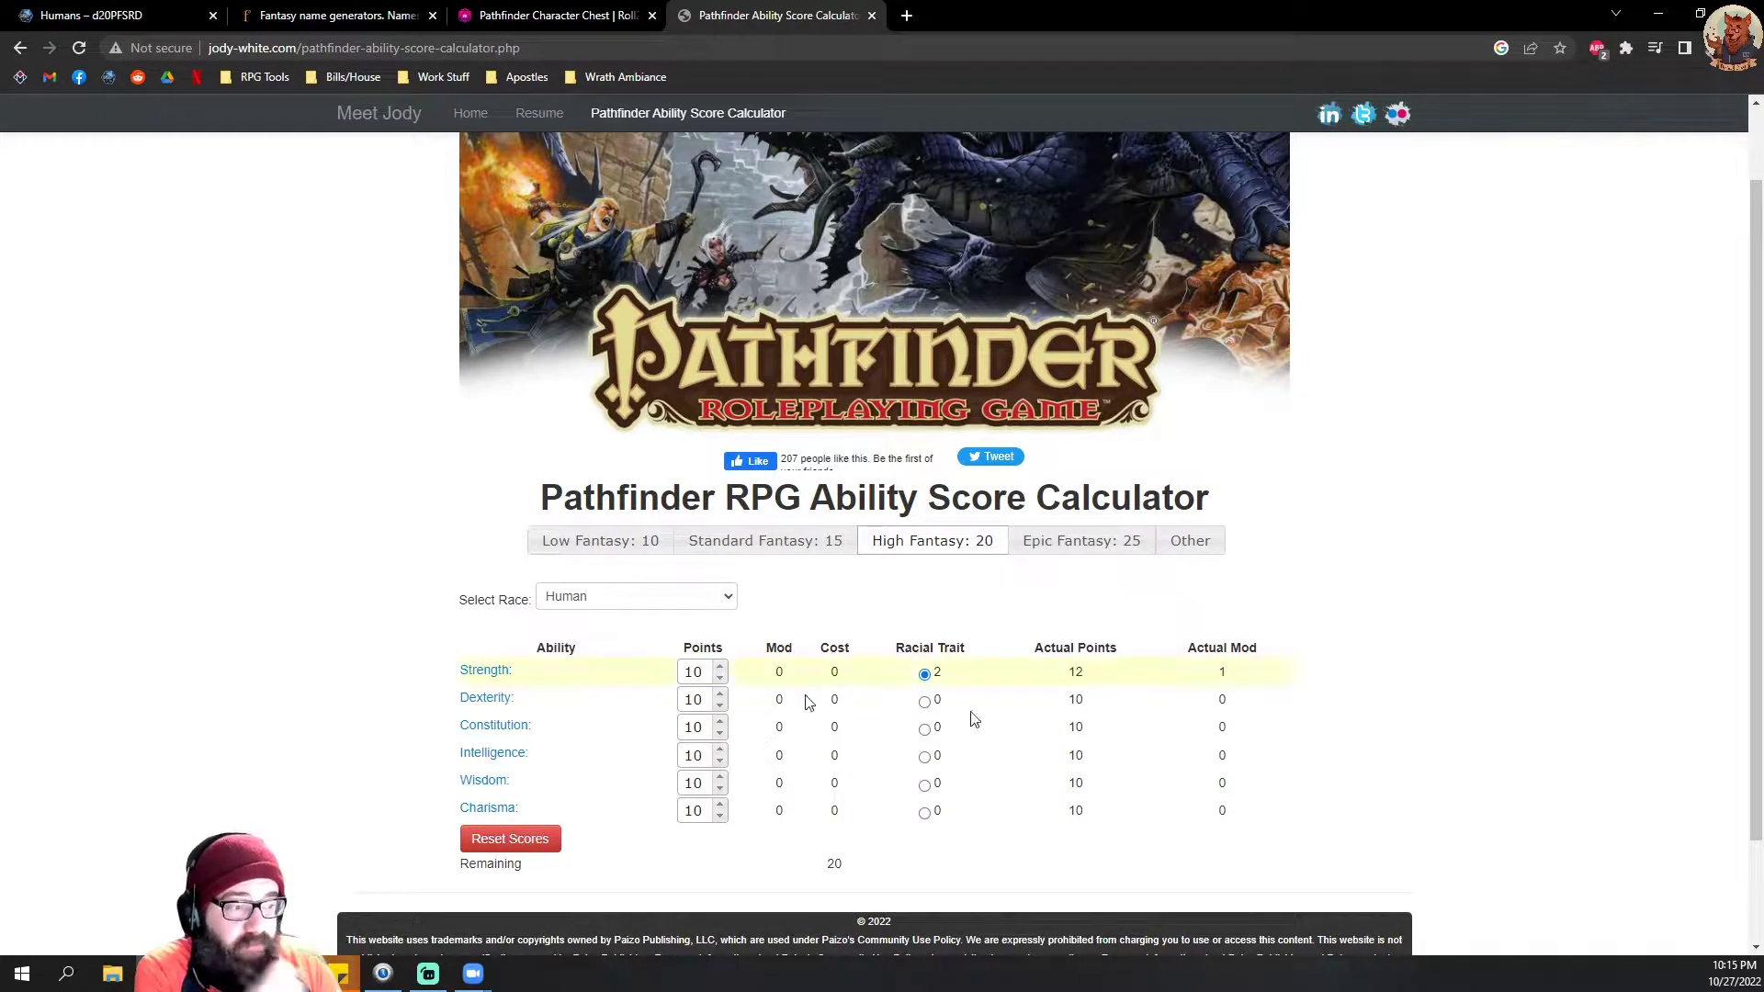
# Step: Raise the Strength points to 16 in the ability score calculator
pyautogui.click(721, 667)
pyautogui.click(722, 667)
pyautogui.click(721, 667)
pyautogui.click(721, 667)
pyautogui.click(721, 667)
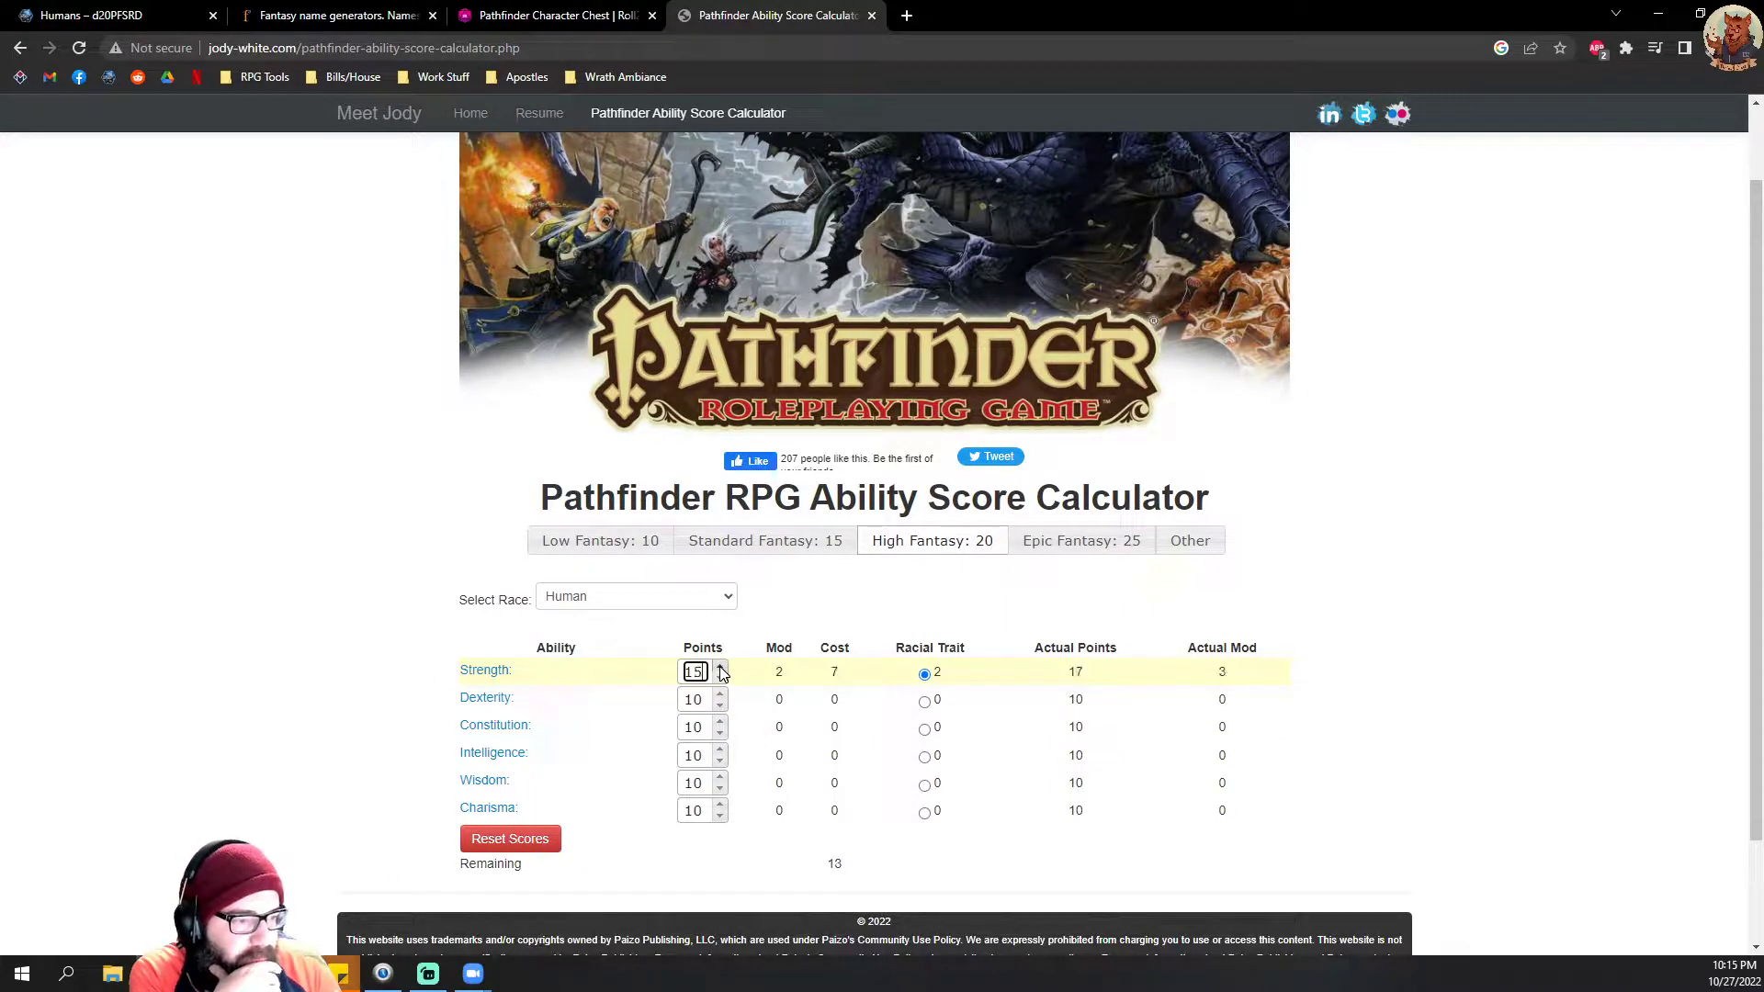
pyautogui.click(720, 667)
pyautogui.click(277, 614)
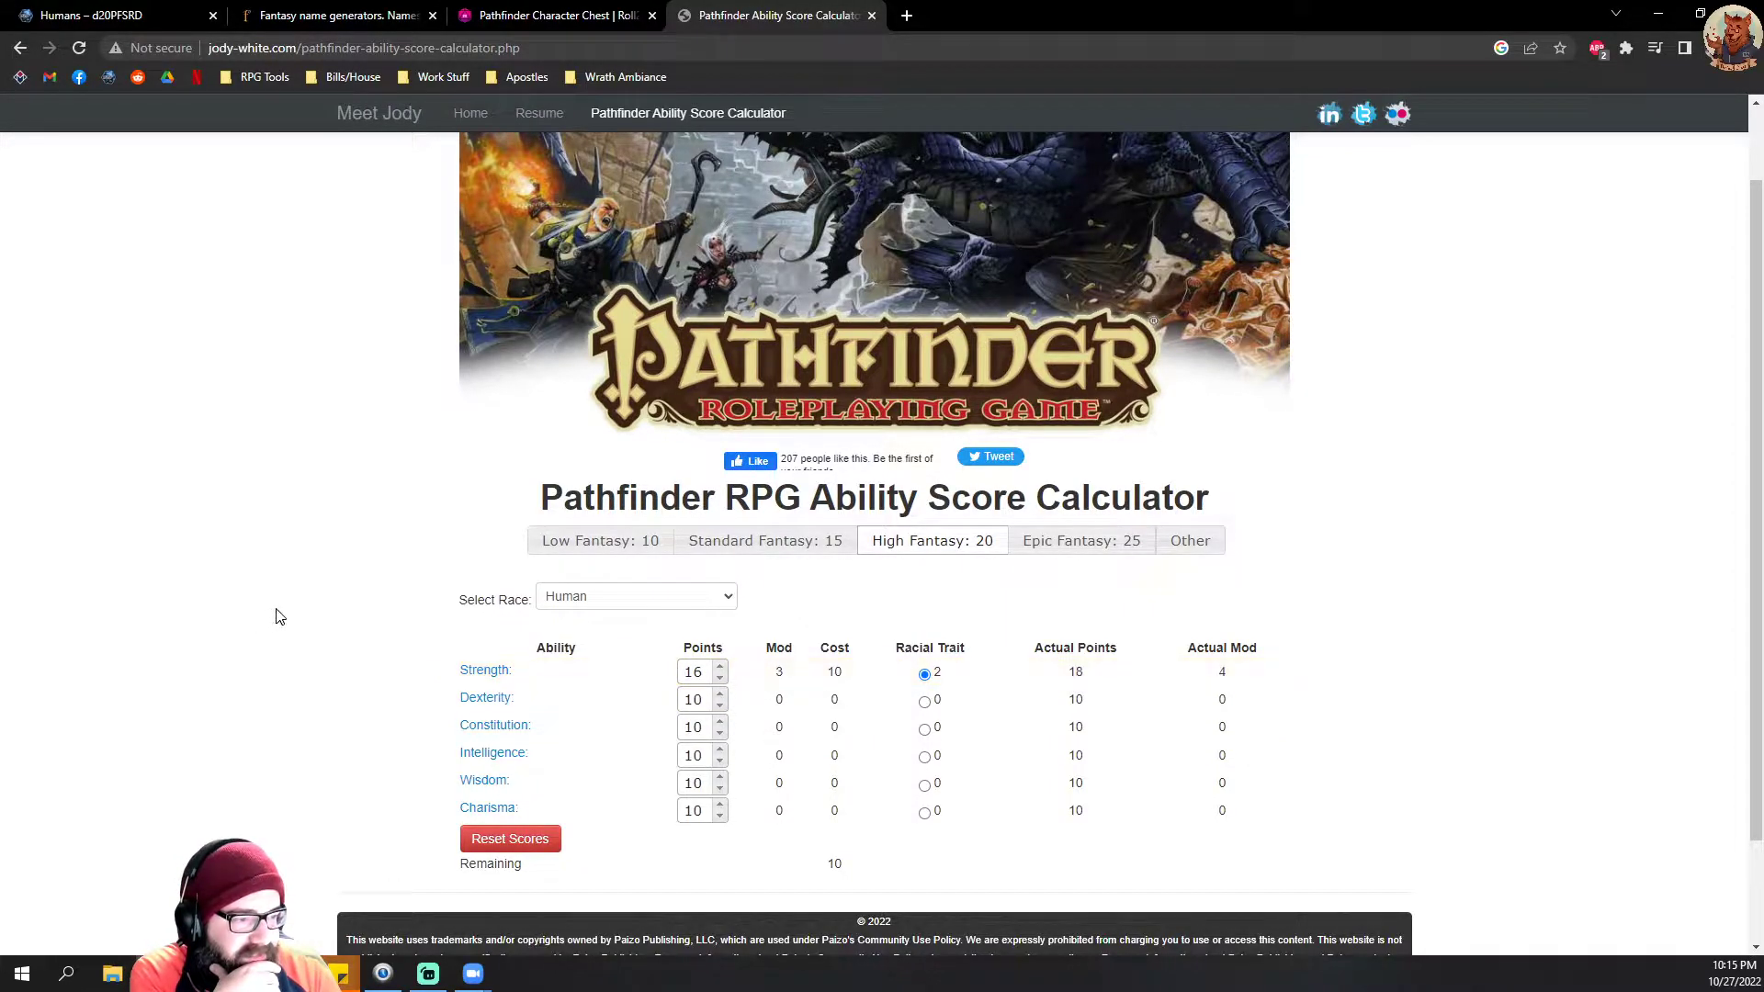
# Step: Set the Dexterity points to 8 and the Constitution points to 14
pyautogui.doubleClick(720, 705)
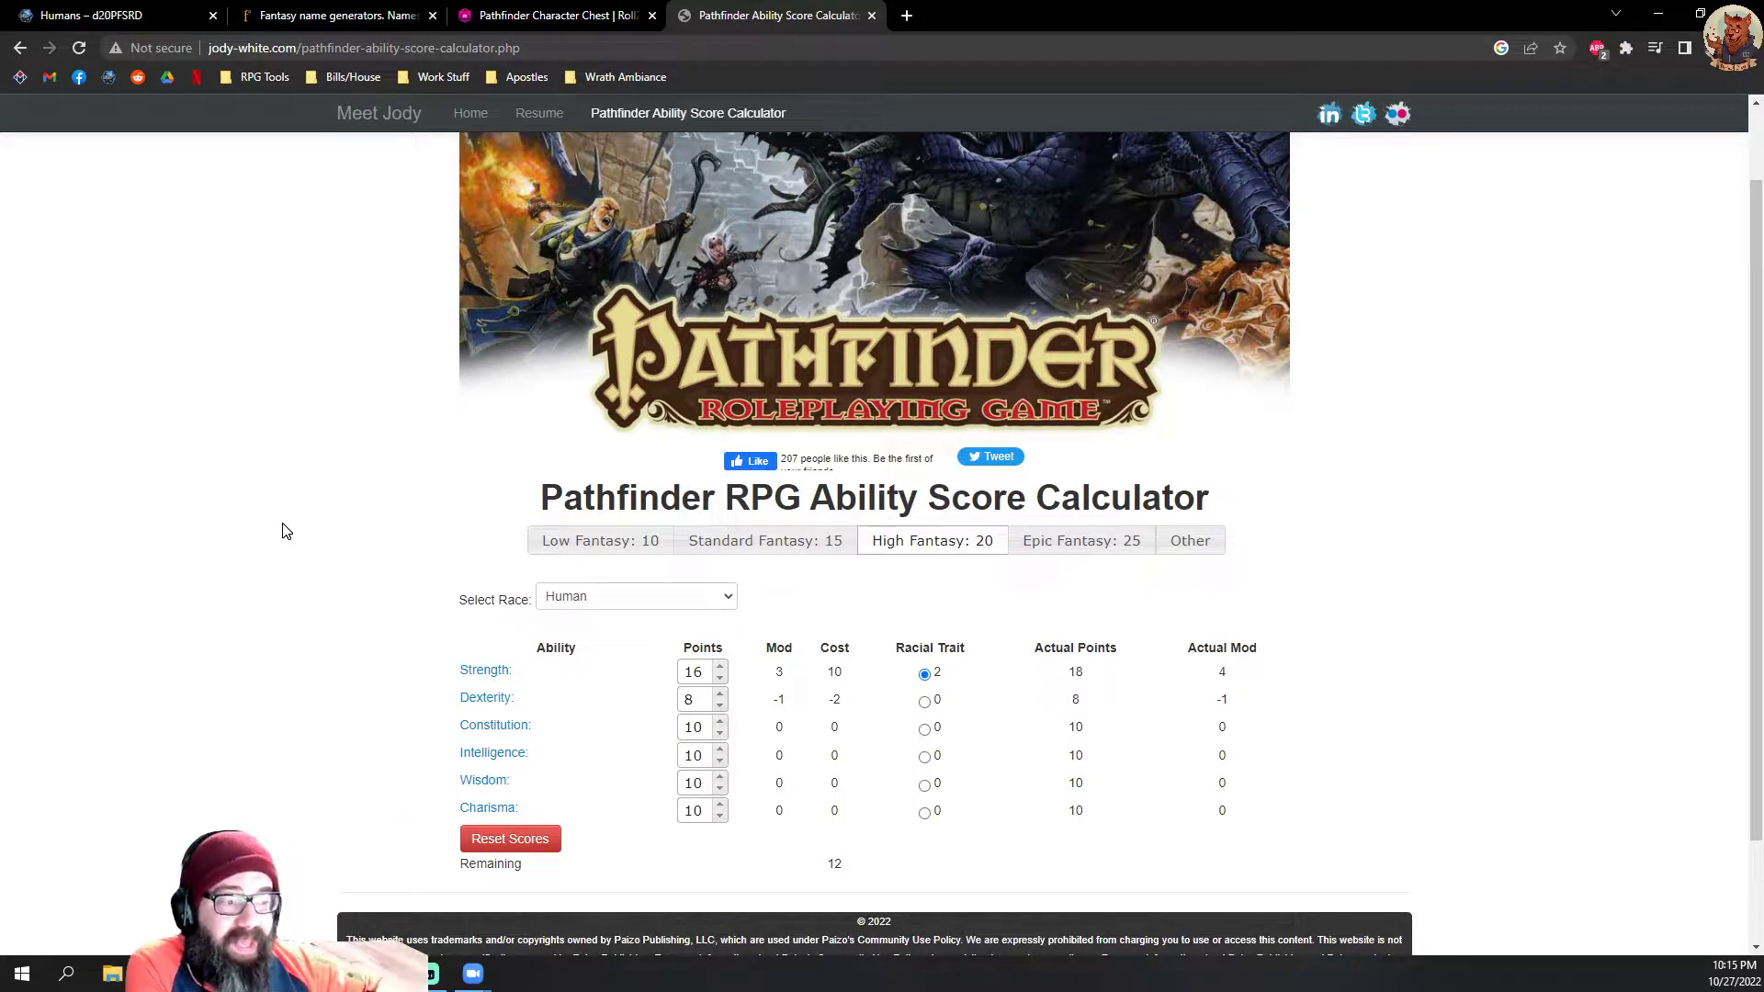
pyautogui.doubleClick(721, 693)
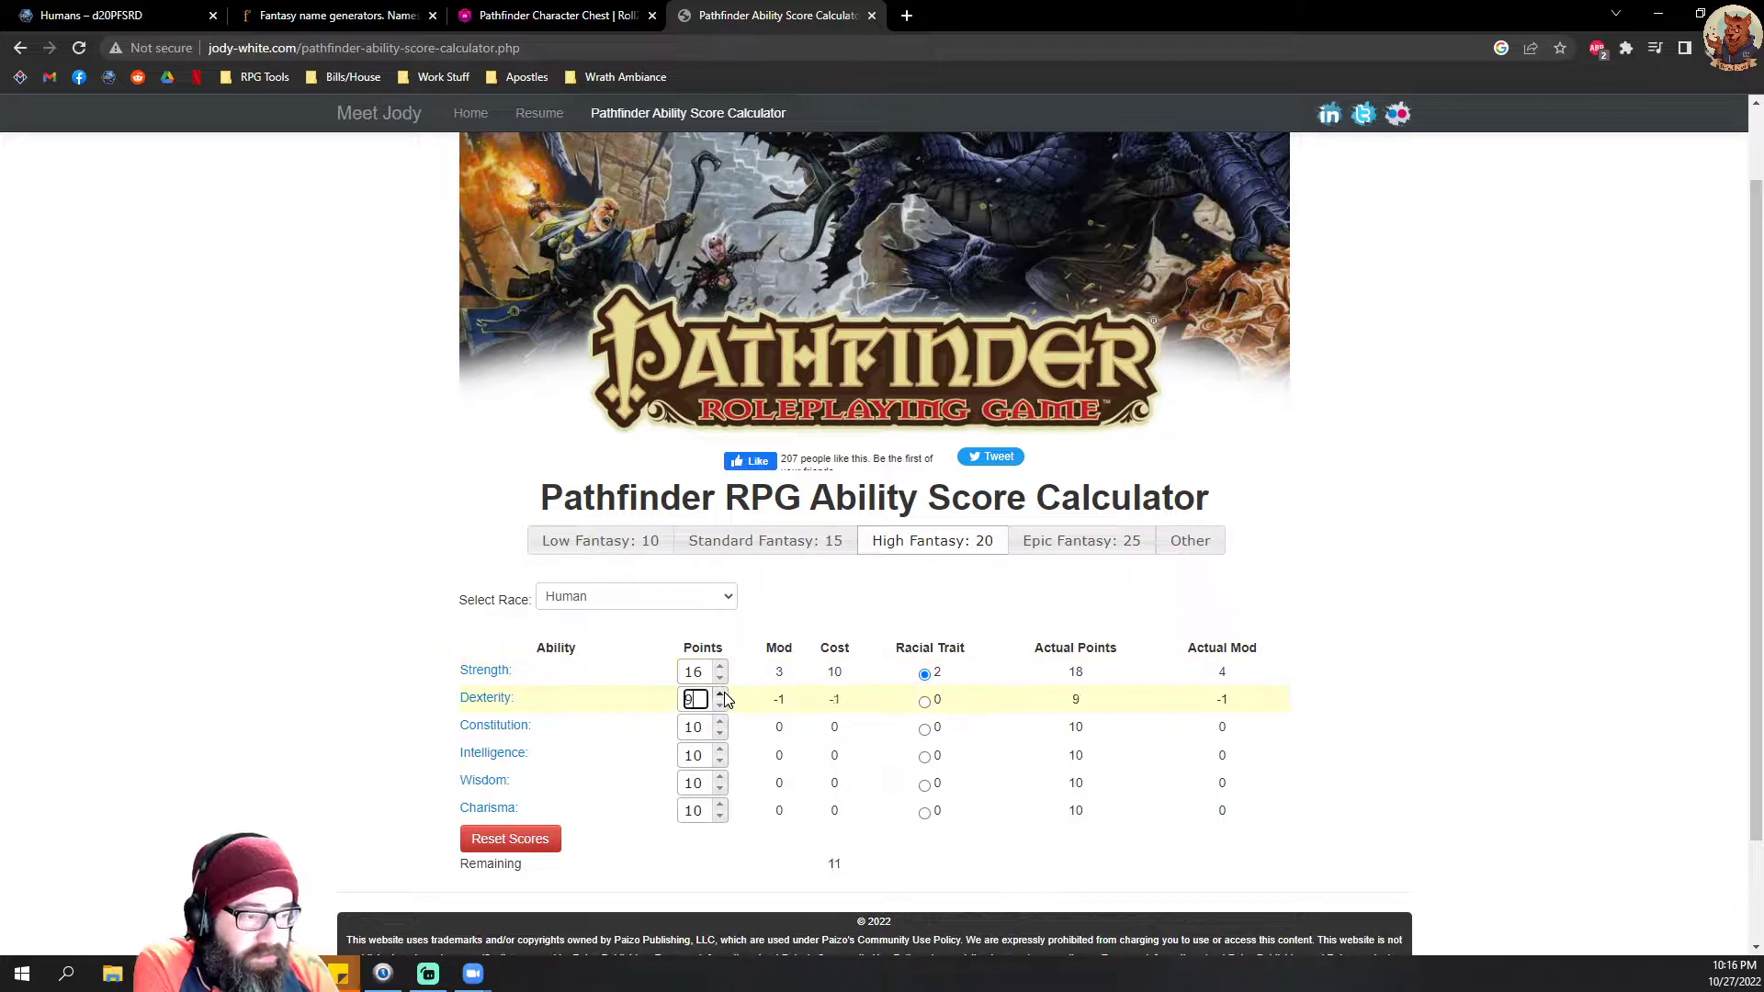
pyautogui.doubleClick(721, 705)
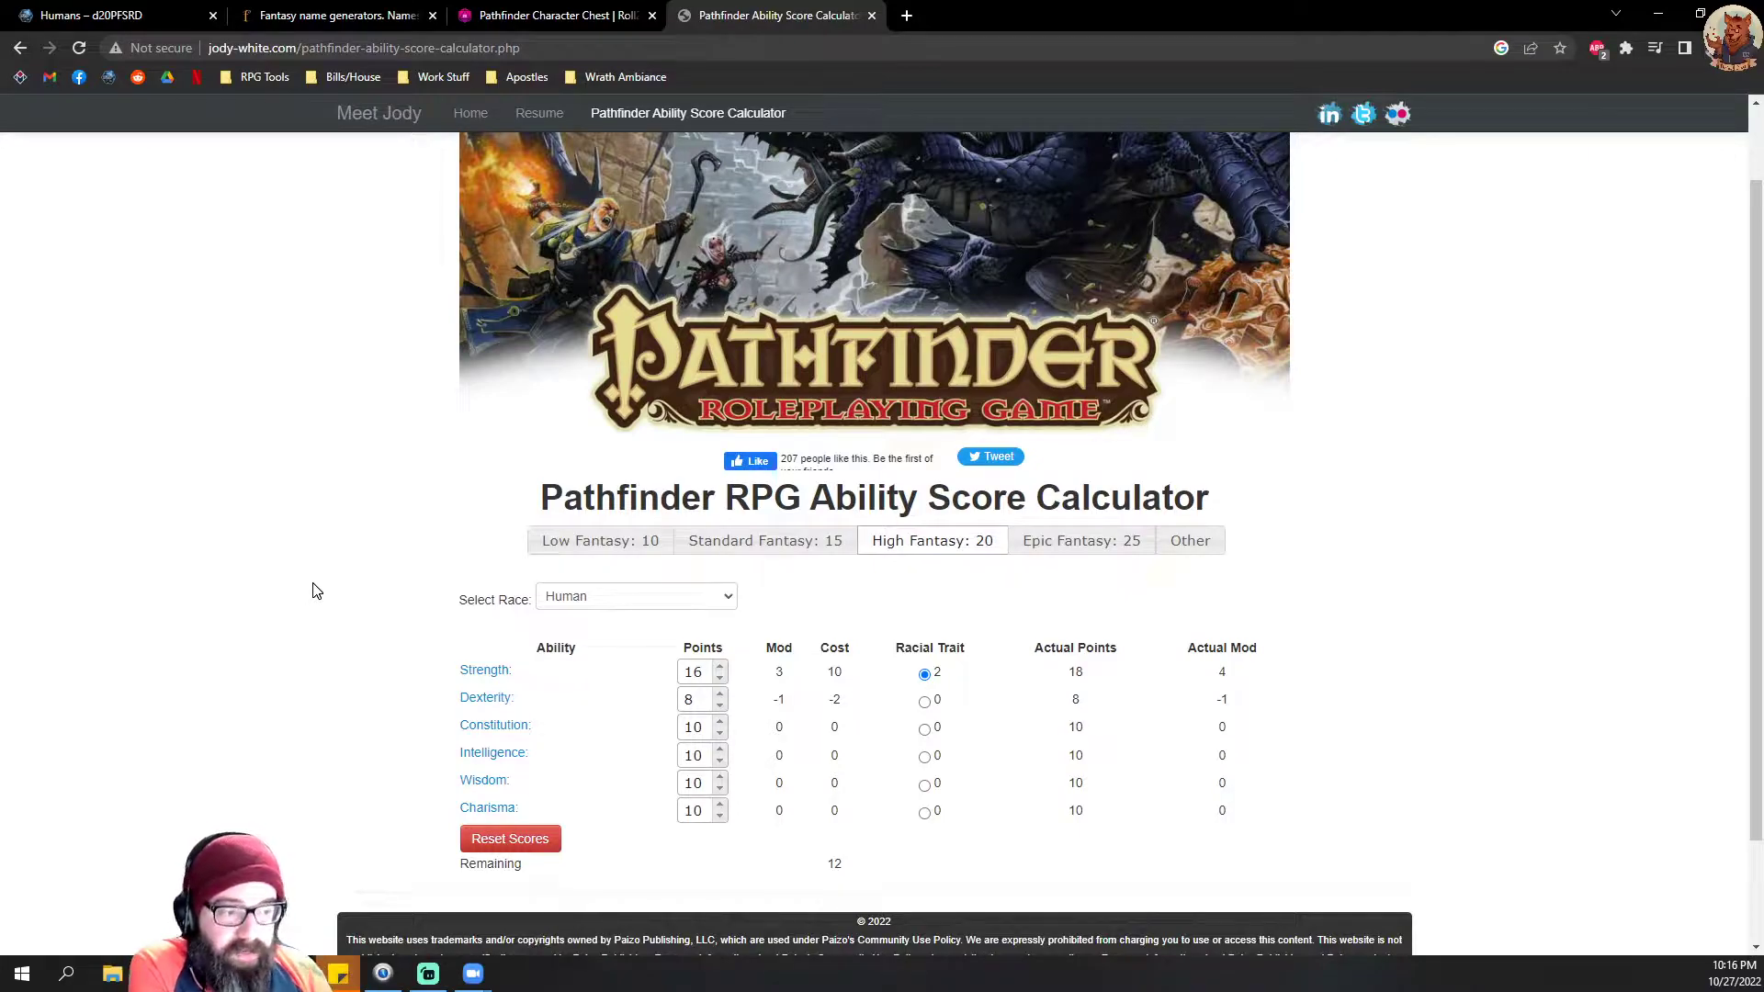
pyautogui.click(721, 723)
pyautogui.click(720, 722)
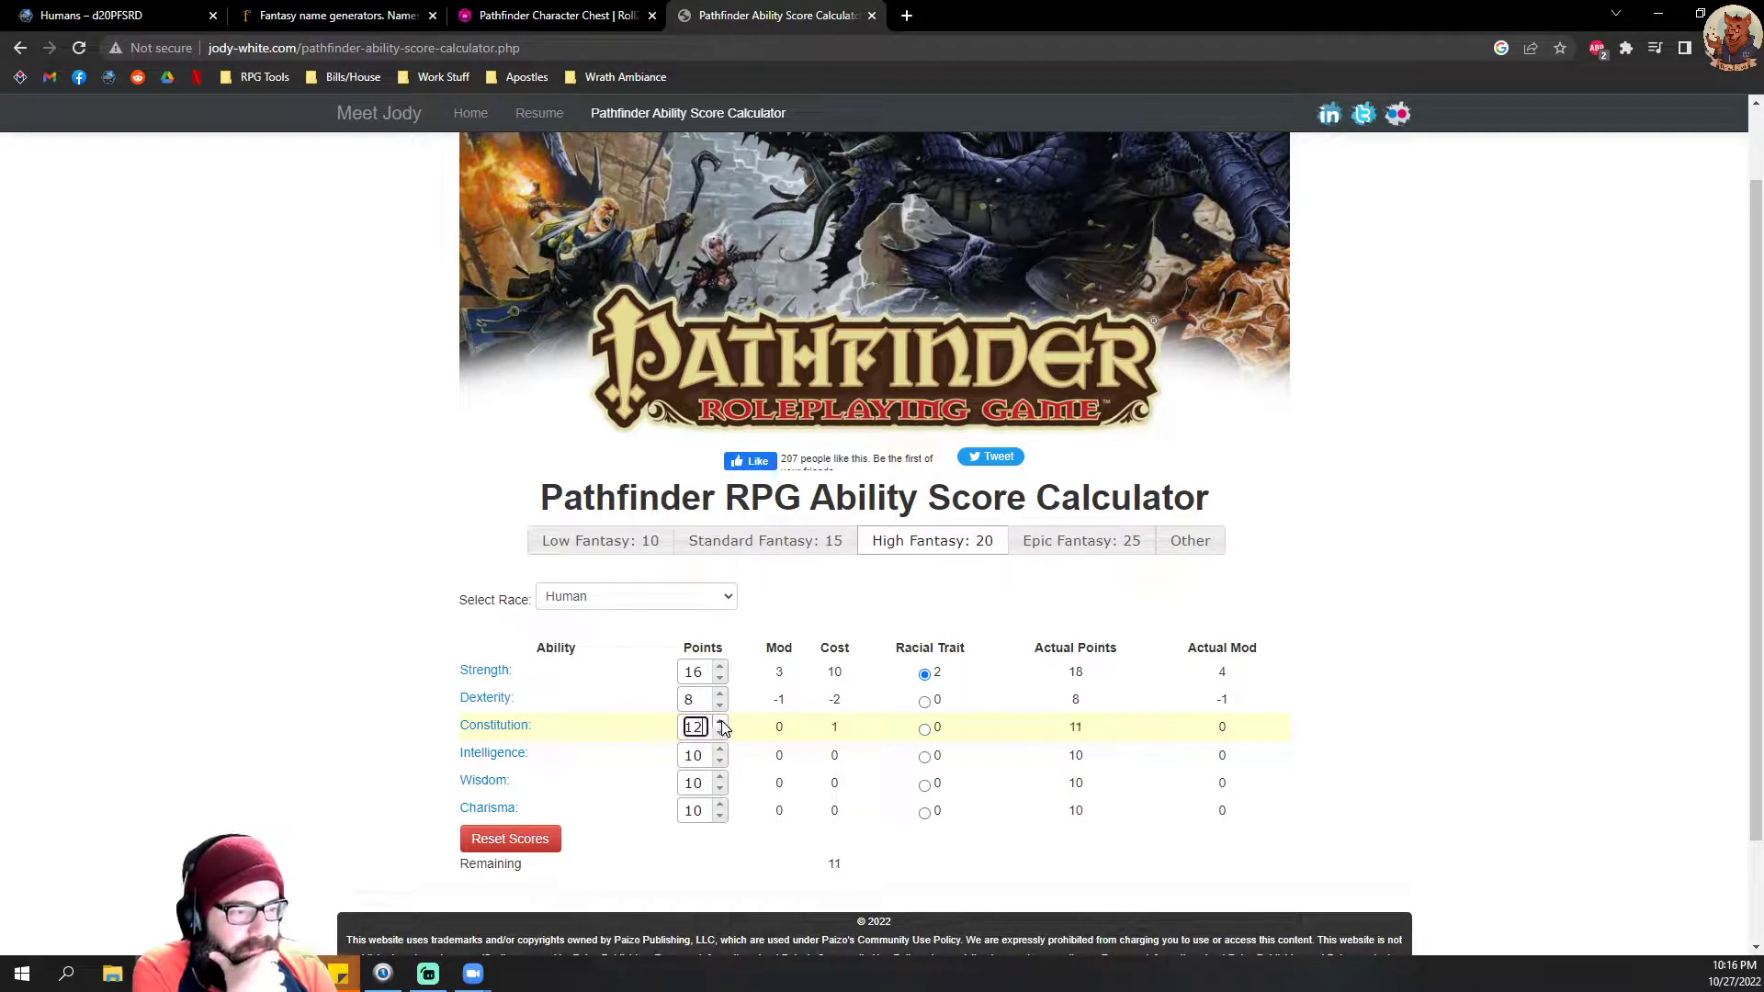
pyautogui.click(721, 722)
pyautogui.click(722, 723)
pyautogui.click(317, 700)
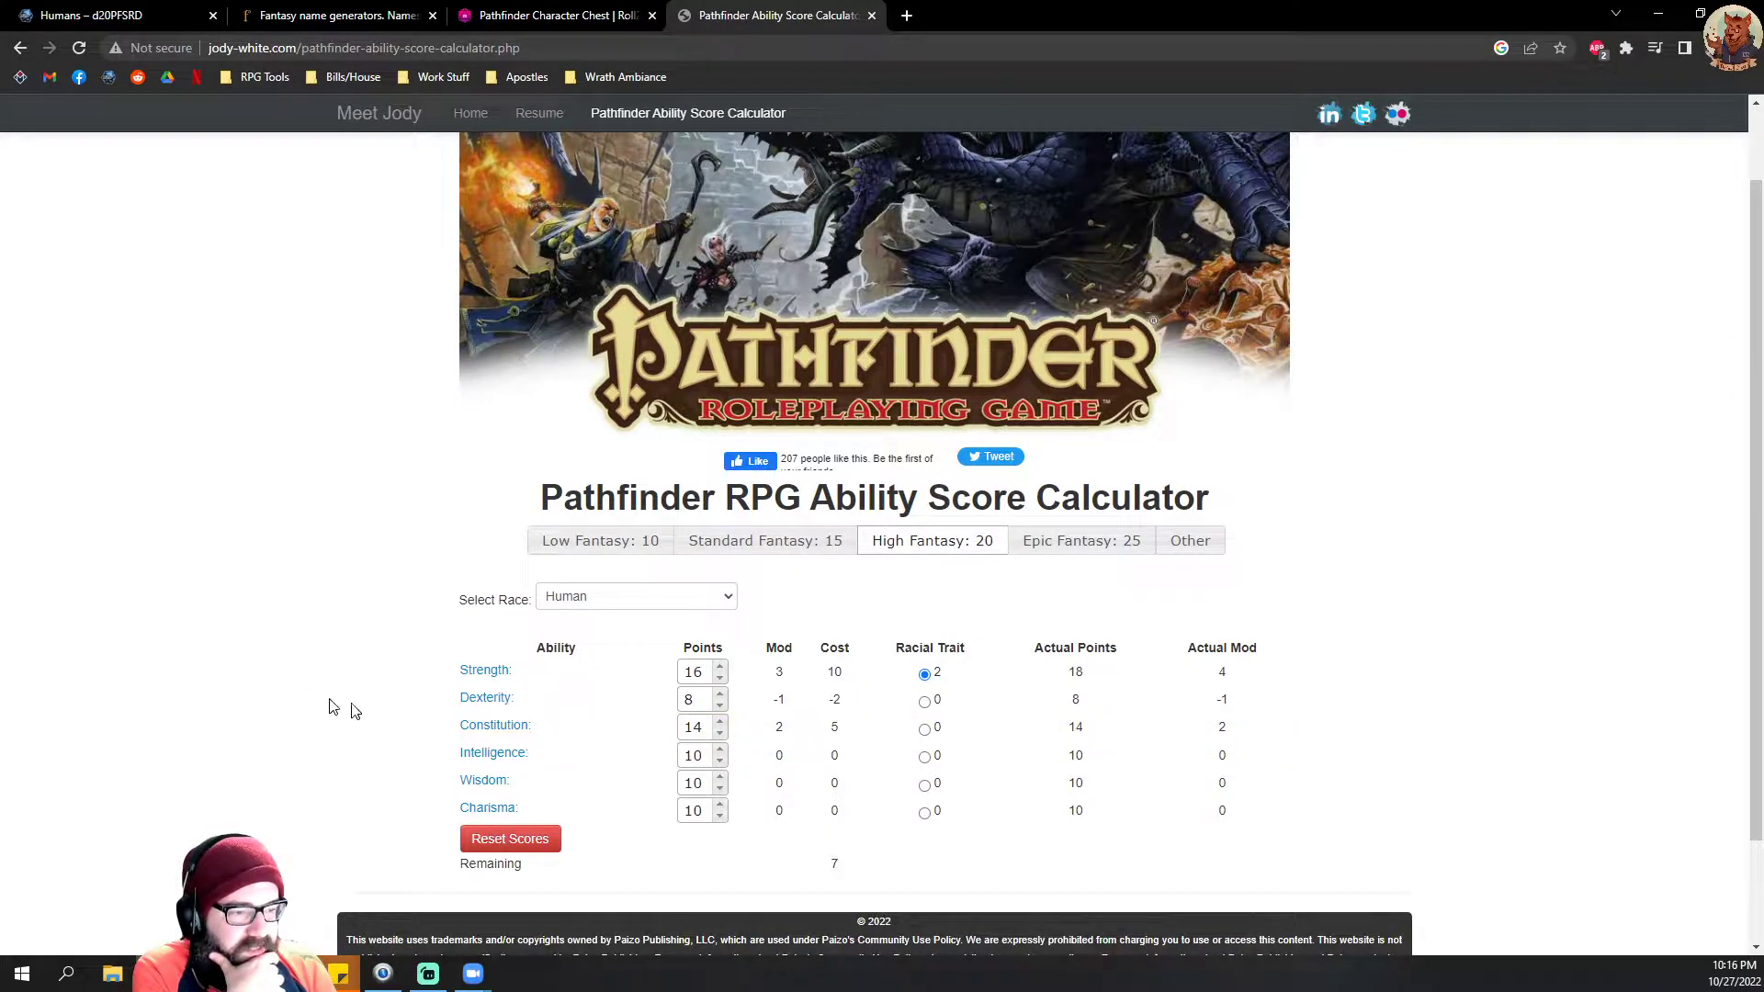
# Step: Set the Intelligence points to 12 and the Charisma points to 14
pyautogui.click(721, 752)
pyautogui.click(721, 751)
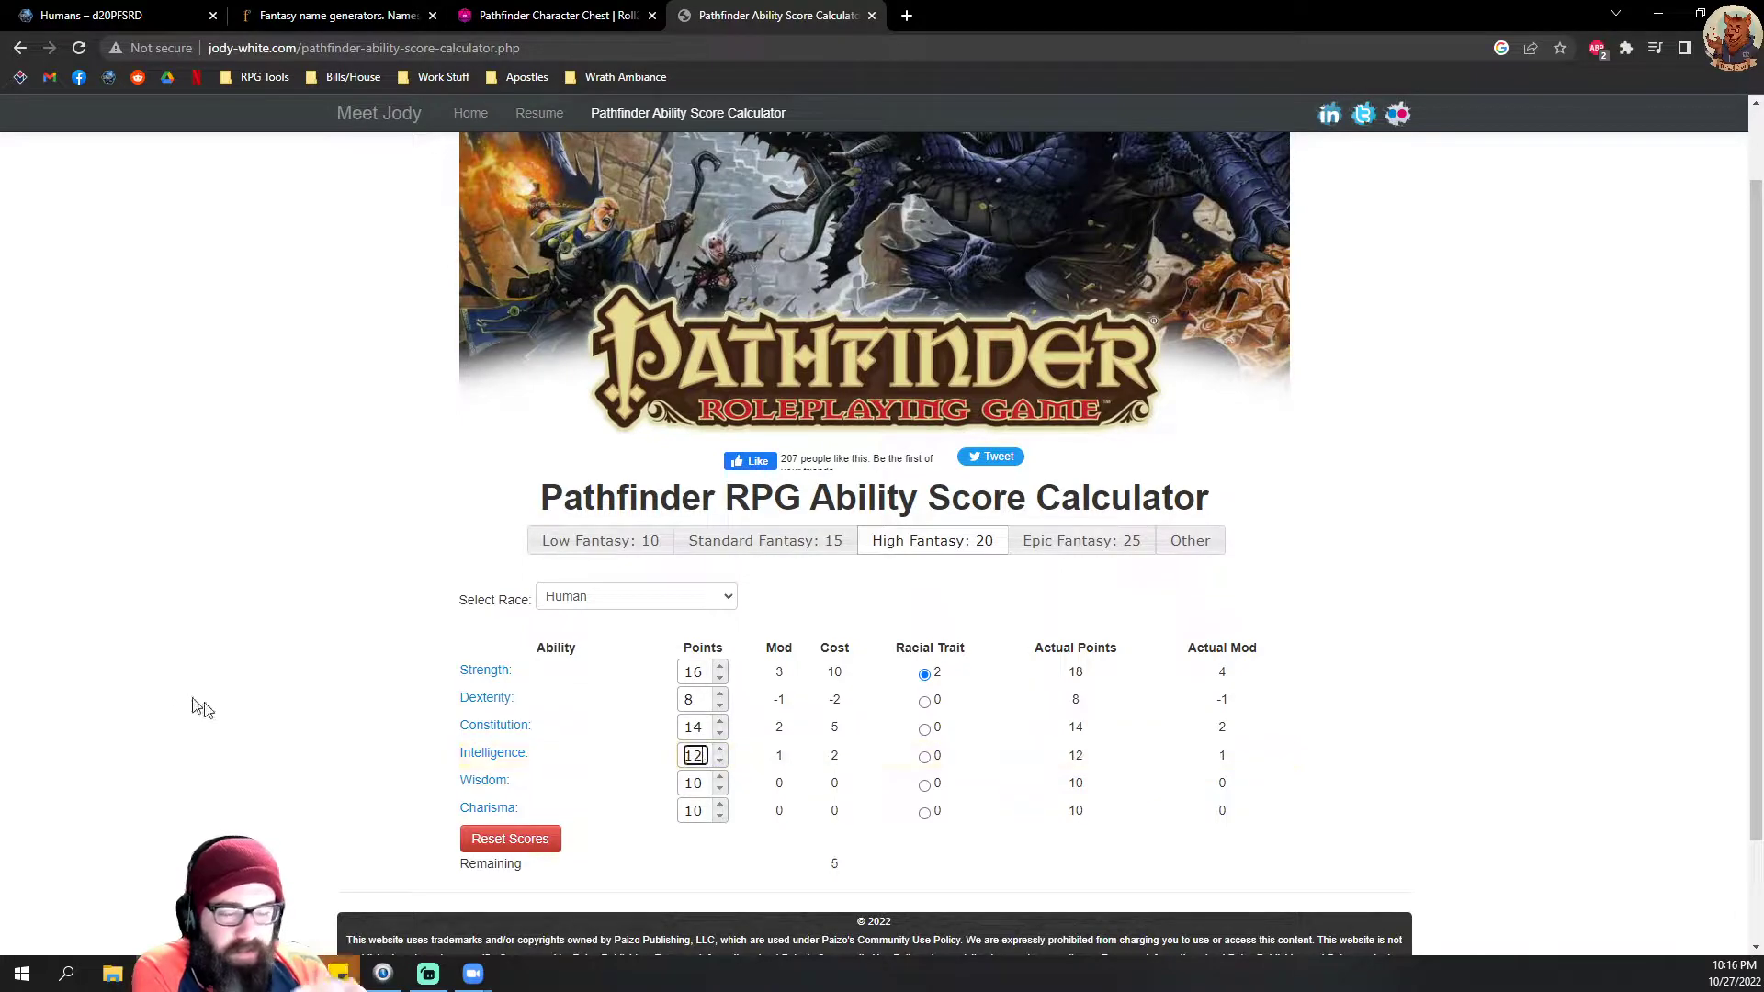
pyautogui.doubleClick(721, 806)
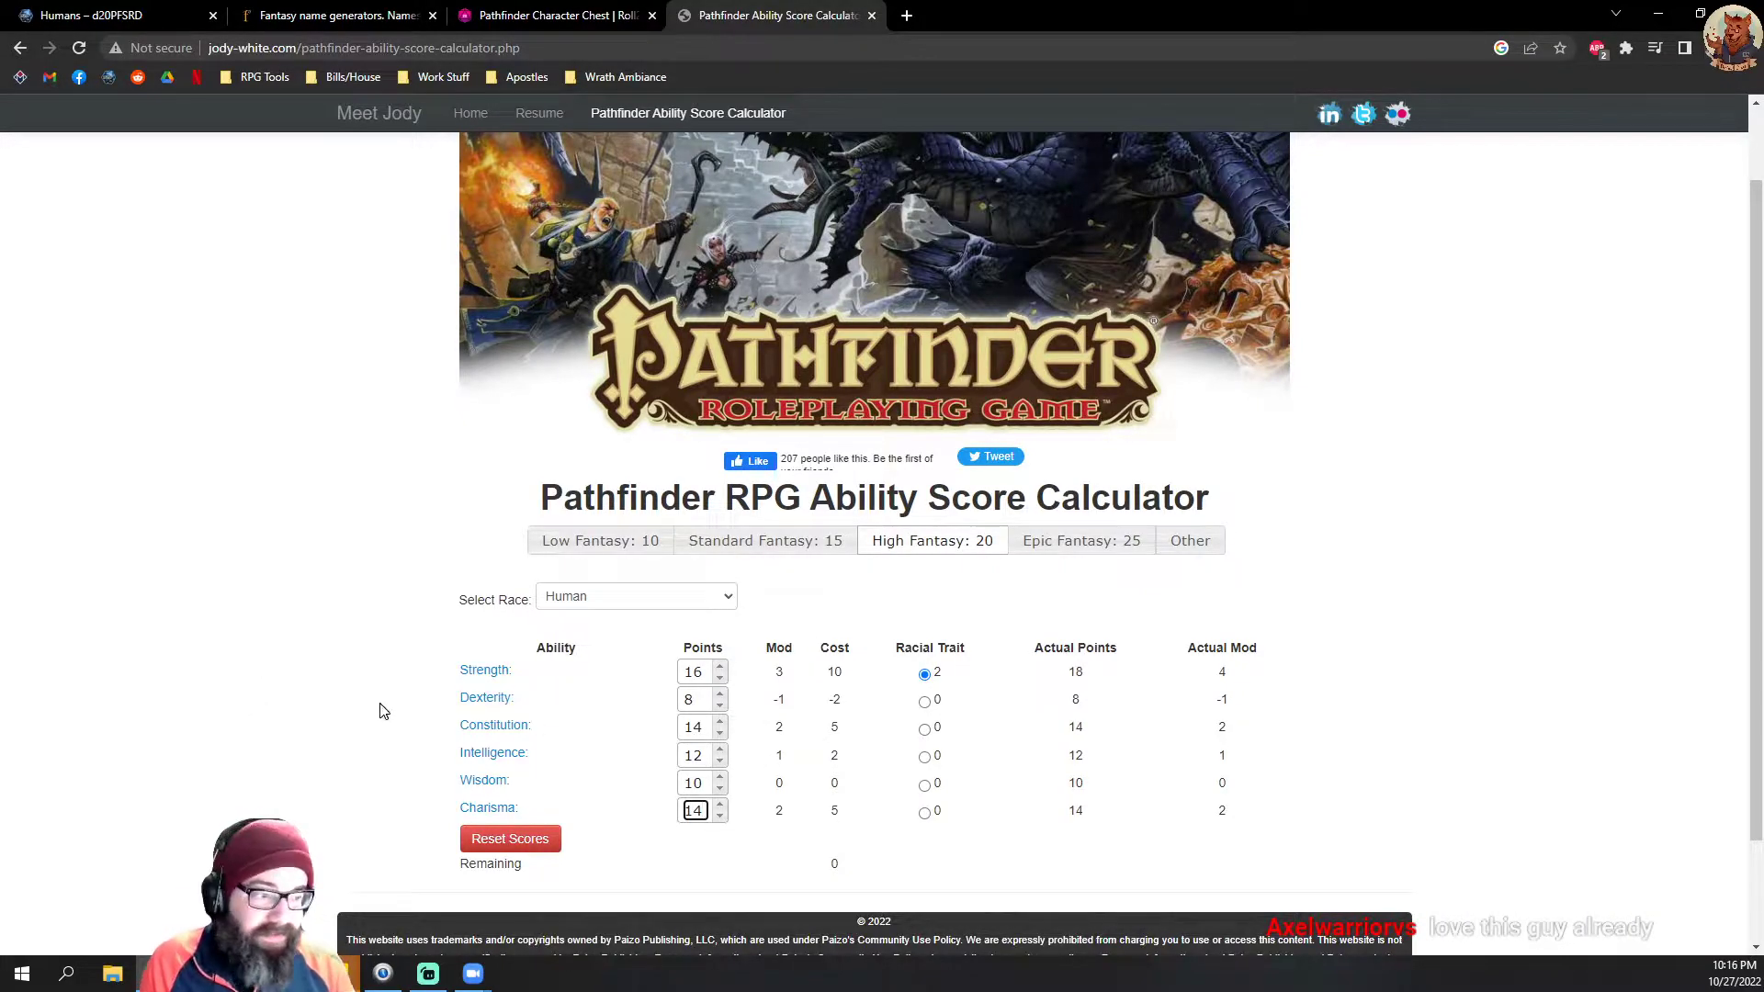
pyautogui.scroll(-1, 340, 643)
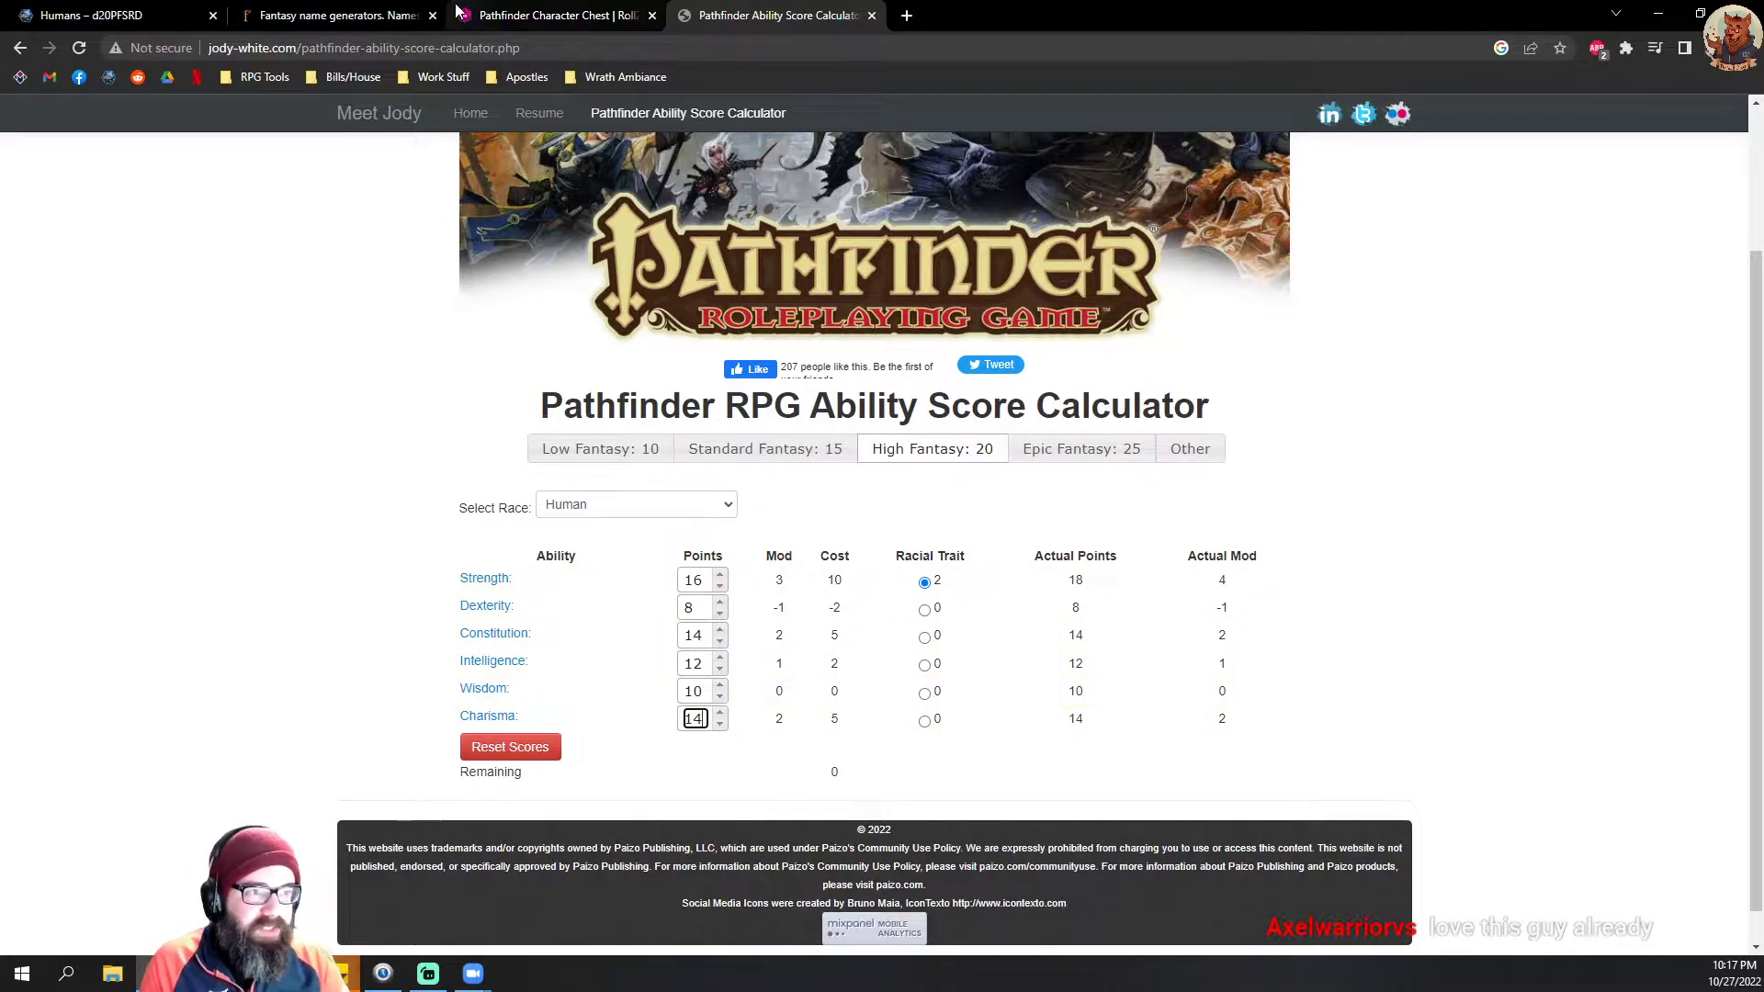
# Step: Switch to Roll20, open the New Person character in a taller window and display its character sheet
pyautogui.click(554, 12)
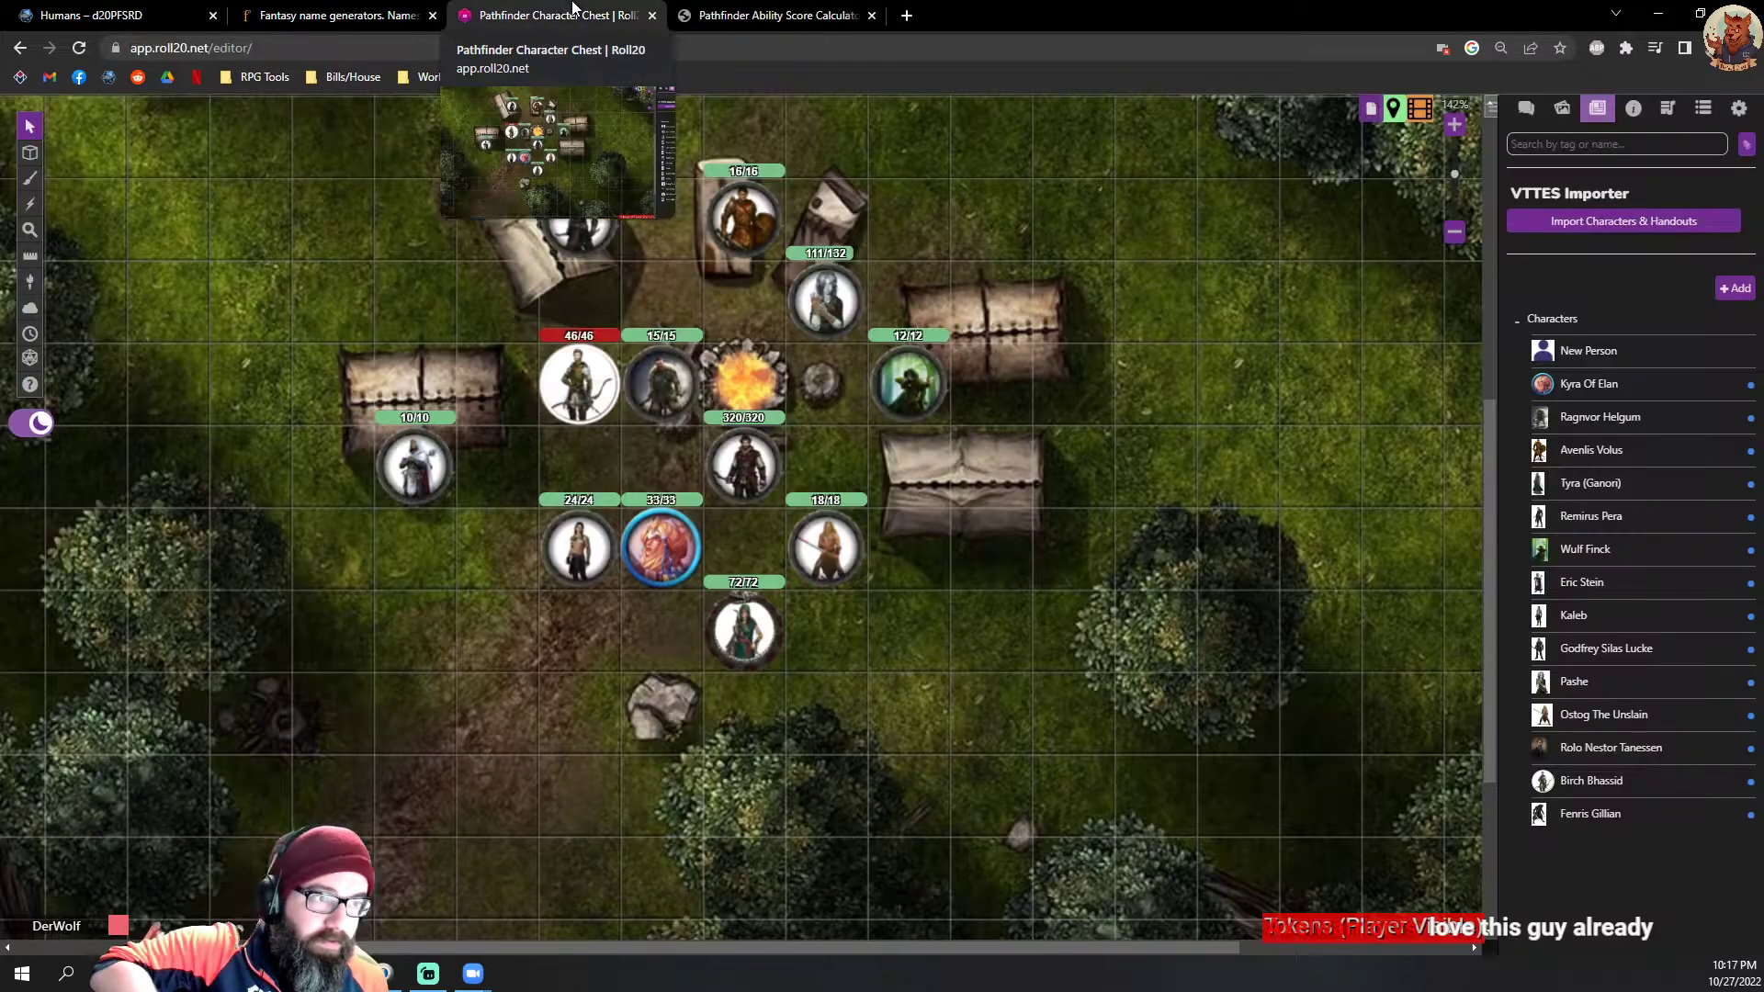
pyautogui.click(1585, 351)
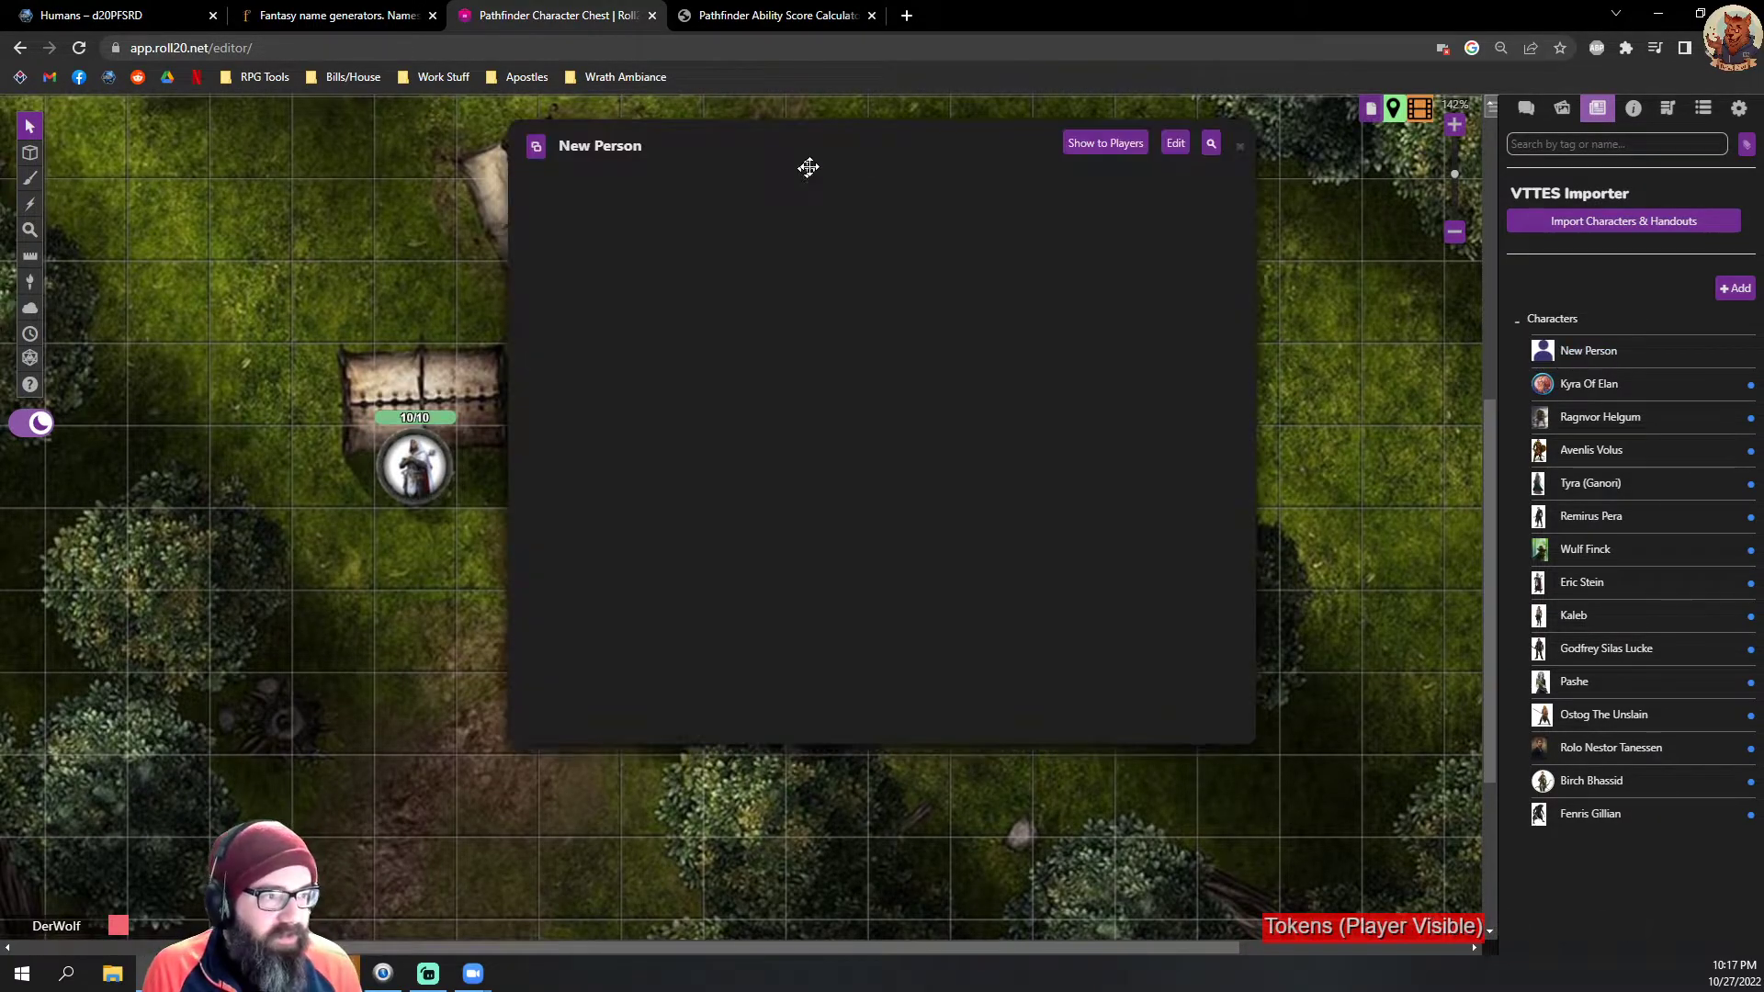
pyautogui.moveTo(807, 165); pyautogui.dragTo(756, 185)
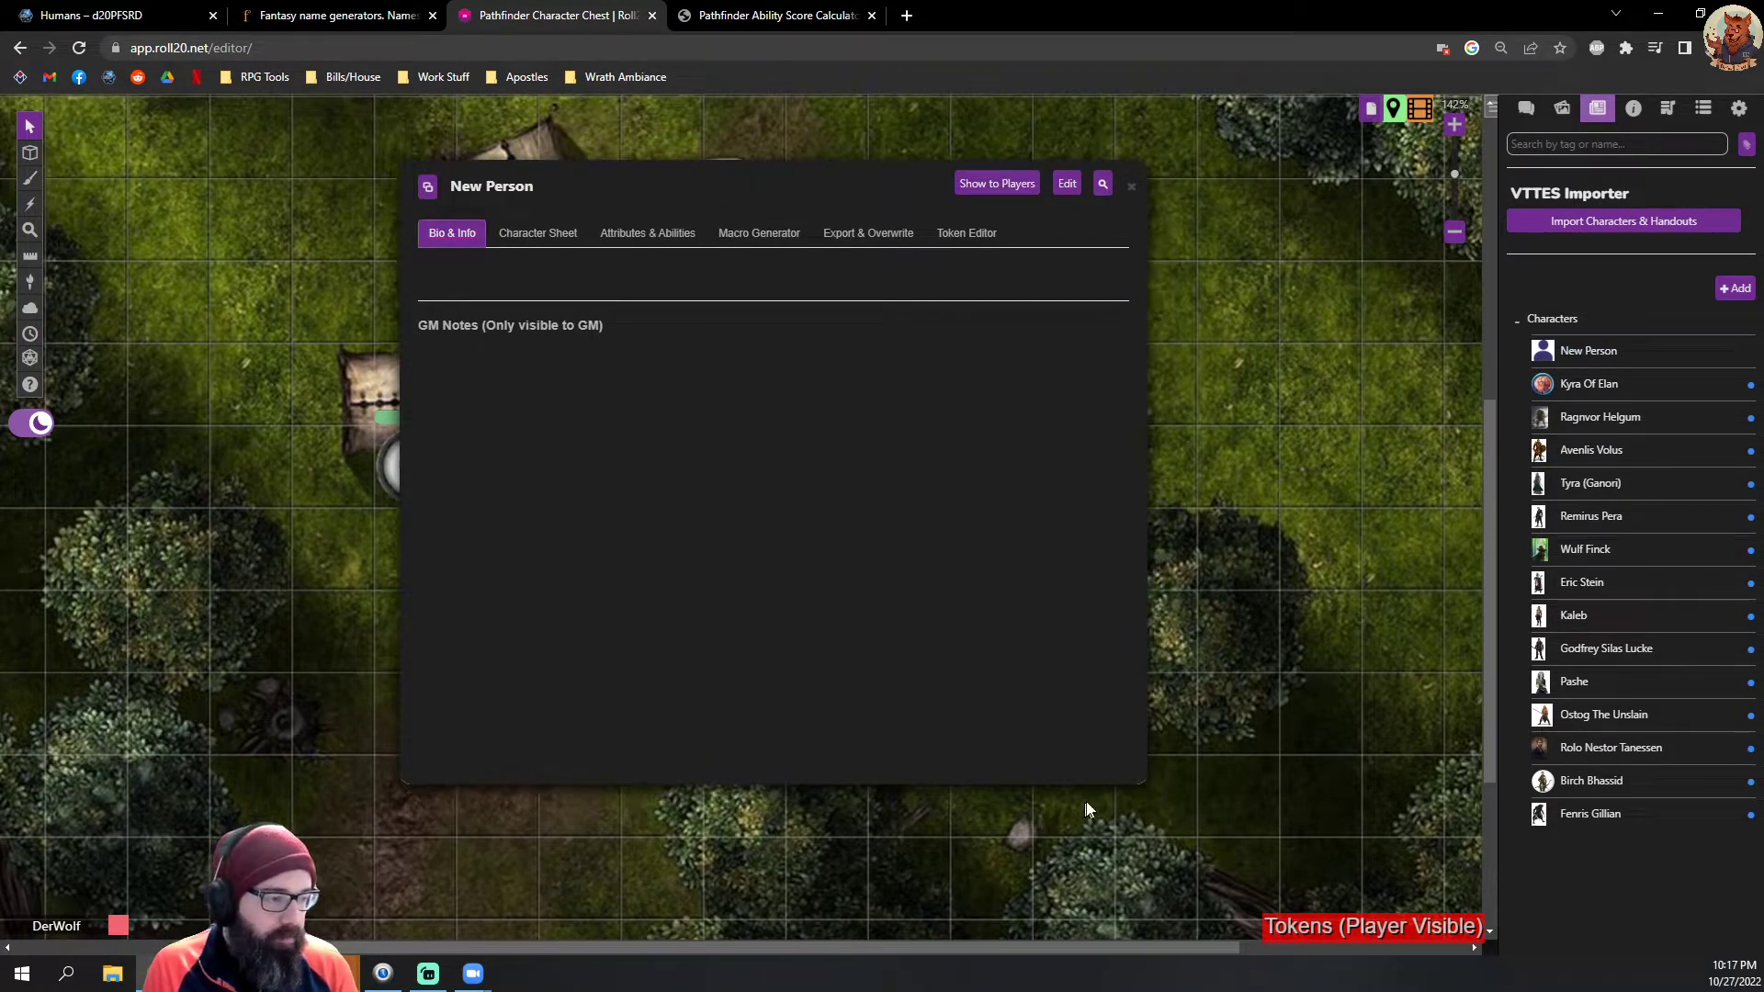
pyautogui.moveTo(1142, 786); pyautogui.dragTo(1235, 894)
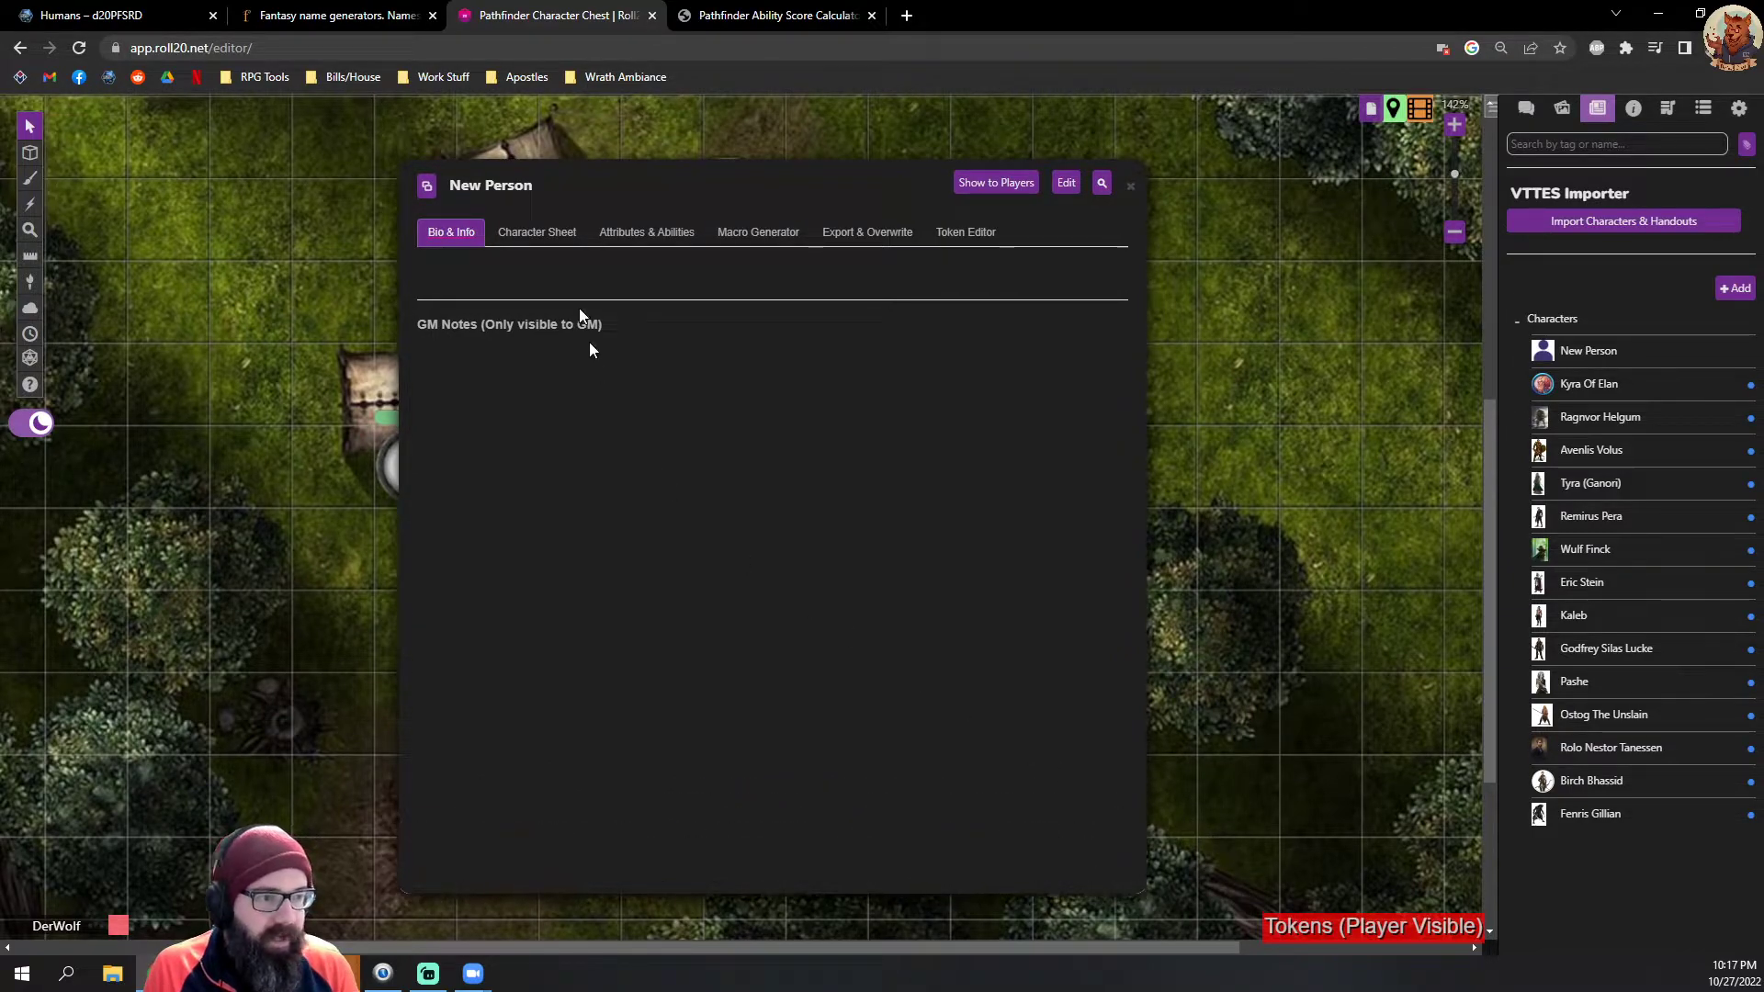
pyautogui.click(531, 233)
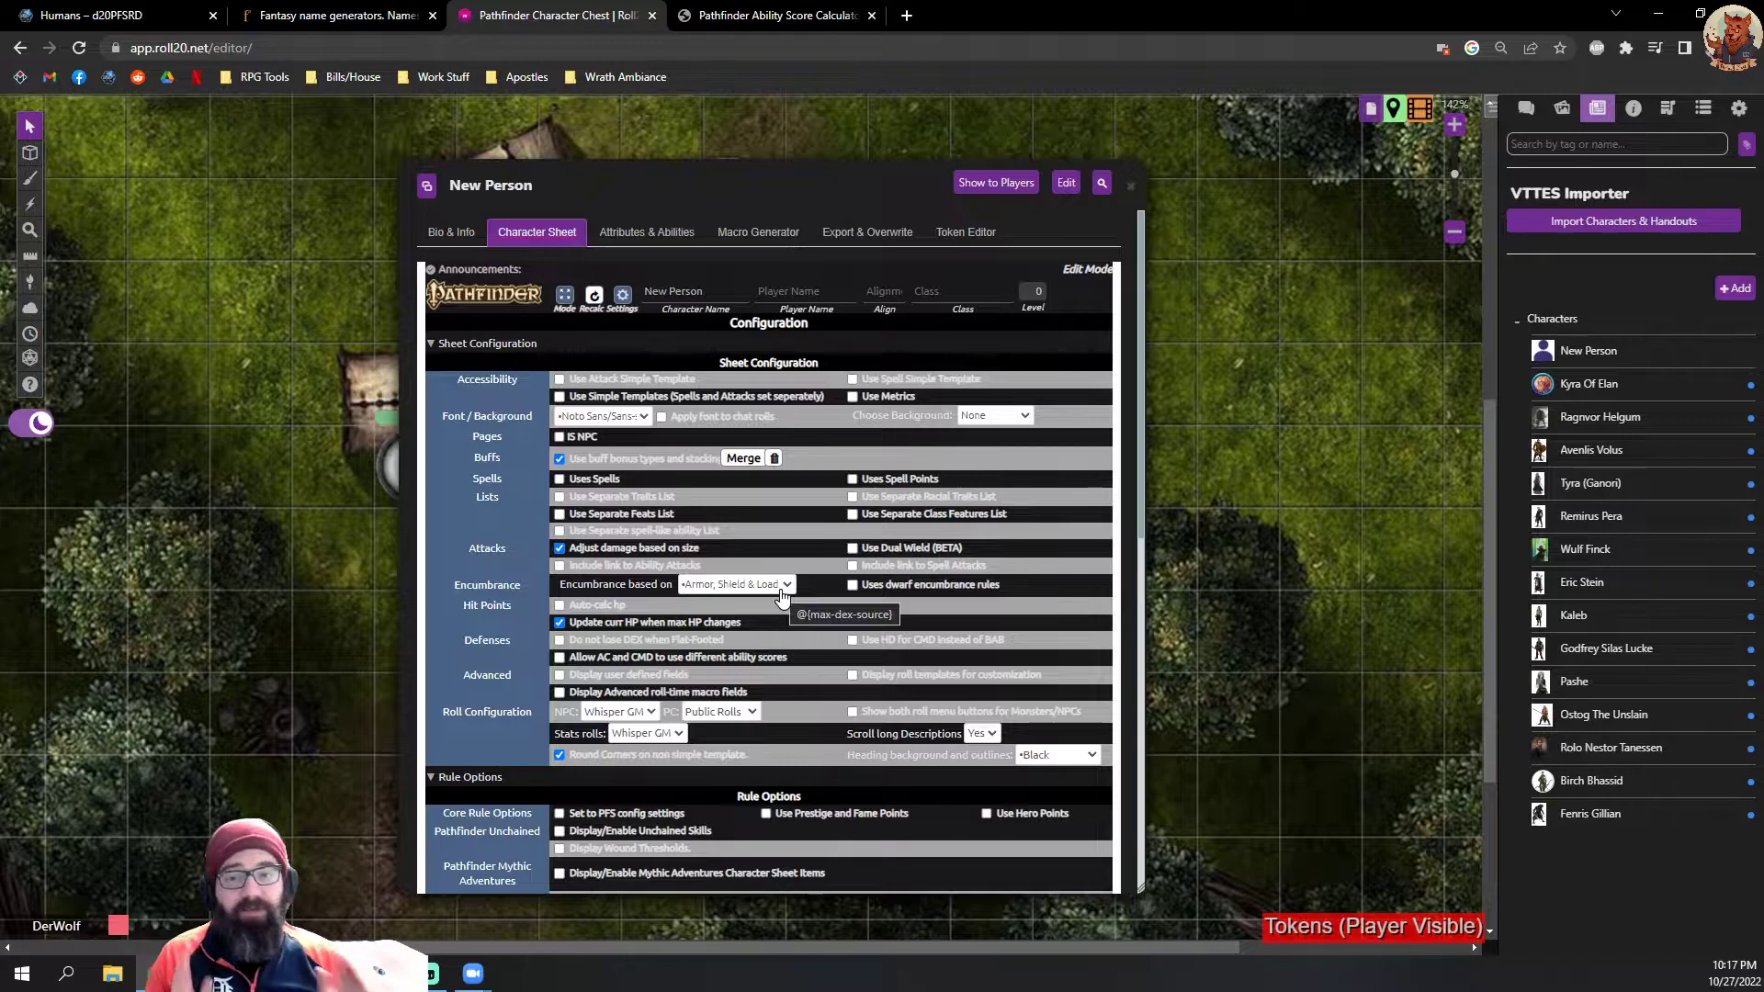
# Step: Switch the PFS config settings on and back off, and enable Unchained Skills in the sheet's Rule Options
pyautogui.scroll(-1, 799, 562)
pyautogui.scroll(-6, 799, 562)
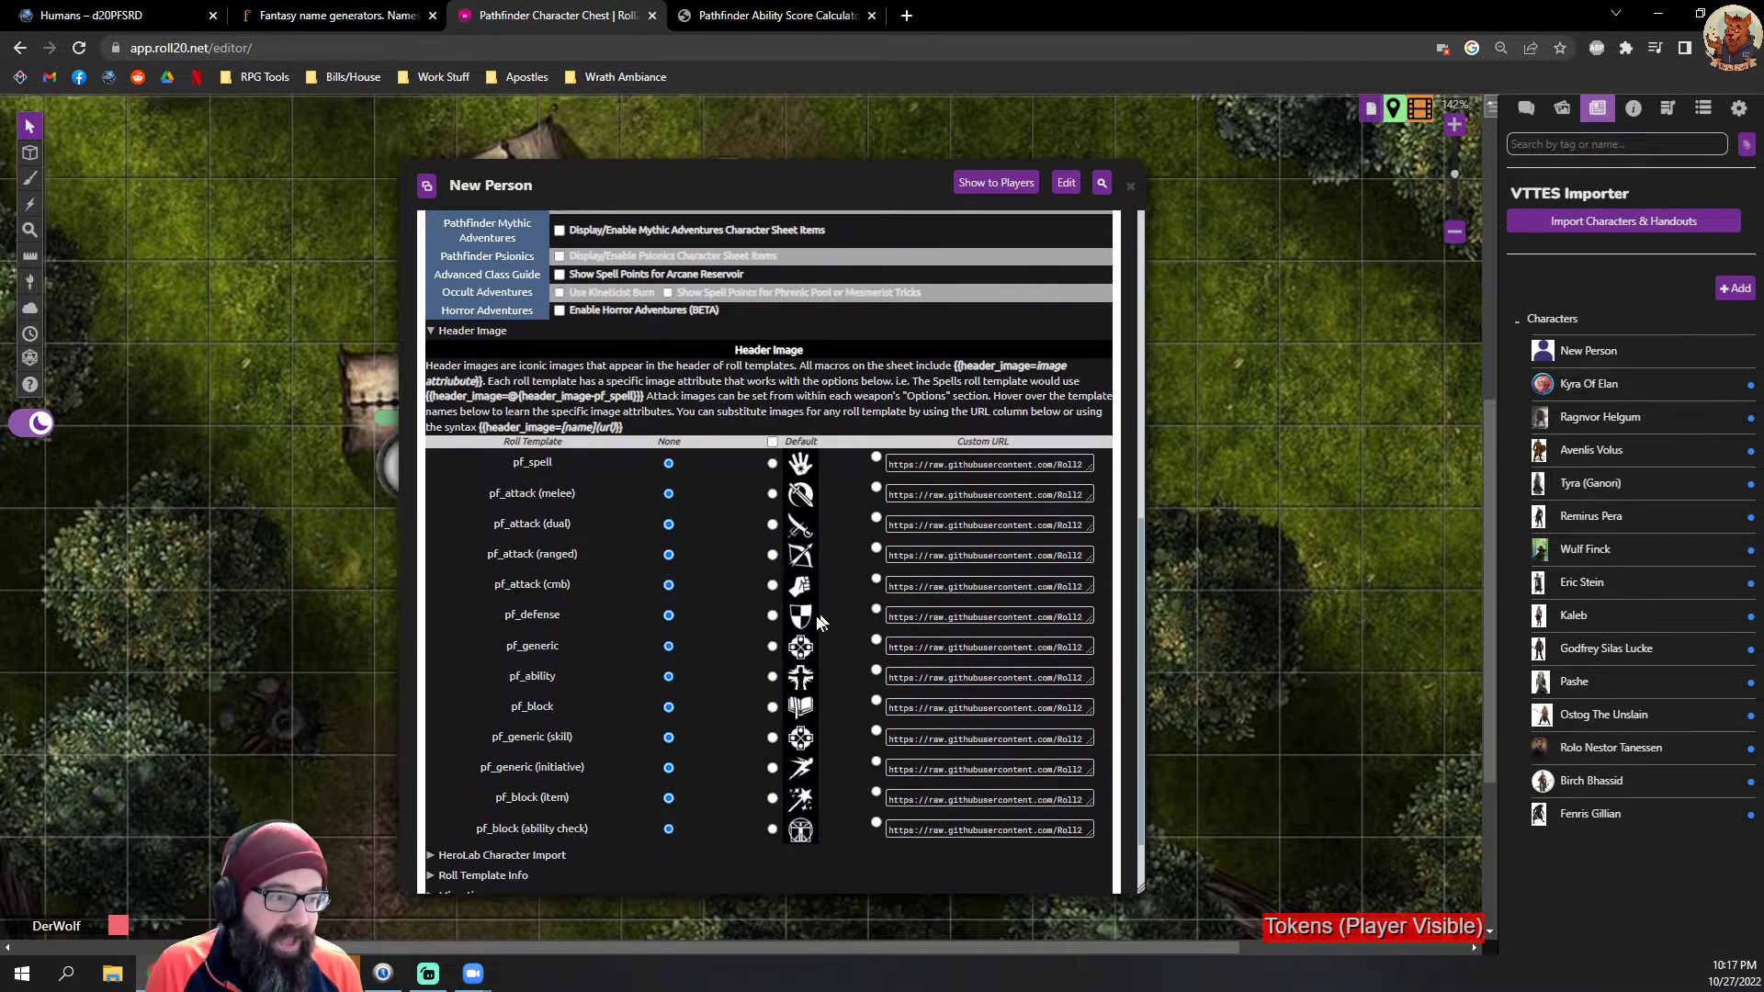
pyautogui.scroll(4, 815, 619)
pyautogui.click(558, 538)
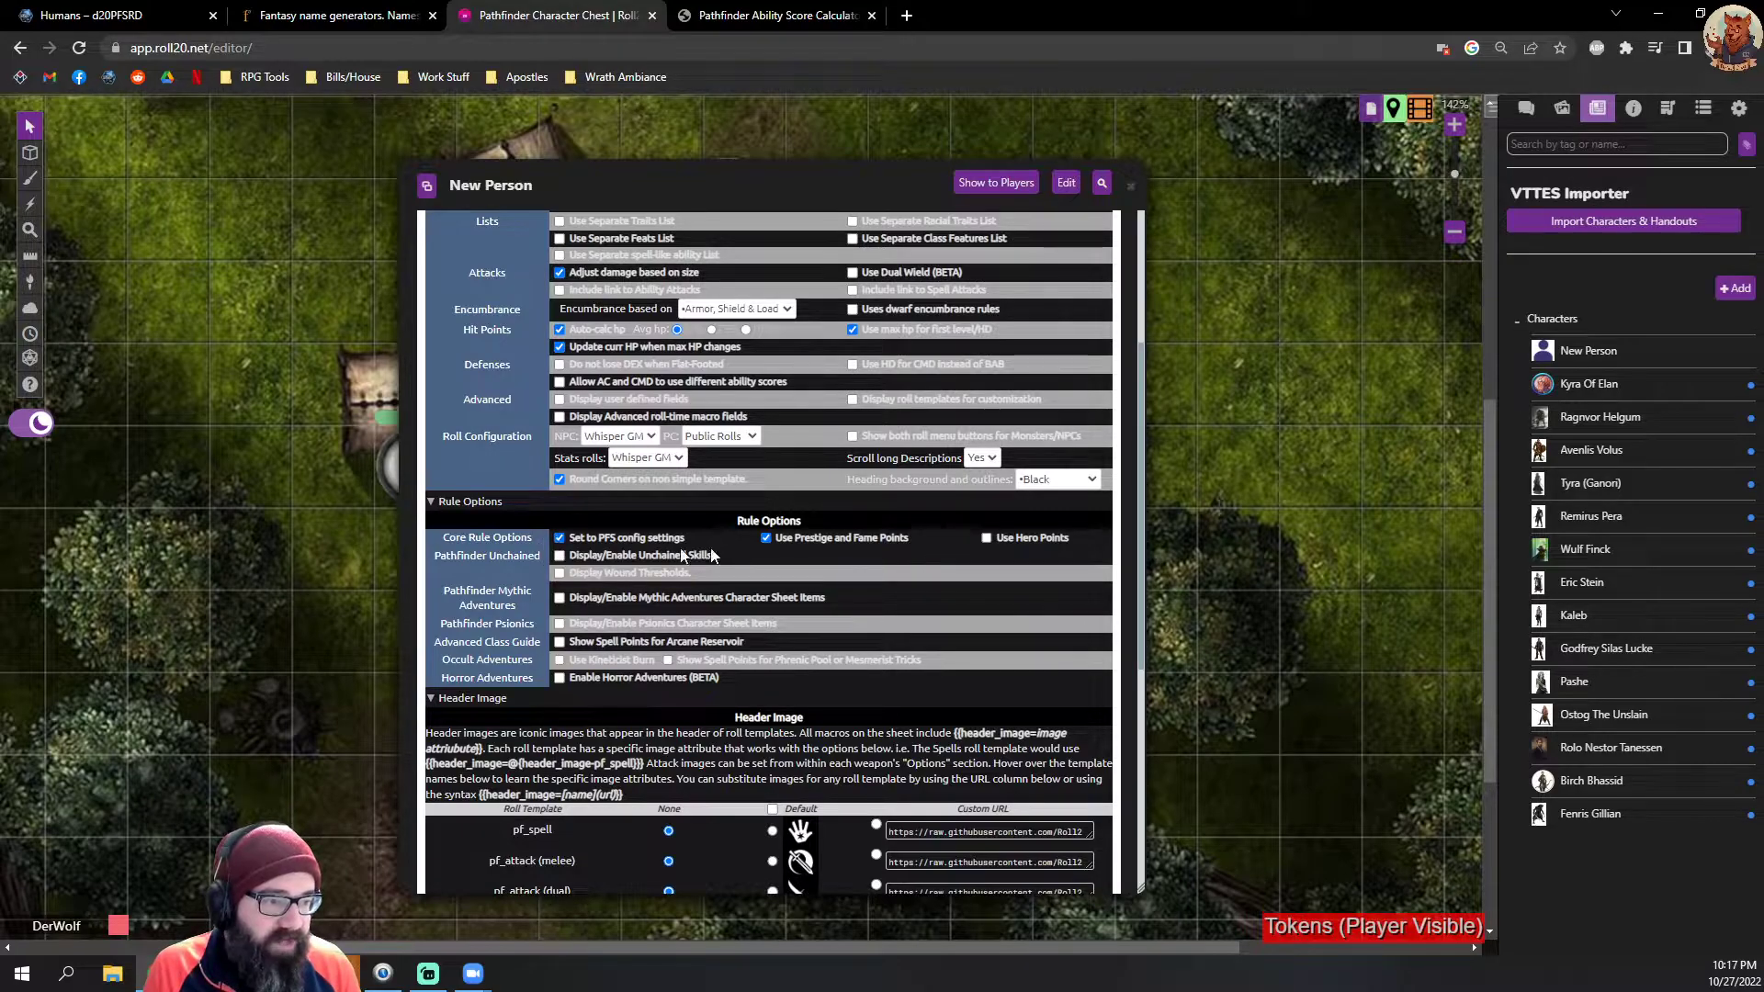
pyautogui.click(559, 539)
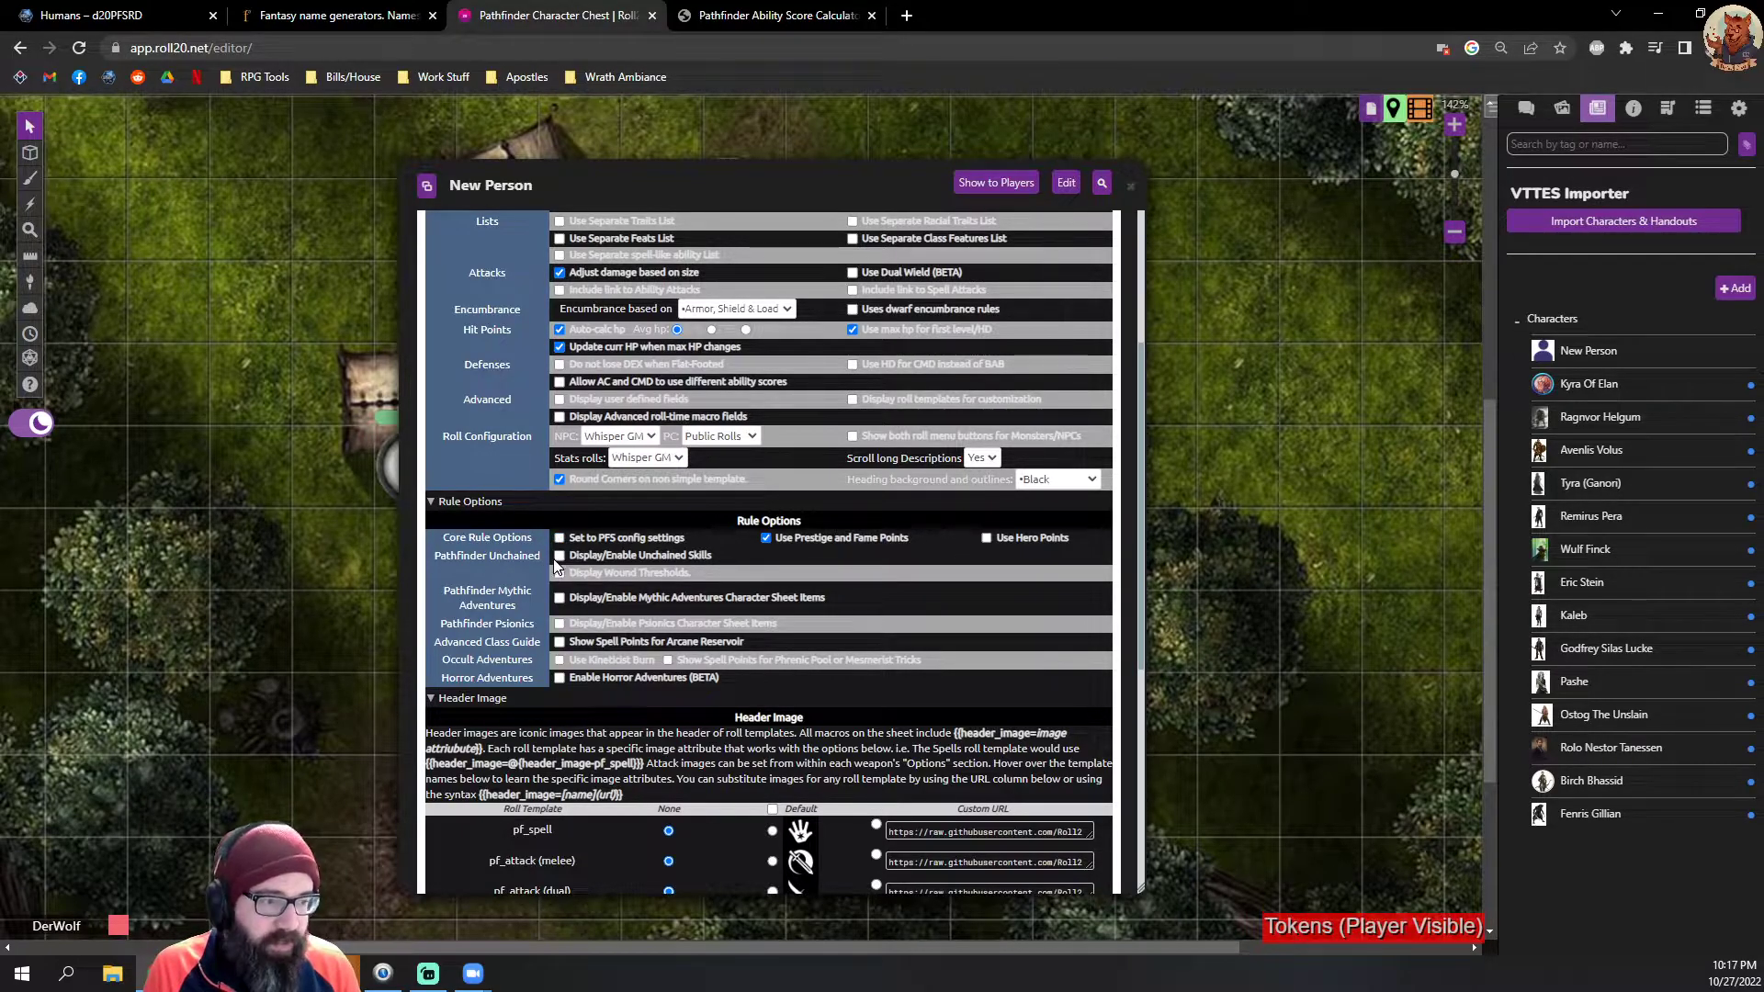
pyautogui.click(558, 557)
pyautogui.scroll(5, 761, 614)
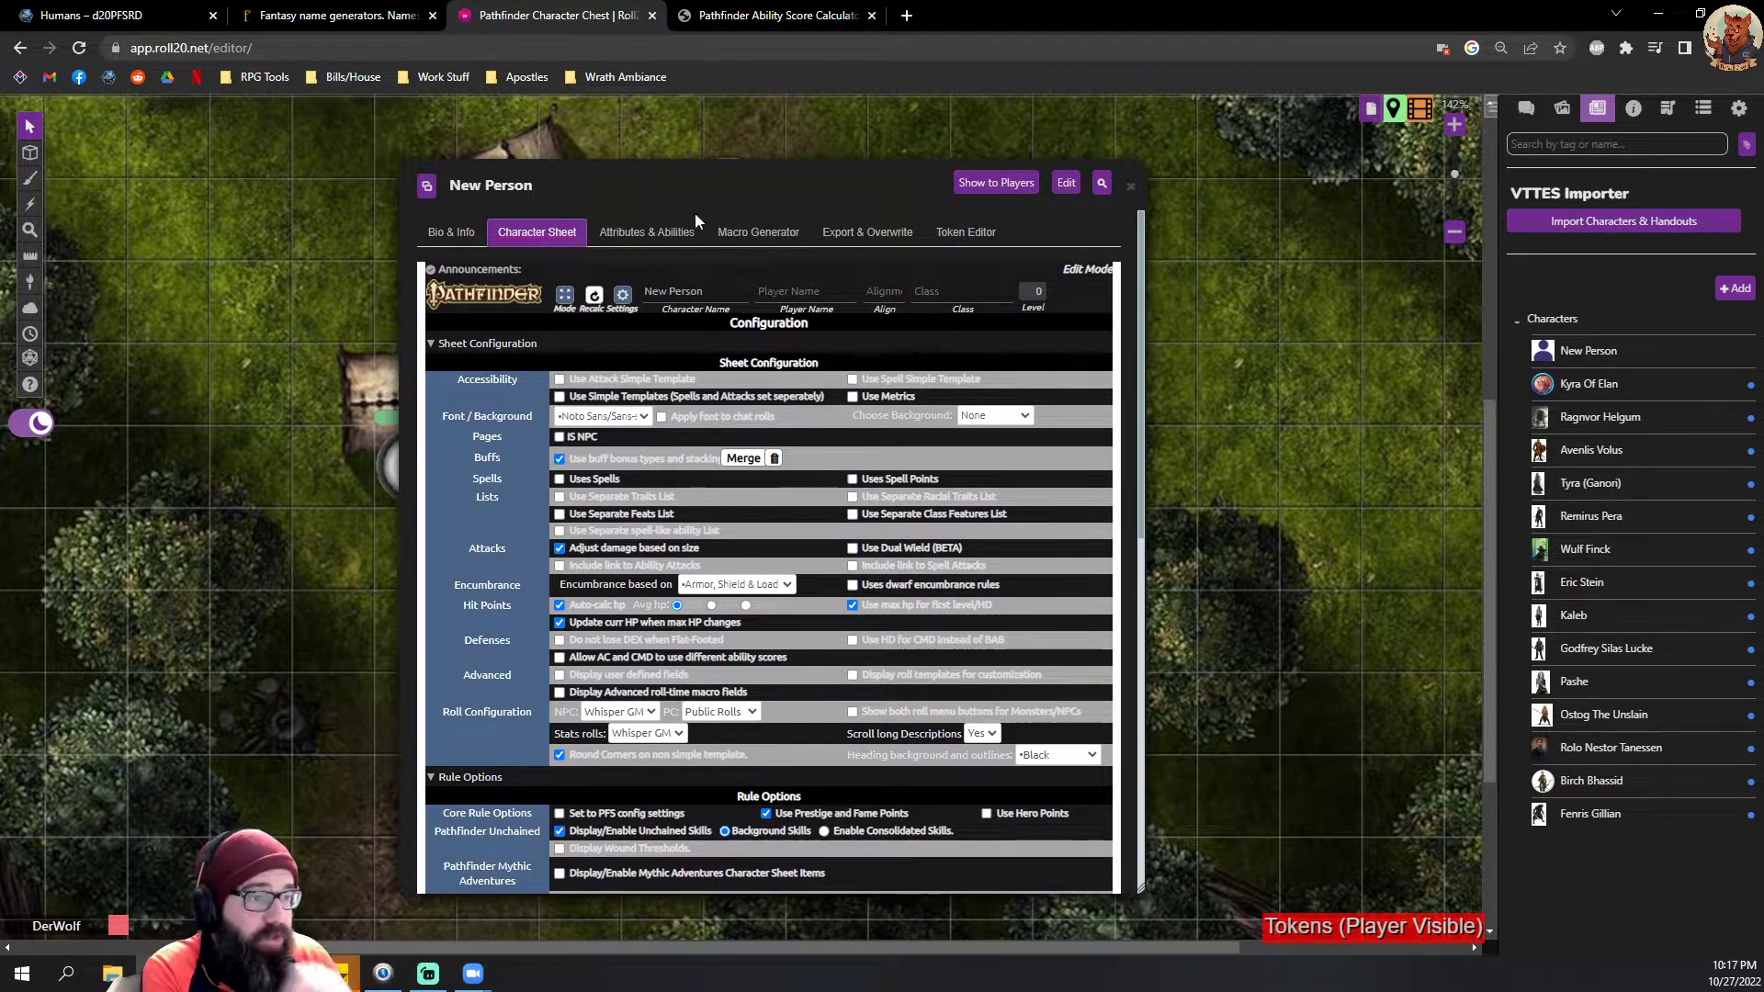
# Step: Pop the New Person character sheet out into its own browser window and maximize it
pyautogui.moveTo(622, 189); pyautogui.dragTo(610, 177)
pyautogui.click(416, 174)
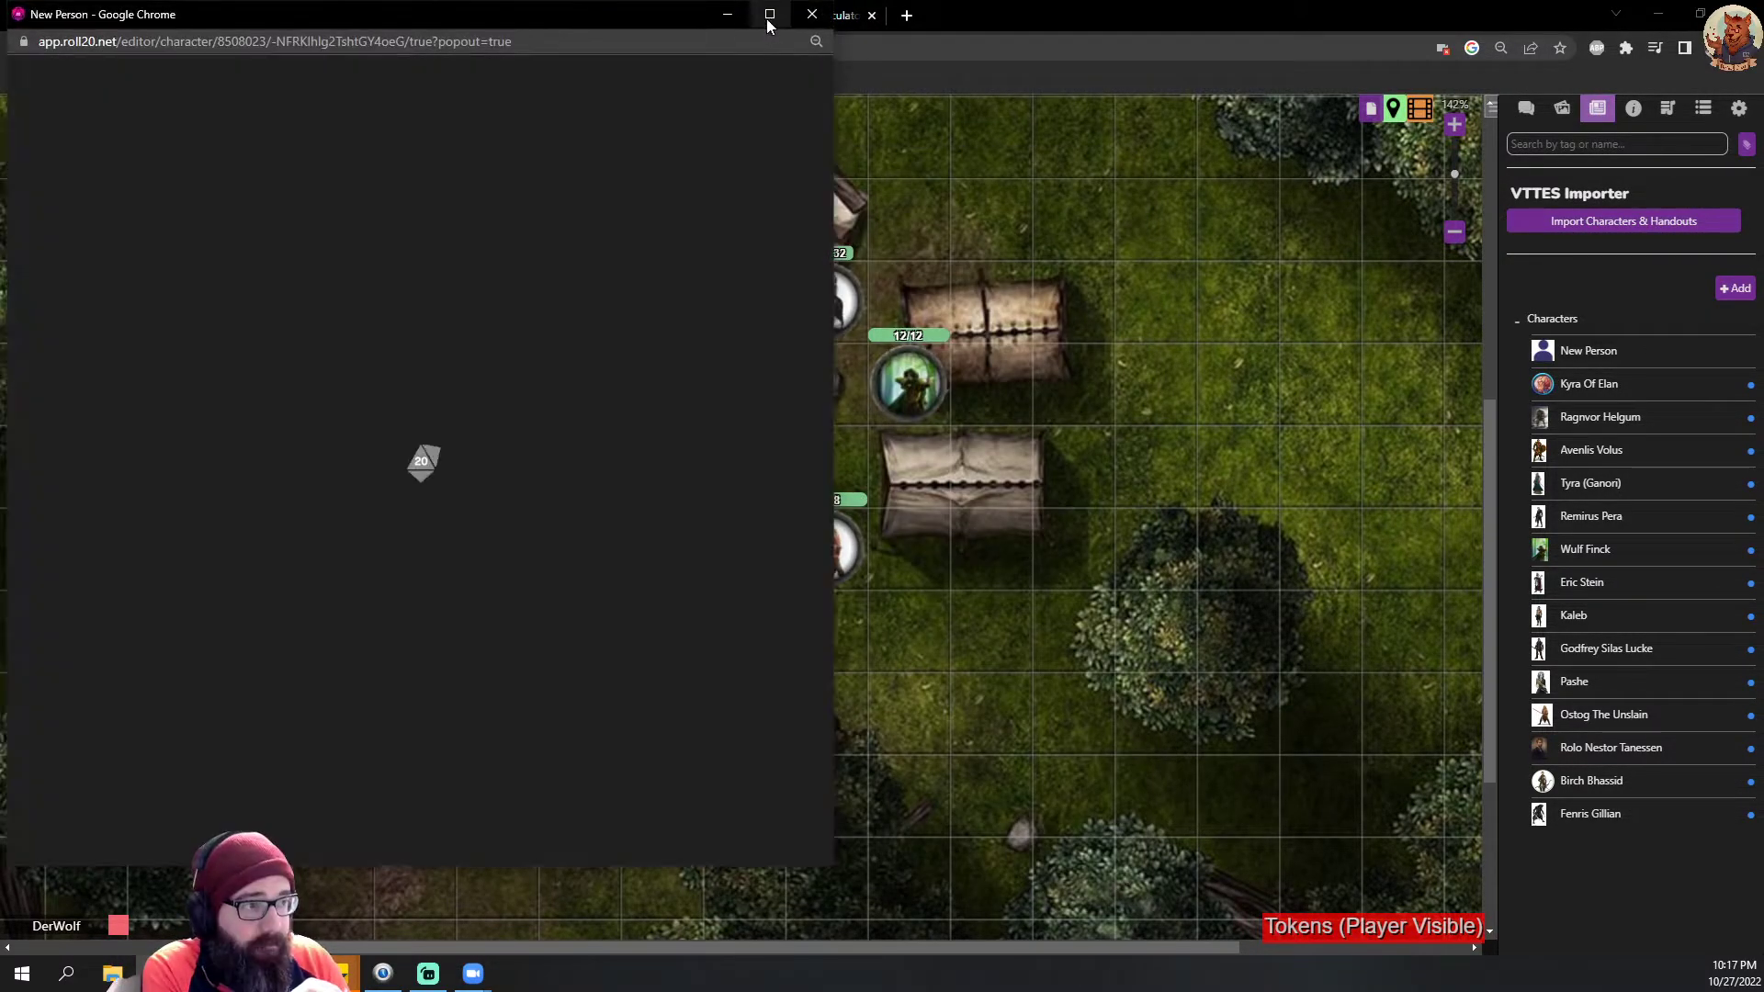
pyautogui.click(769, 14)
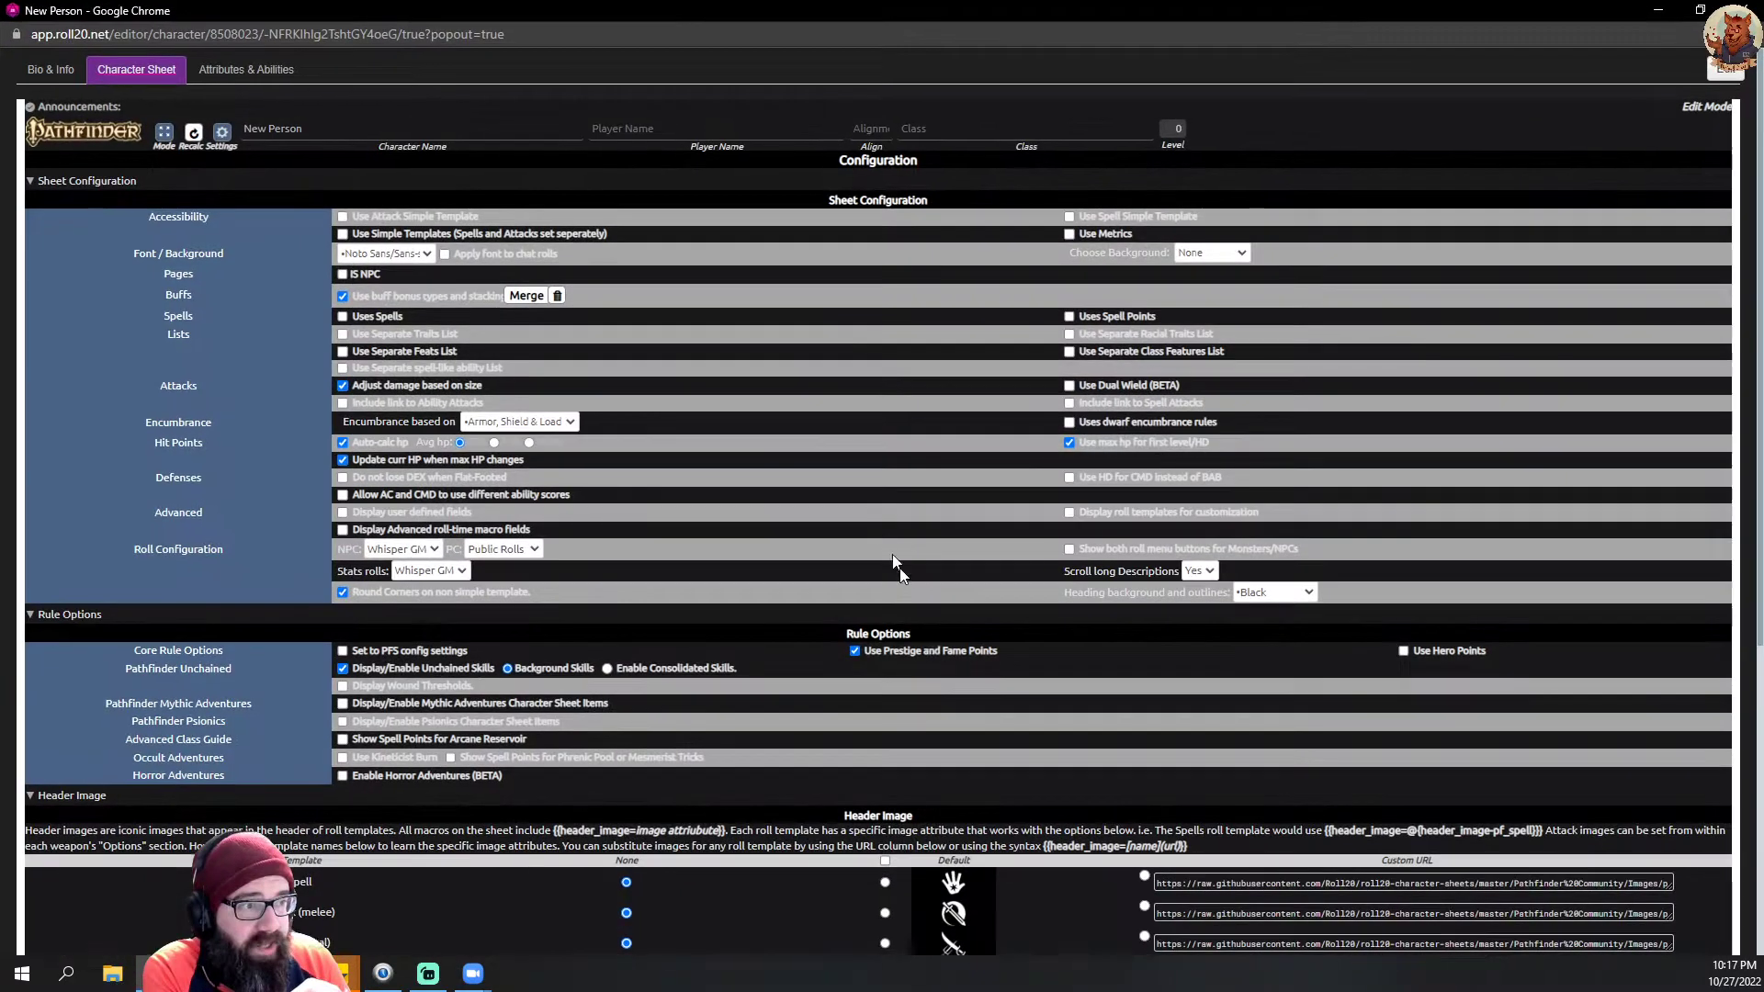
# Step: Turn off Auto-calc hp and enable Use Attack Simple Template, Use Spell Simple Template and Uses Spells in the Sheet Configuration
pyautogui.click(343, 442)
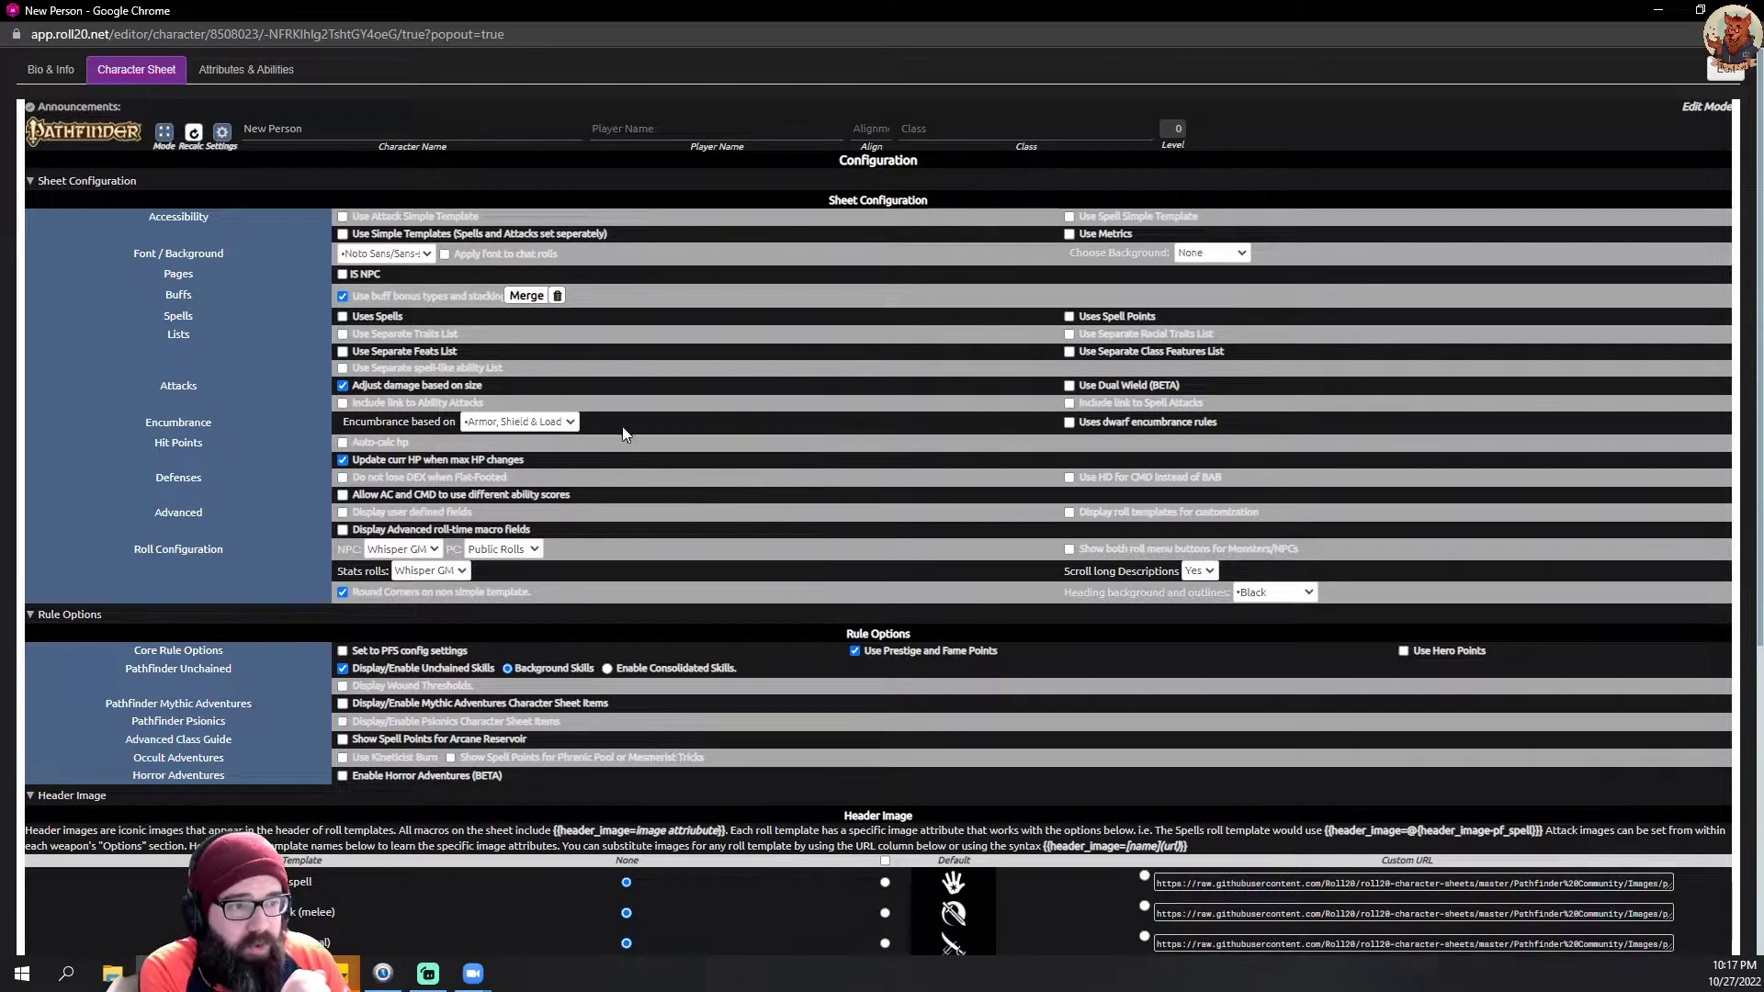
pyautogui.click(342, 218)
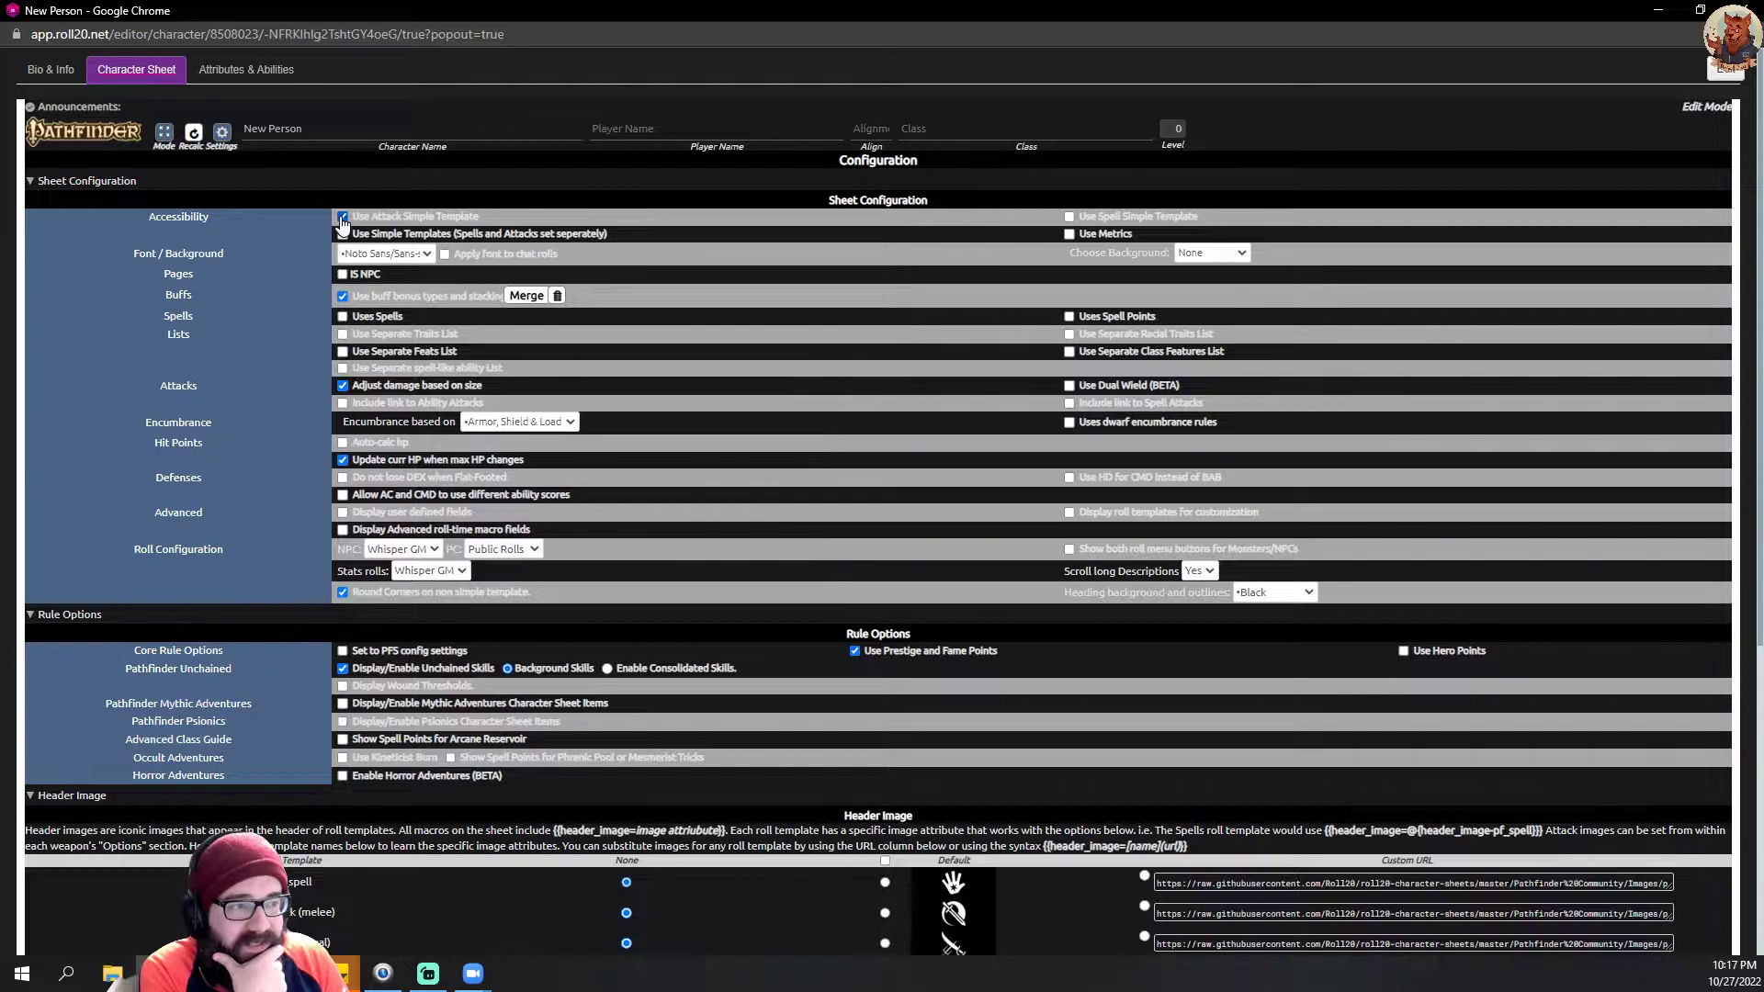
pyautogui.click(1069, 218)
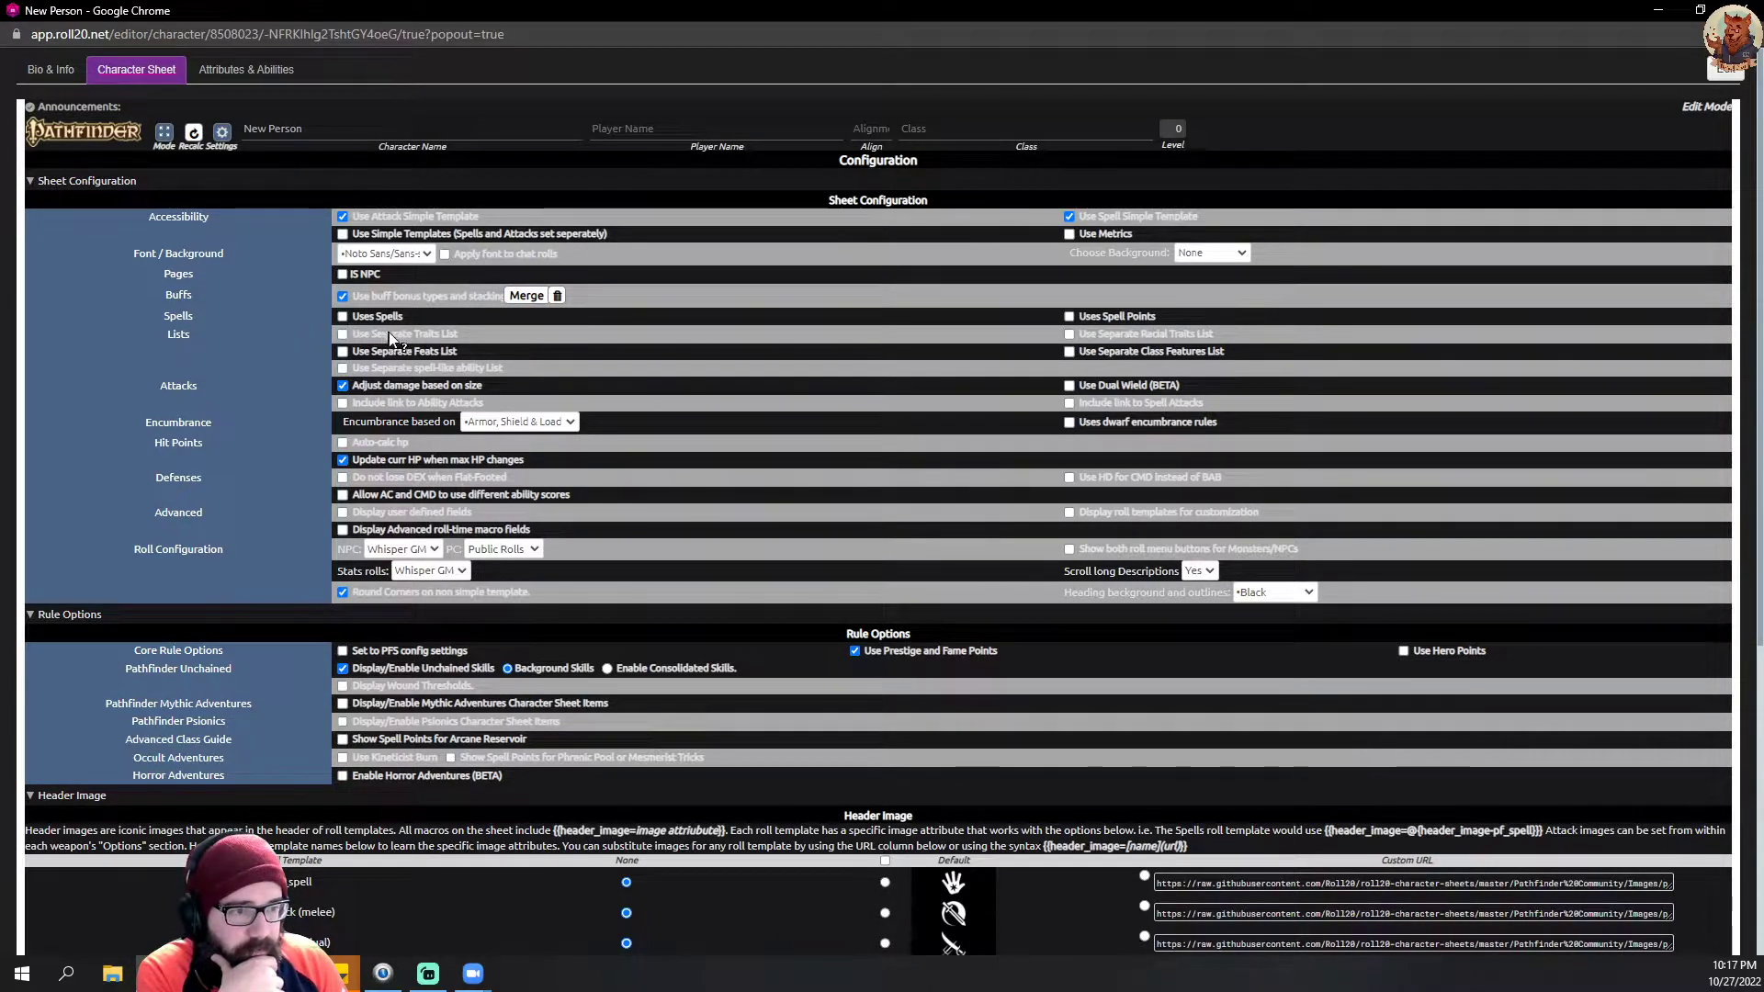
pyautogui.click(344, 317)
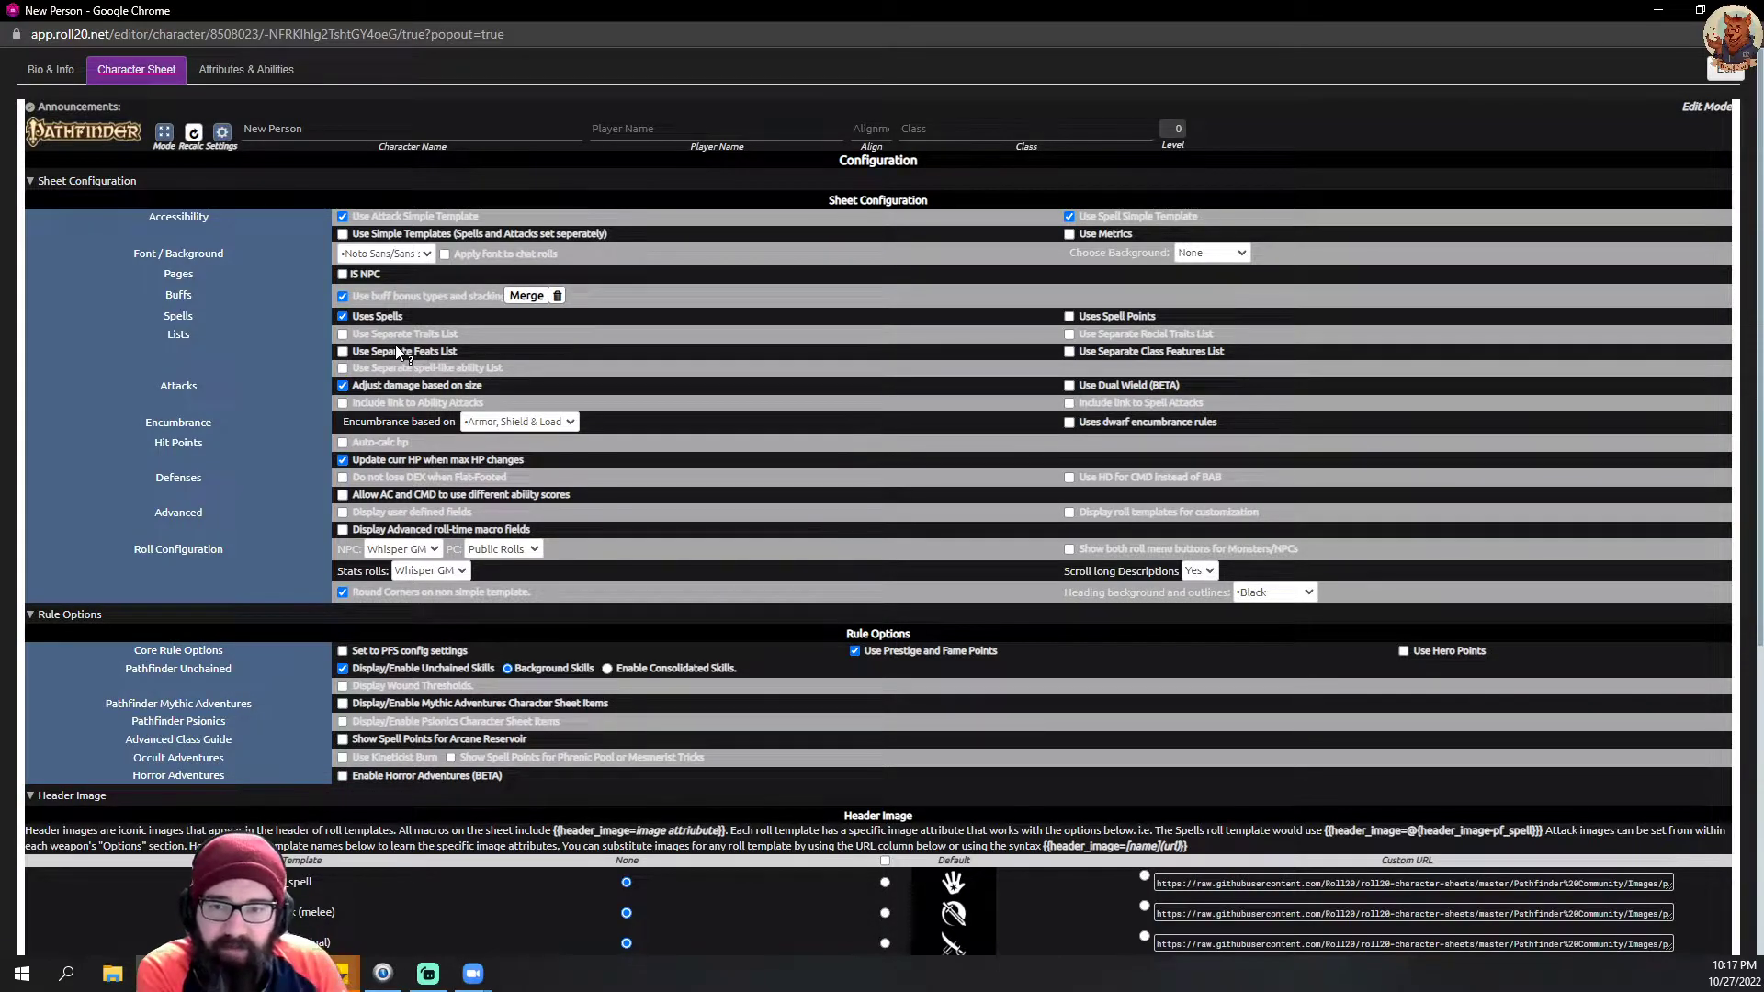
pyautogui.click(531, 424)
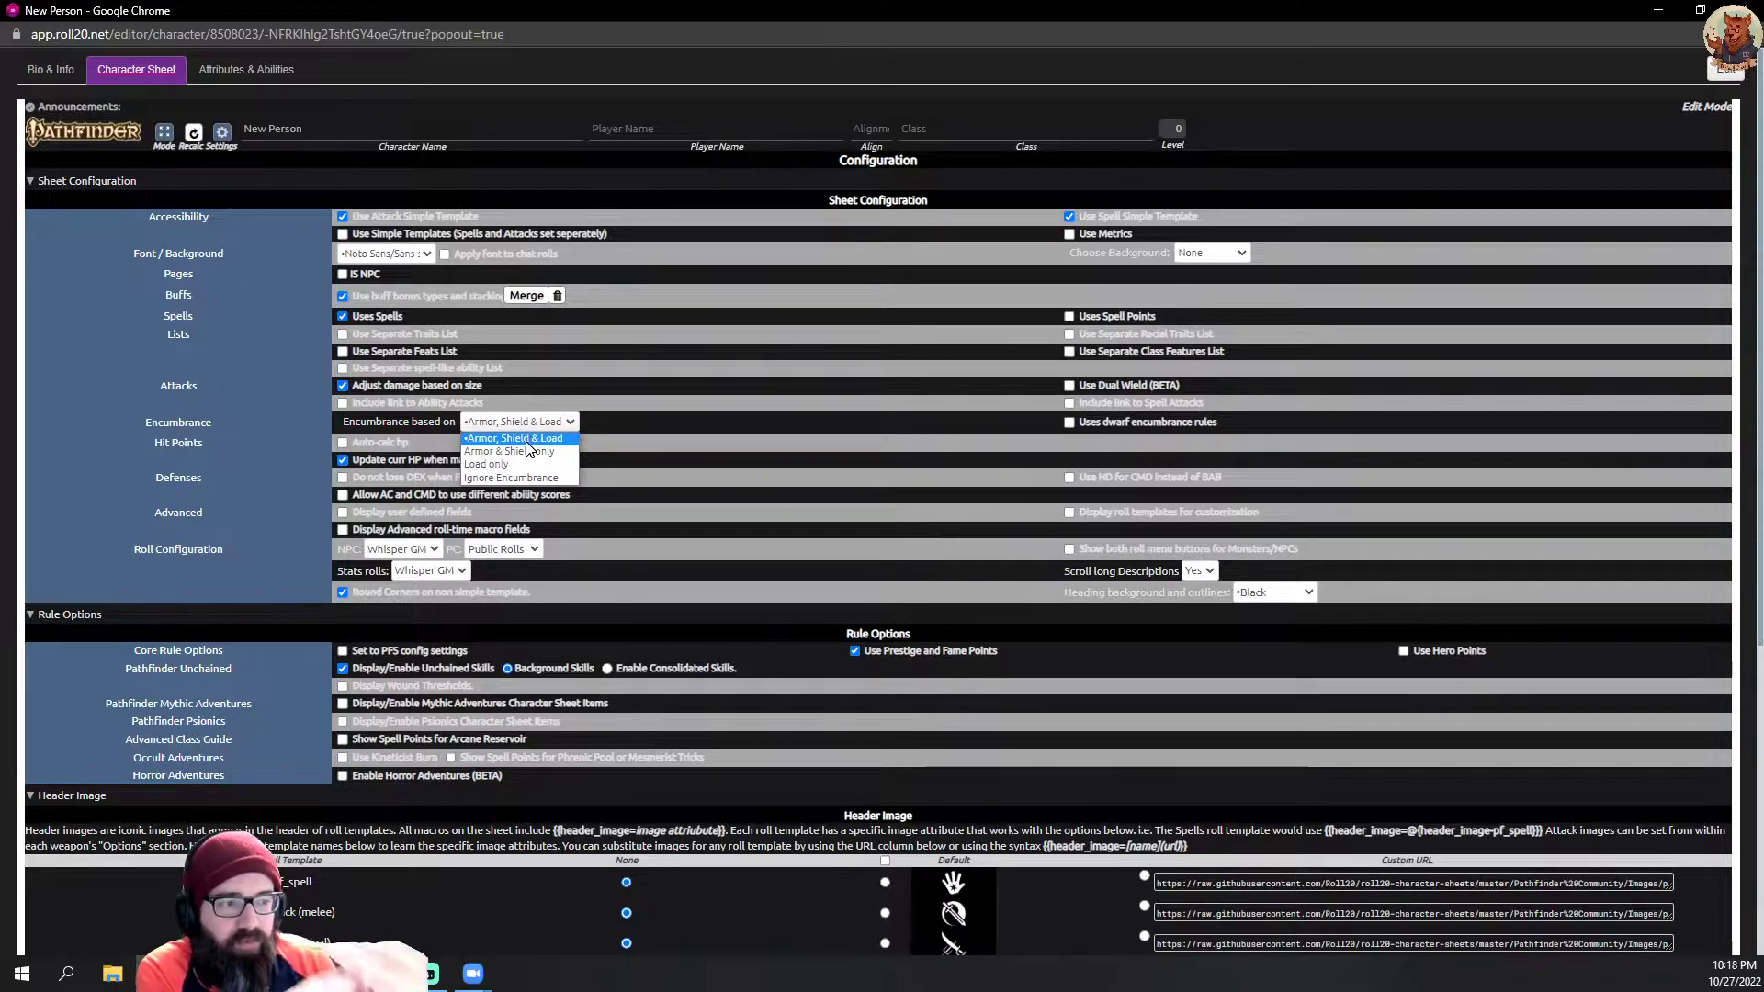
pyautogui.click(852, 412)
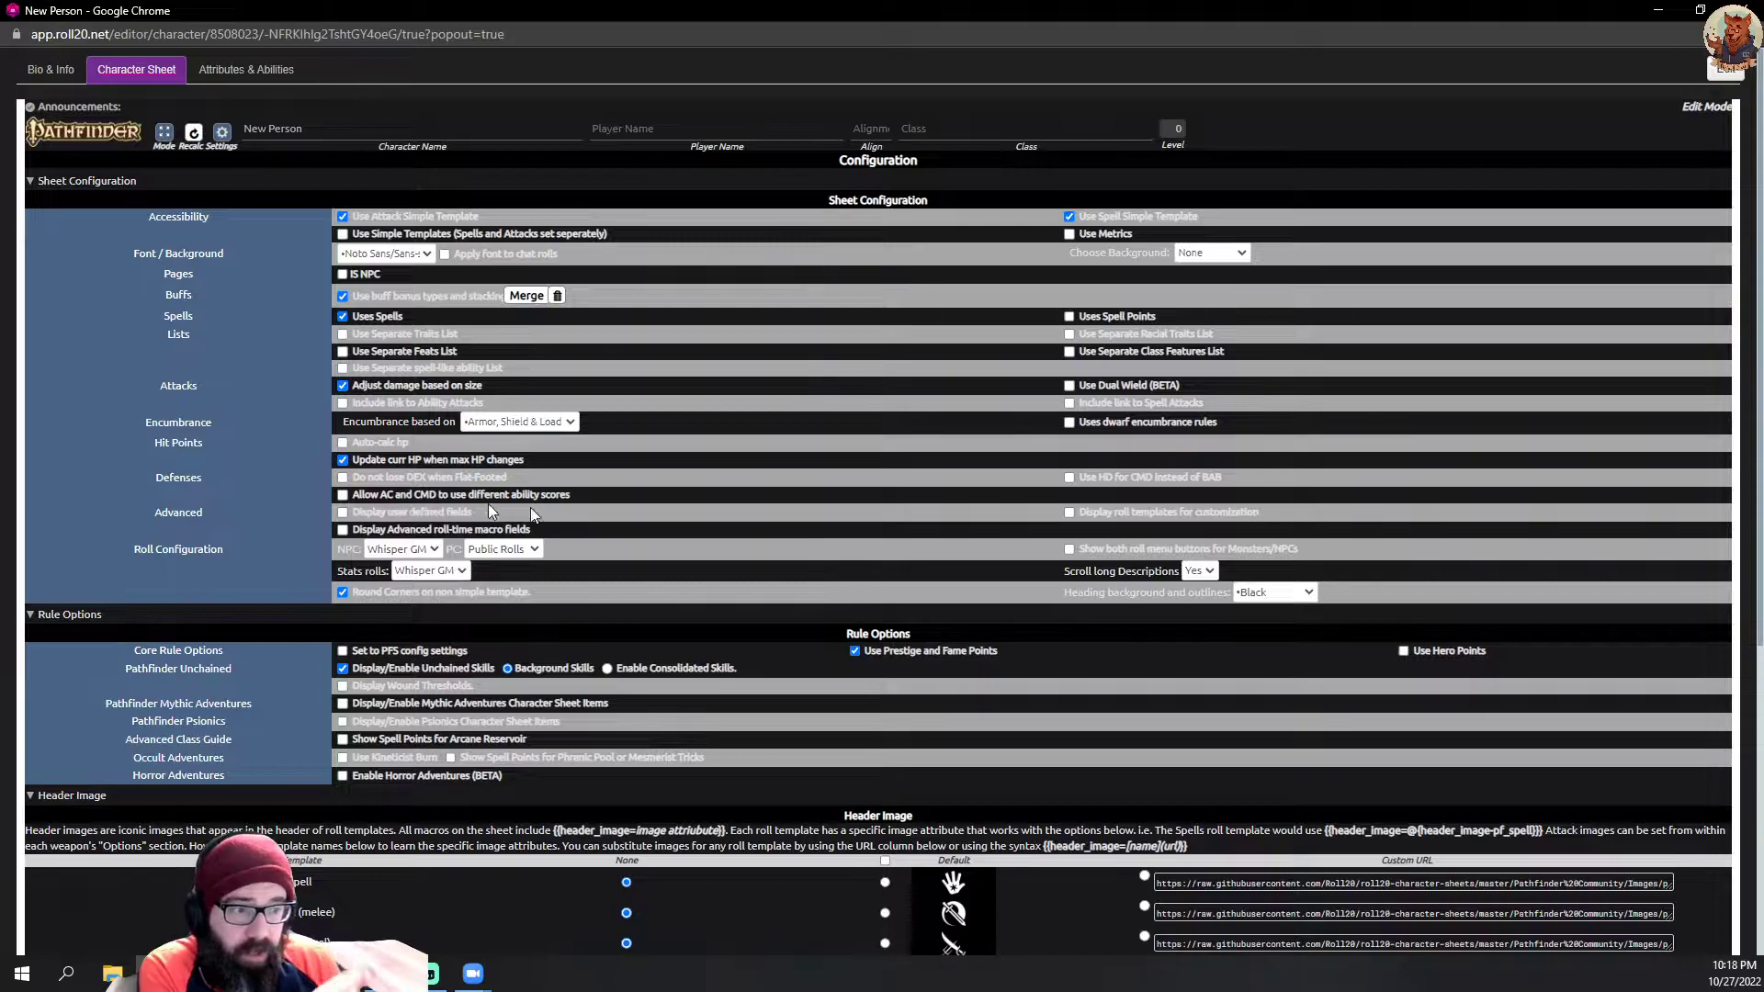
# Step: Set the NPC and Stats rolls to Public Rolls, and choose the Default header image for all roll templates
pyautogui.scroll(-1, 432, 487)
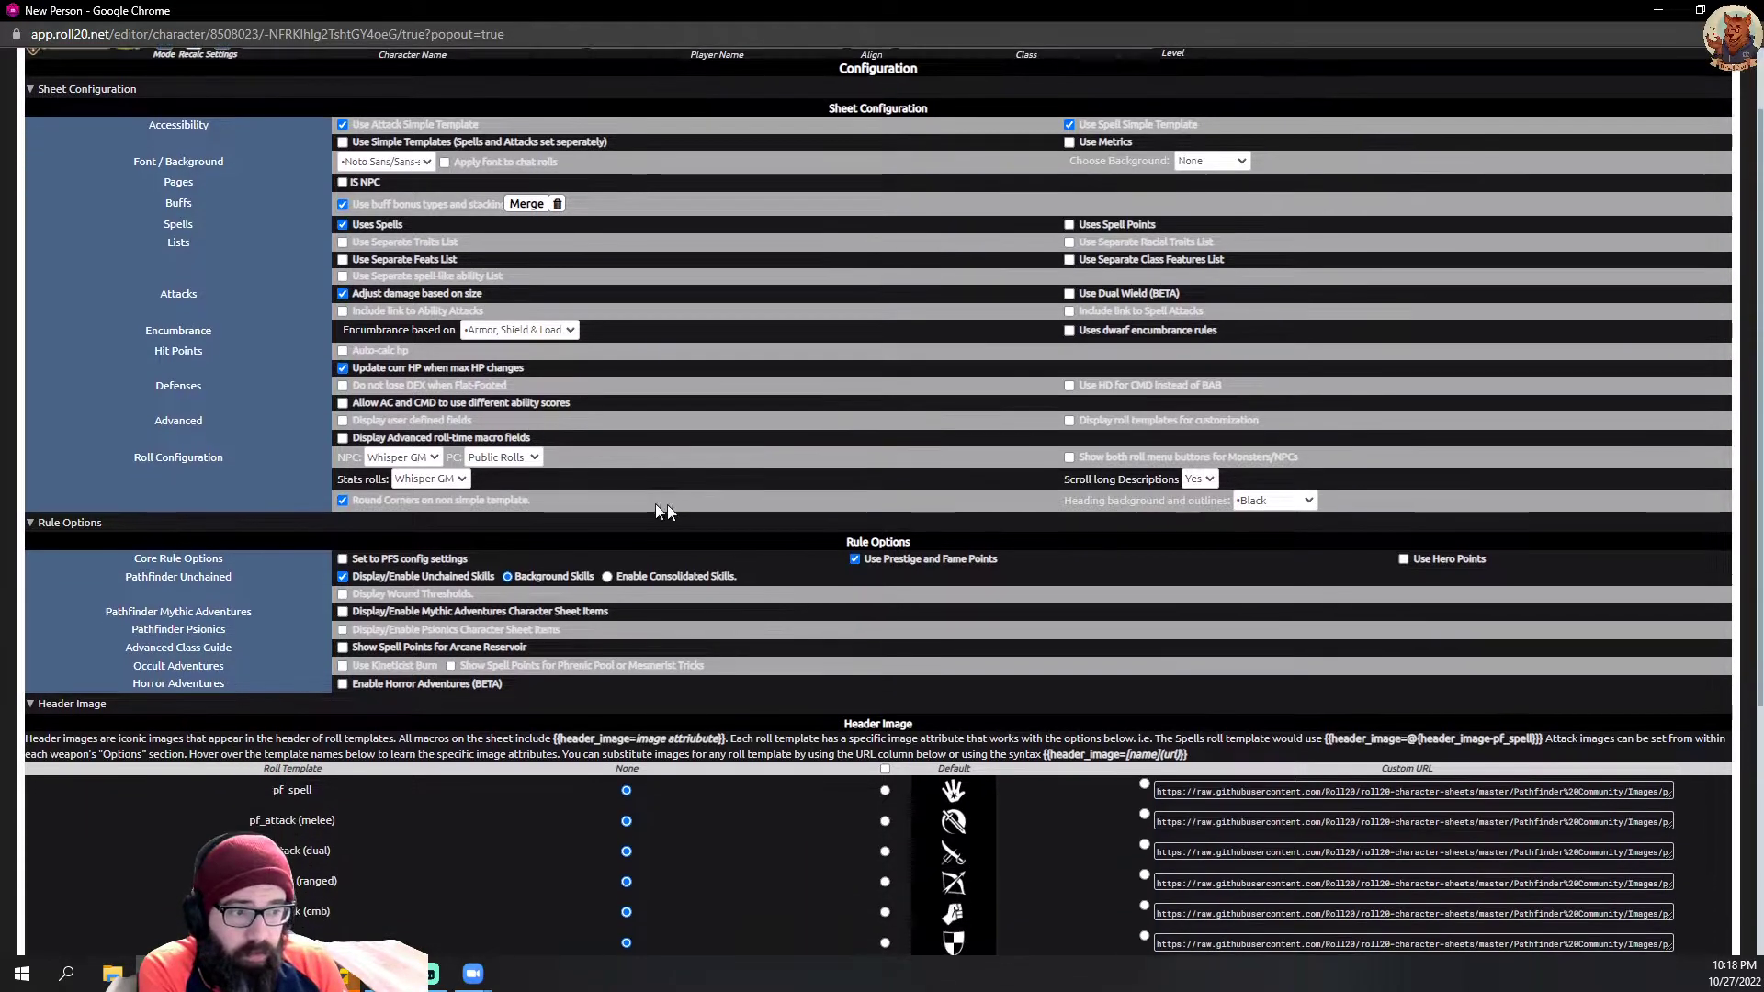
pyautogui.click(420, 459)
pyautogui.click(409, 474)
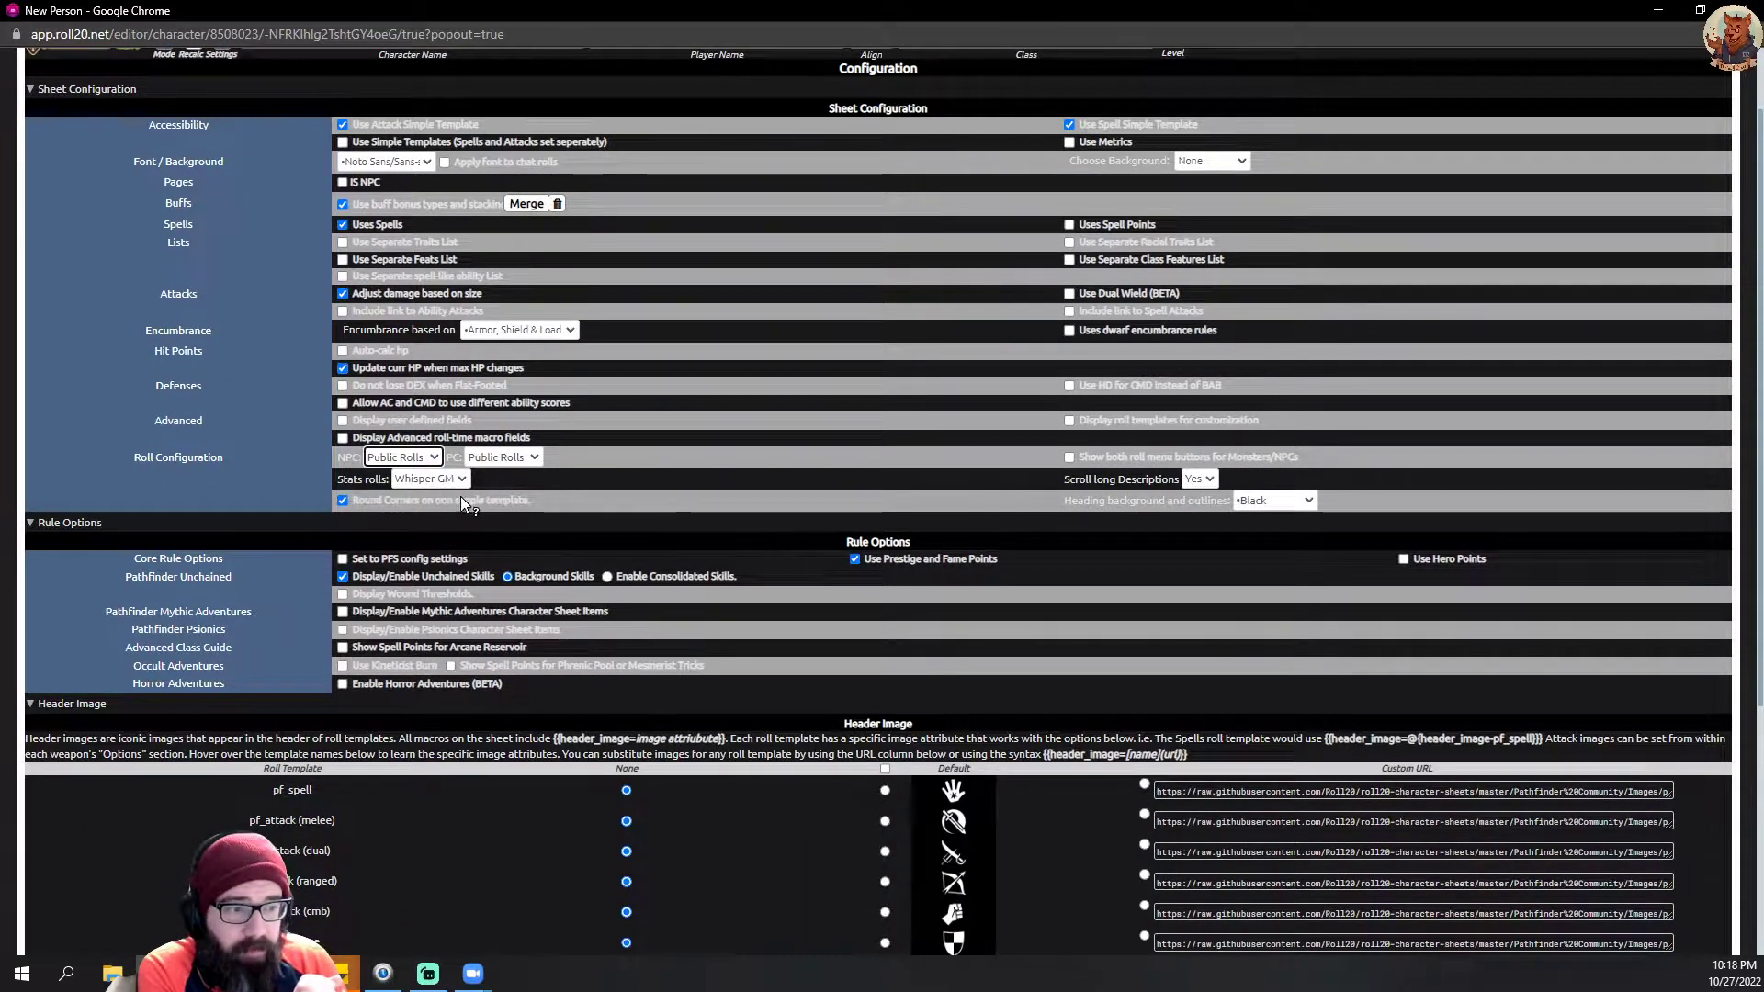
pyautogui.click(436, 480)
pyautogui.click(432, 495)
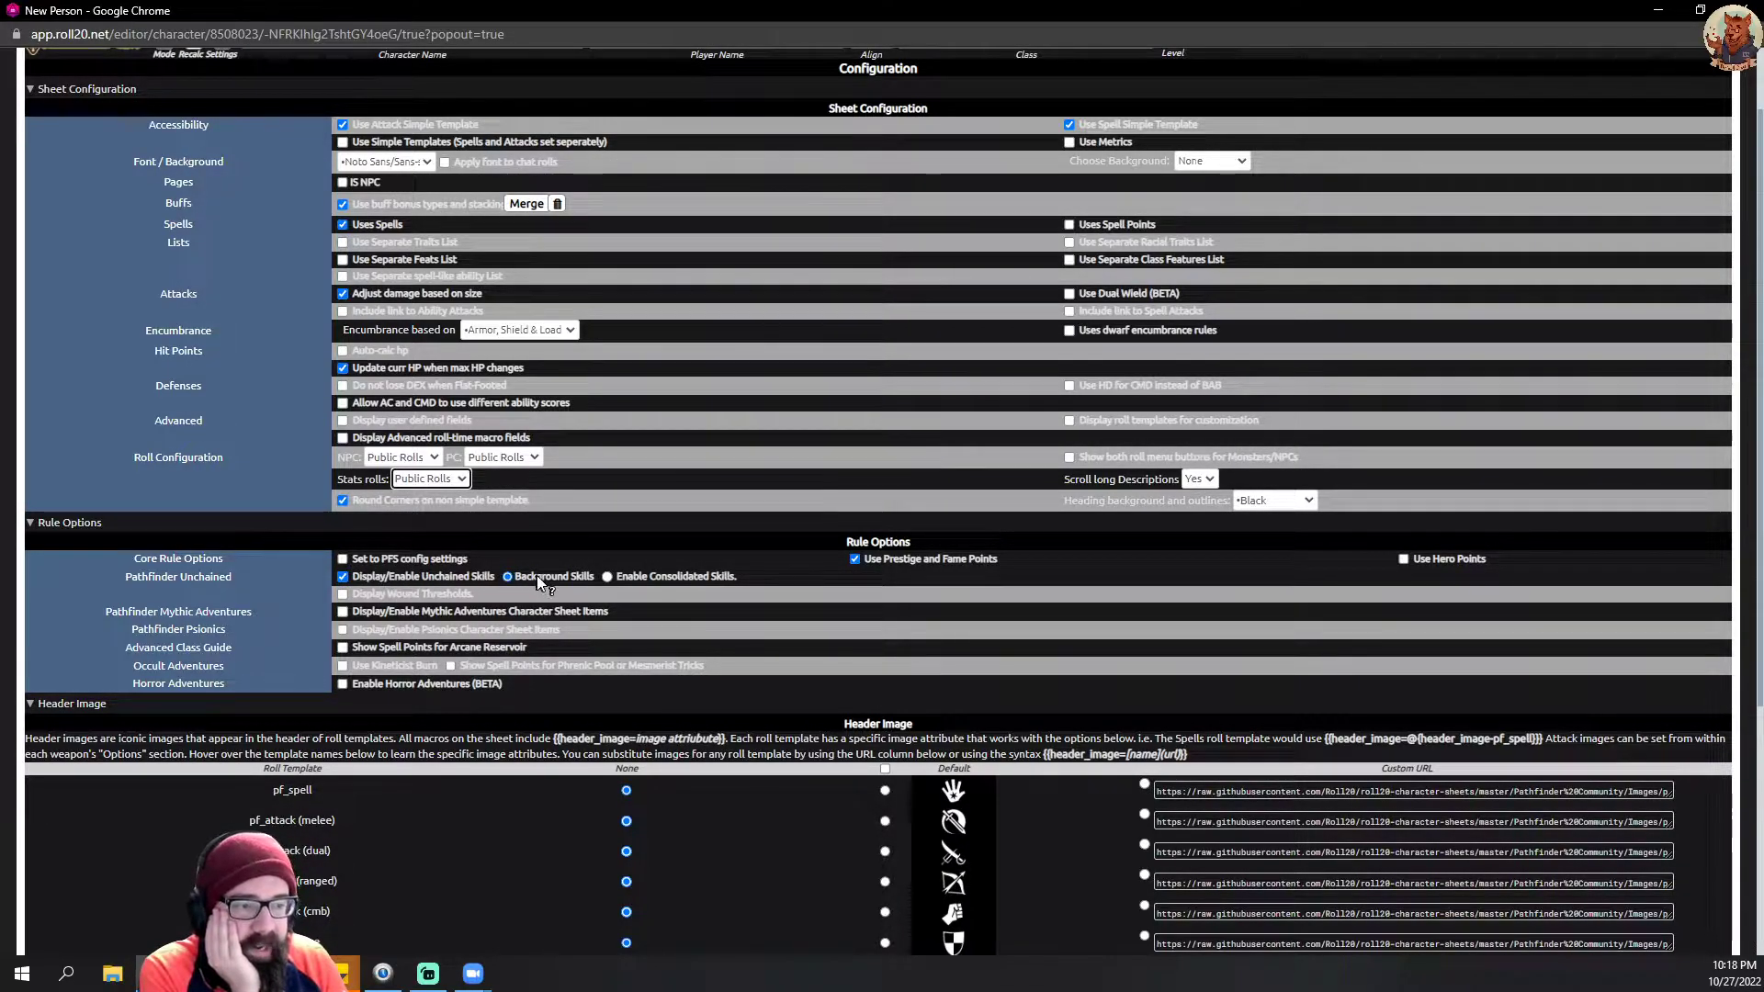
pyautogui.click(887, 771)
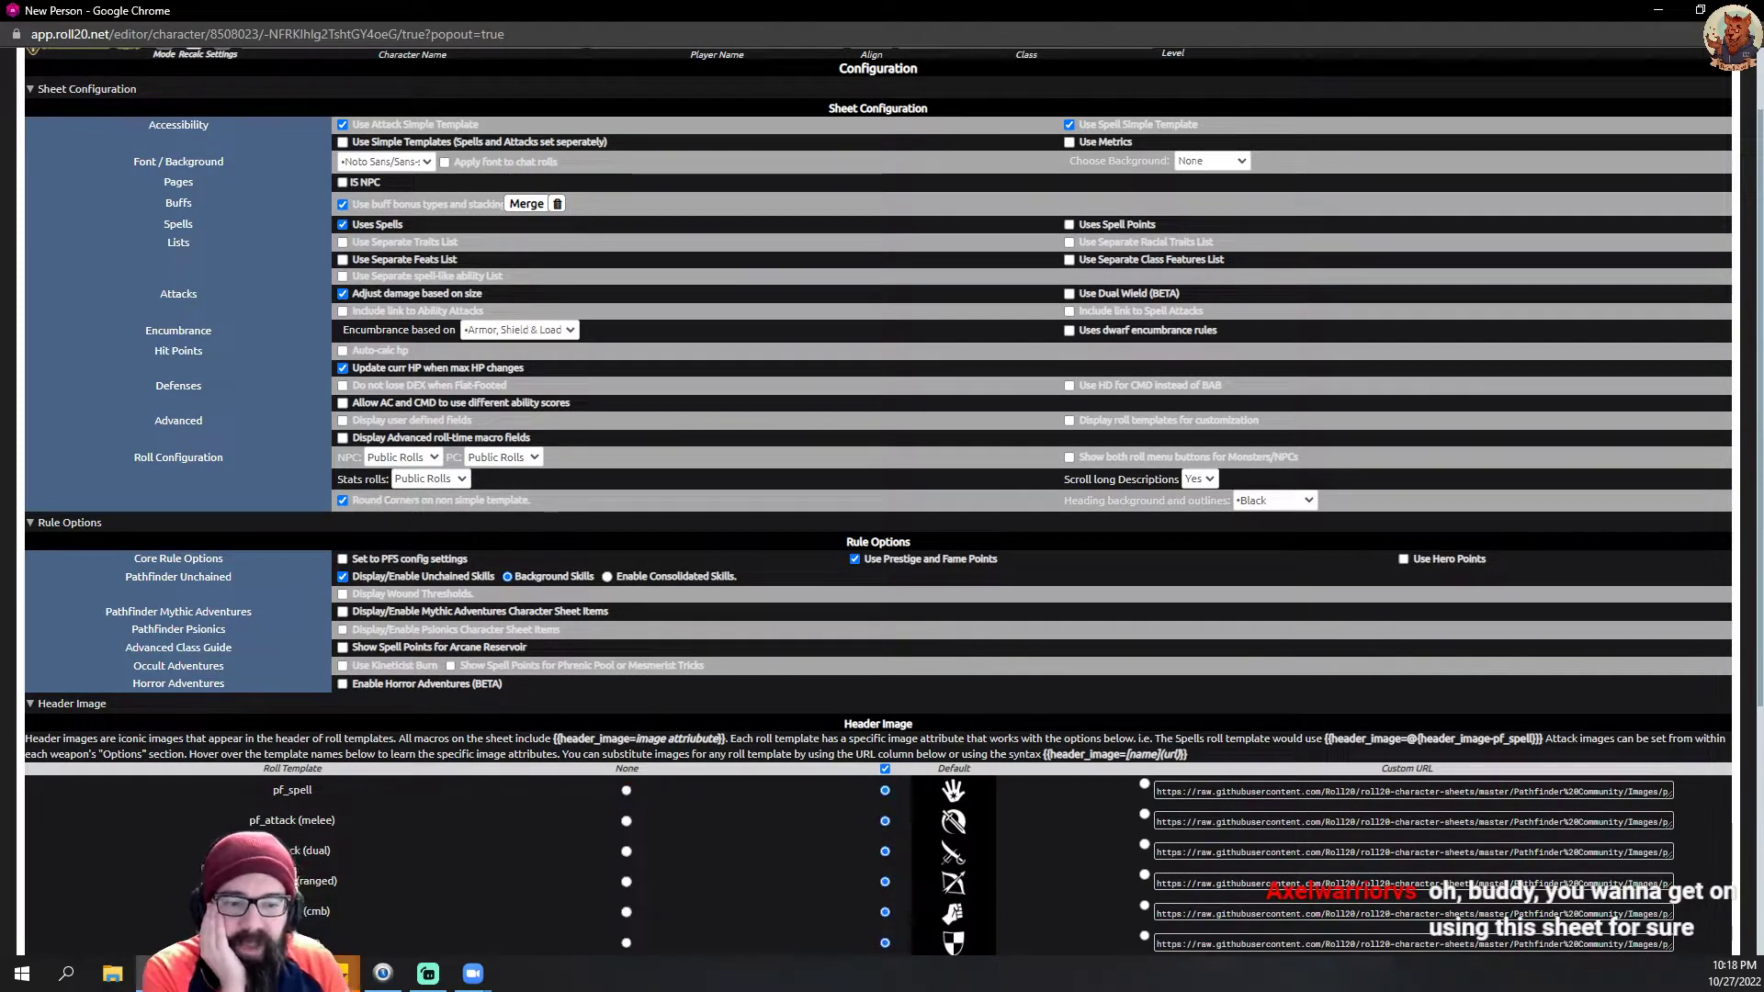
pyautogui.scroll(-1, 888, 643)
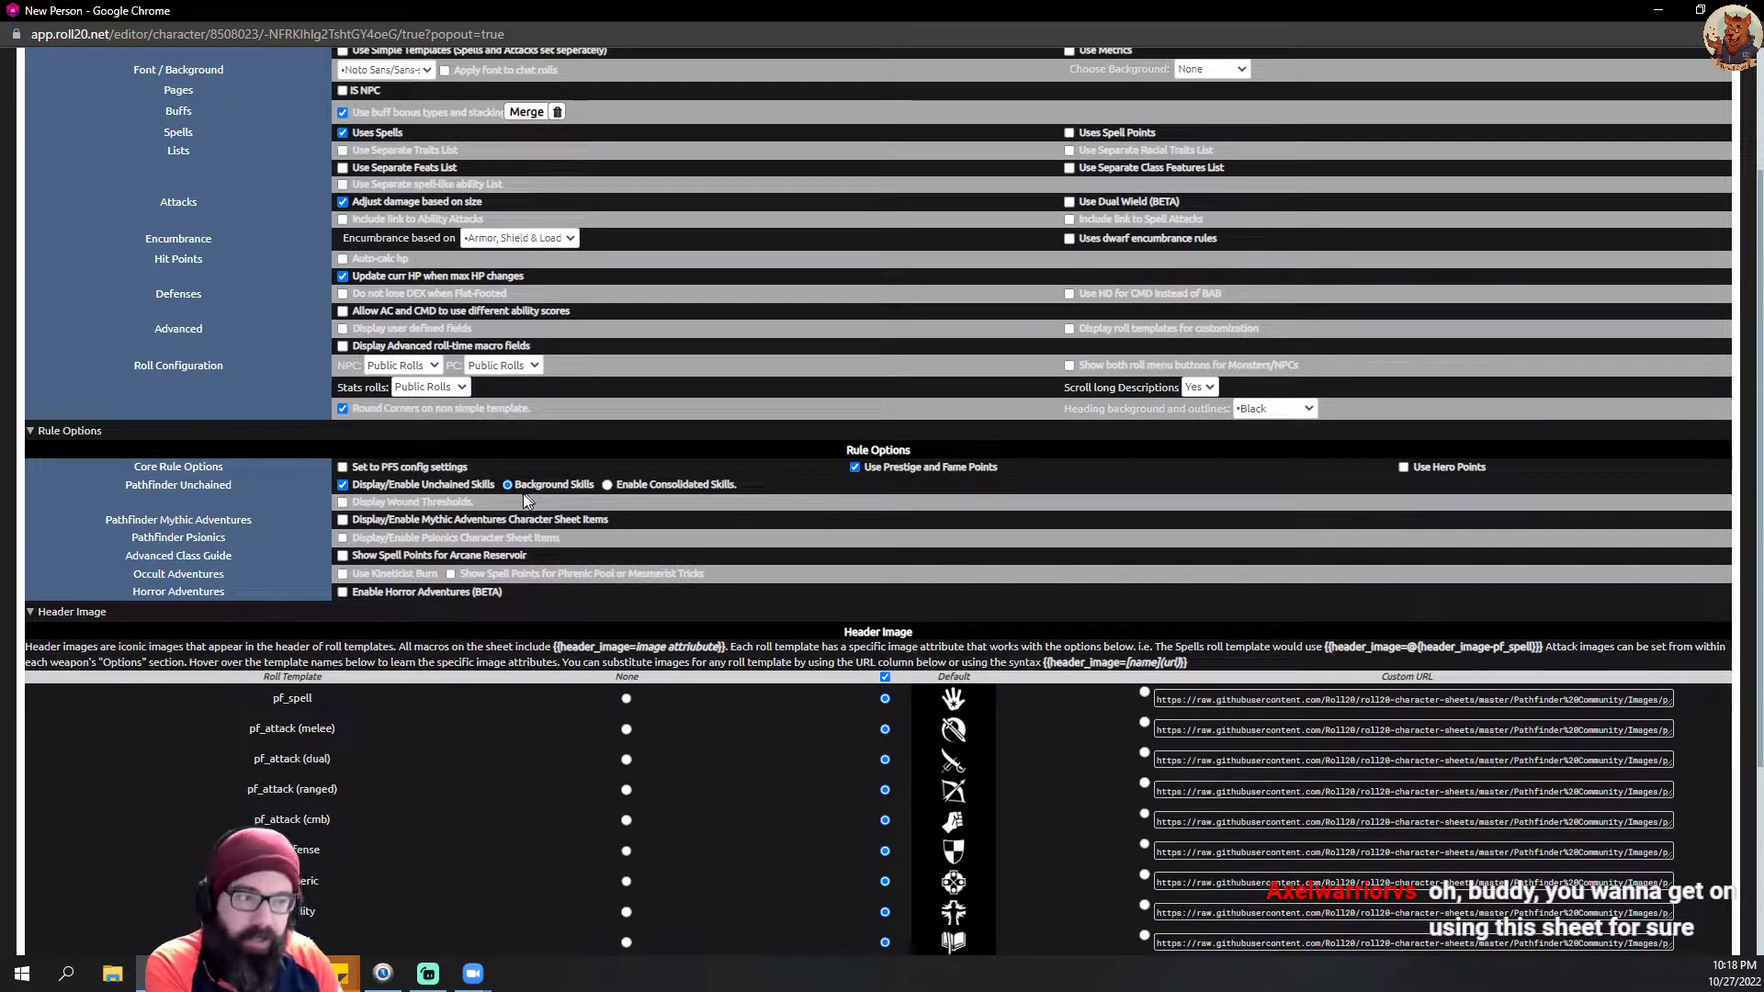
# Step: Set the sheet's font to Fantasy and its background to Parchment 2 in the Sheet Configuration
pyautogui.scroll(2, 519, 441)
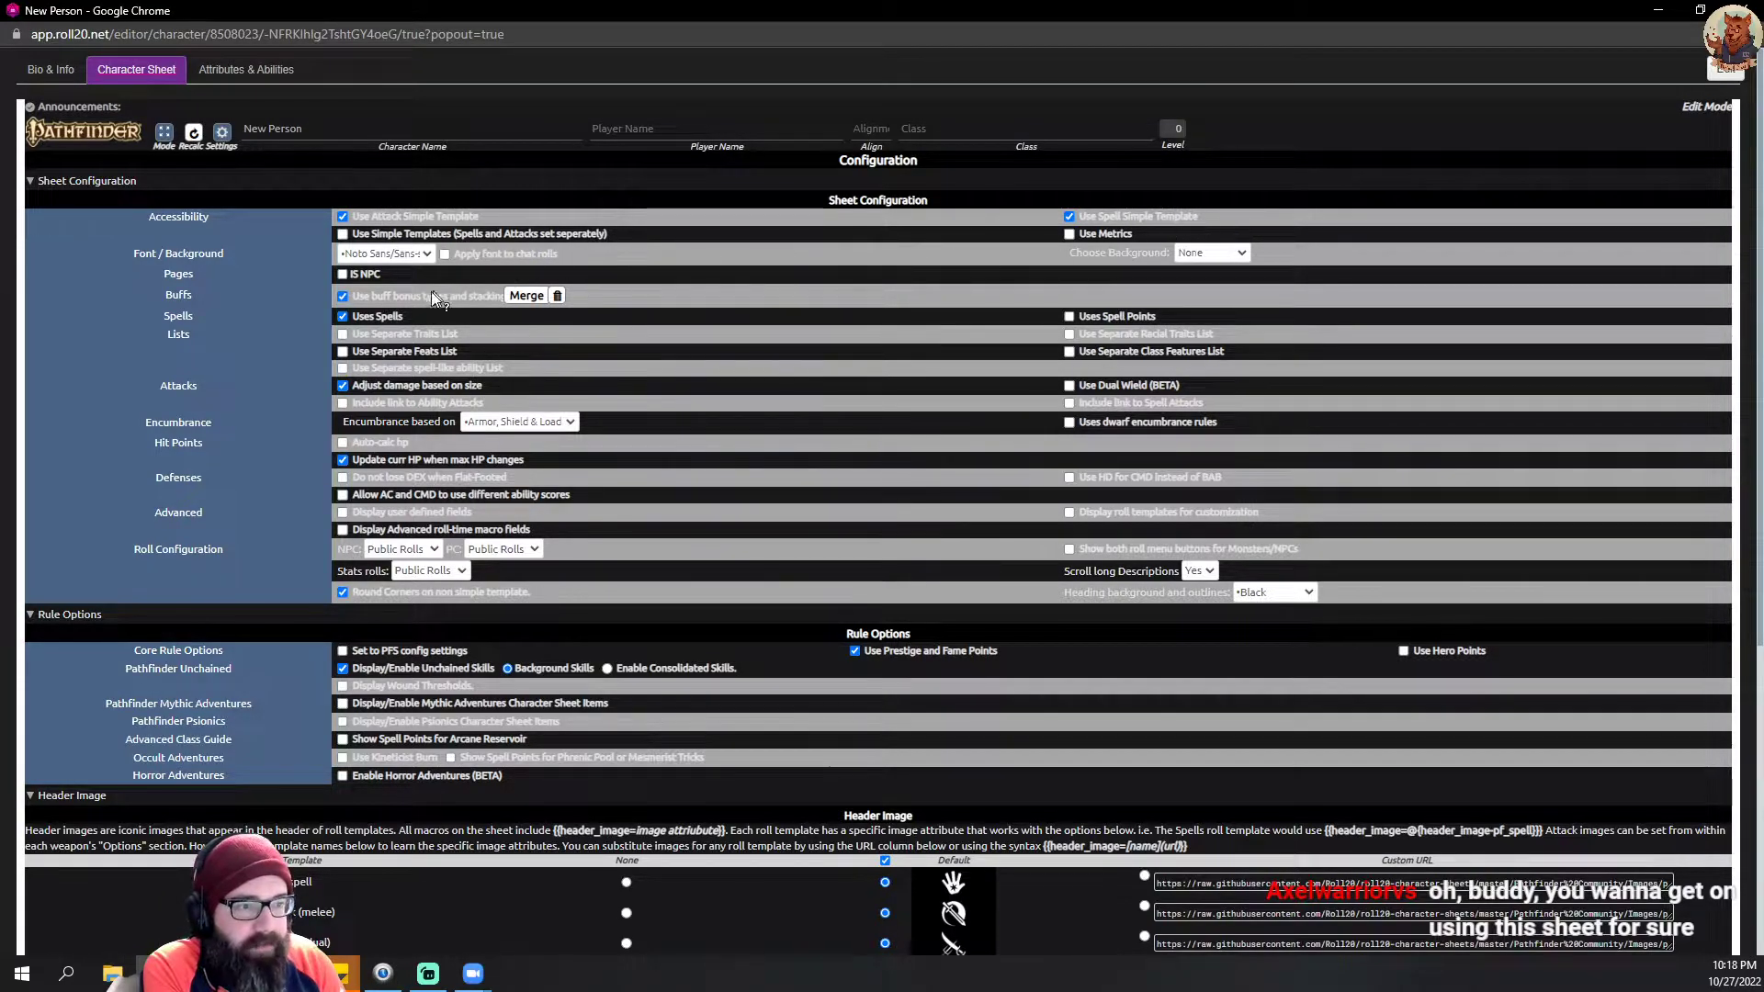
pyautogui.click(425, 254)
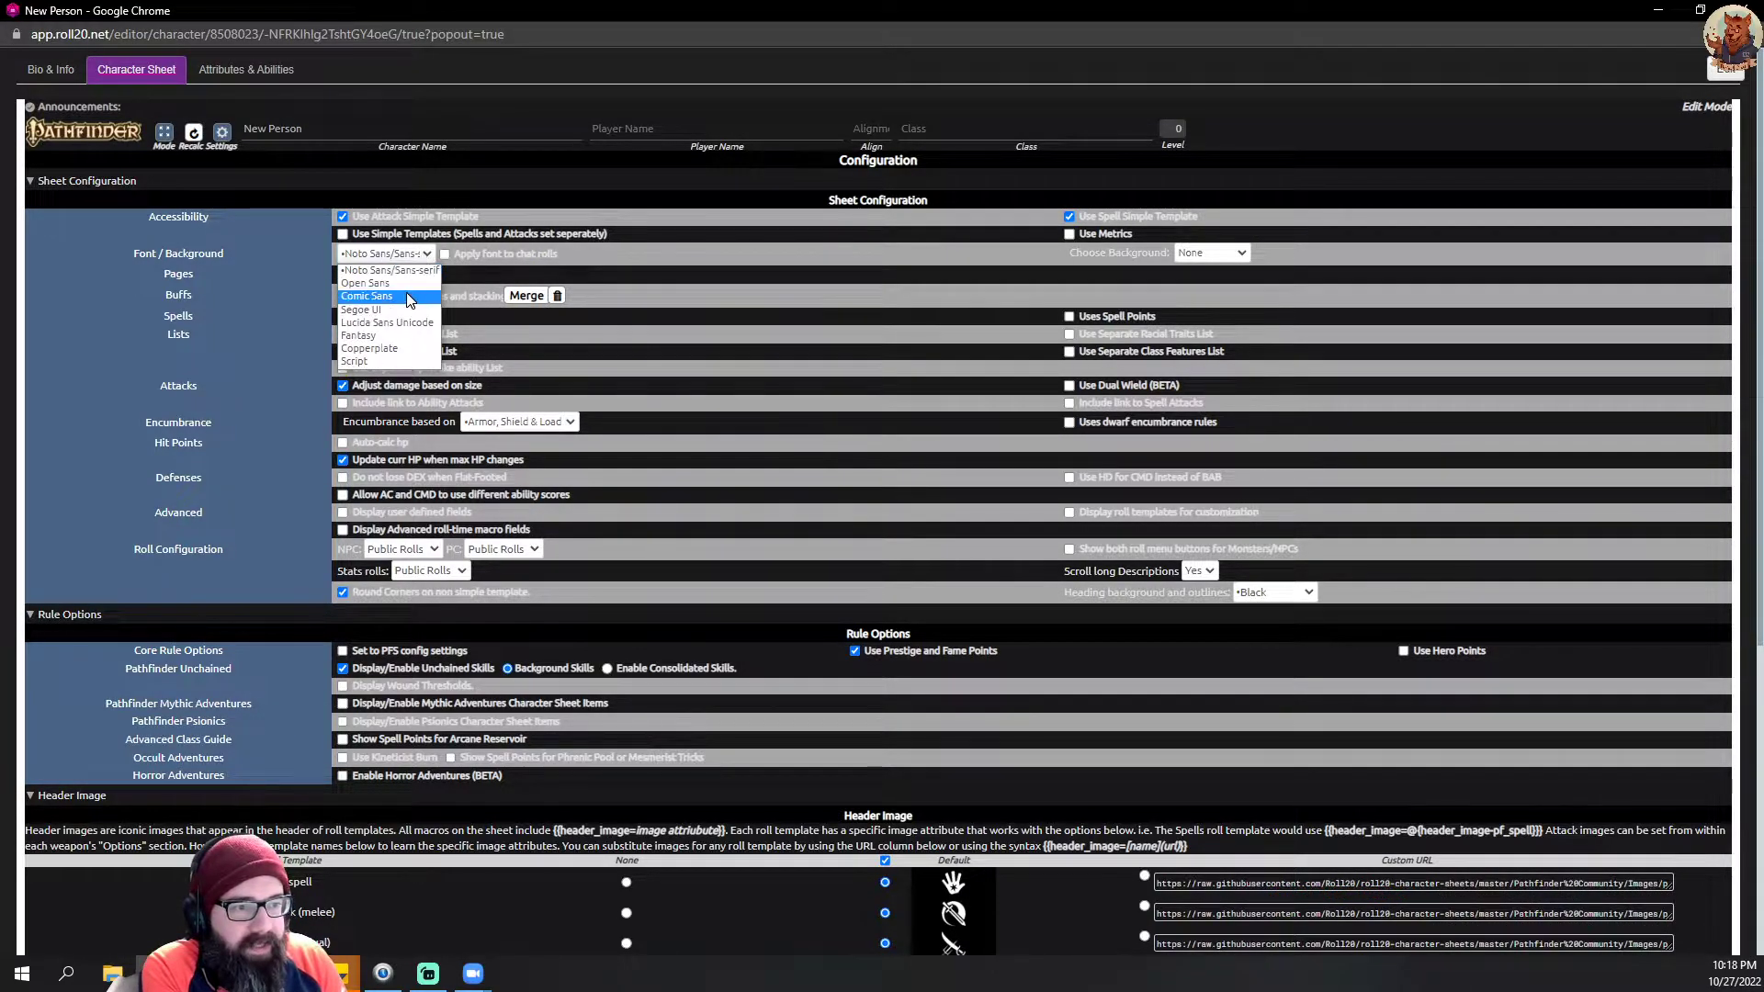
pyautogui.click(405, 337)
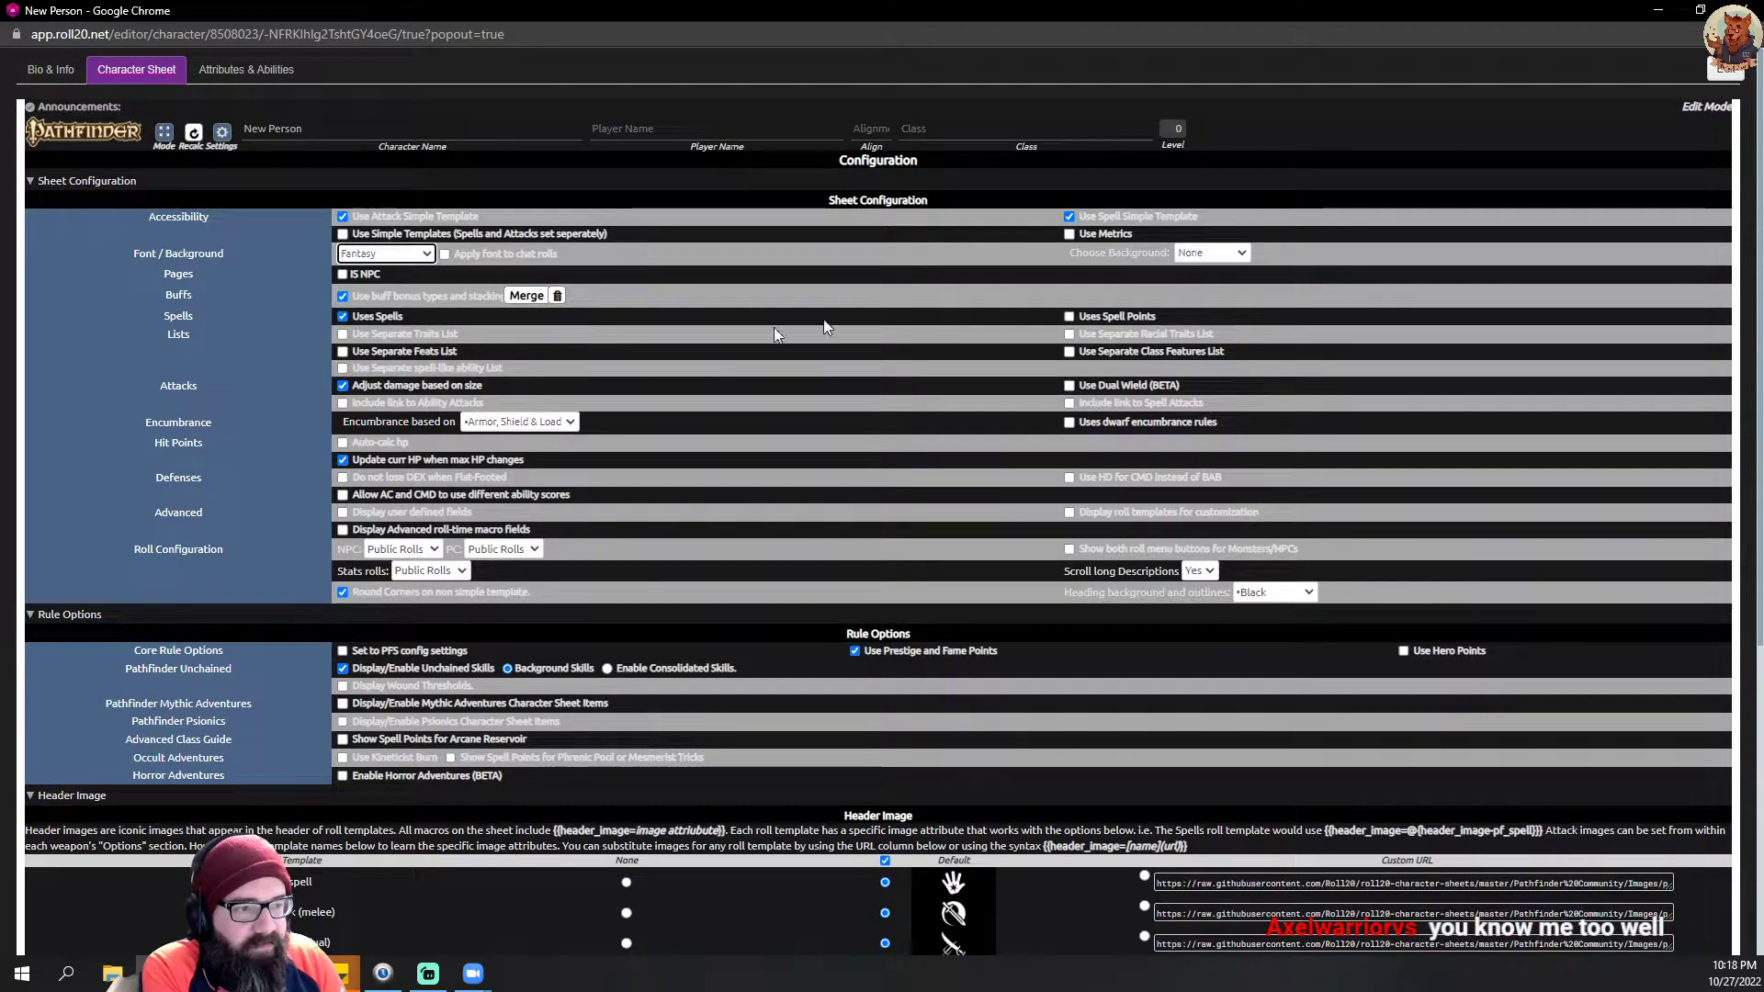
pyautogui.click(1225, 266)
pyautogui.click(1215, 317)
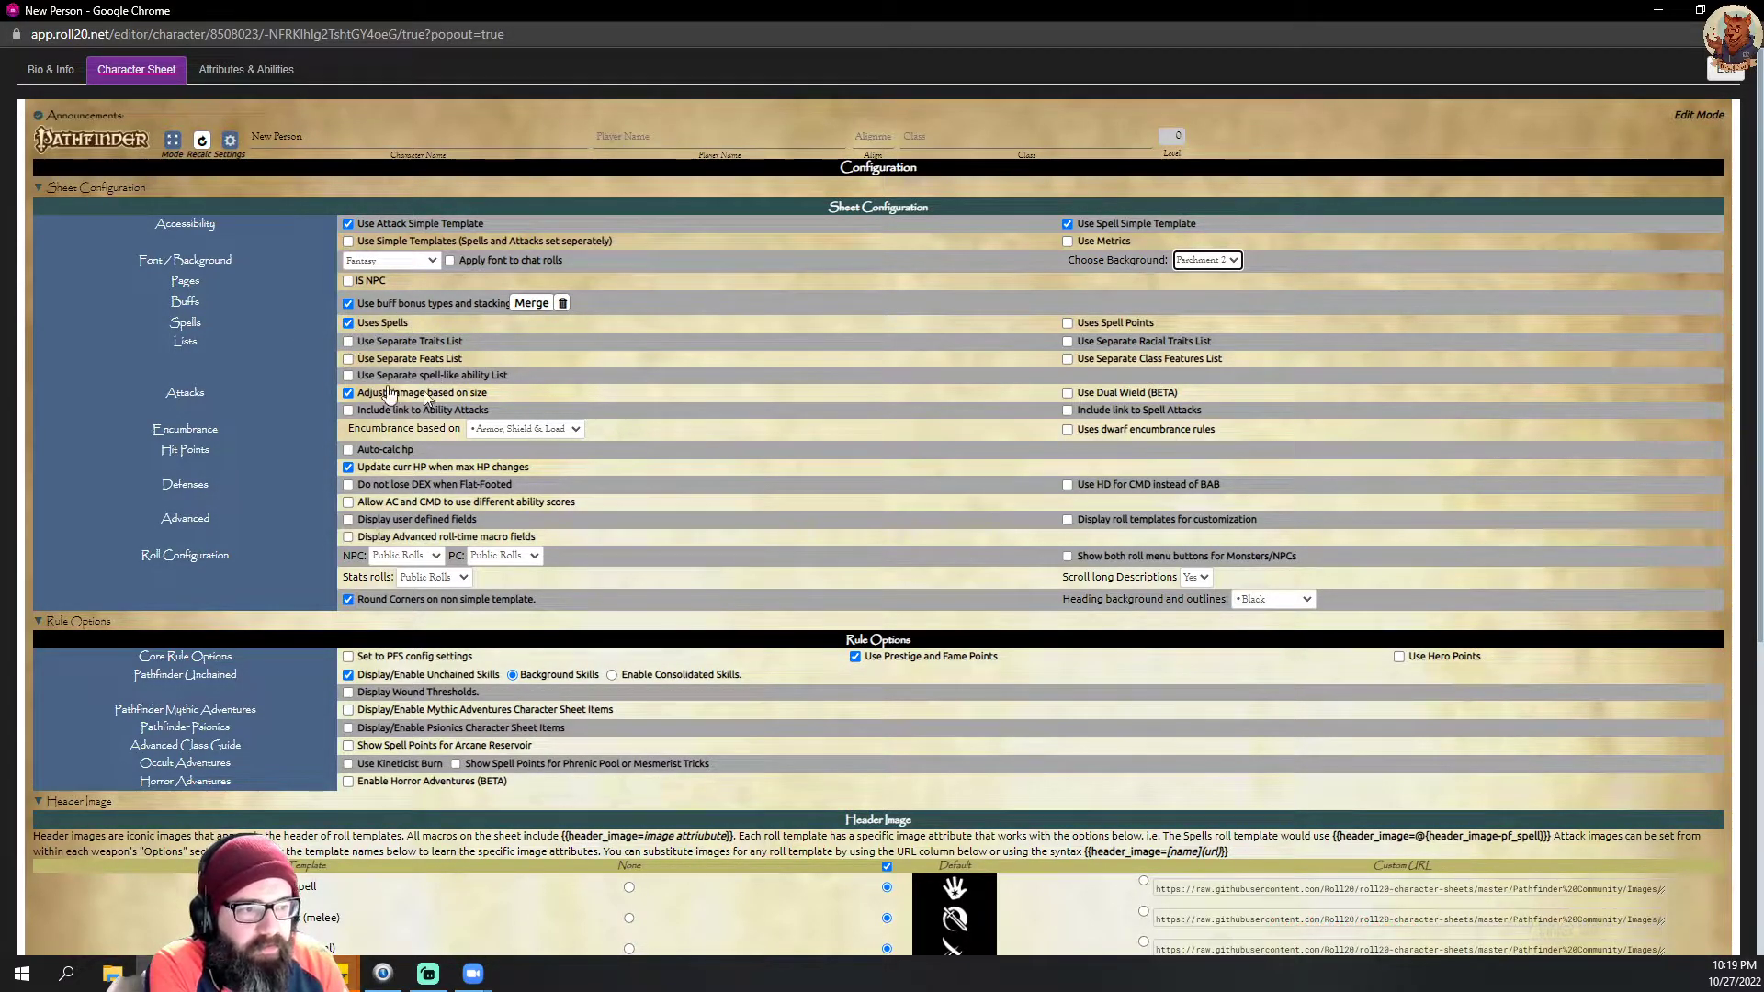
# Step: Turn off Uses Spells and Use Prestige and Fame Points, and enable Use Hero Points in the sheet's configuration
pyautogui.click(349, 326)
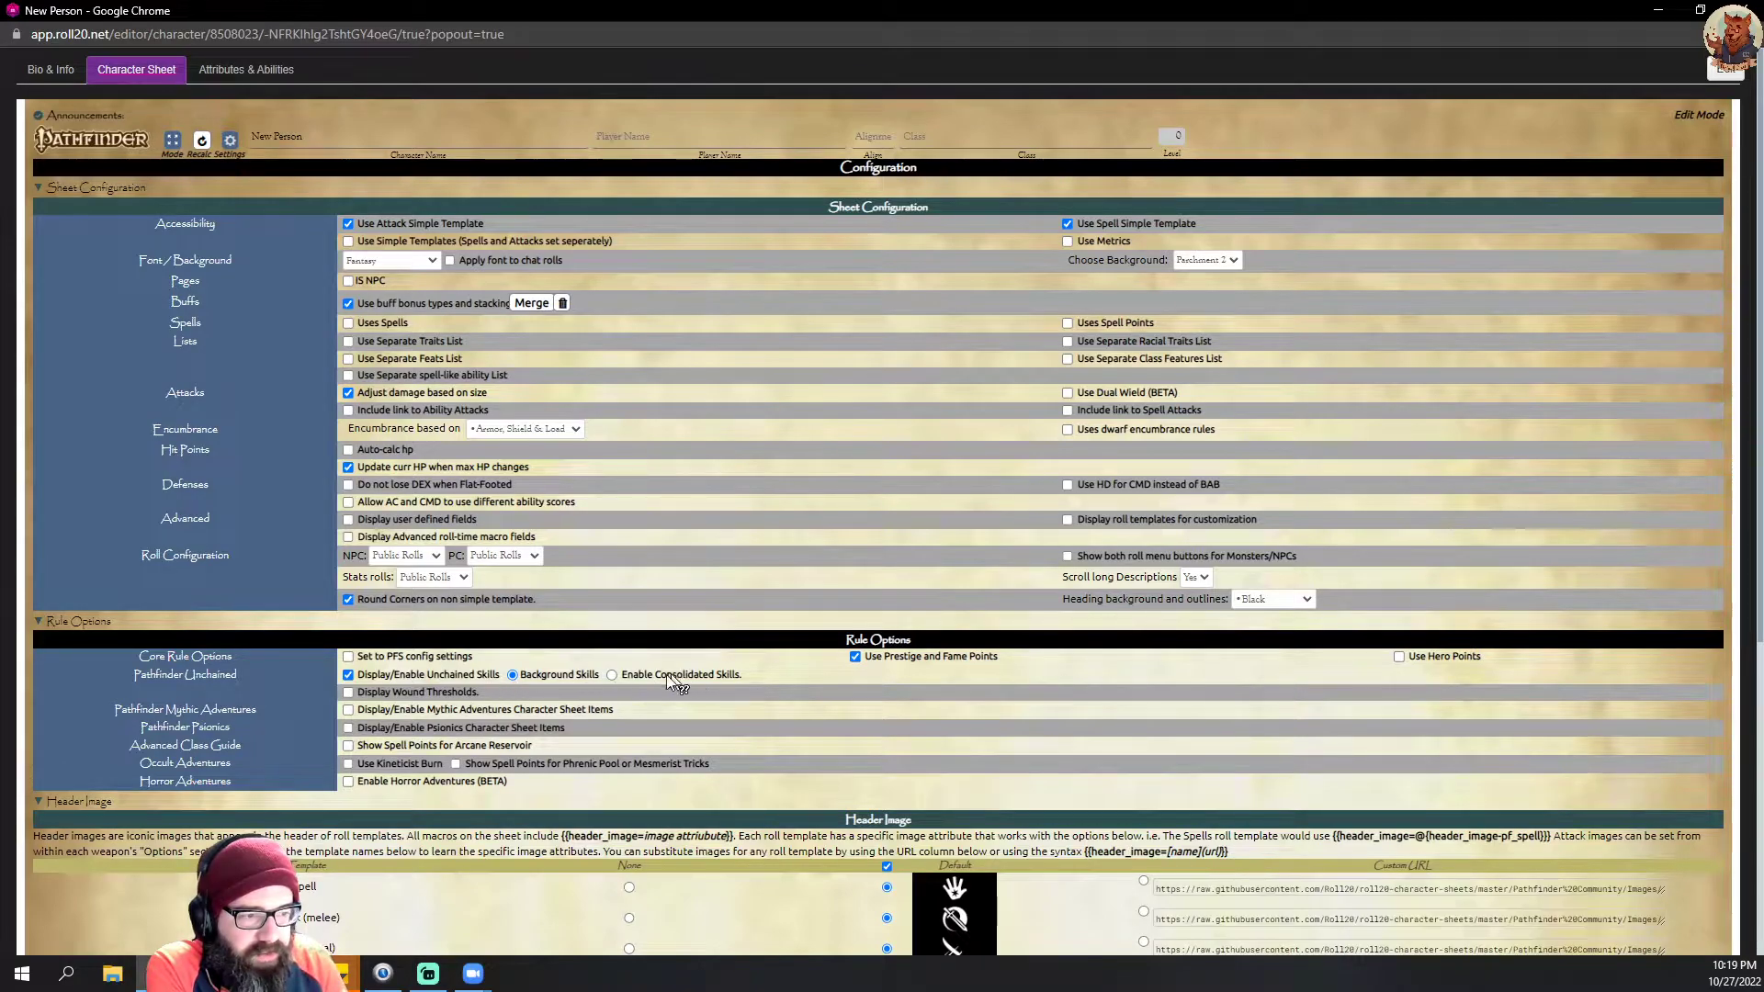
pyautogui.scroll(-3, 668, 677)
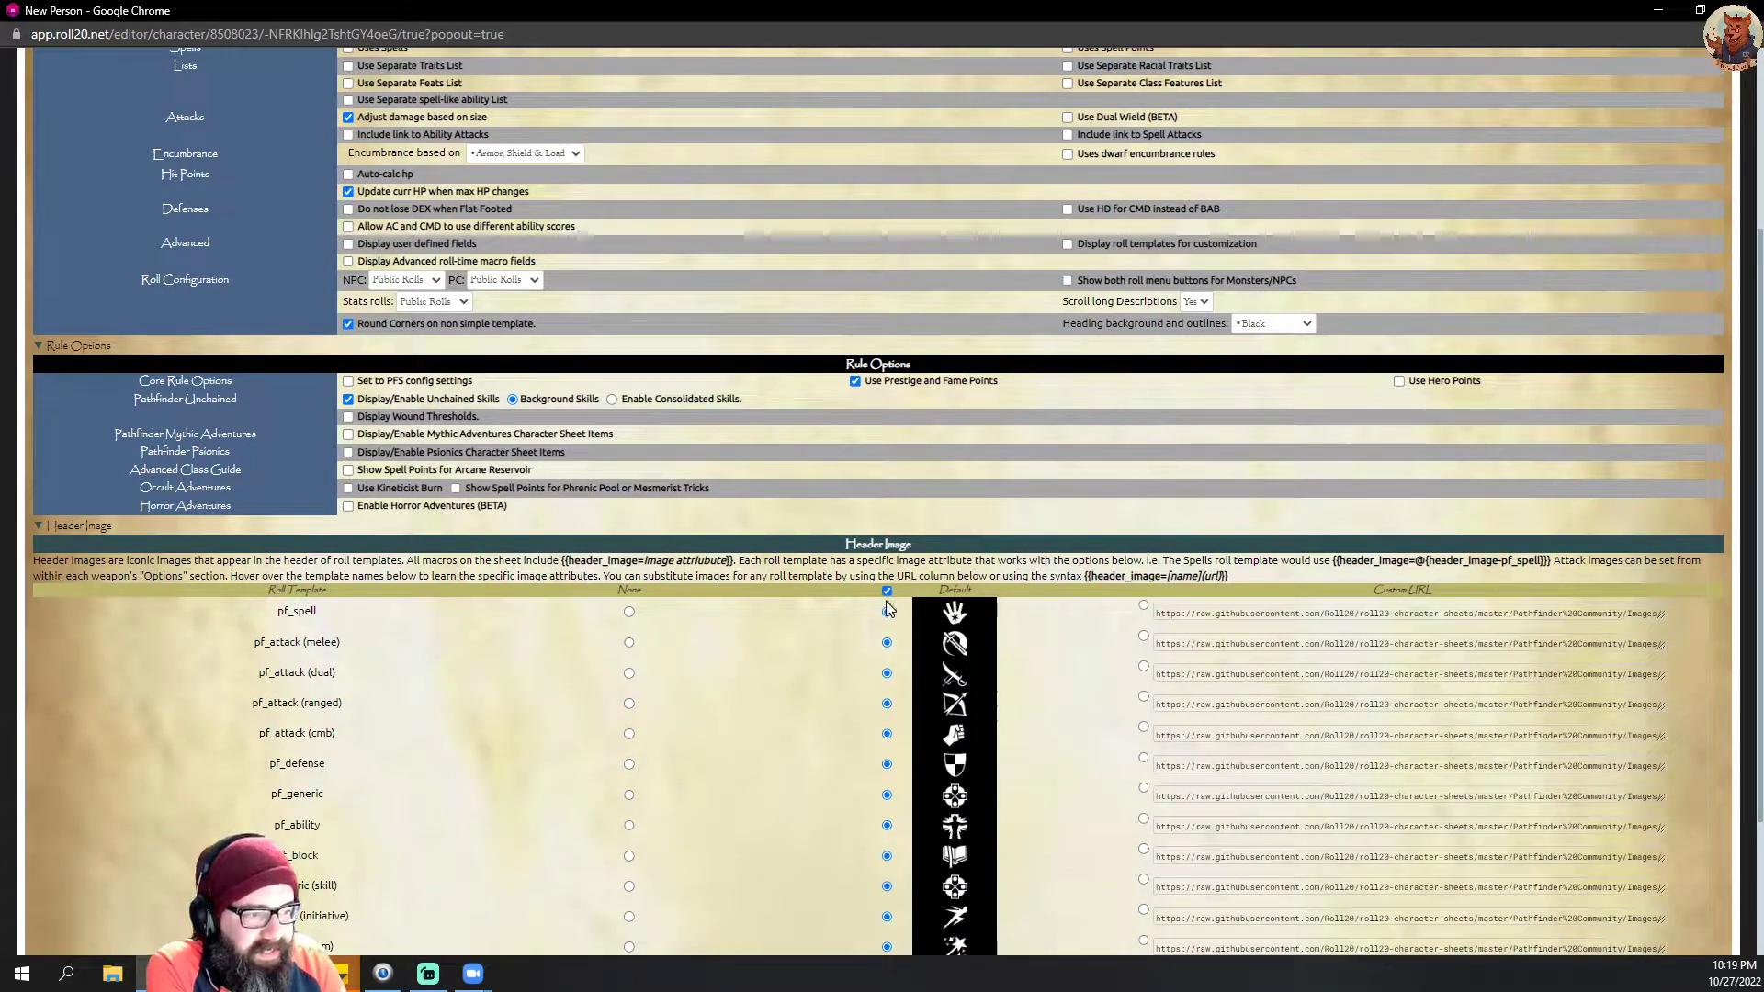
pyautogui.scroll(-2, 970, 764)
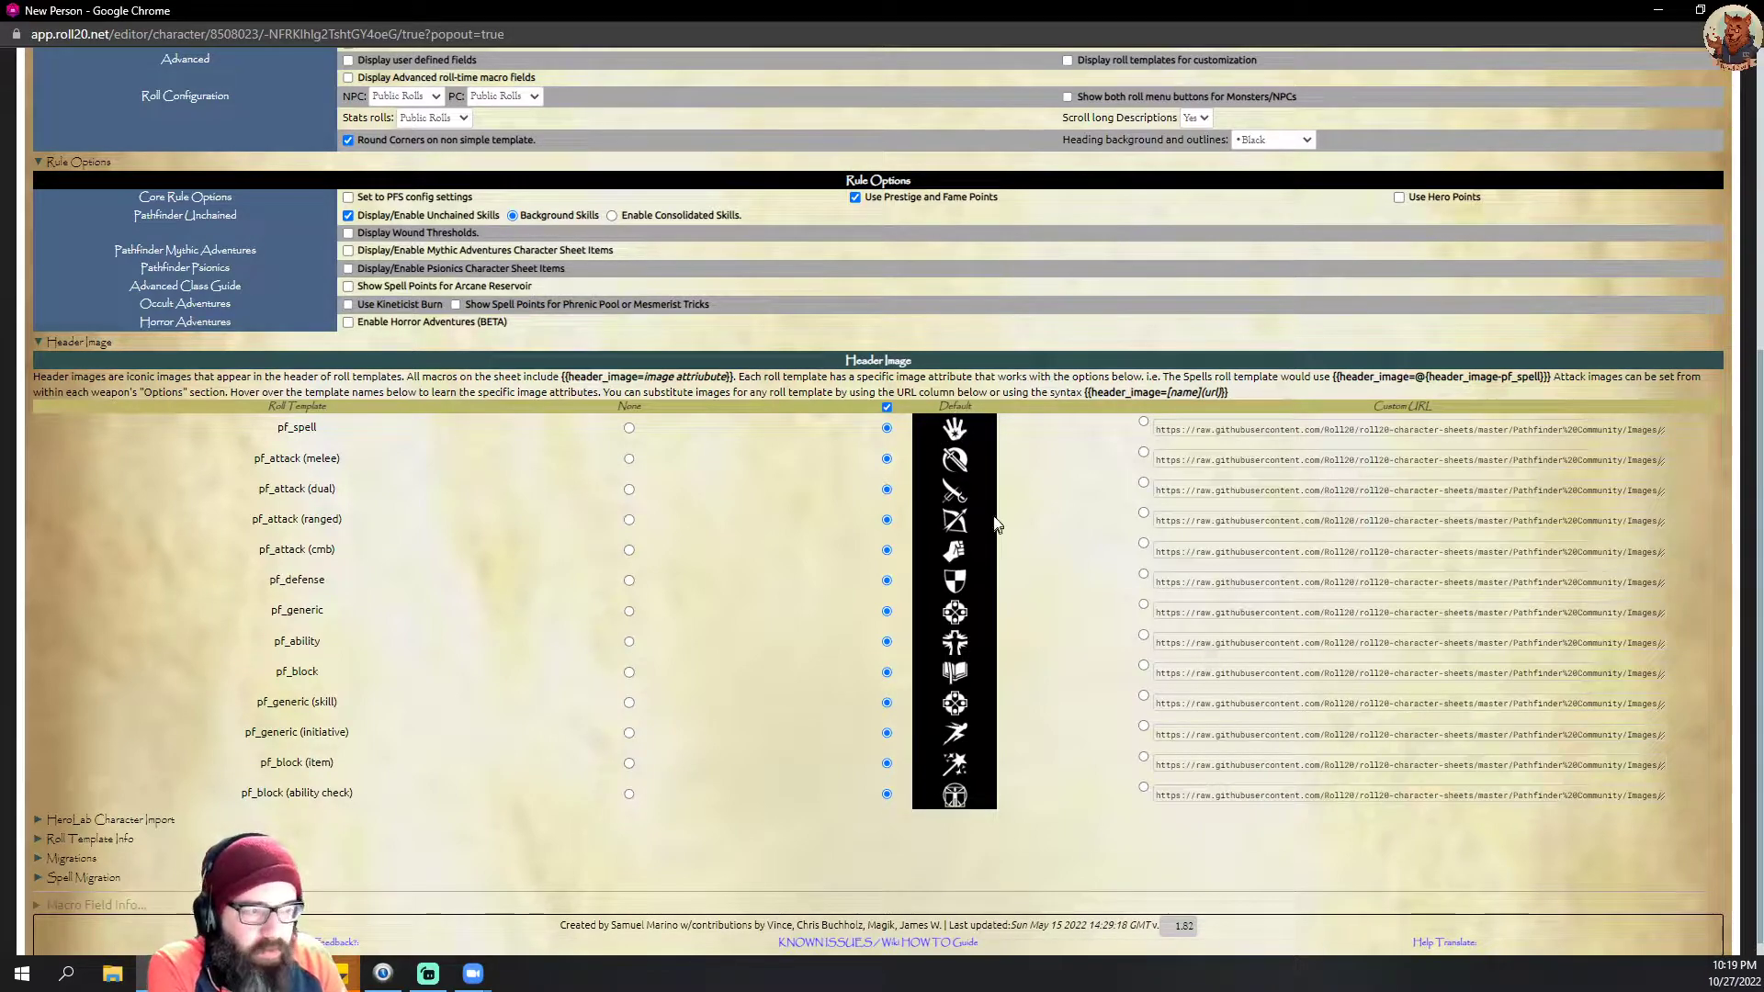
pyautogui.scroll(3, 891, 630)
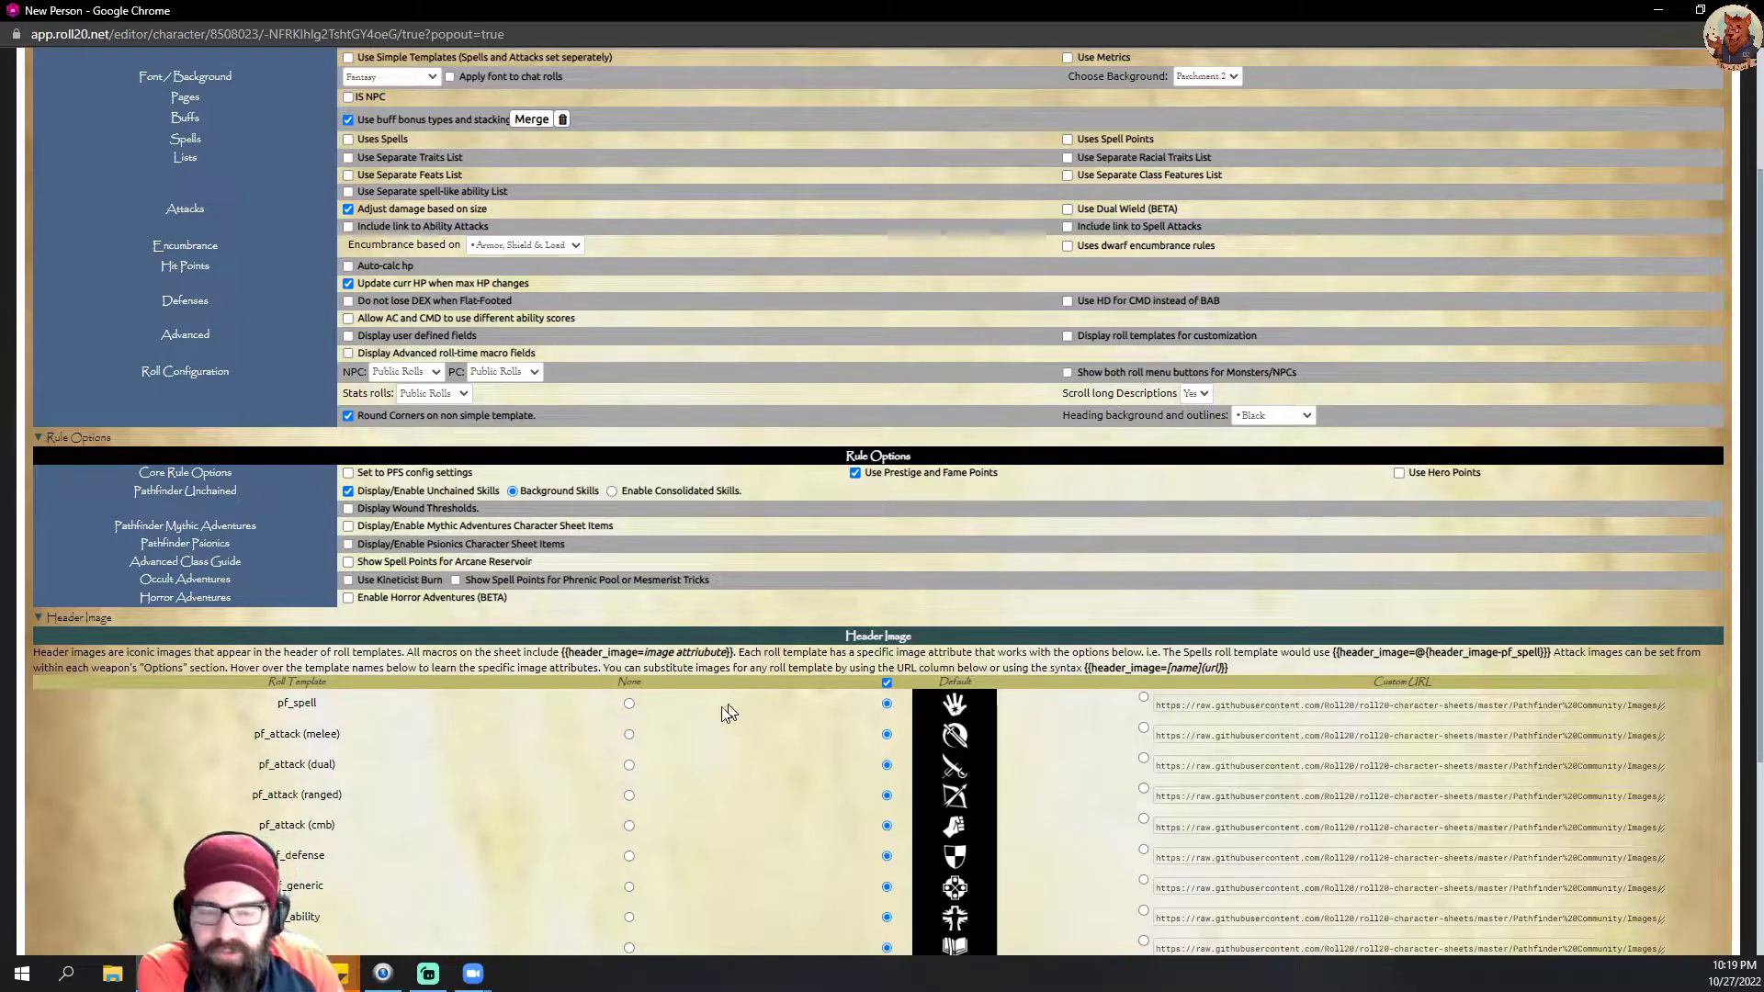
pyautogui.scroll(2, 882, 699)
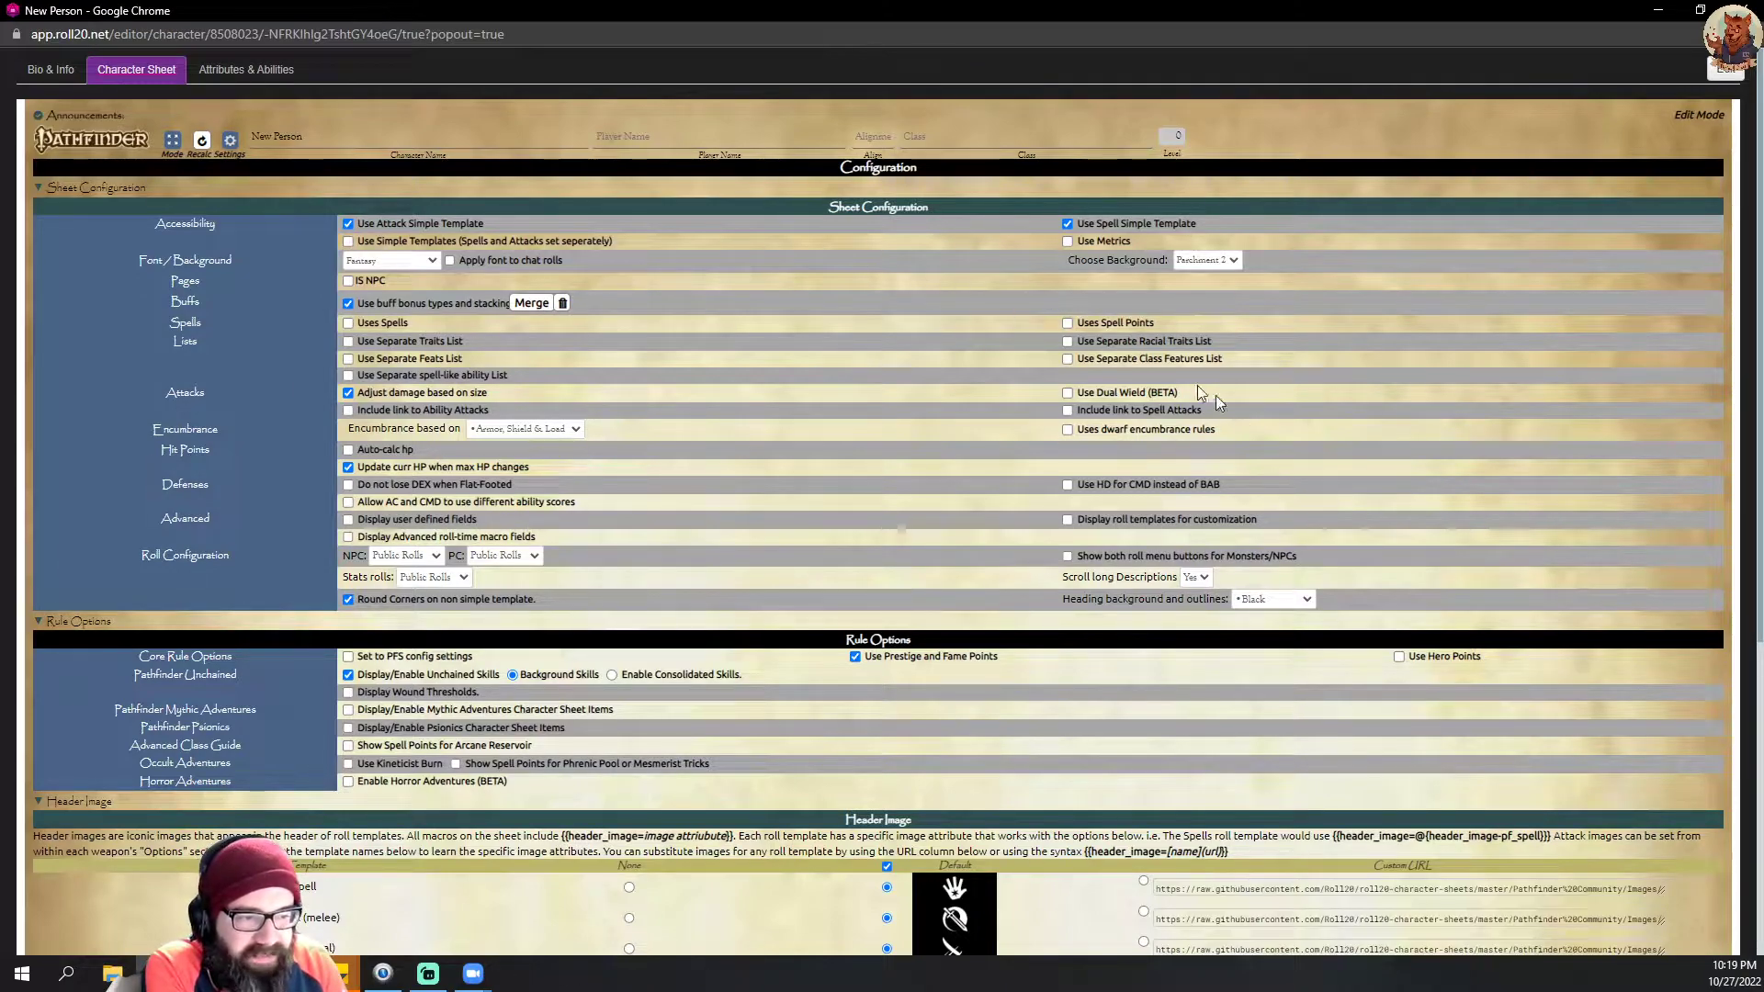
pyautogui.click(1400, 657)
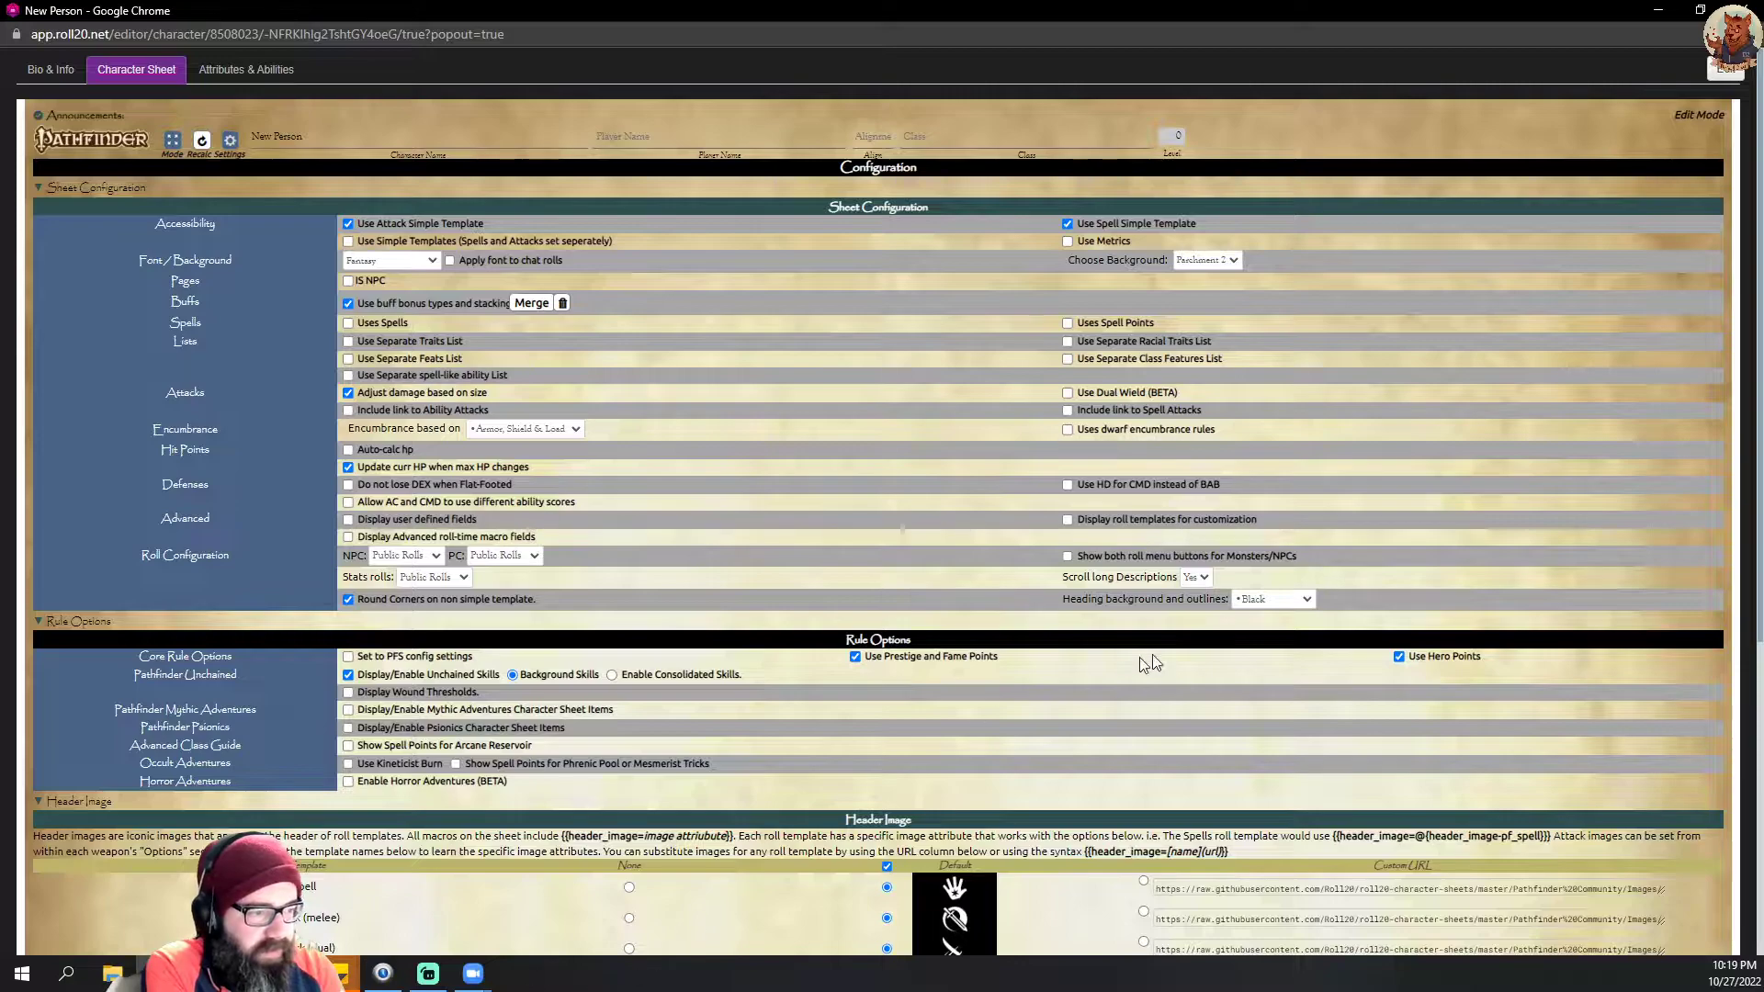
pyautogui.click(856, 657)
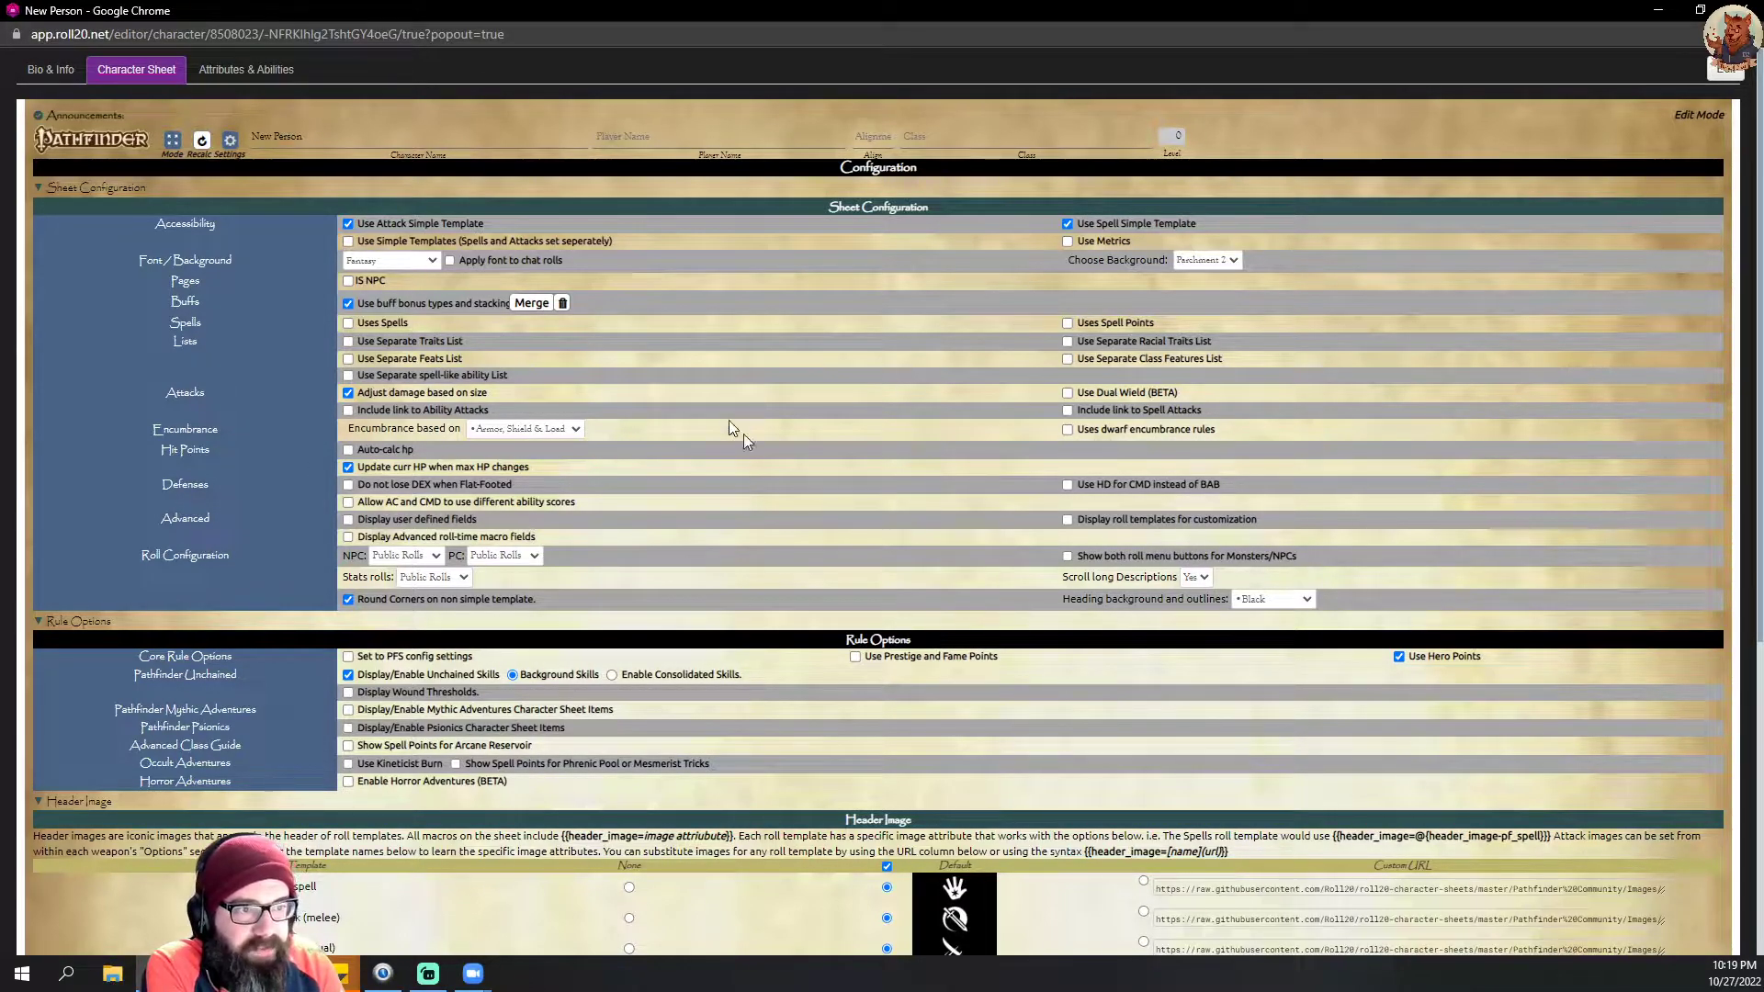
# Step: Leave the configuration page for the Core page, and fit the character sheet window to the right half of the screen
pyautogui.click(230, 143)
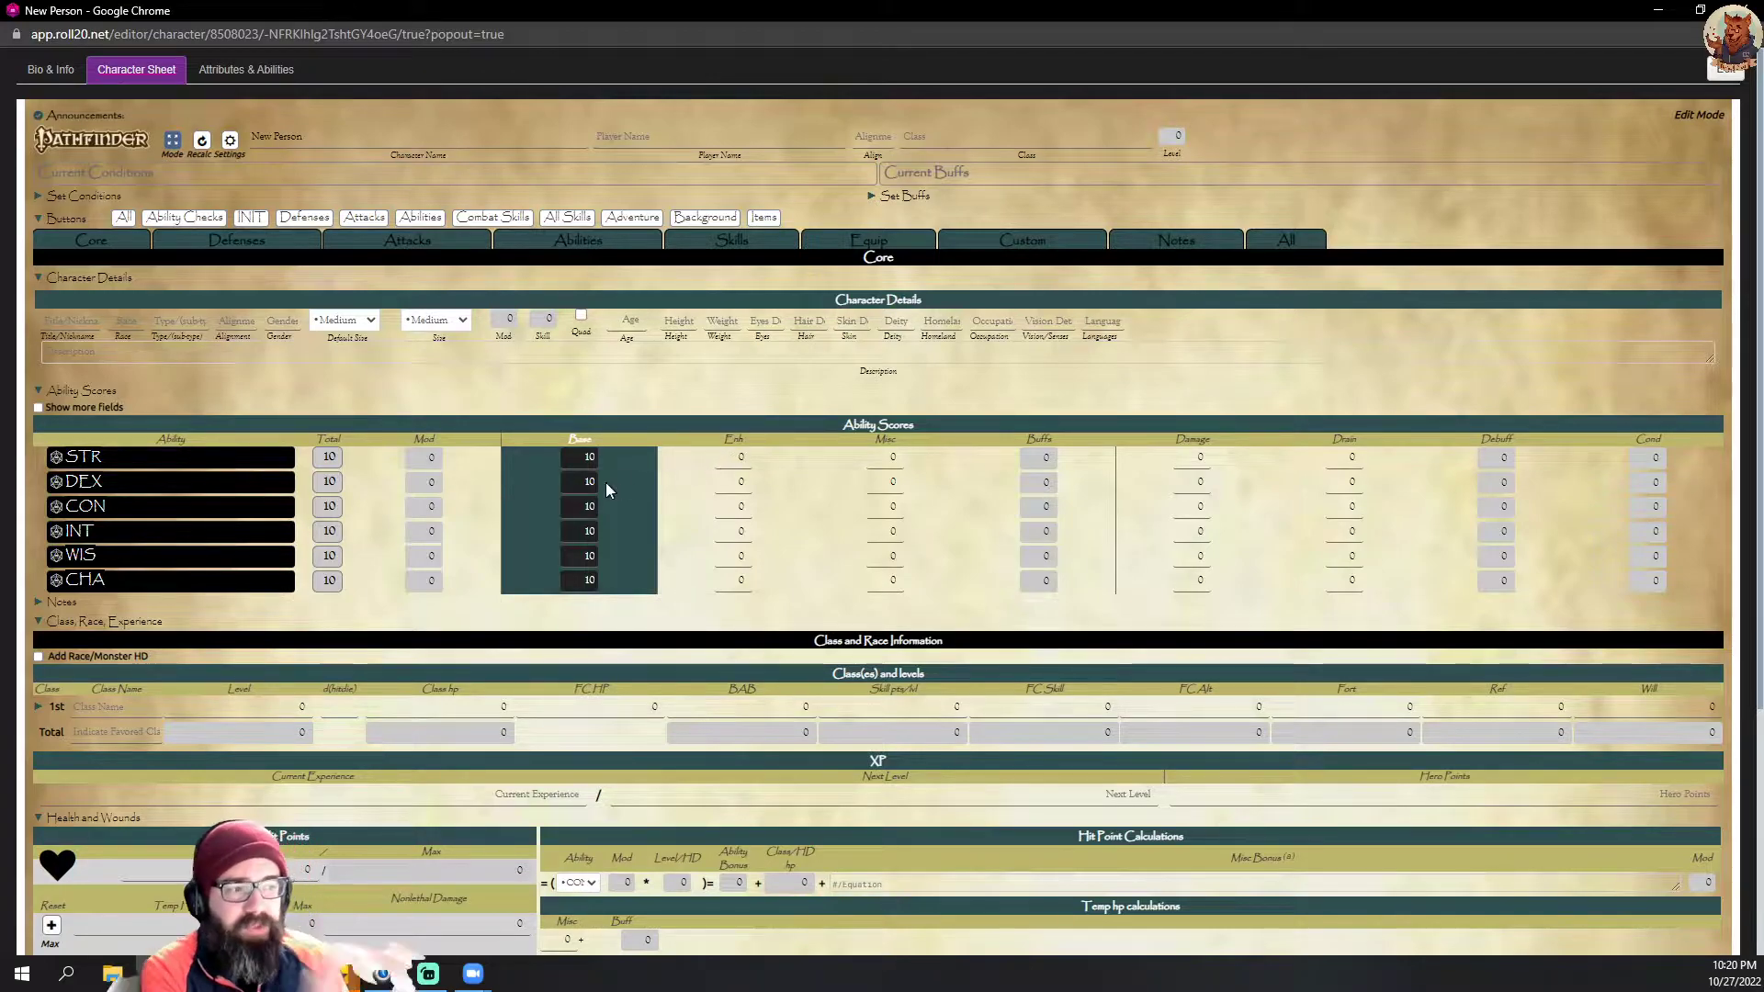
pyautogui.click(586, 456)
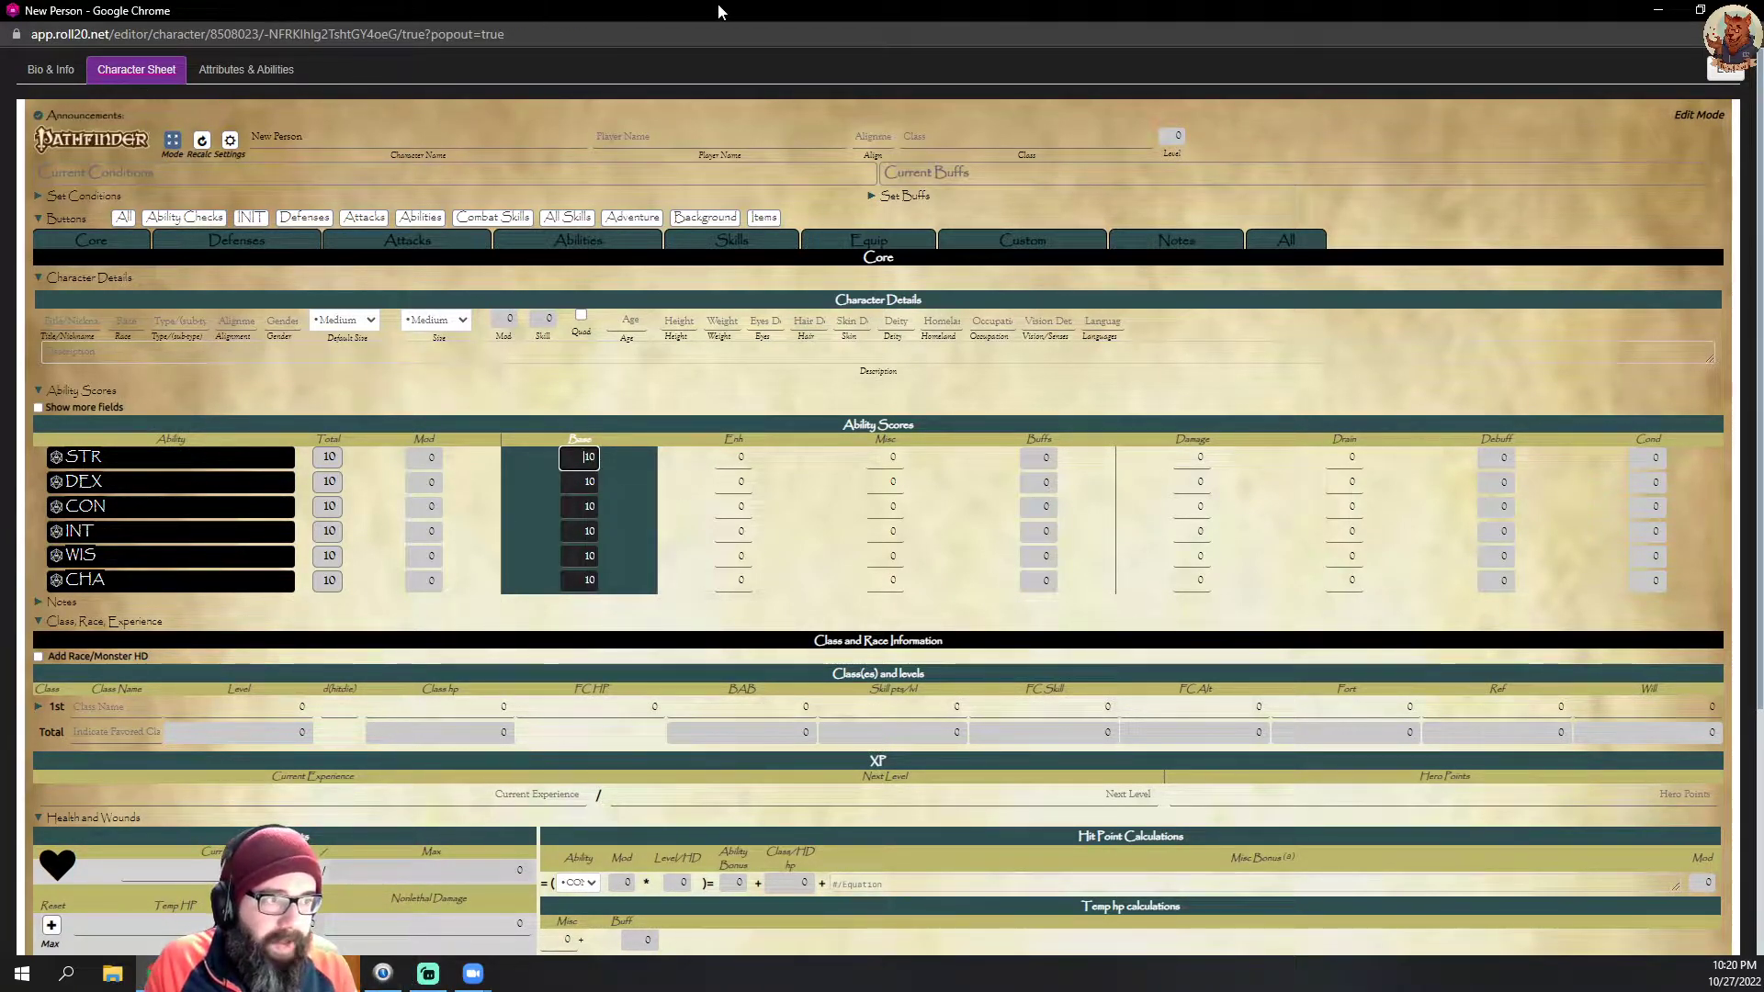
pyautogui.moveTo(722, 14); pyautogui.dragTo(1757, 4)
pyautogui.moveTo(1355, 476); pyautogui.dragTo(1360, 955)
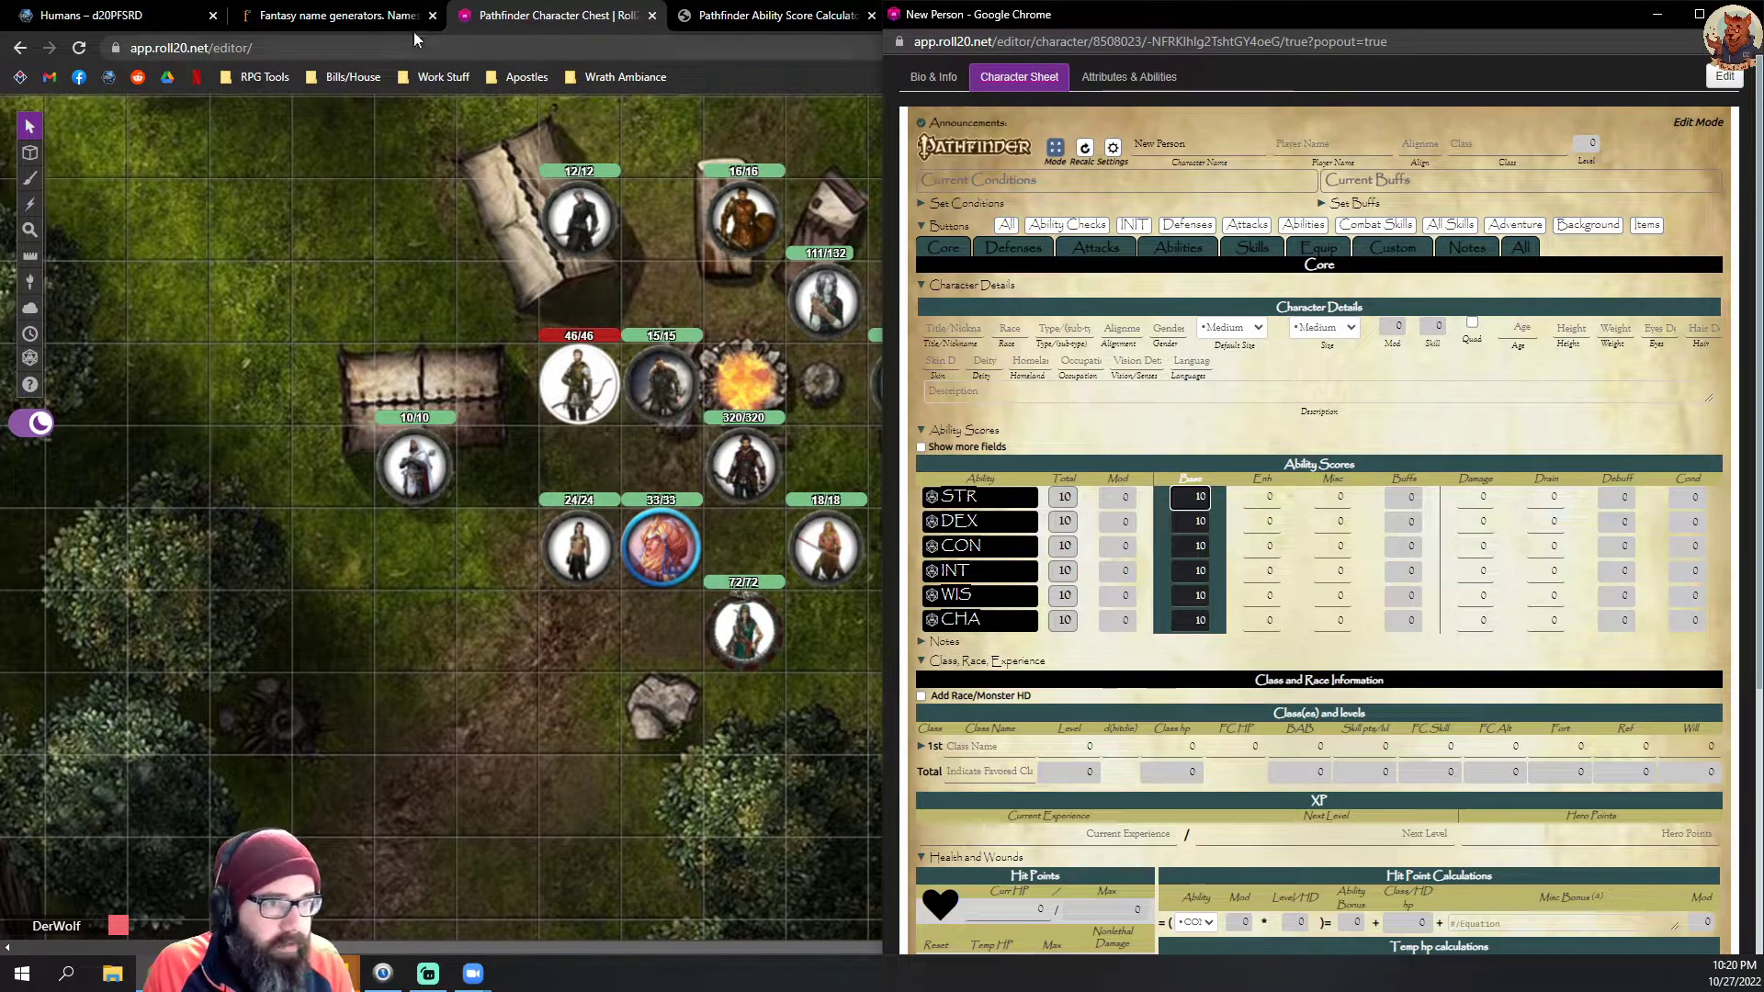
# Step: Move the Pathfinder Ability Score Calculator into its own window and tile it beside the New Person character sheet
pyautogui.click(740, 12)
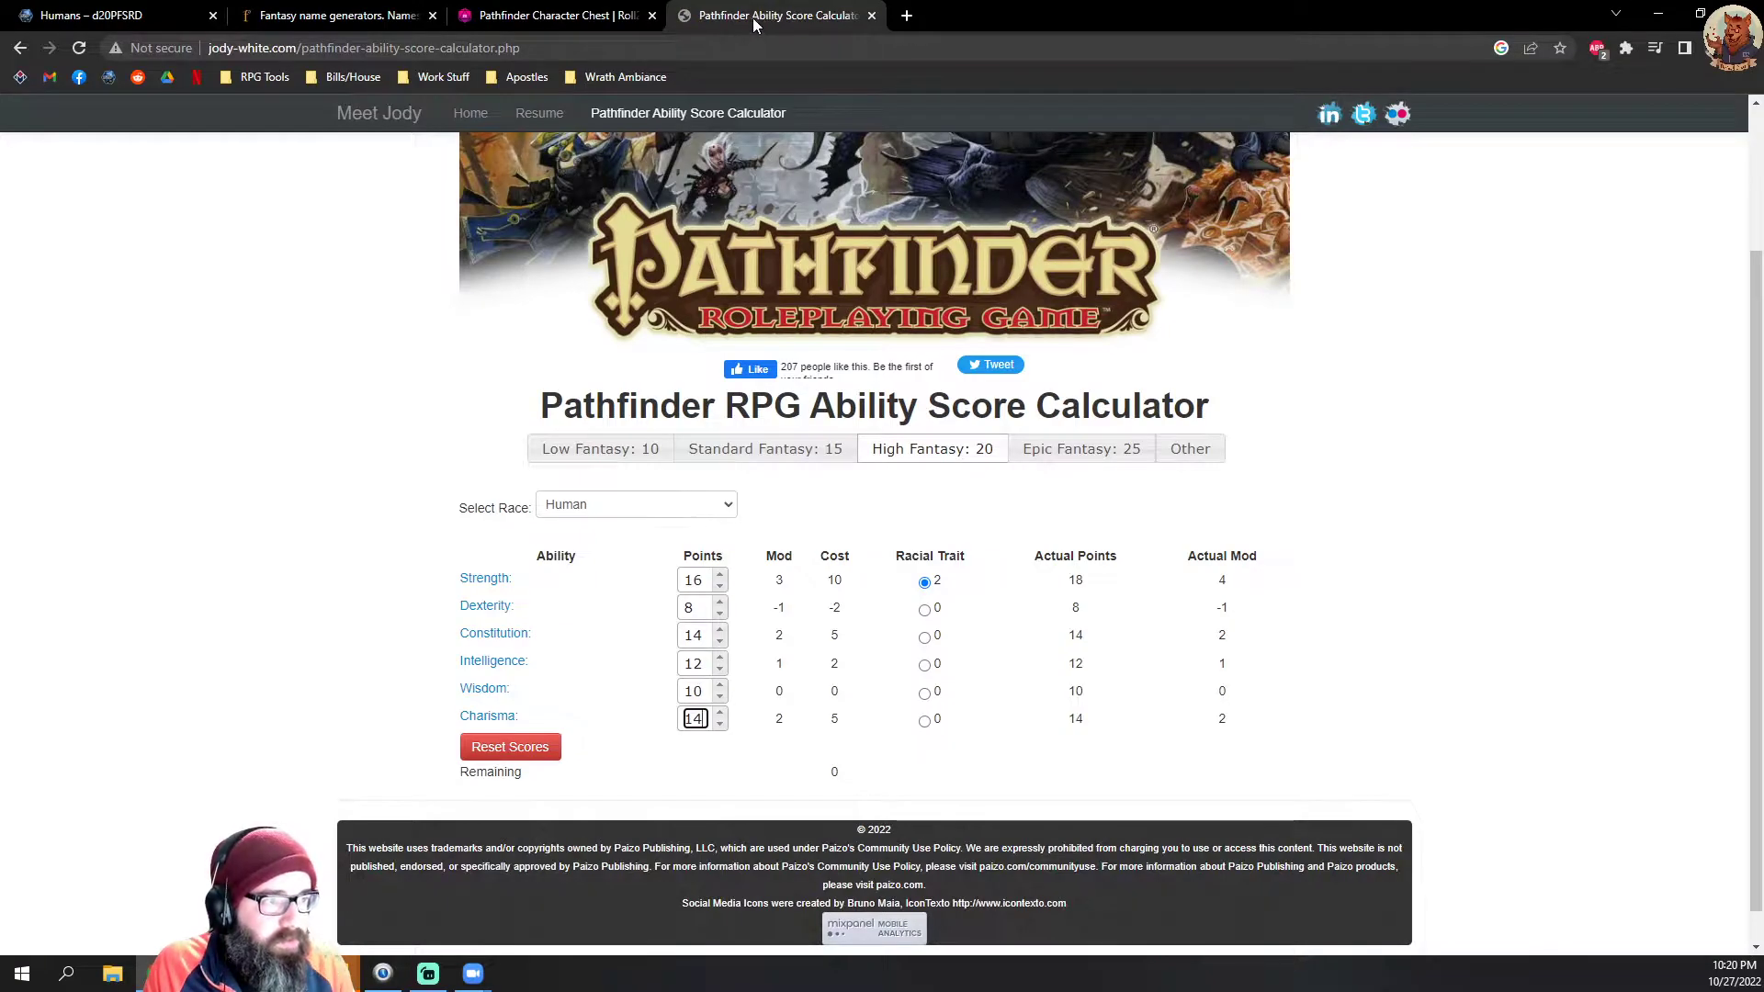
pyautogui.moveTo(752, 18); pyautogui.dragTo(231, 243)
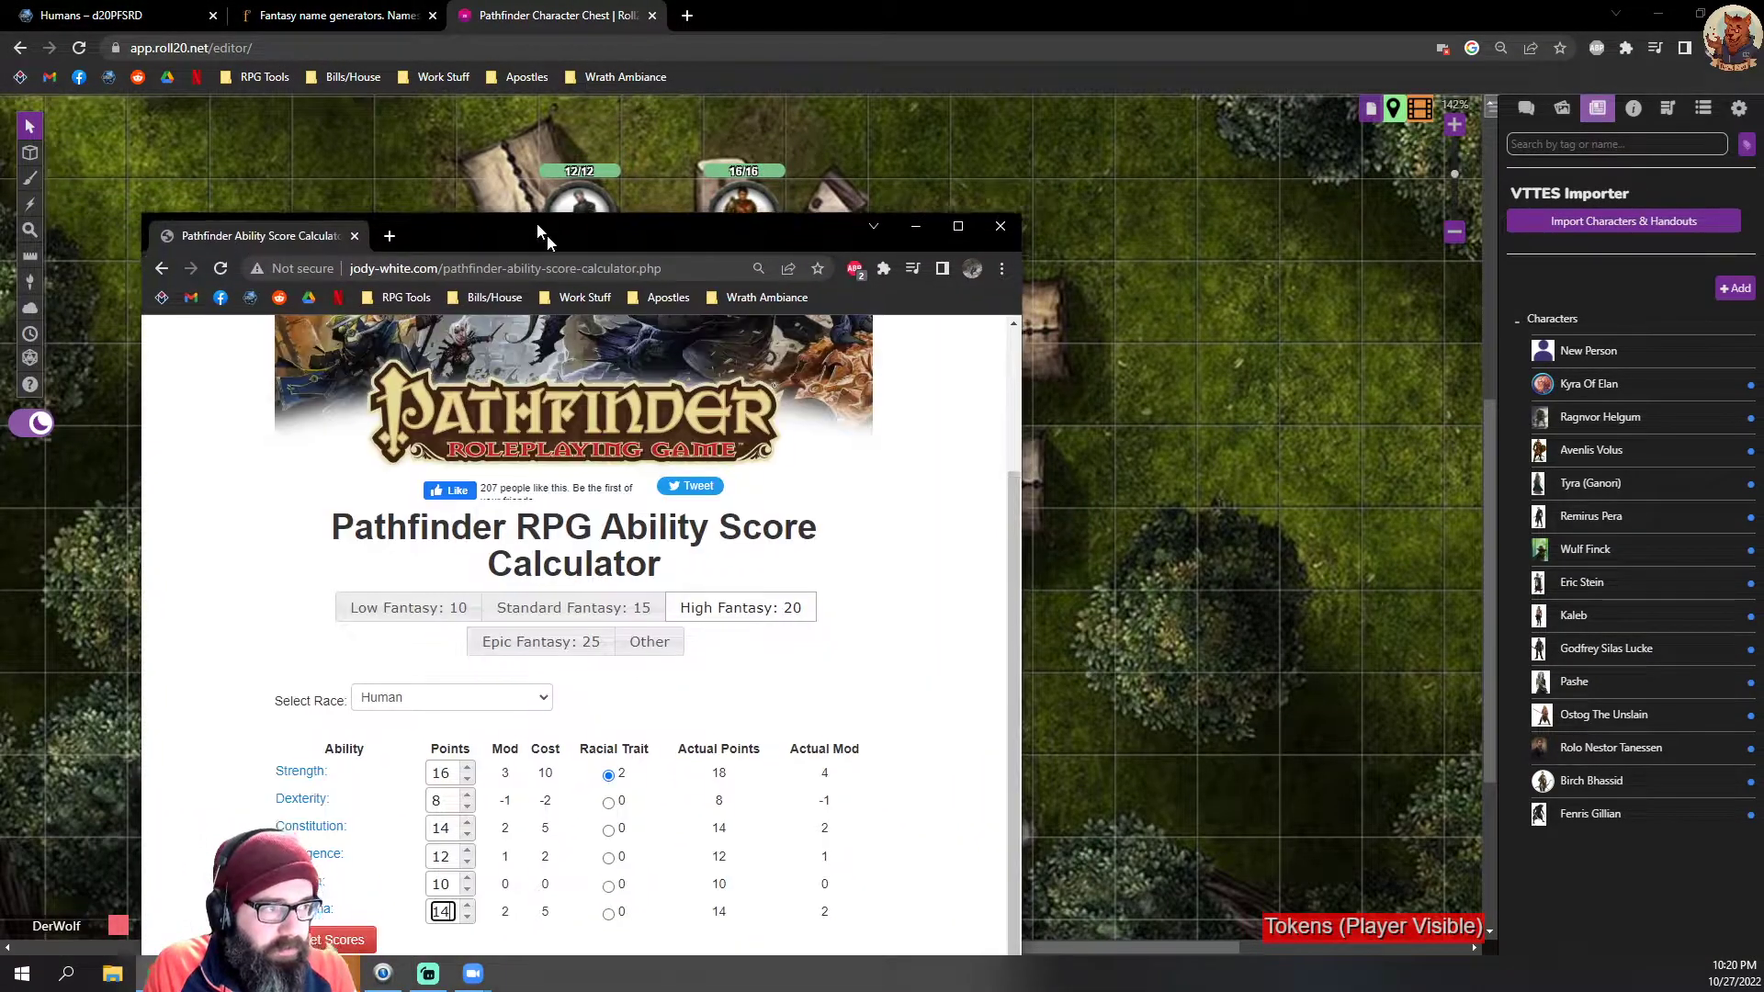
pyautogui.moveTo(539, 228); pyautogui.dragTo(1, 1)
pyautogui.moveTo(529, 478); pyautogui.dragTo(530, 955)
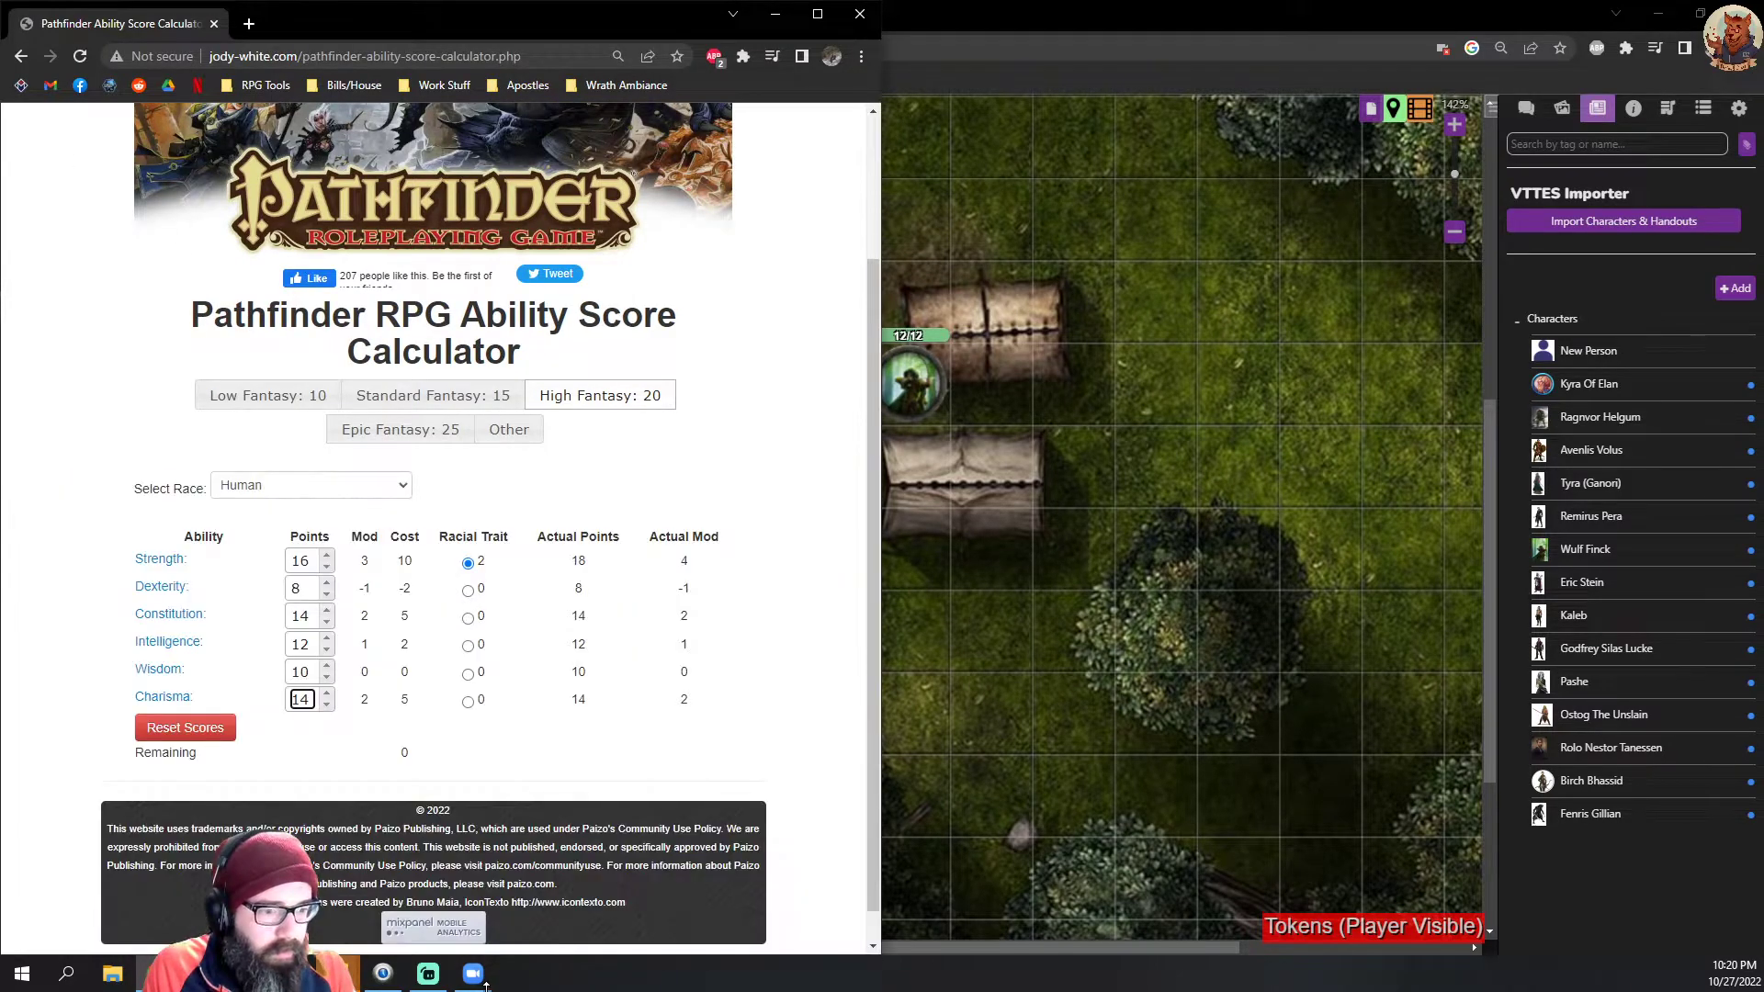
pyautogui.click(158, 974)
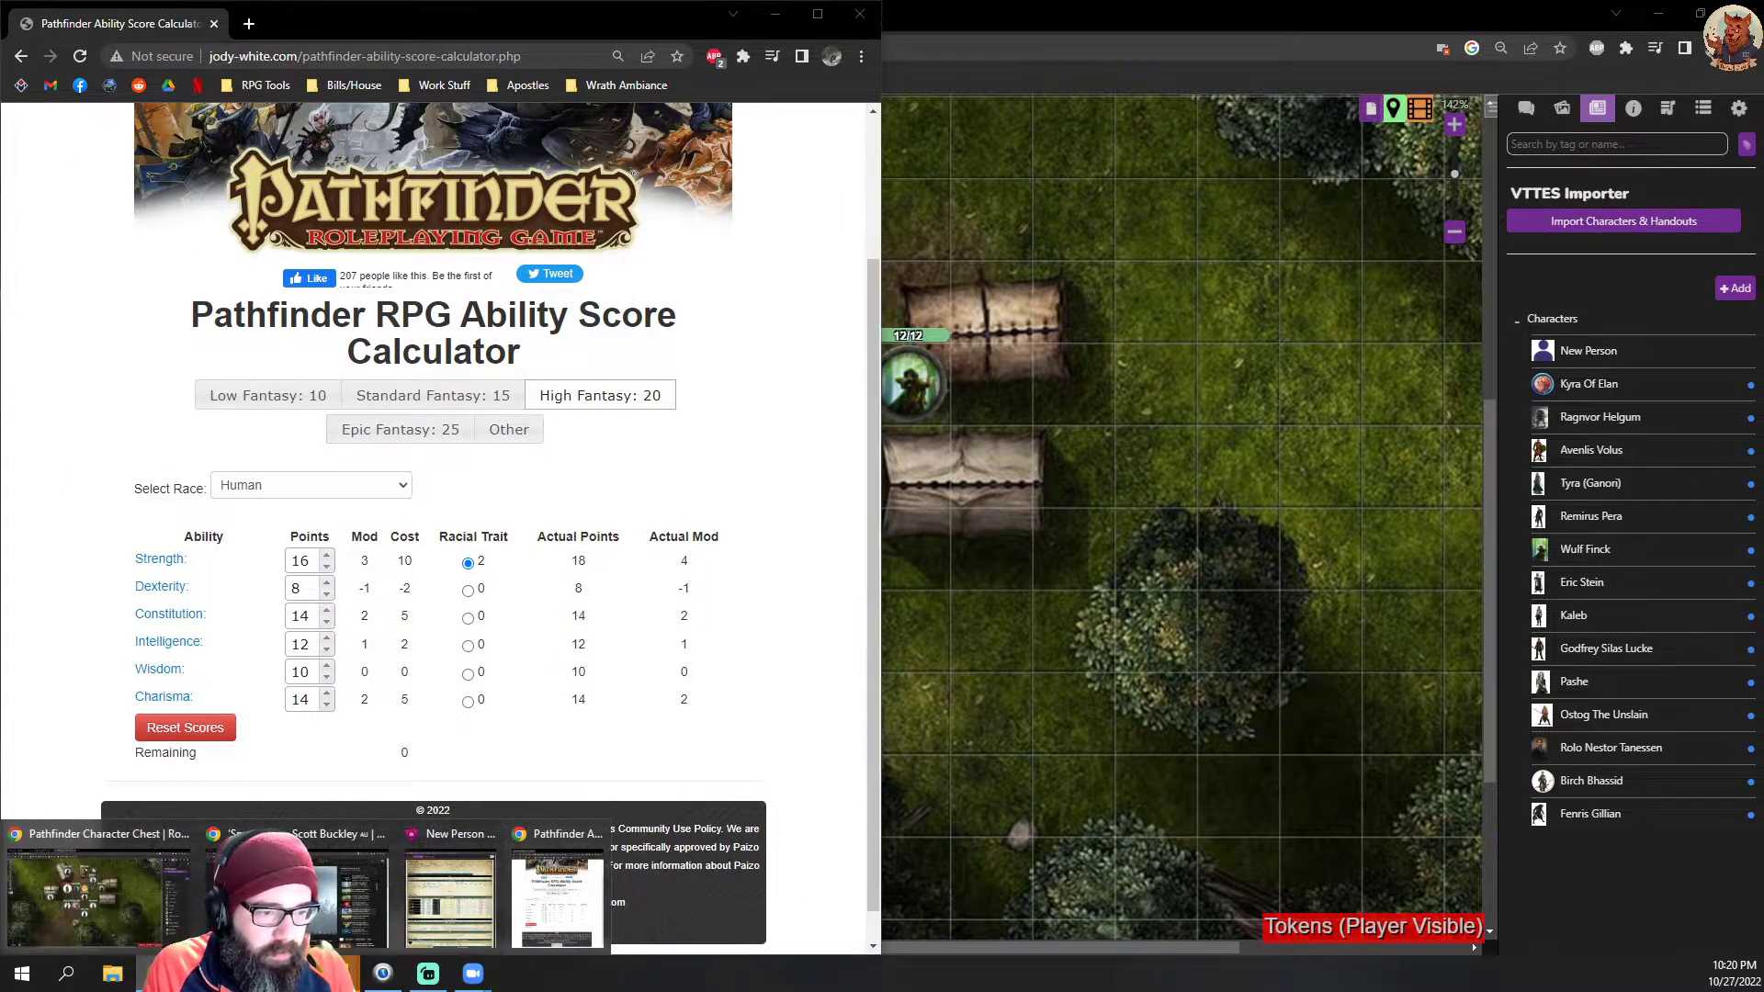
pyautogui.click(568, 898)
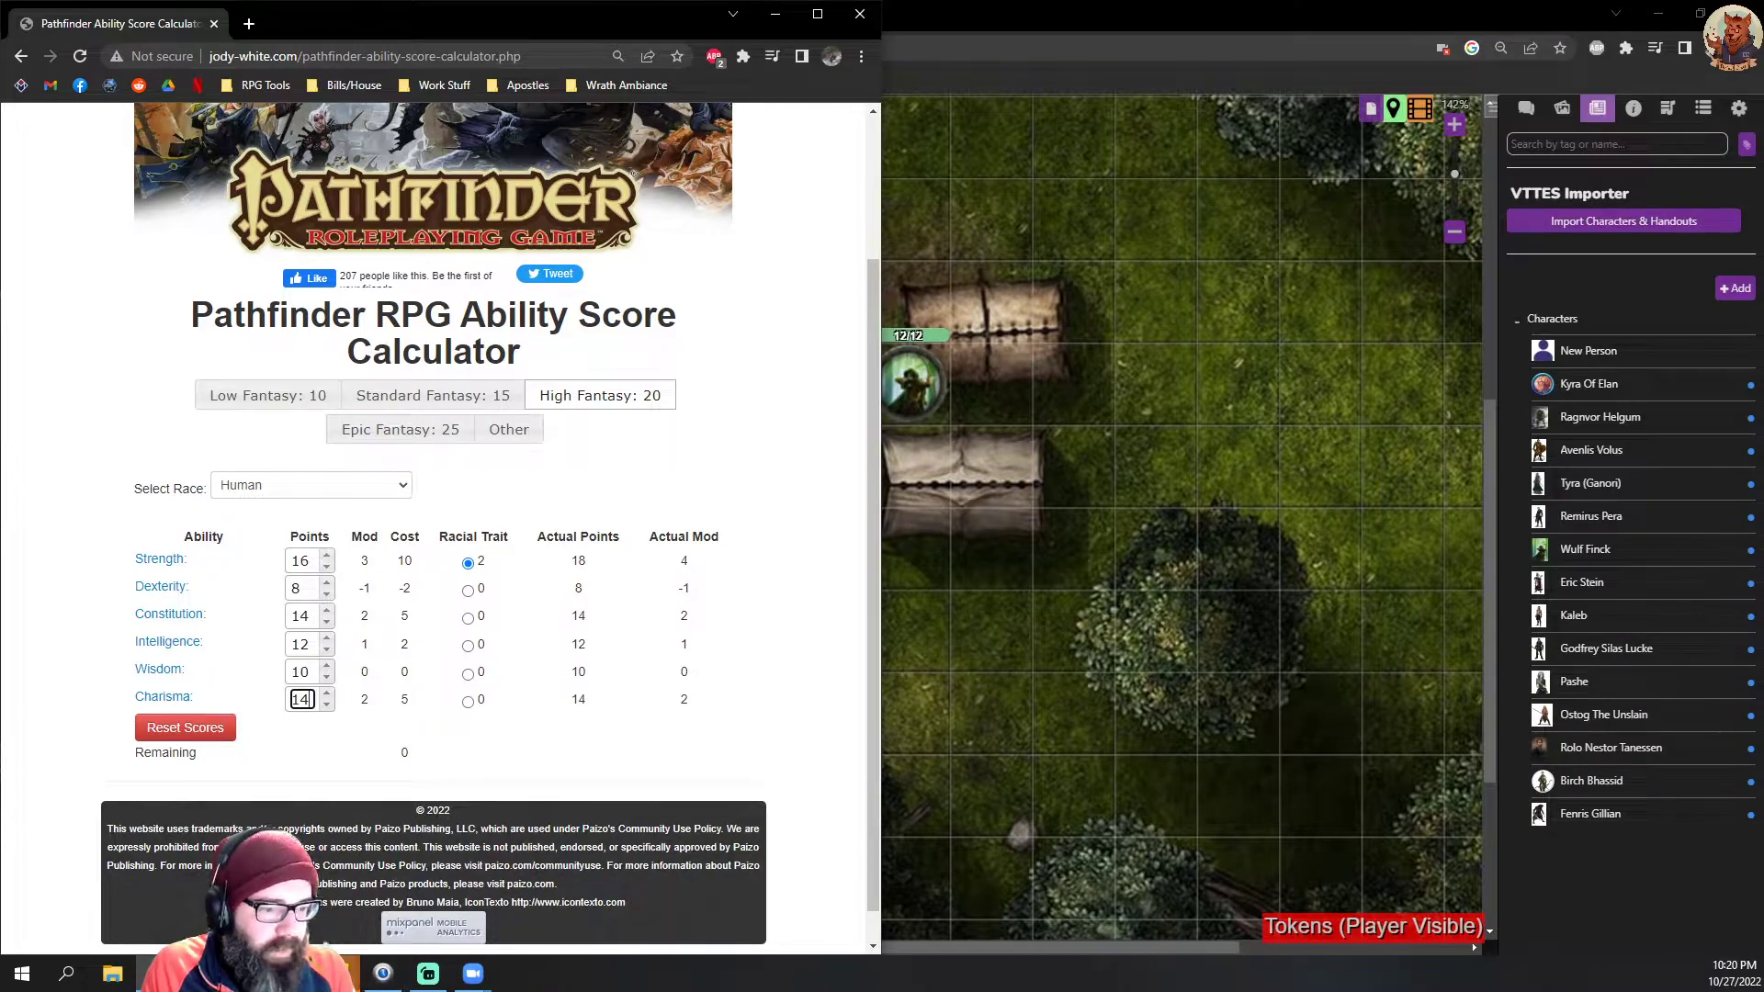
pyautogui.click(158, 974)
pyautogui.click(443, 913)
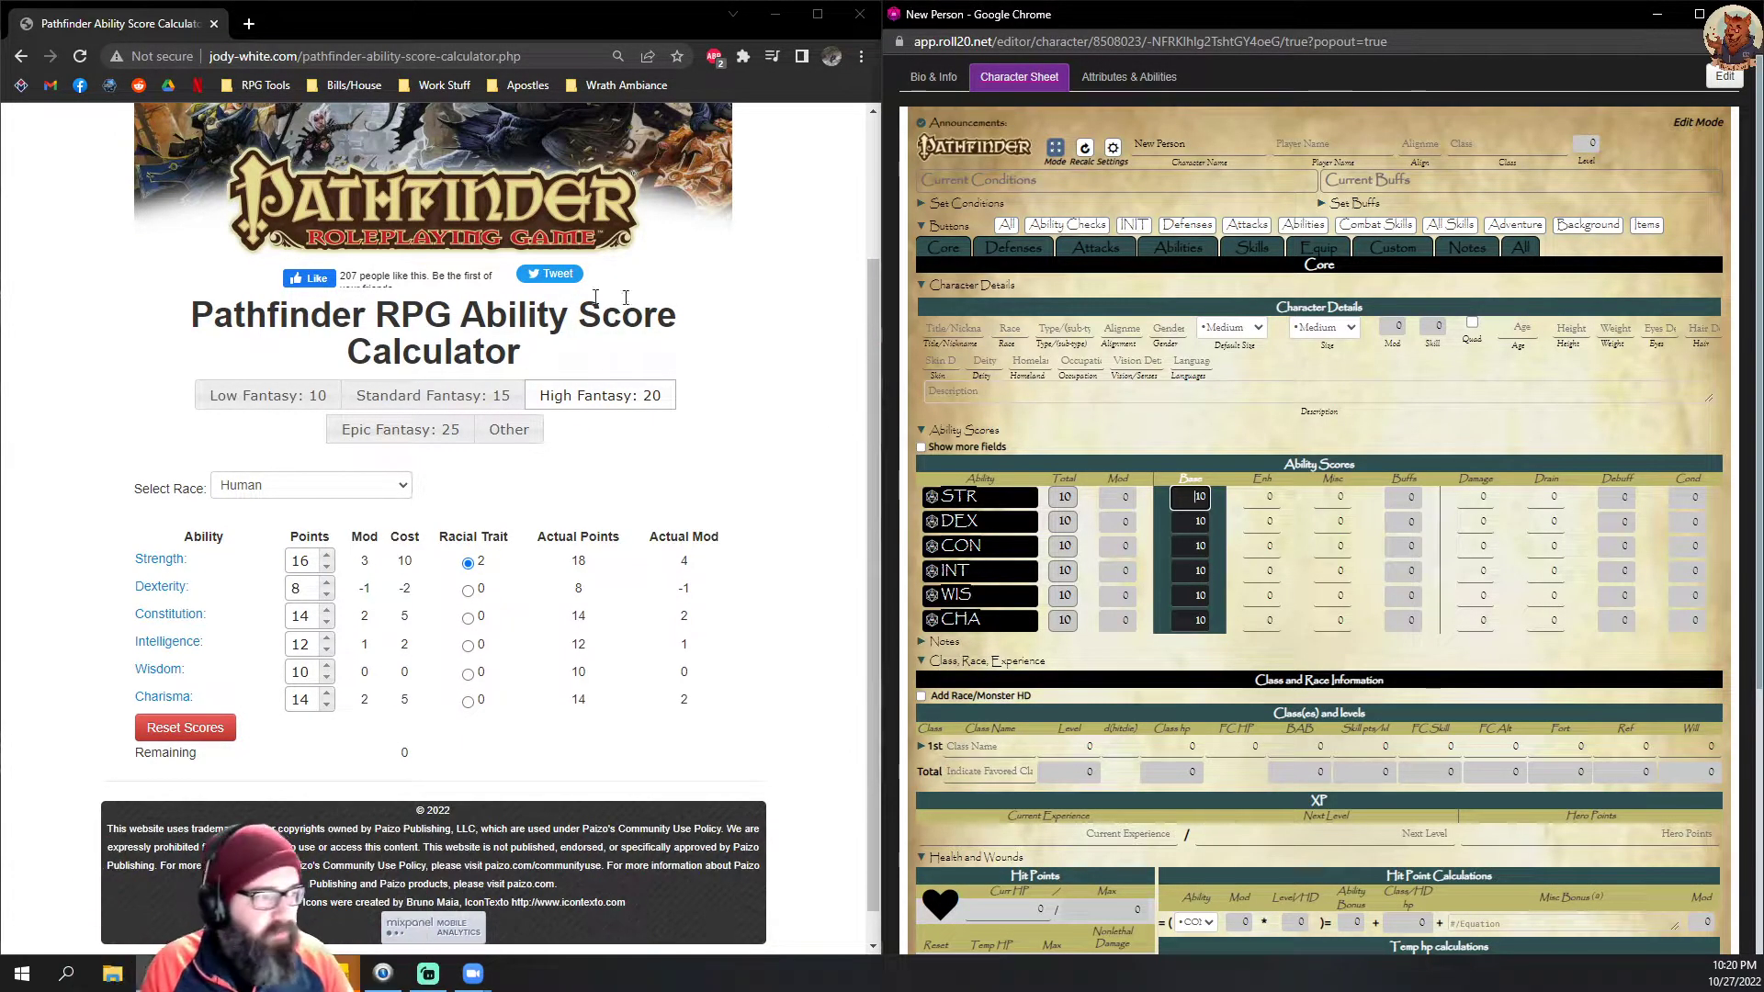
# Step: Enter the calculator's final scores as base abilities on the sheet: STR 18, DEX 8 and CON 14
pyautogui.click(1181, 438)
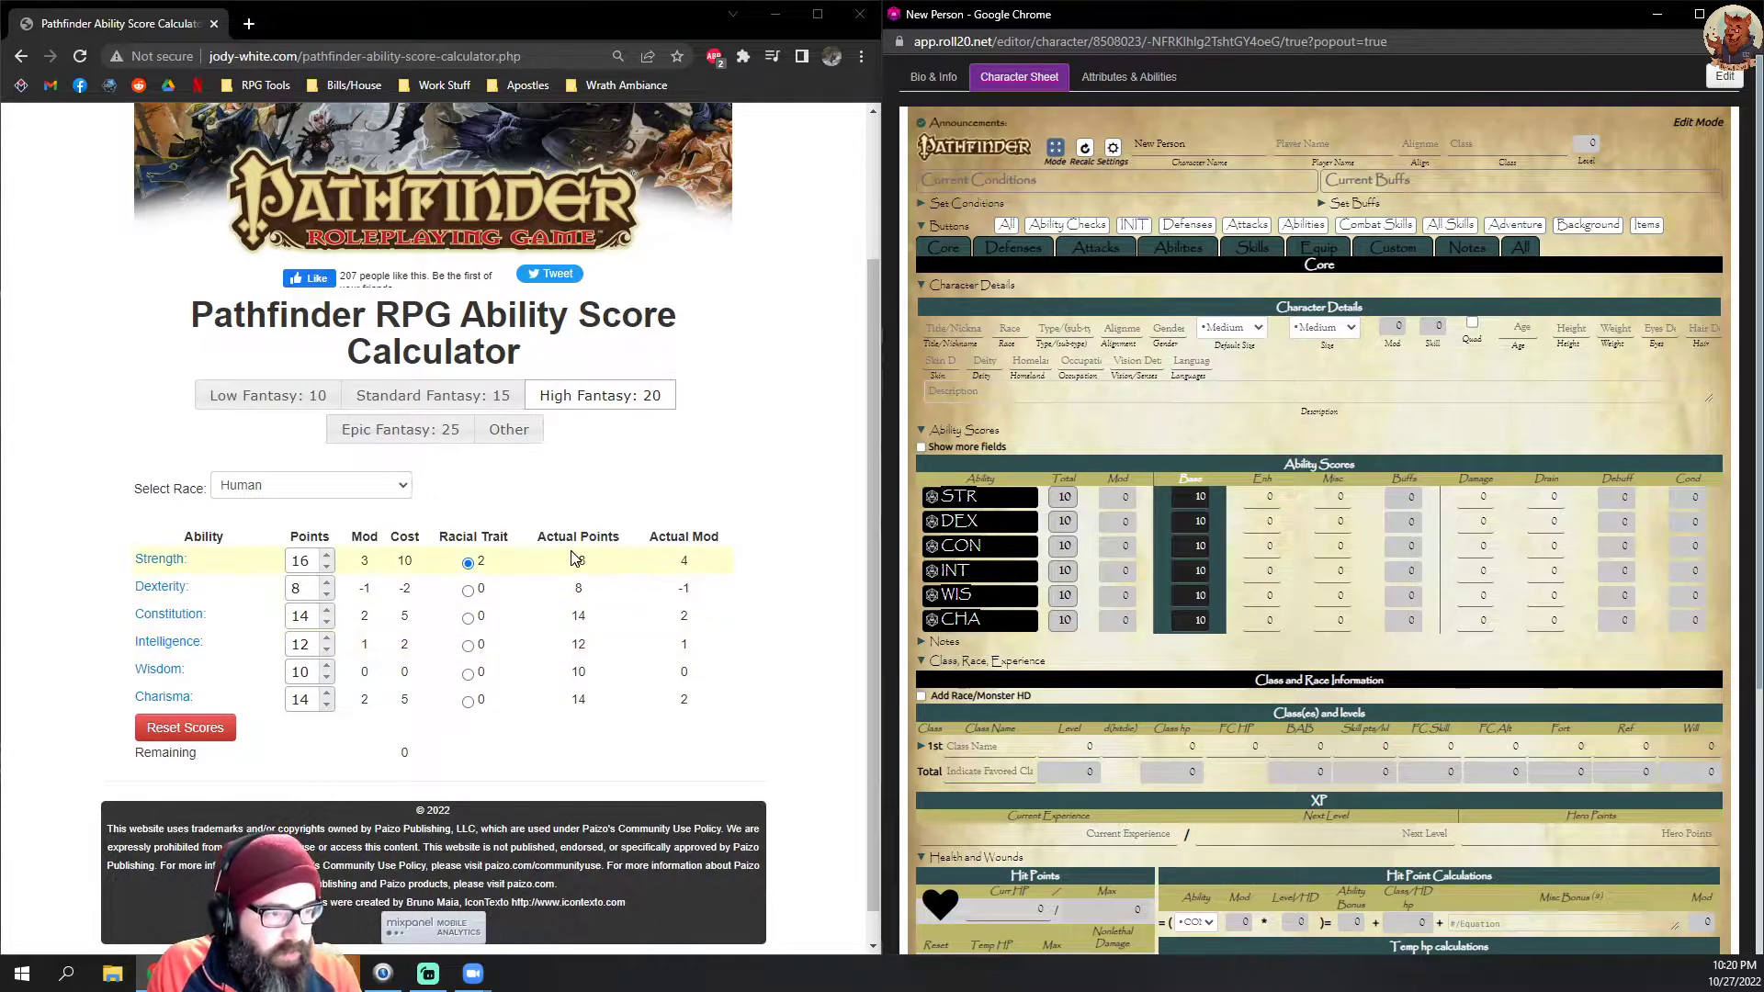
pyautogui.doubleClick(1194, 497)
pyautogui.write('18')
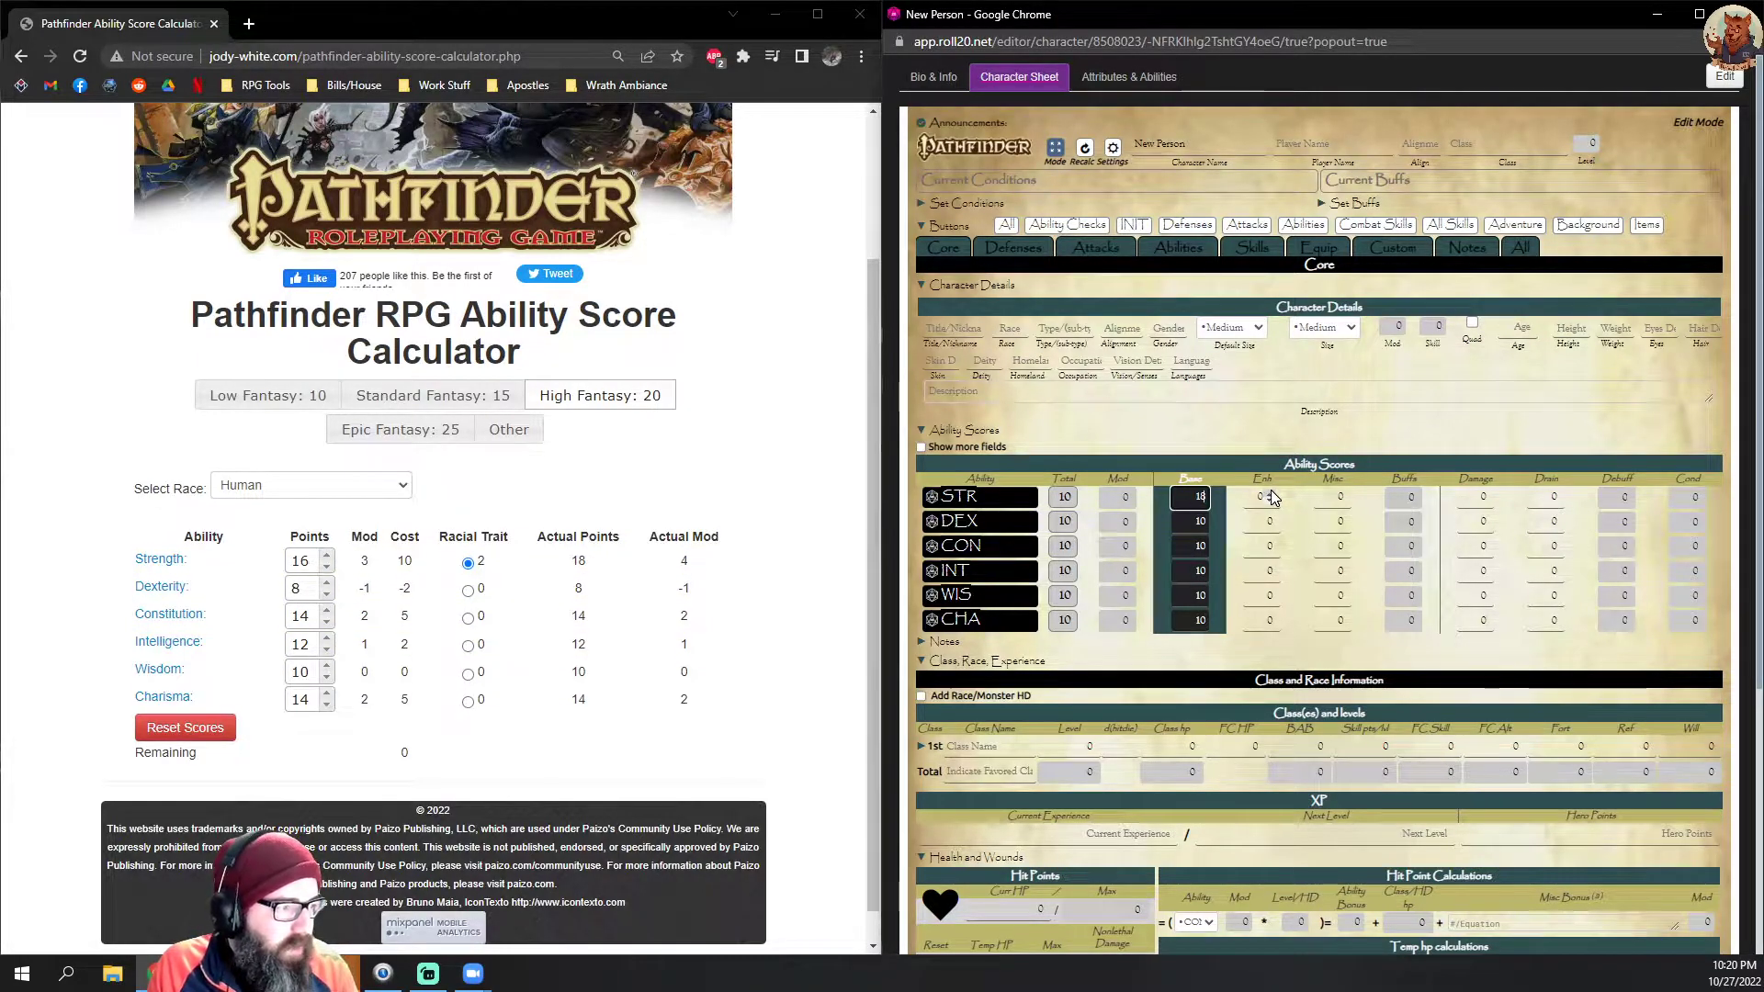
pyautogui.doubleClick(1190, 522)
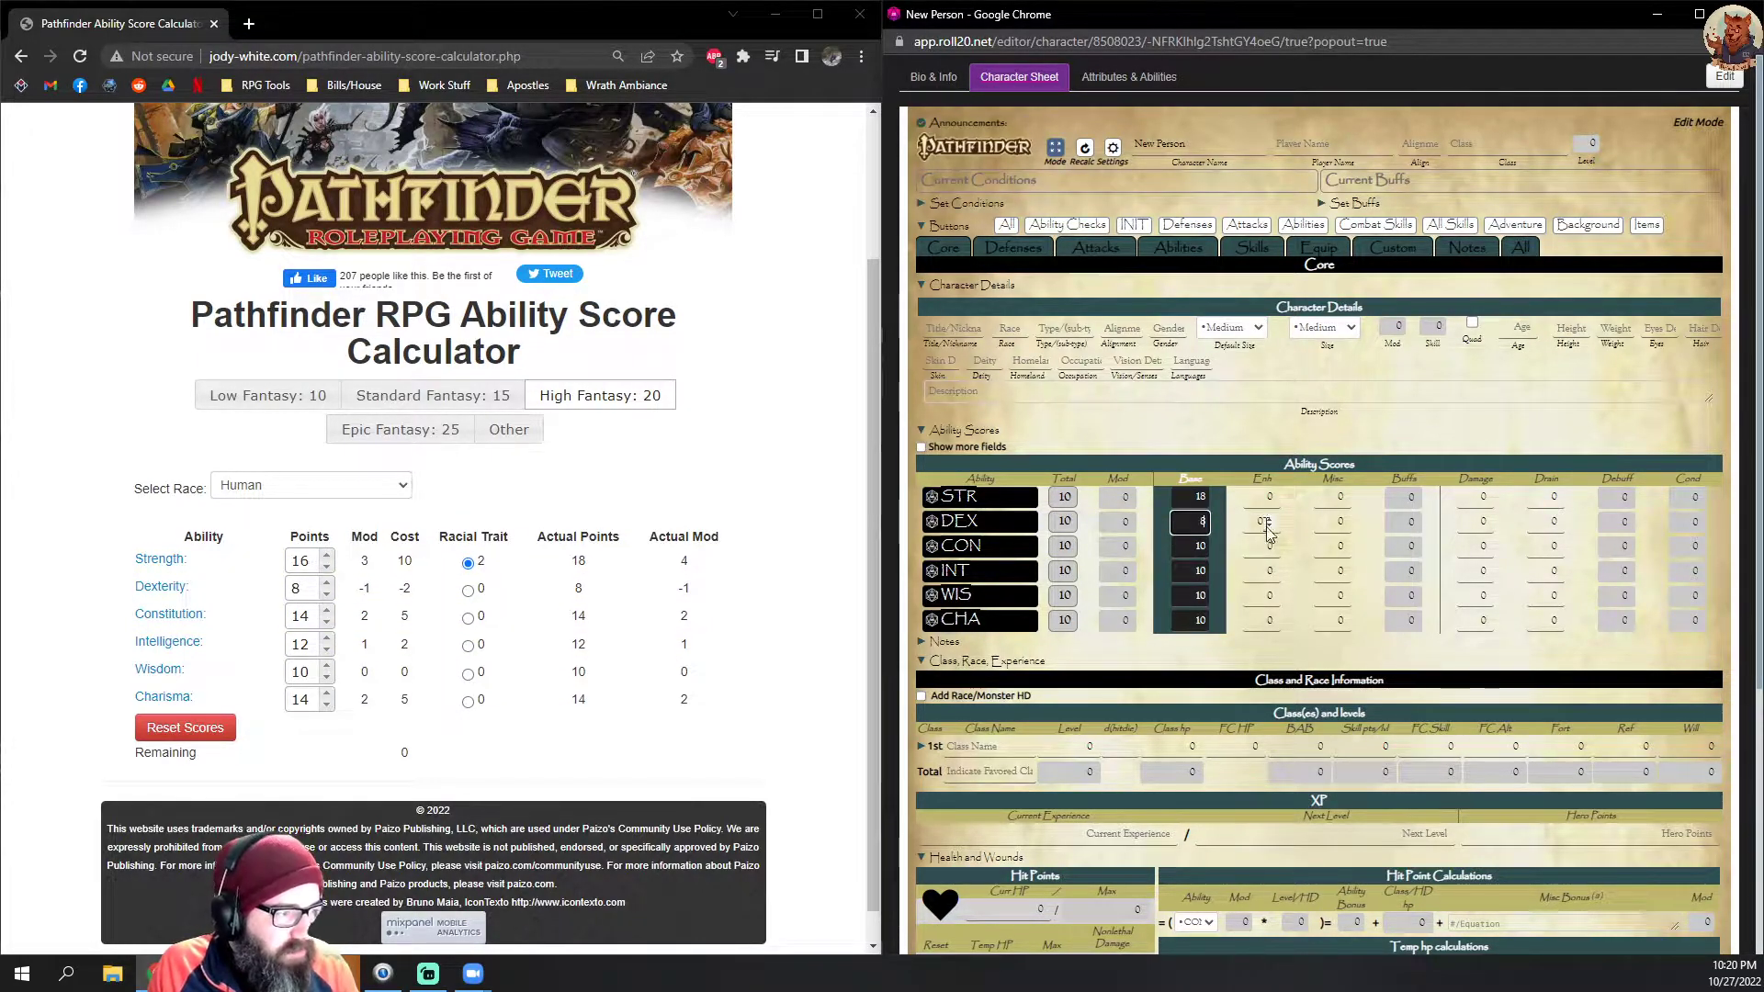
pyautogui.press('Tab')
pyautogui.write('12')
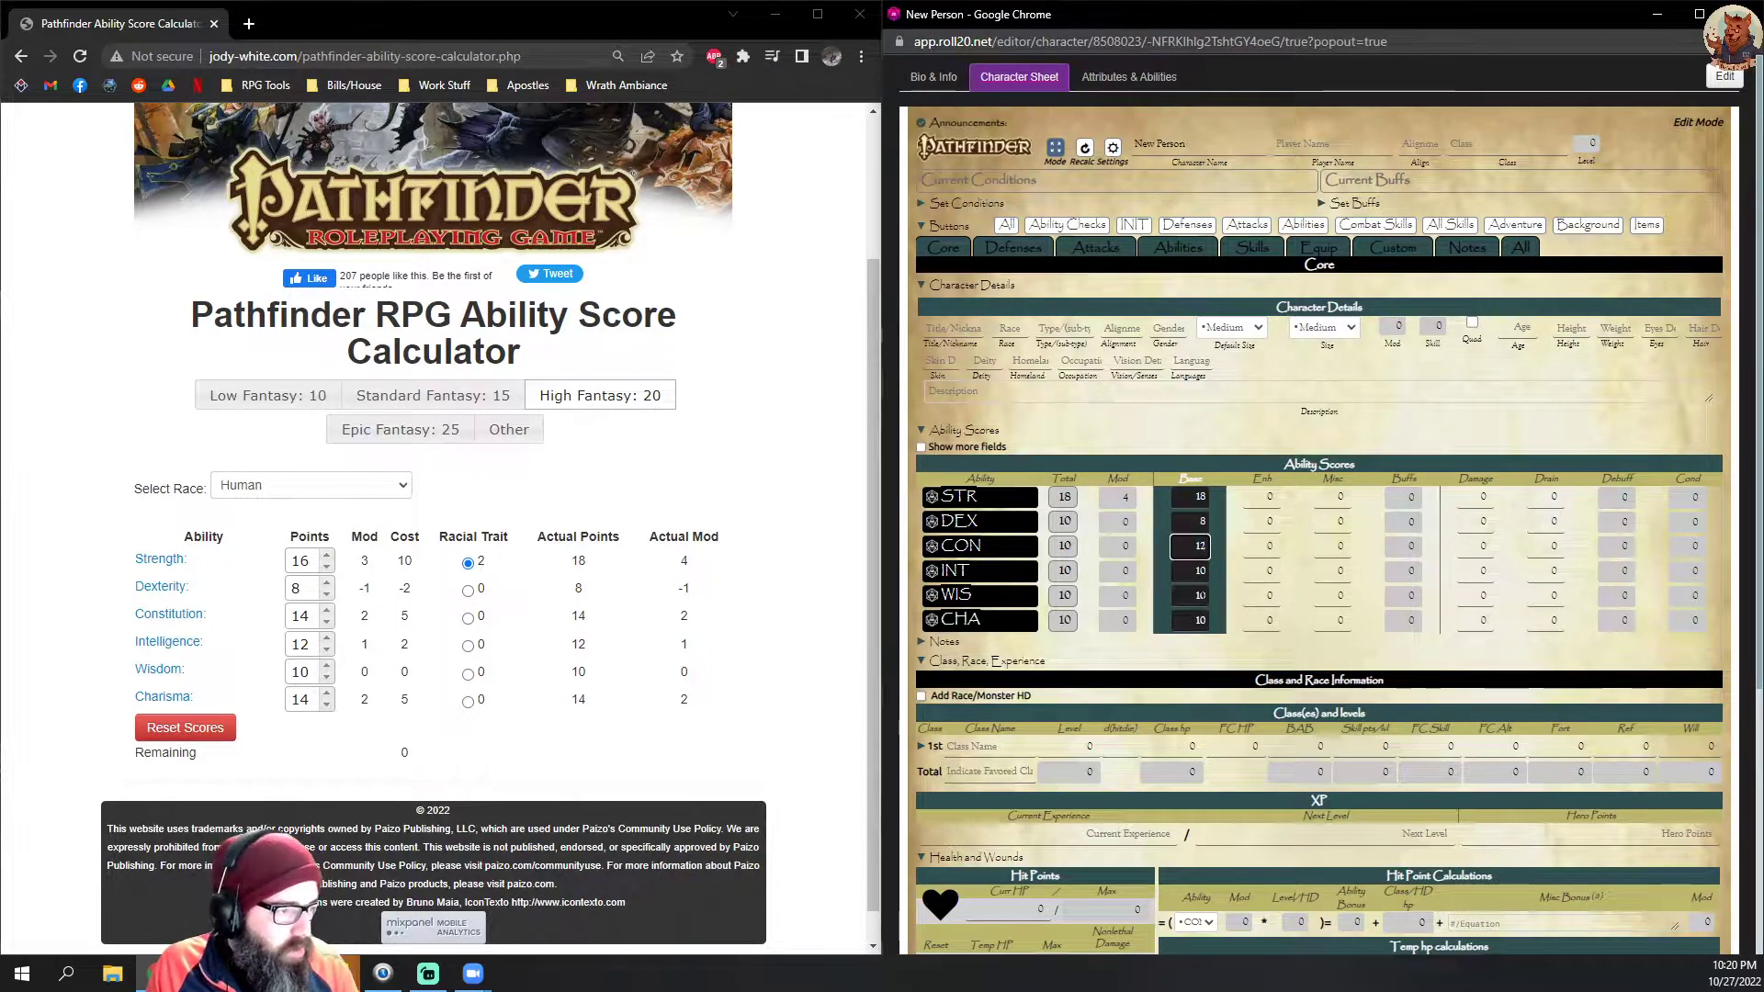
pyautogui.press('BackSpace')
pyautogui.write('4')
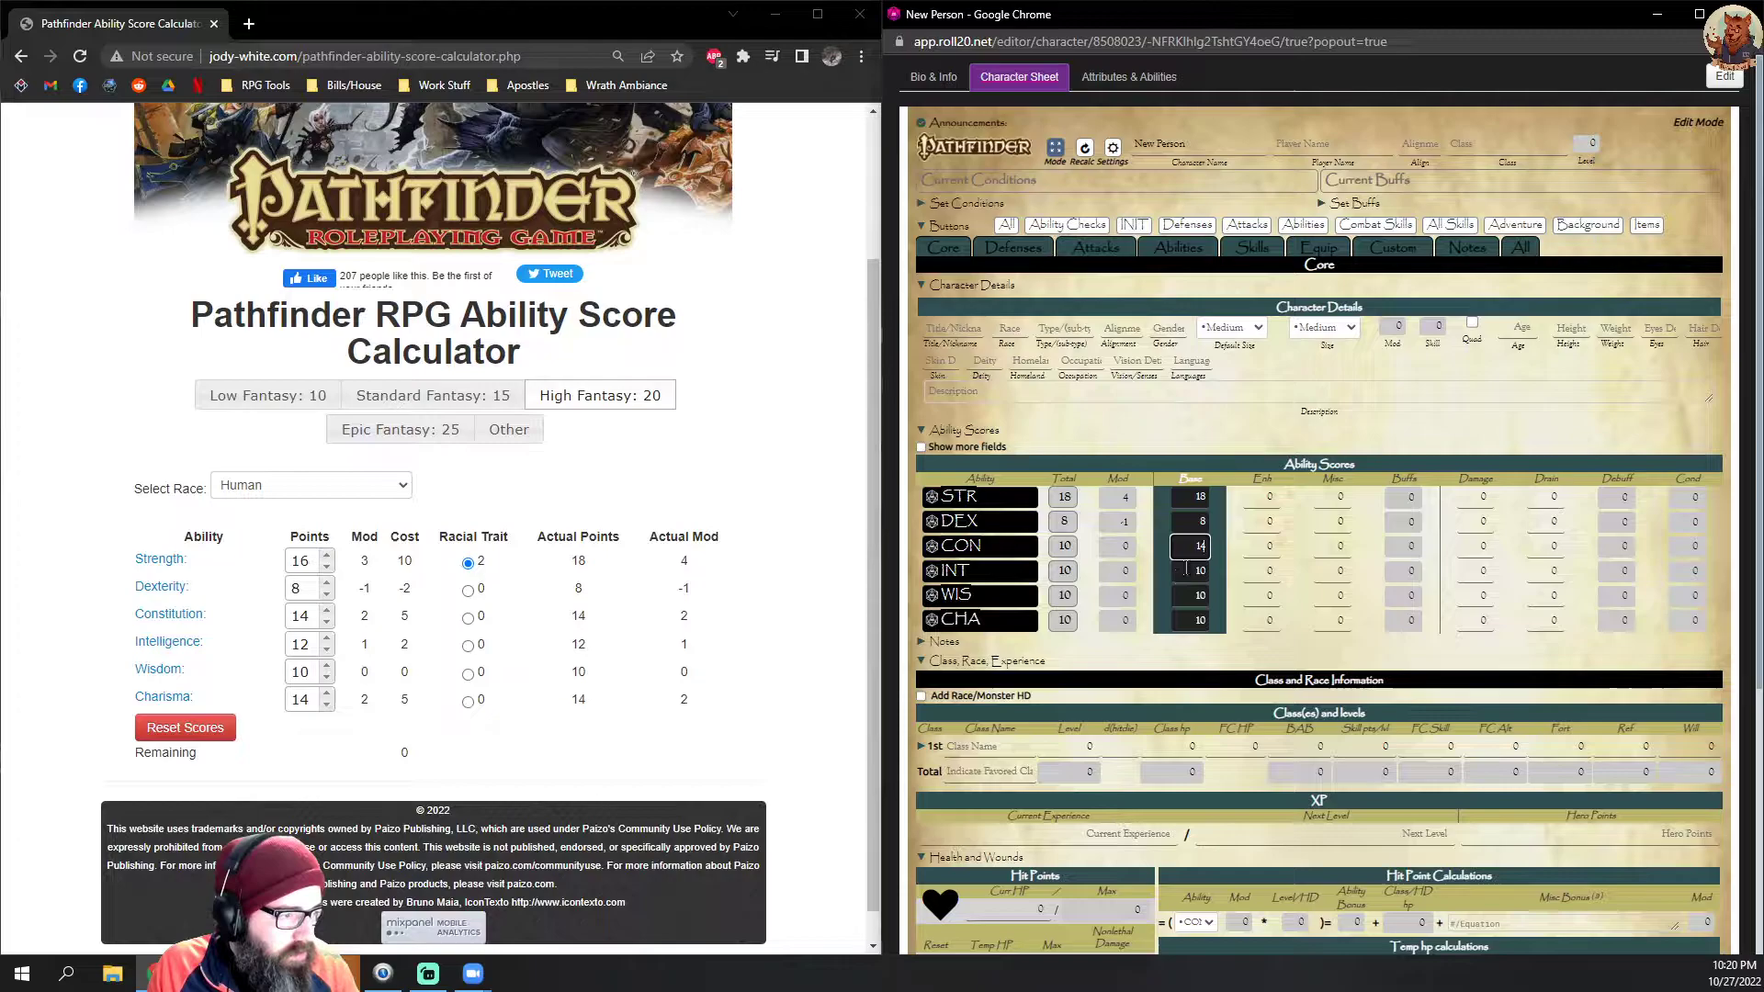
pyautogui.press('Tab')
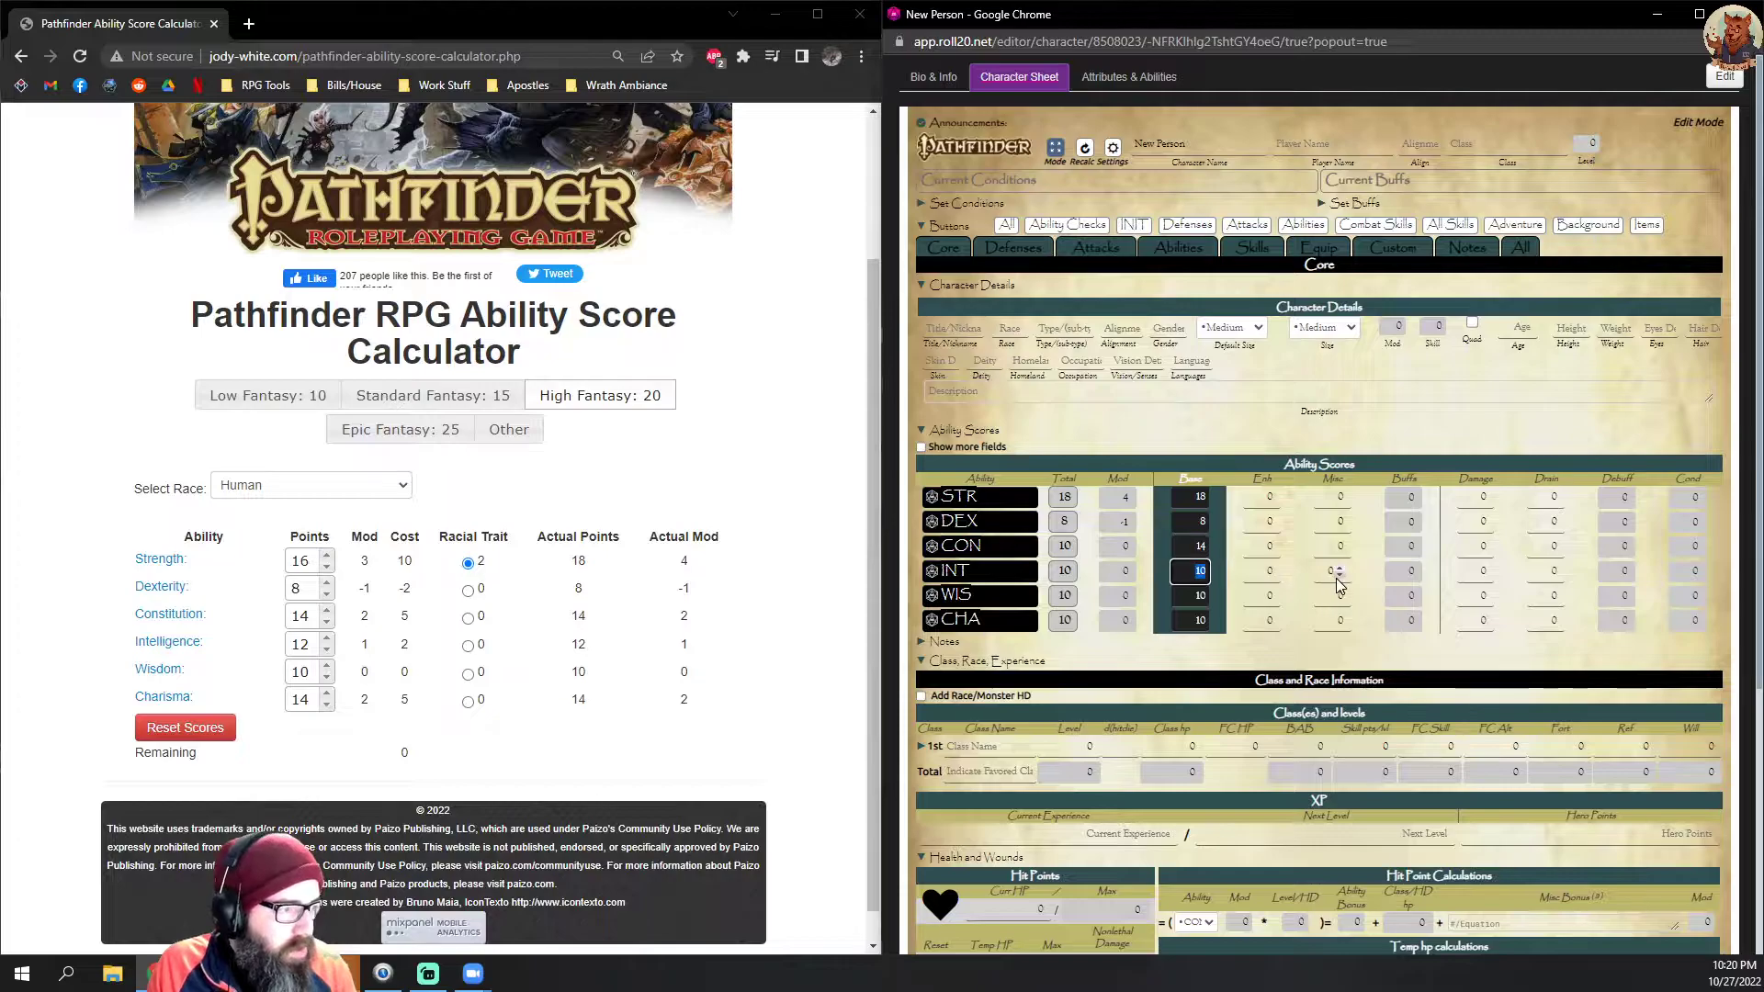
# Step: Complete the base ability scores with INT 12, WIS 10 and CHA 14
pyautogui.press('Tab')
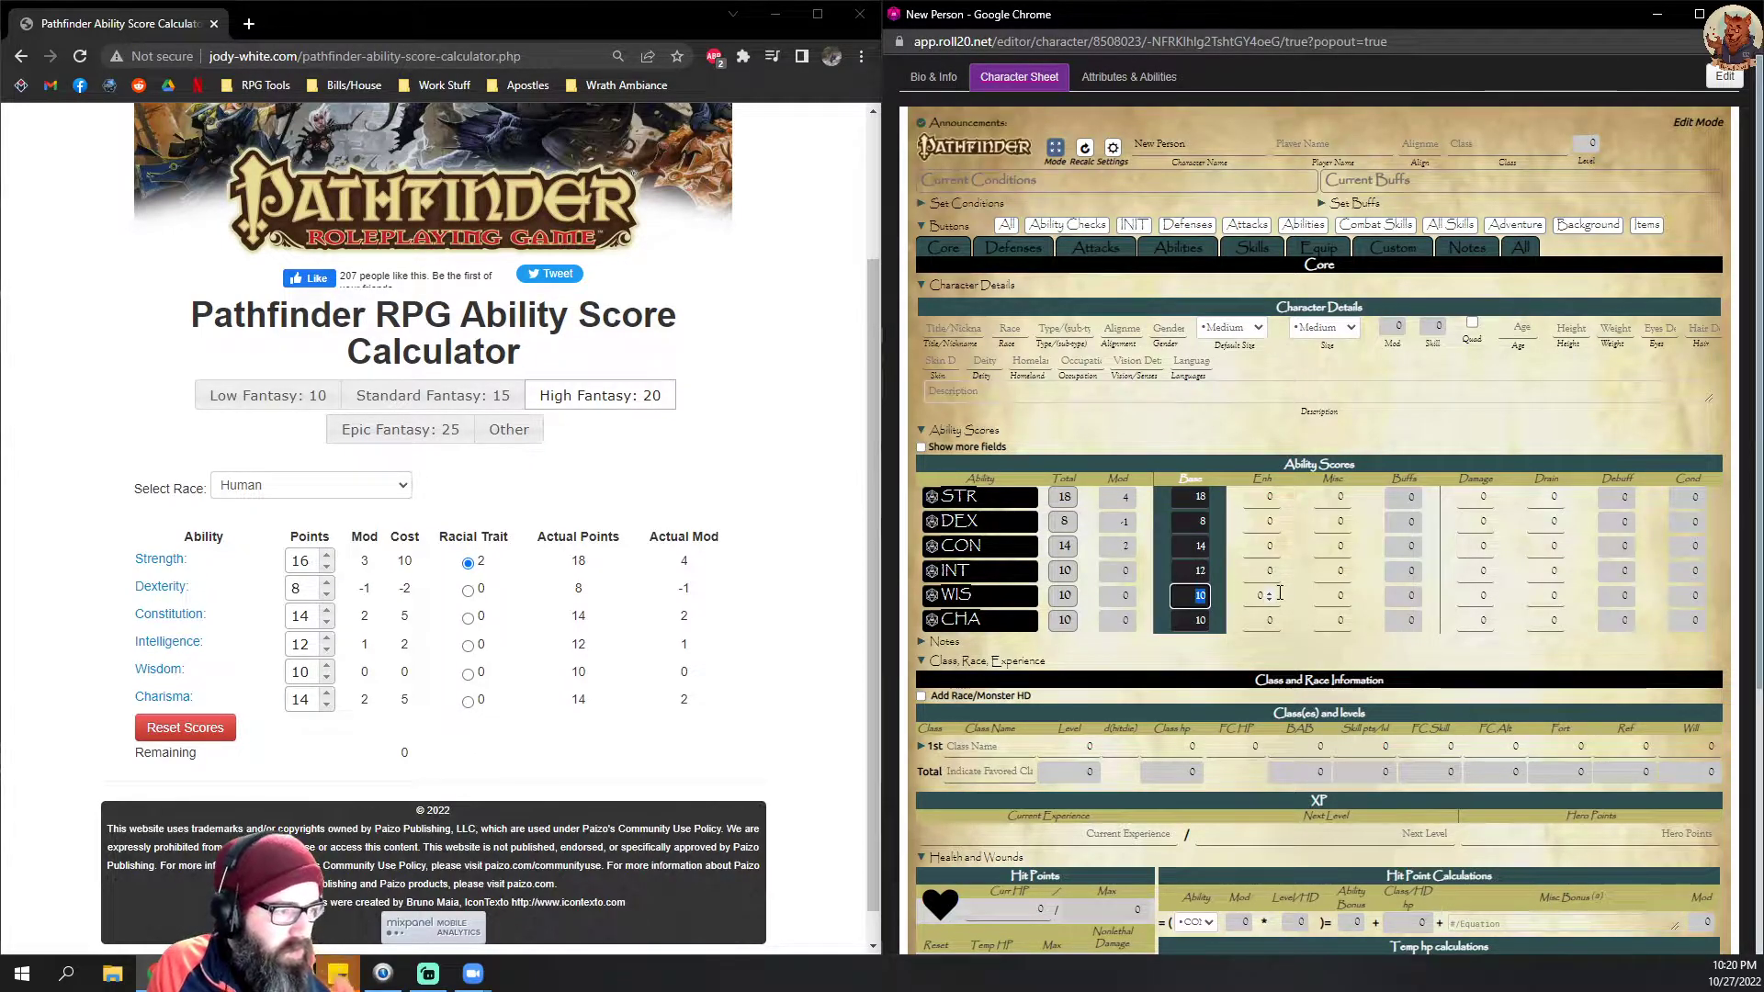
pyautogui.doubleClick(1199, 620)
pyautogui.write('14')
pyautogui.click(1301, 616)
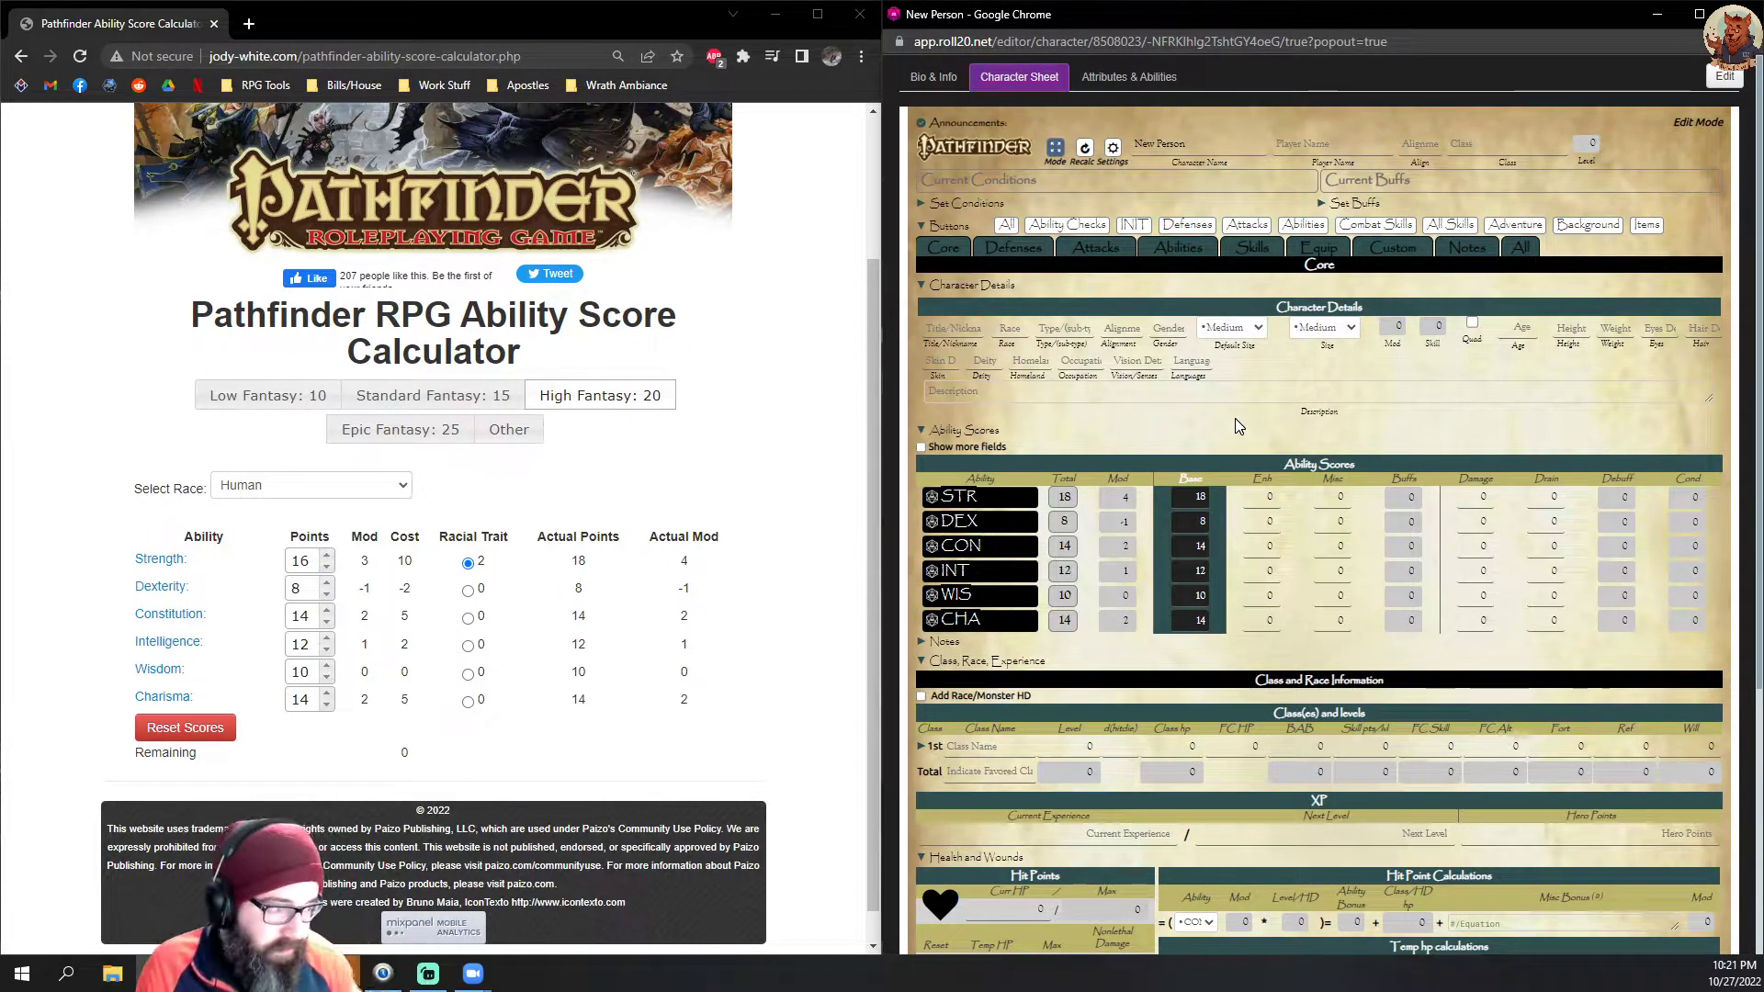
pyautogui.doubleClick(1202, 643)
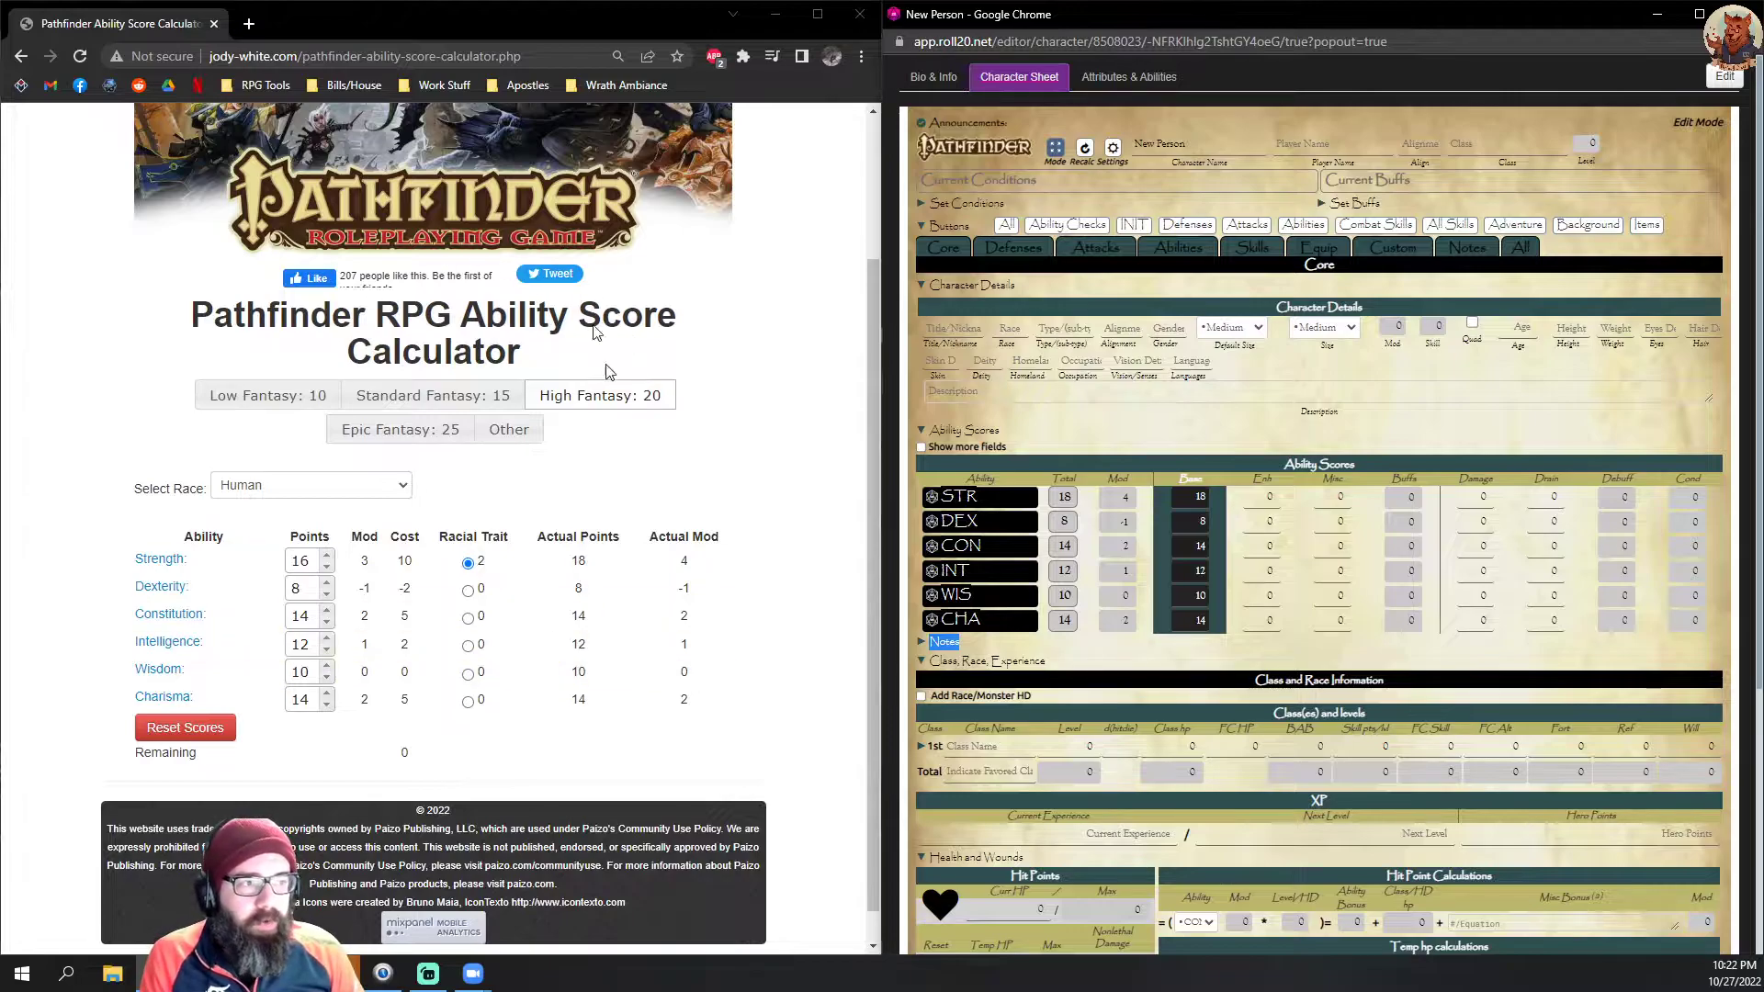
# Step: Close the ability score calculator and tile the d20PFSRD Humans page in its own window beside the character sheet
pyautogui.click(861, 12)
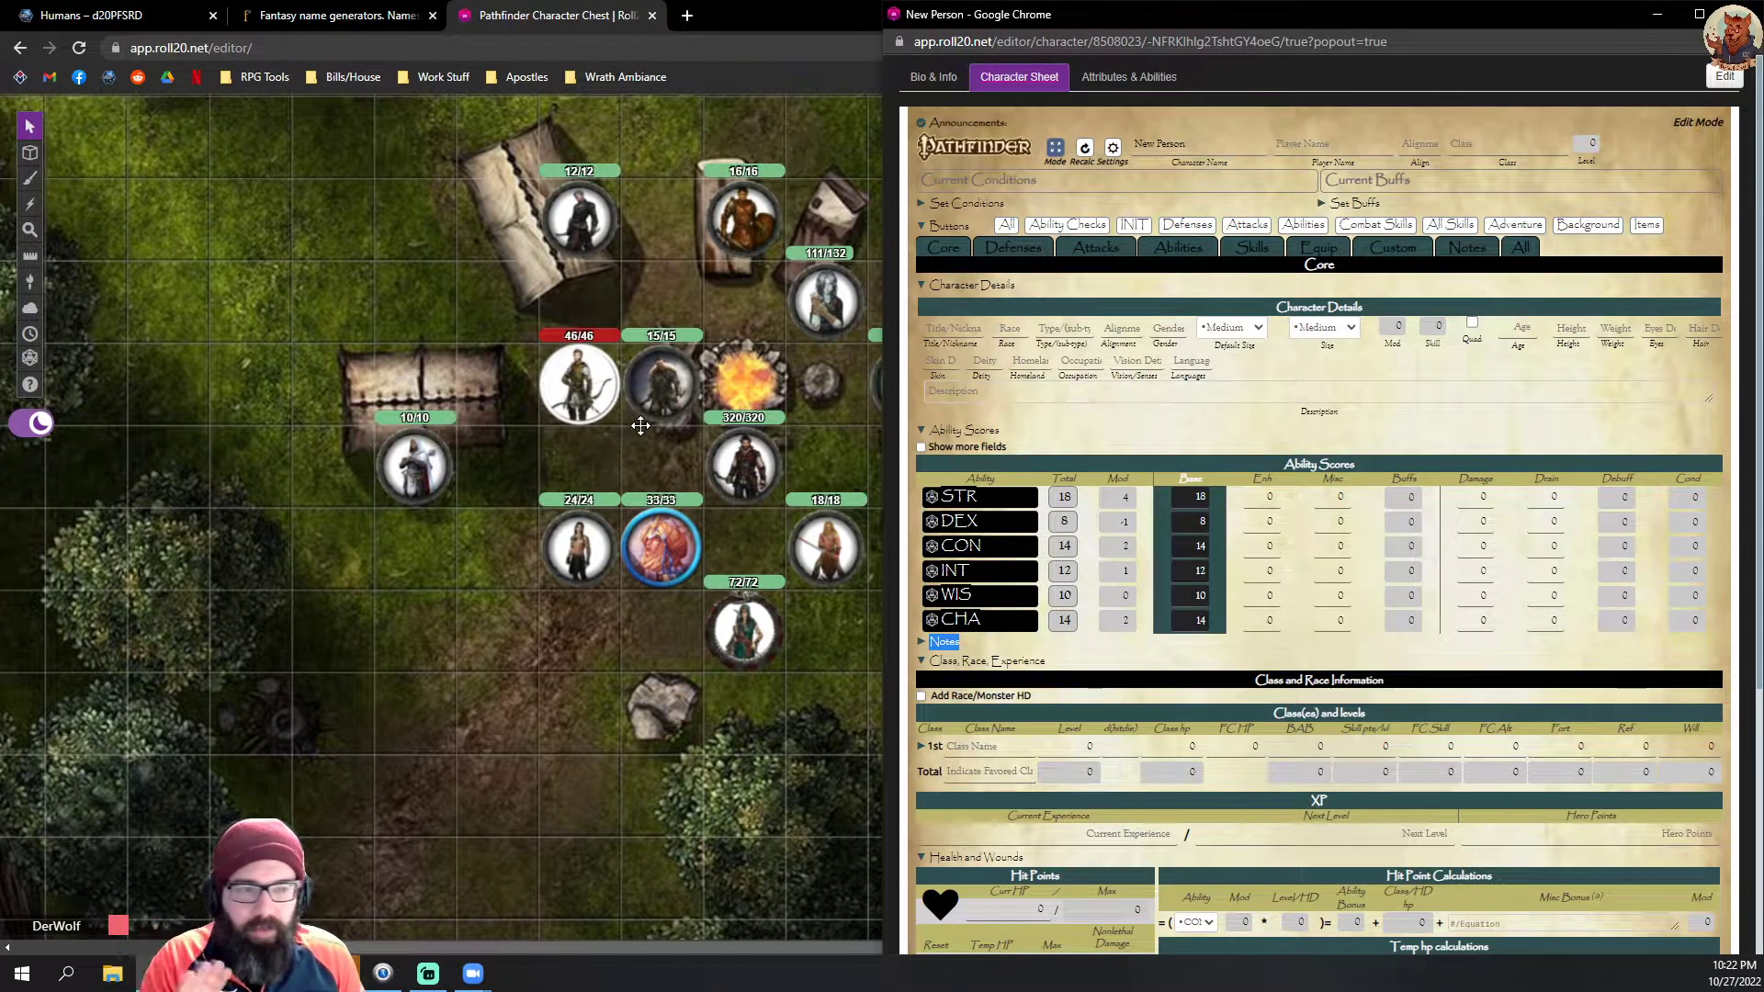
pyautogui.click(133, 15)
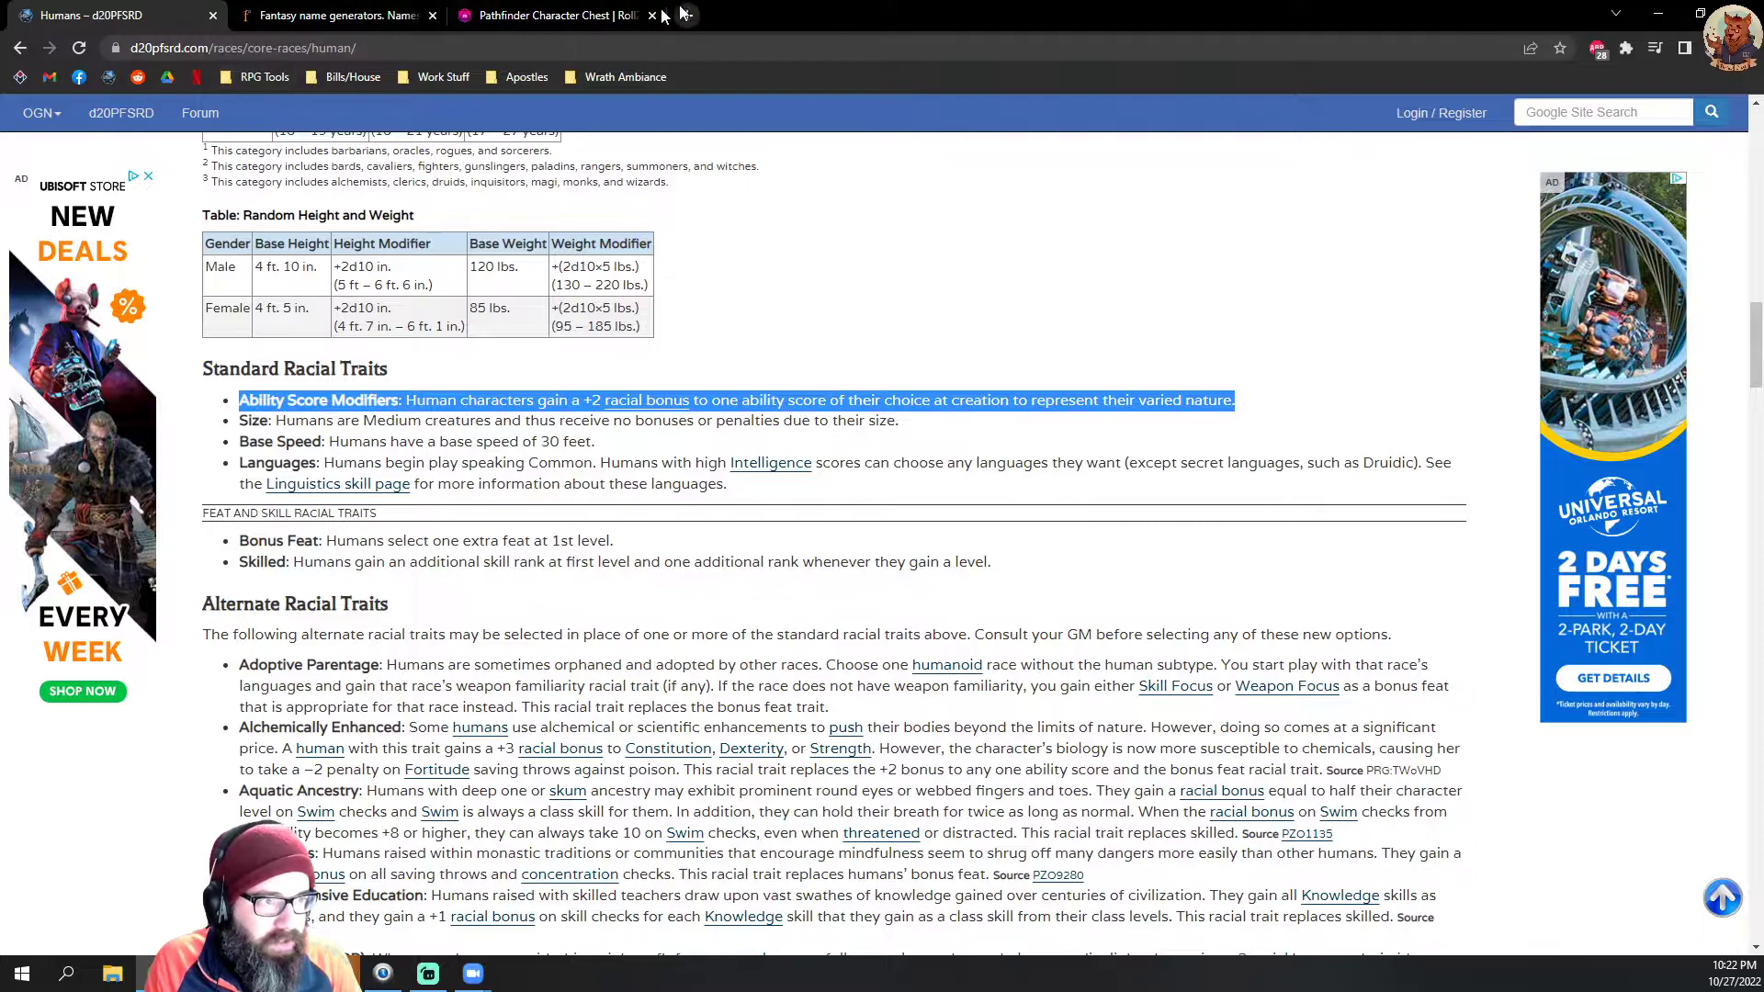
pyautogui.moveTo(108, 15); pyautogui.dragTo(3, 3)
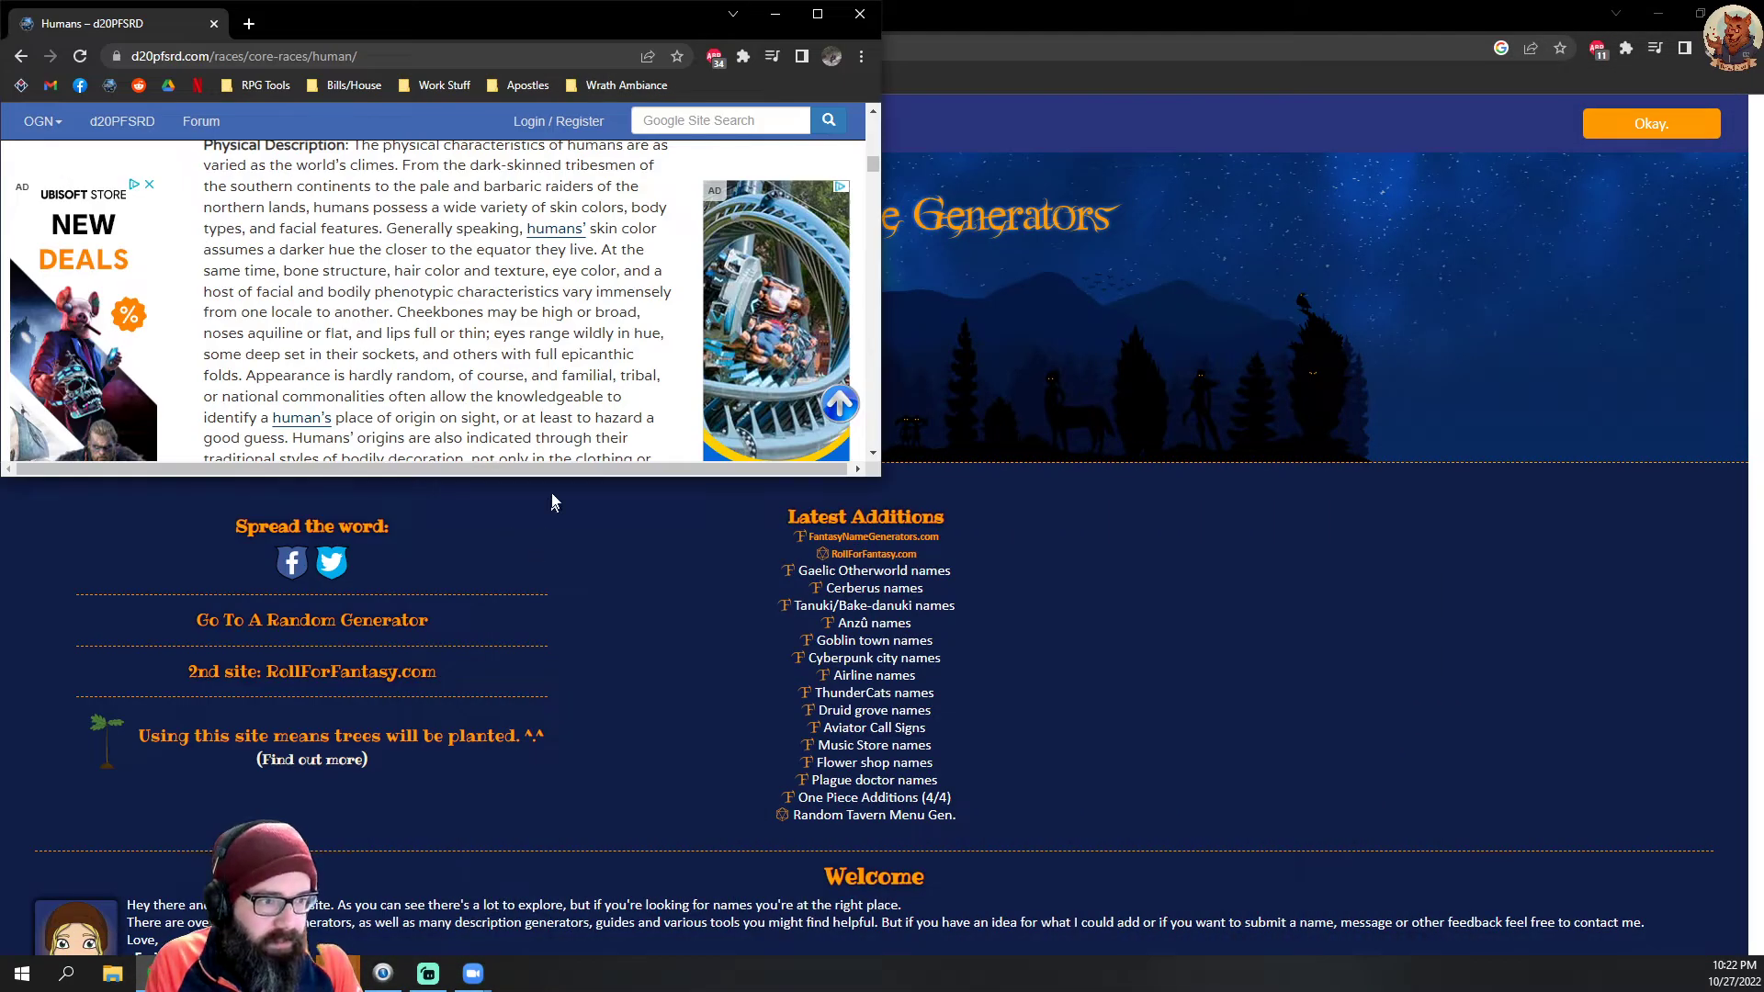
pyautogui.moveTo(554, 477); pyautogui.dragTo(551, 956)
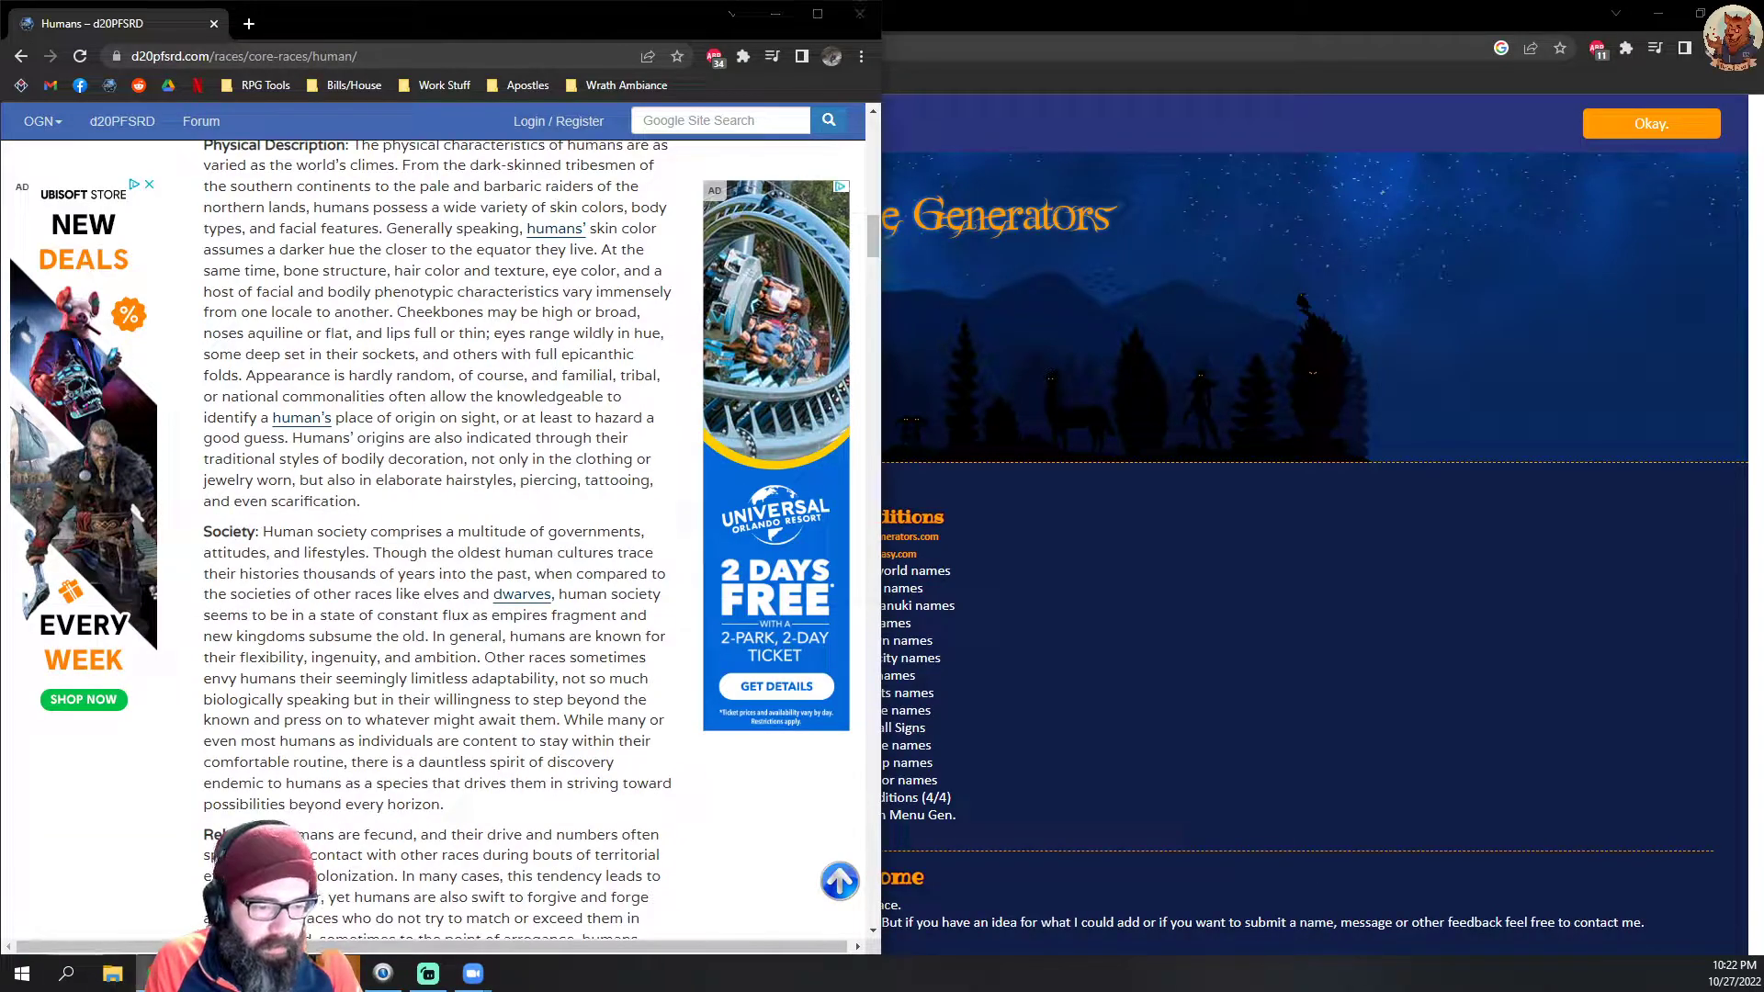
pyautogui.click(424, 939)
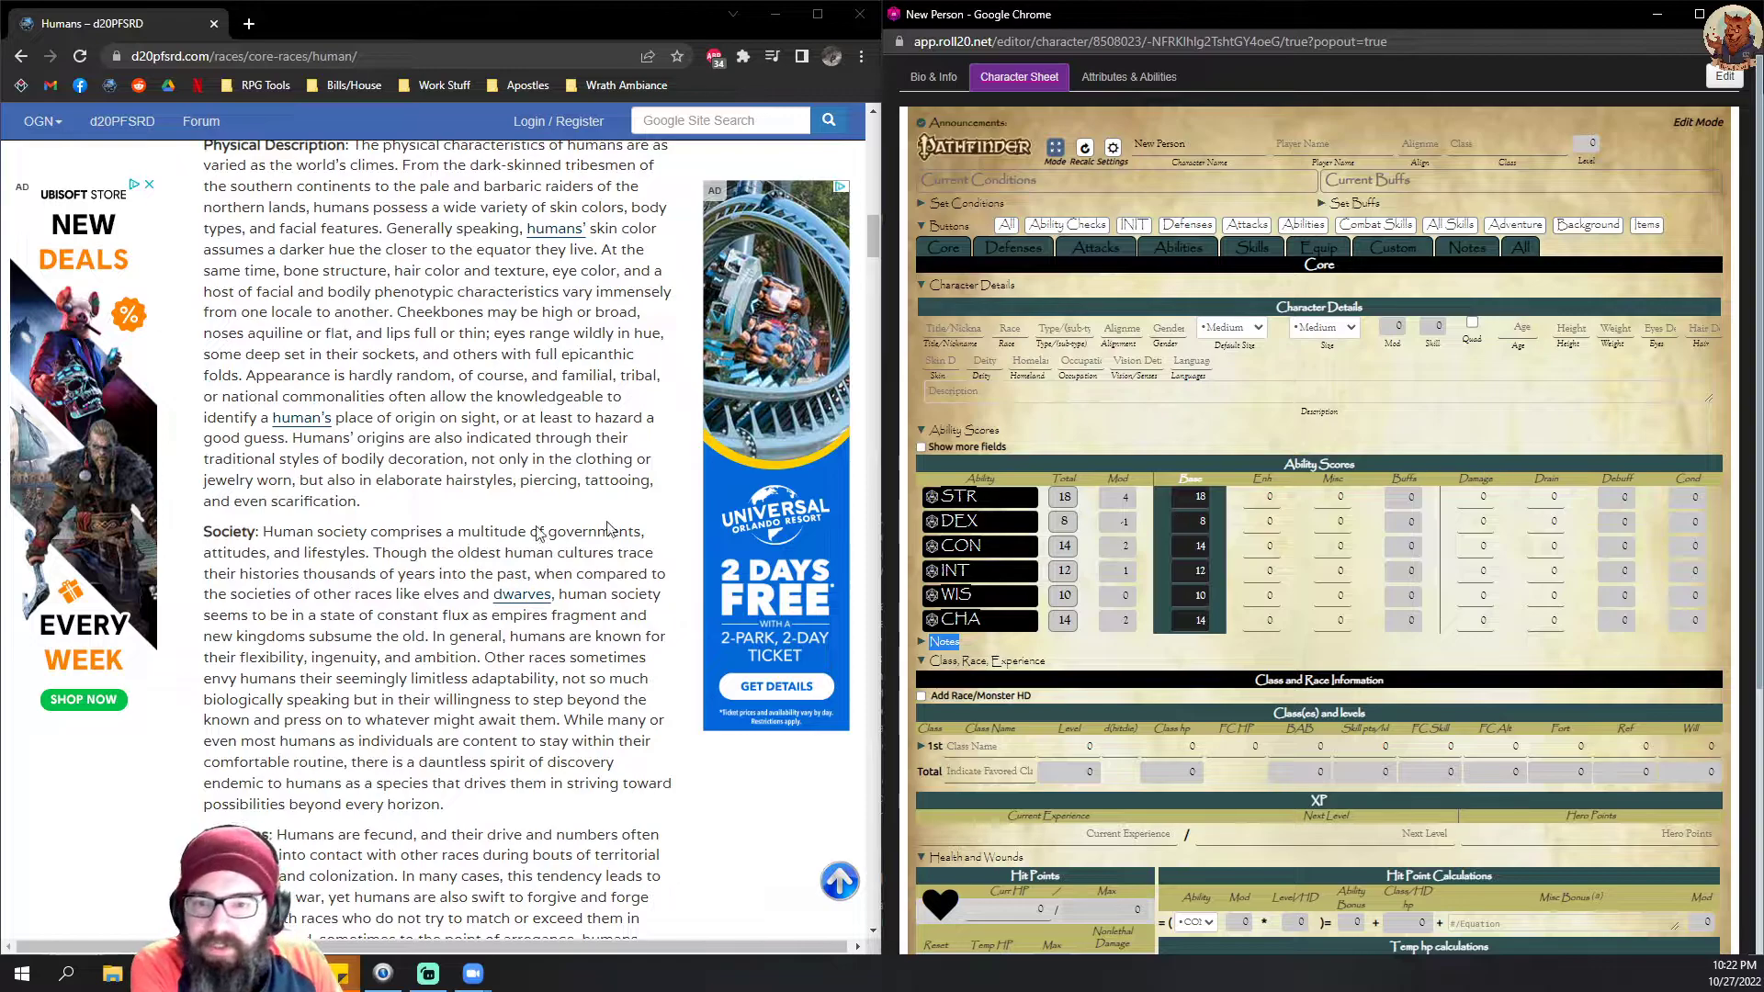
# Step: Find the Standard Racial Traits on the Humans page and set the race in the character details to Human
pyautogui.click(464, 530)
pyautogui.scroll(3, 502, 528)
pyautogui.scroll(4, 502, 527)
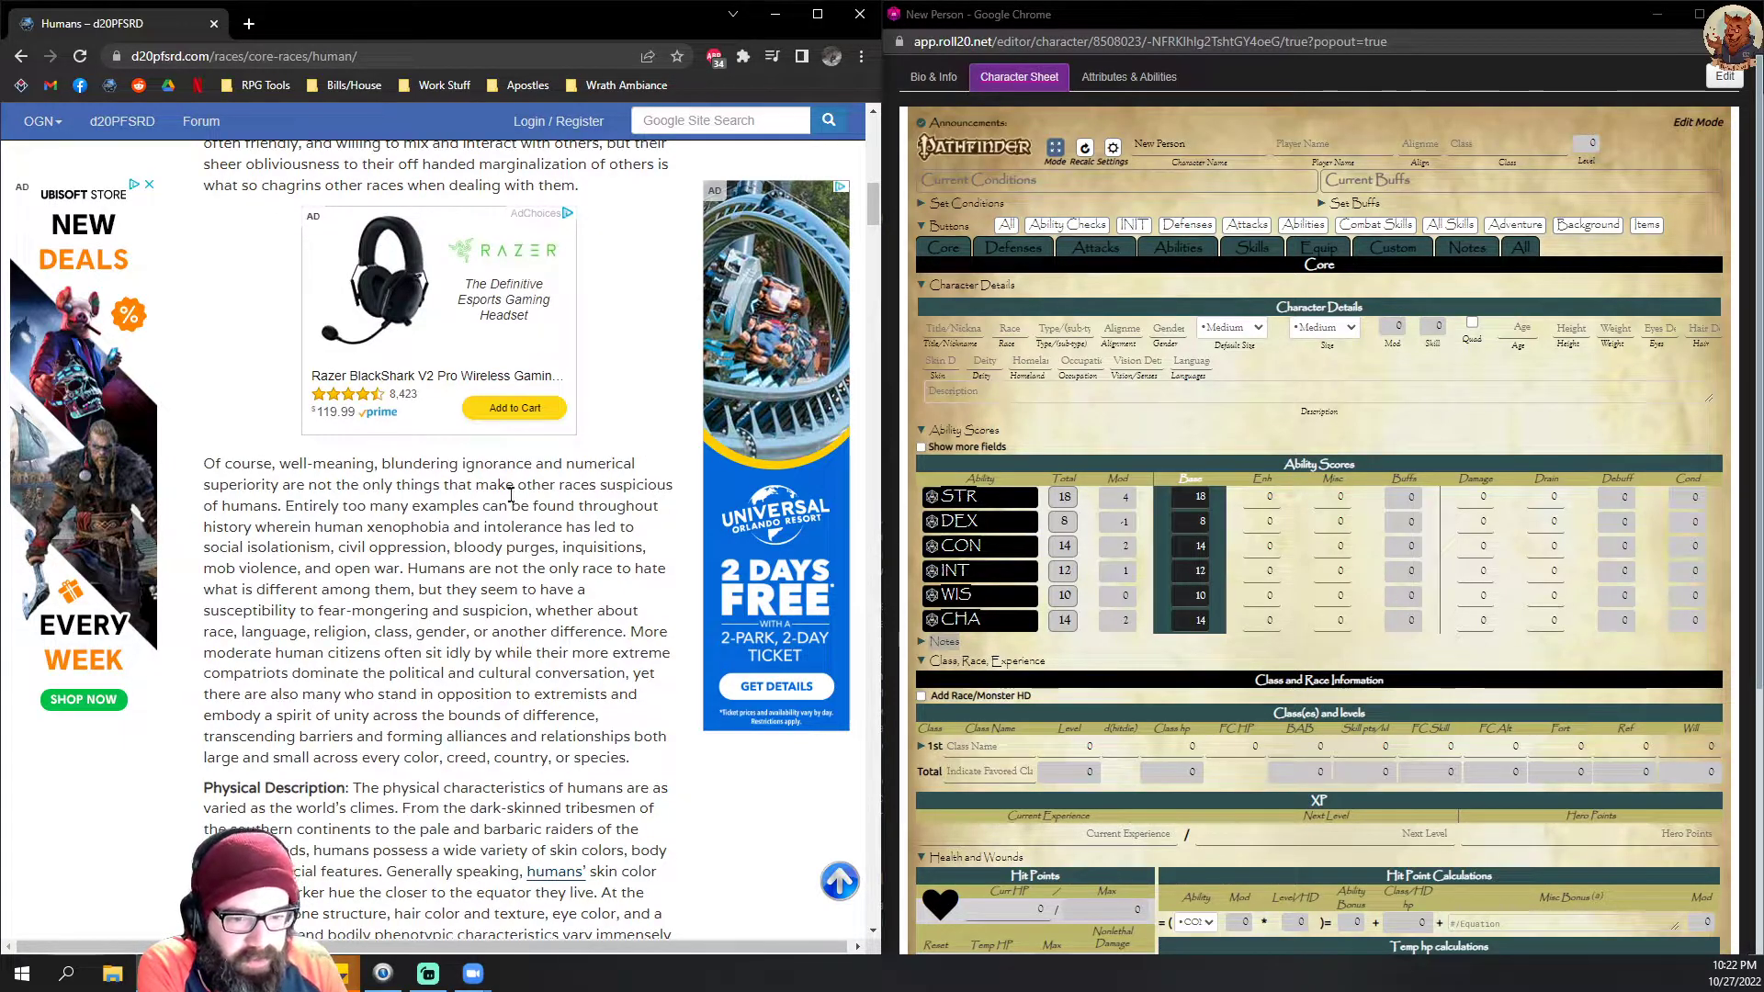
pyautogui.scroll(-15, 522, 463)
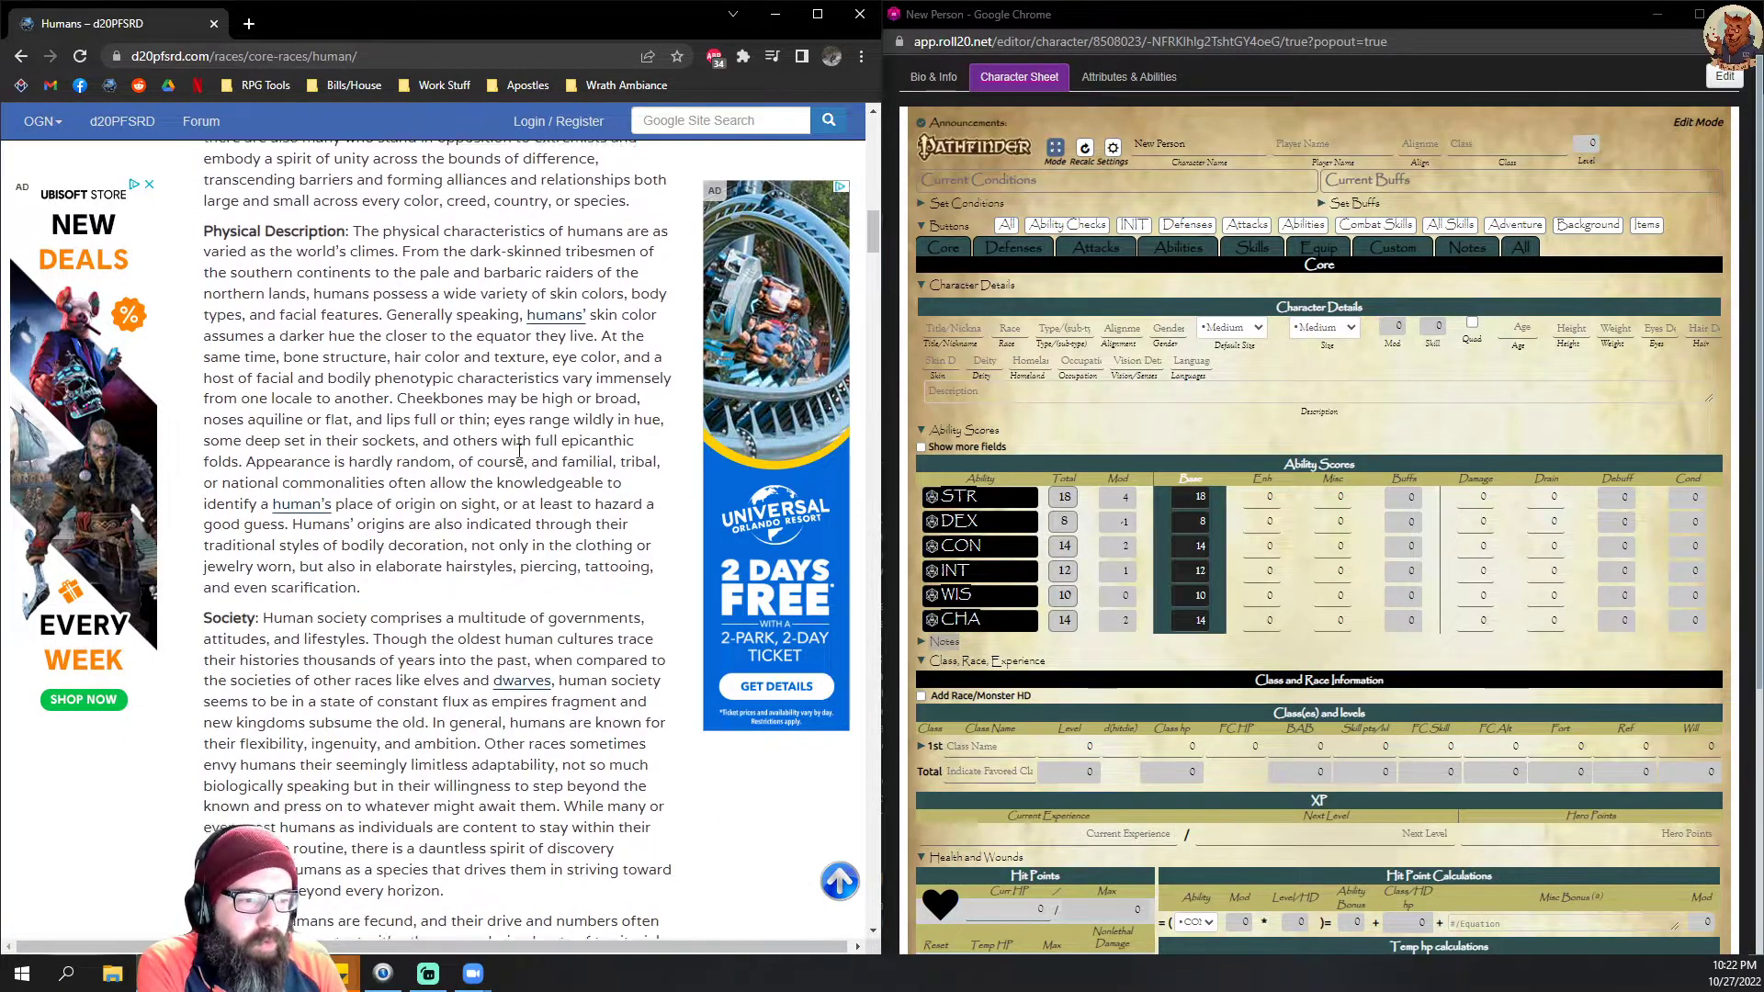
pyautogui.scroll(-12, 494, 452)
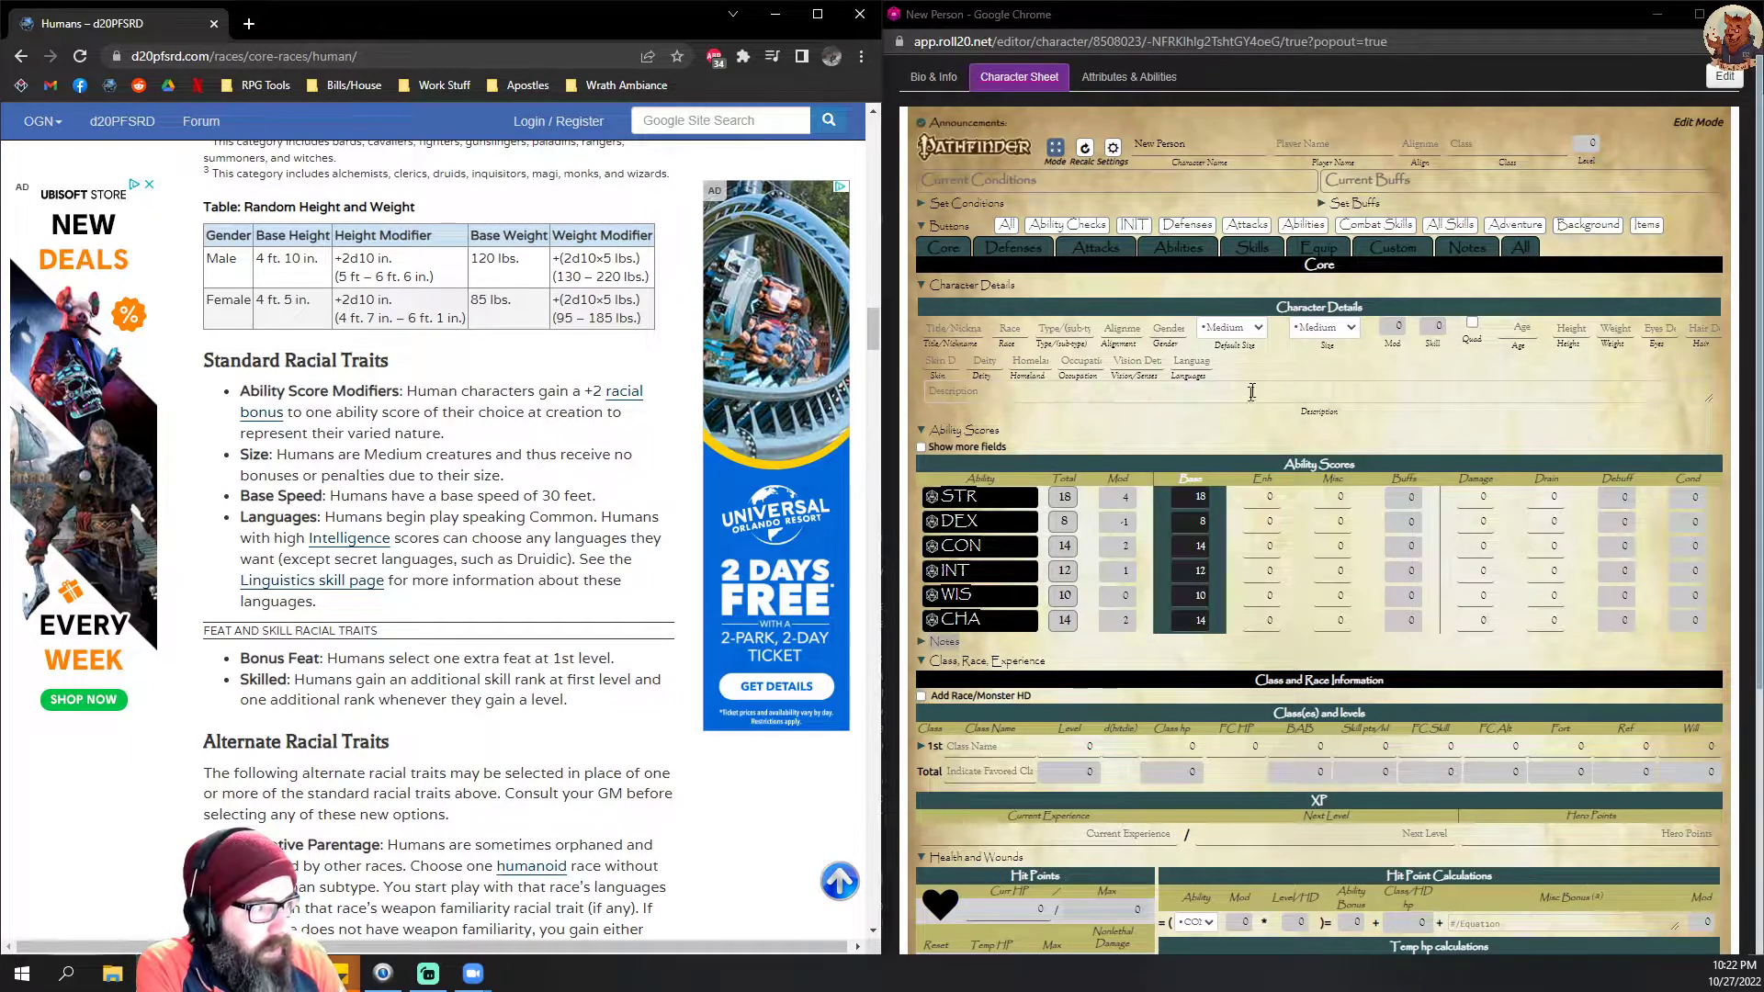
pyautogui.click(1008, 329)
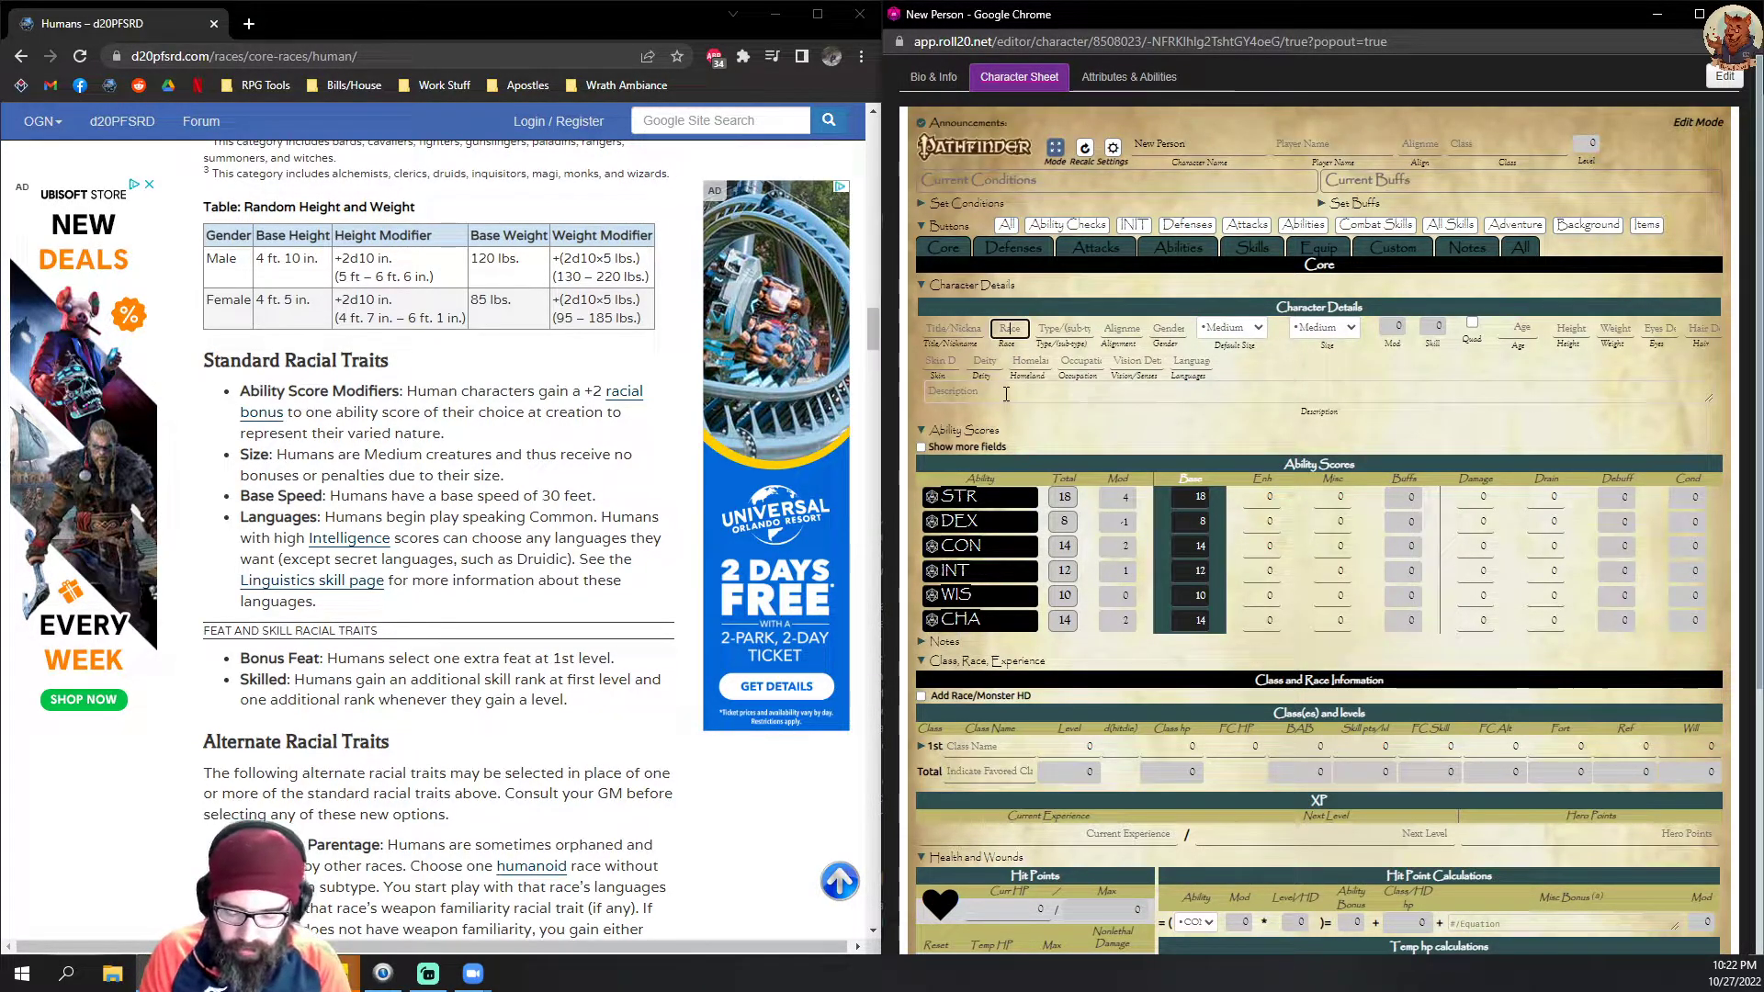
pyautogui.write('Human')
# Step: Set the character's type to Humanoid, correcting the misspelled entry
pyautogui.click(1076, 328)
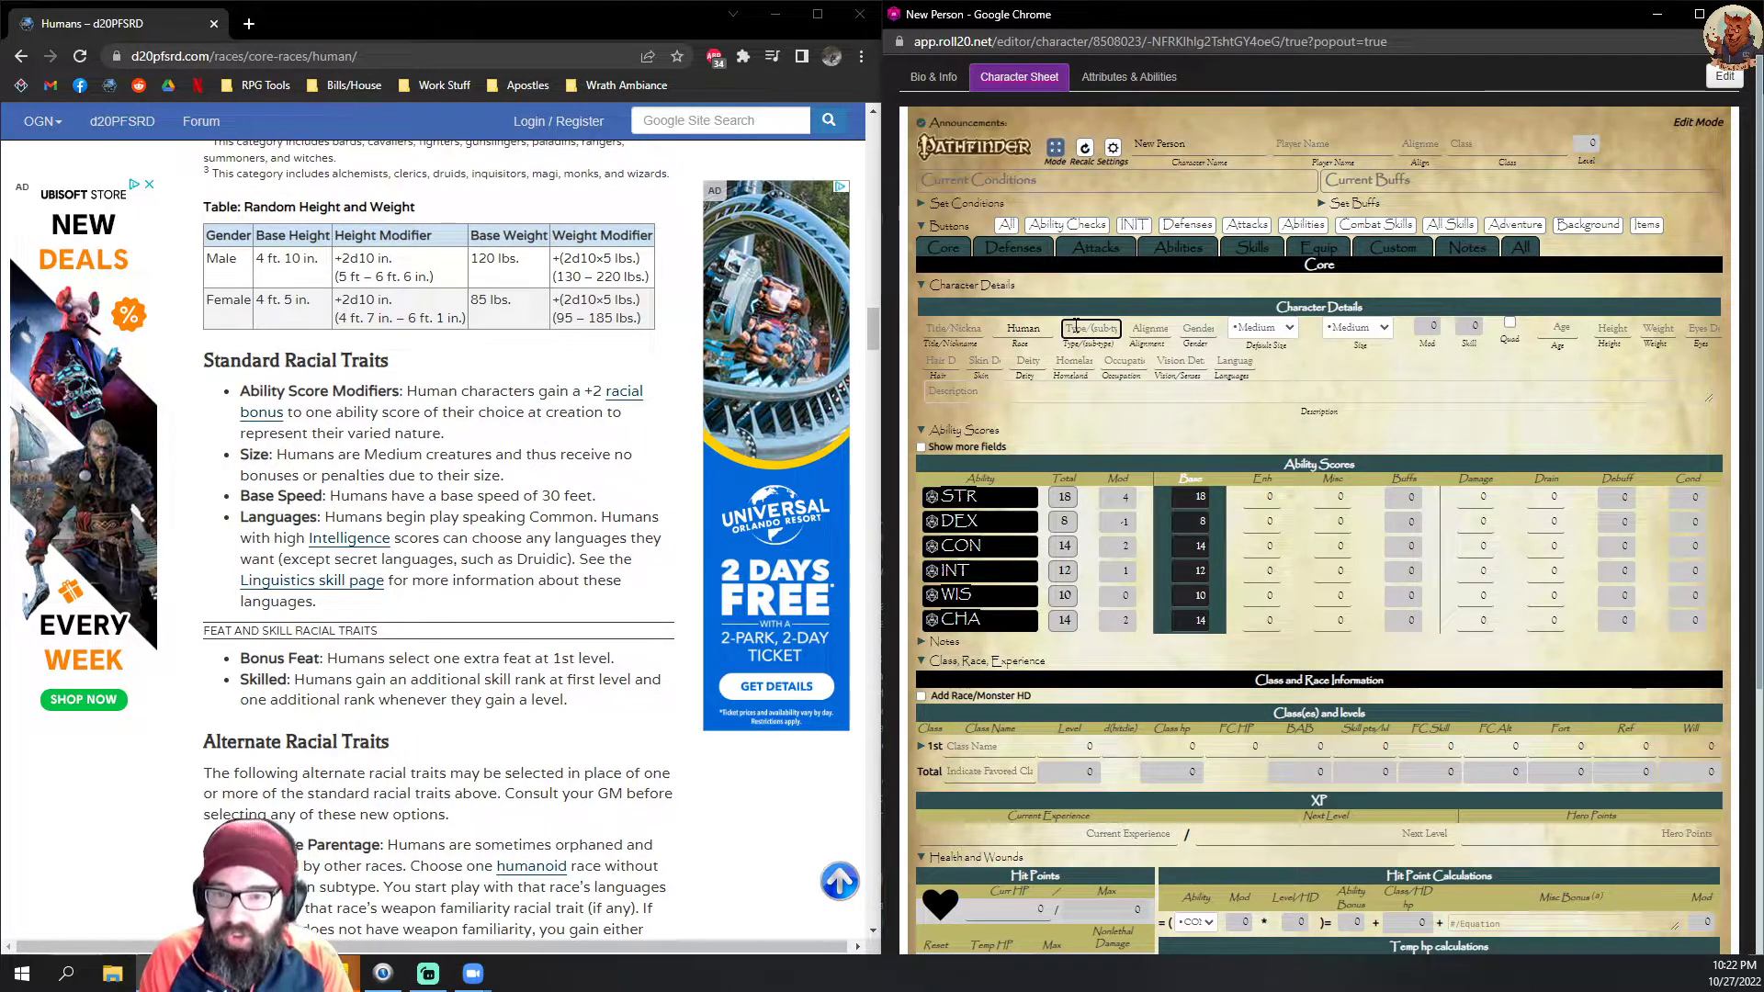
pyautogui.write('Humi')
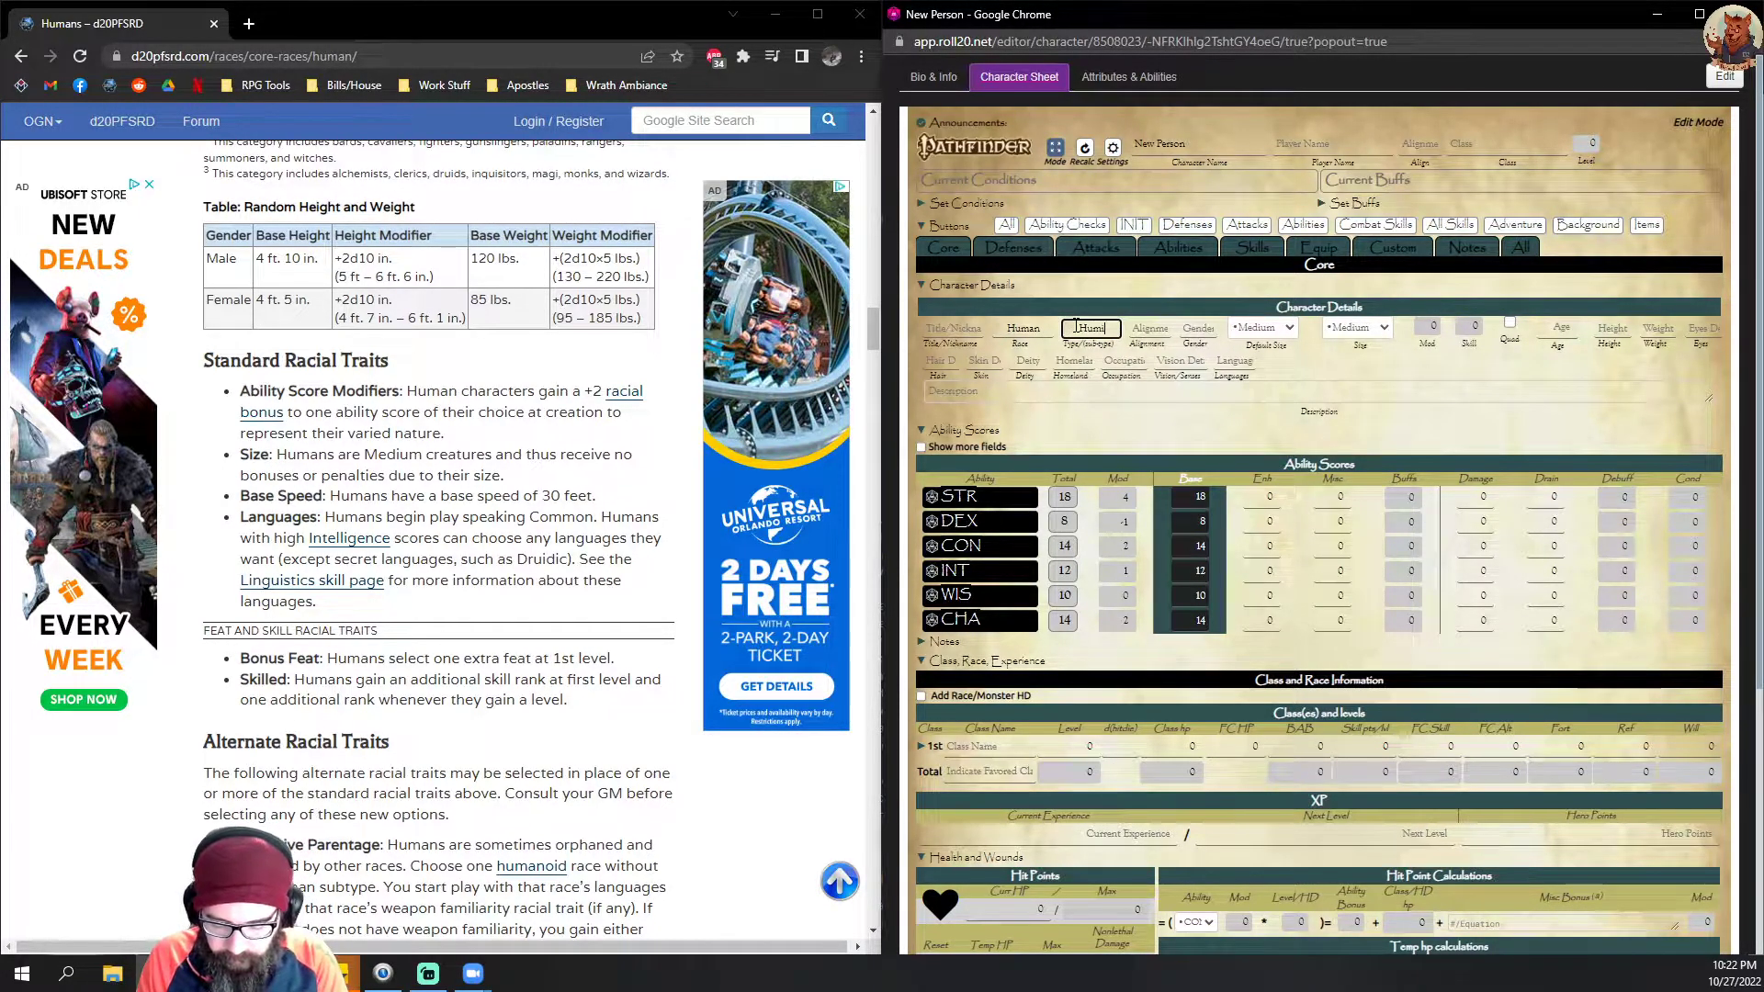
pyautogui.press('BackSpace')
pyautogui.write('anoid')
pyautogui.click(1147, 329)
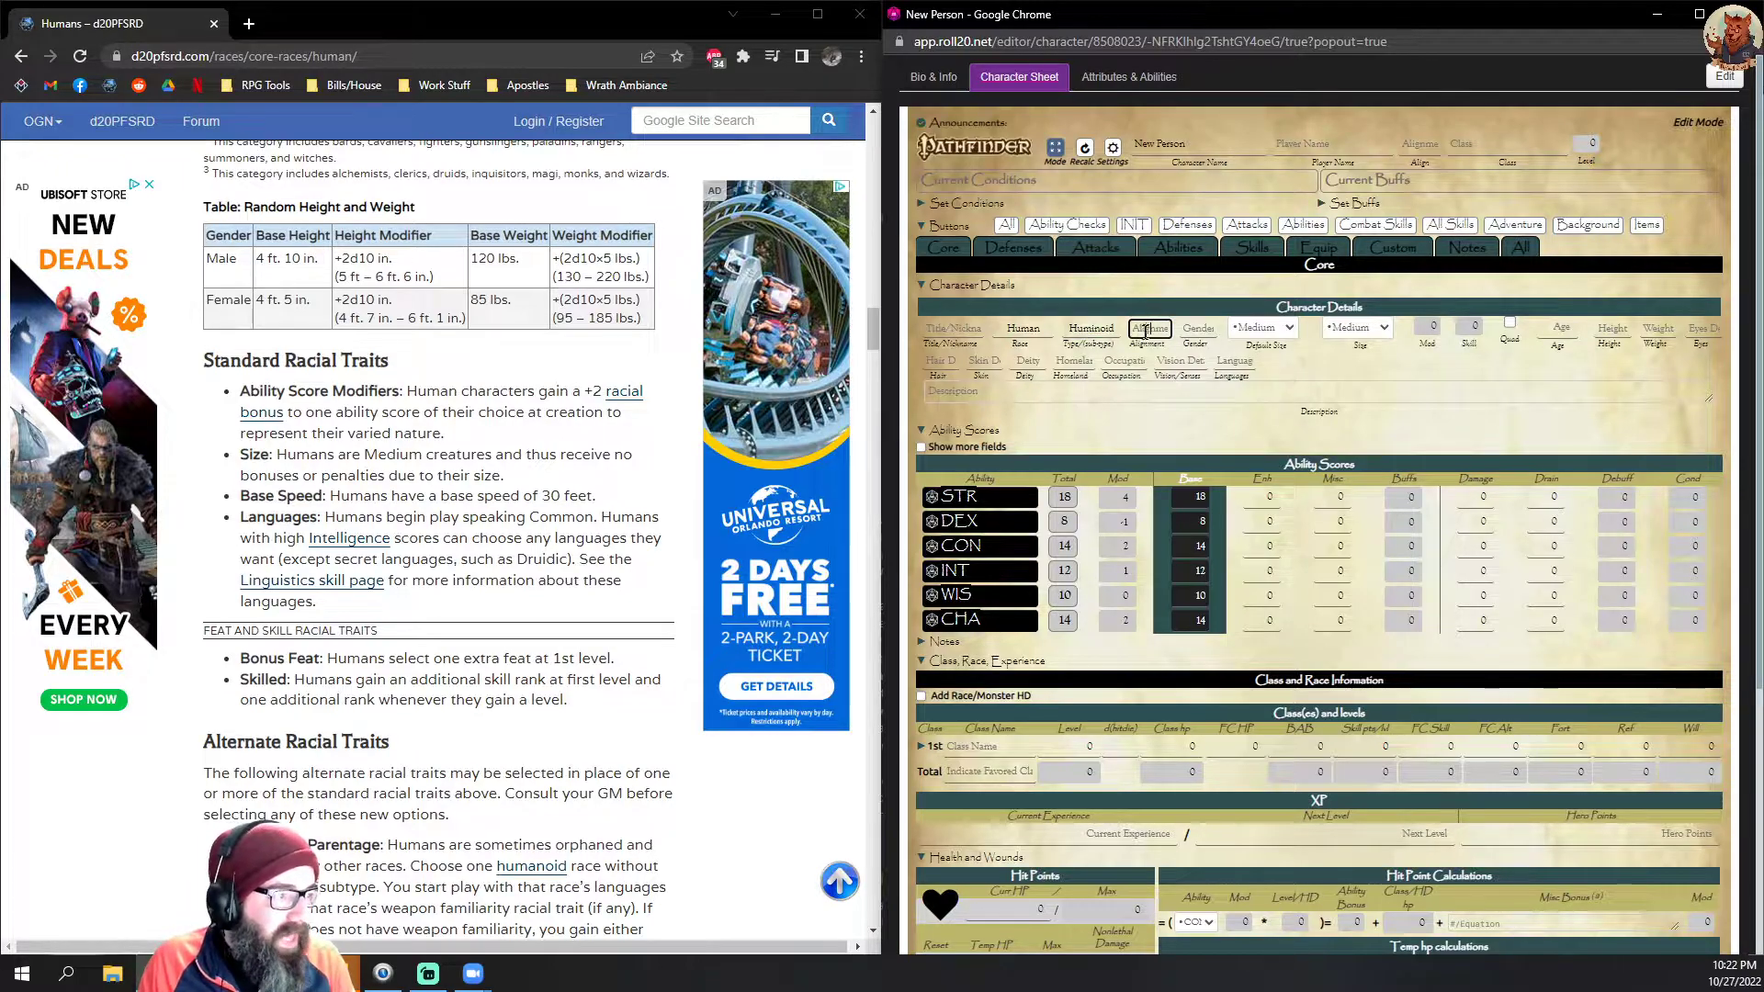
pyautogui.click(1085, 328)
pyautogui.rightClick(1084, 330)
pyautogui.click(1132, 350)
# Step: Set the character's alignment to CG
pyautogui.click(1164, 327)
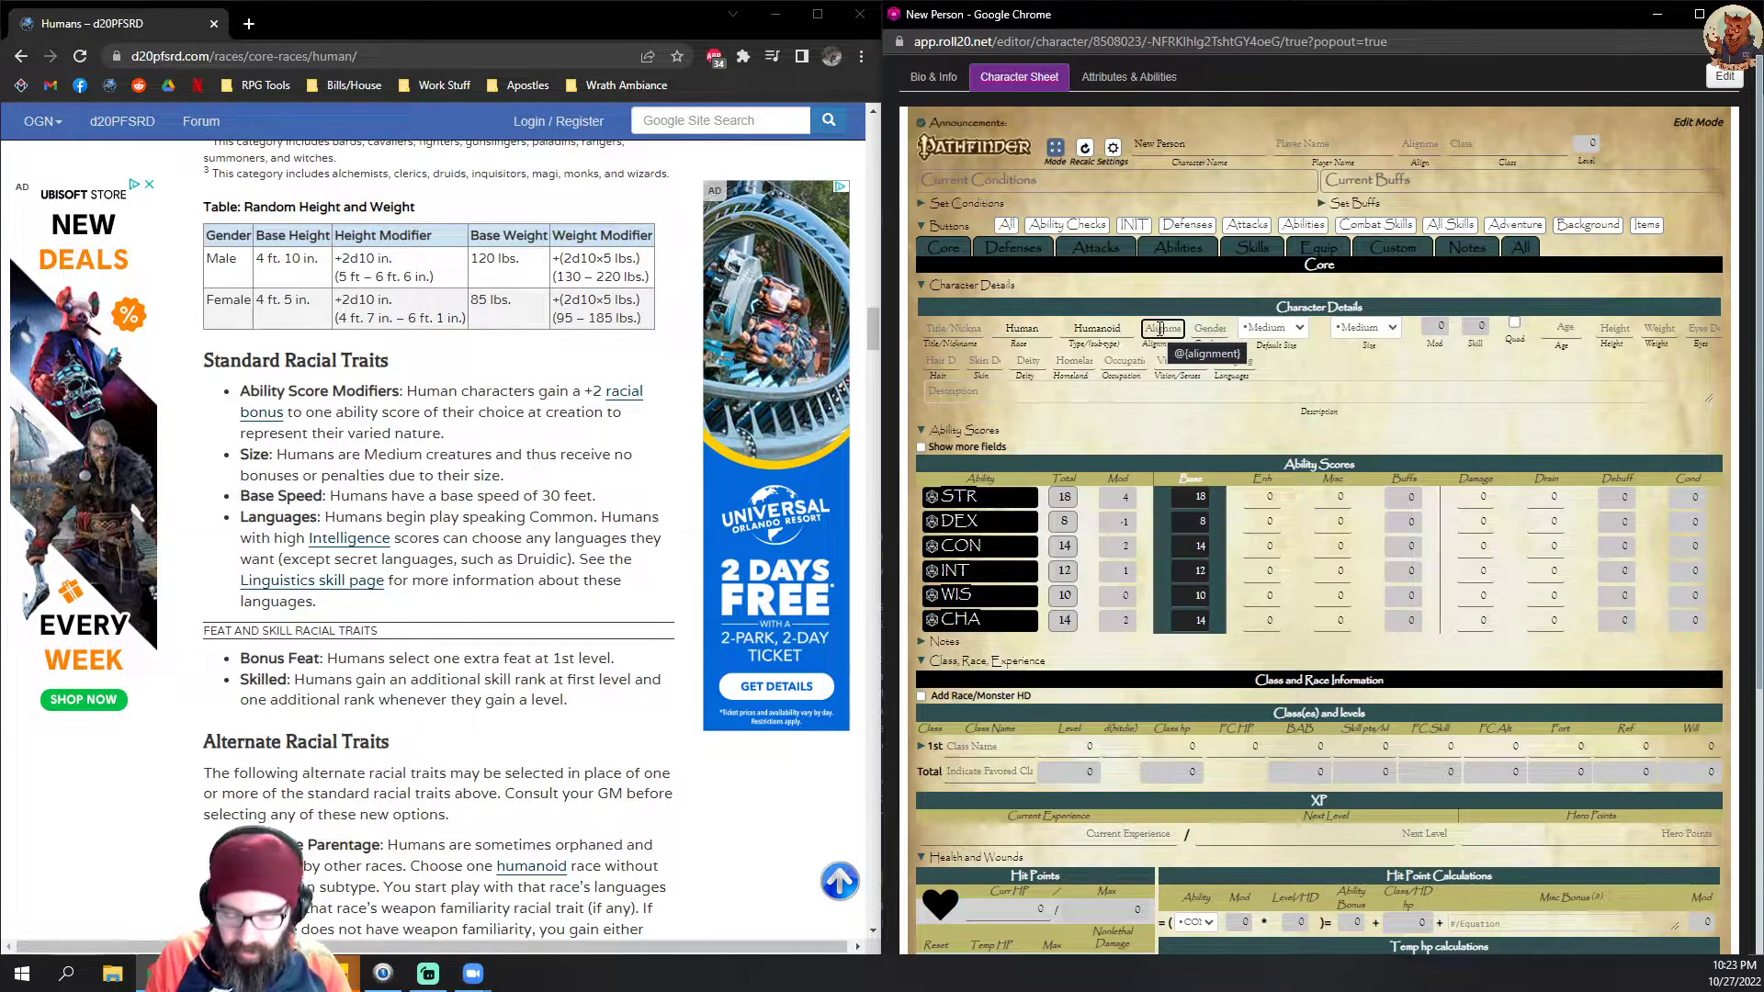
pyautogui.write('CG')
pyautogui.click(1401, 390)
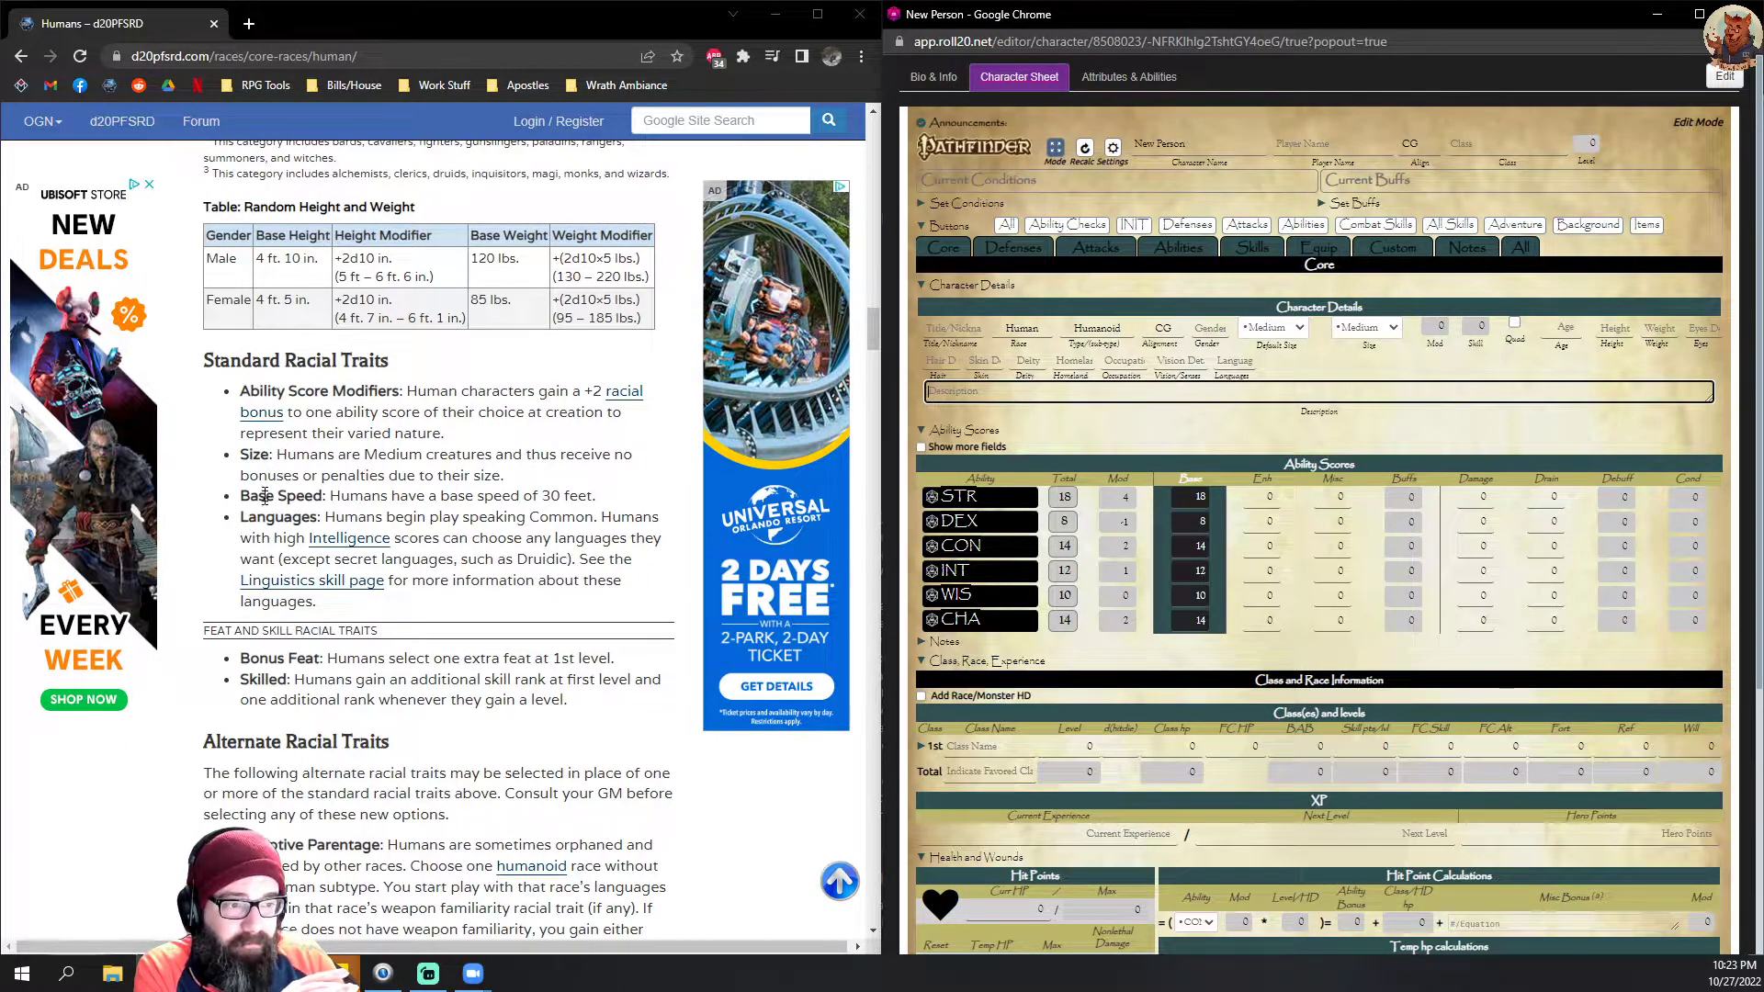
# Step: Check the size trait and random starting ages on the Humans page, and set the character's age to 19
pyautogui.moveTo(277, 454); pyautogui.dragTo(611, 477)
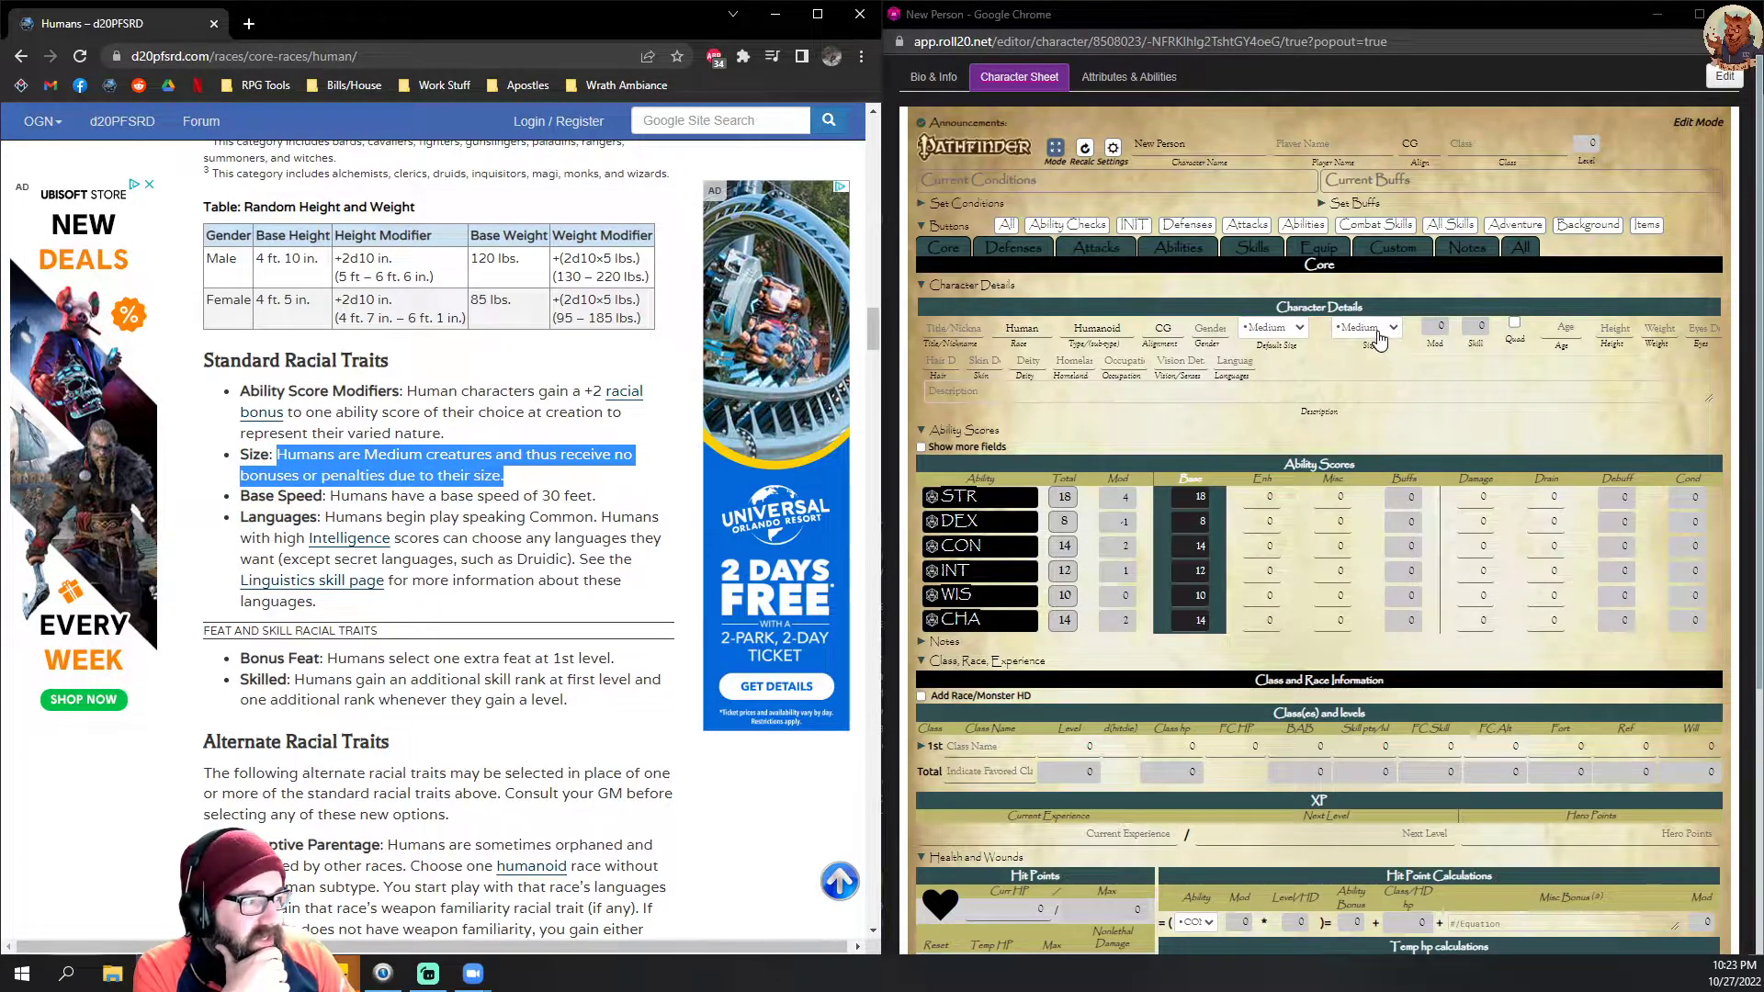
pyautogui.click(1565, 333)
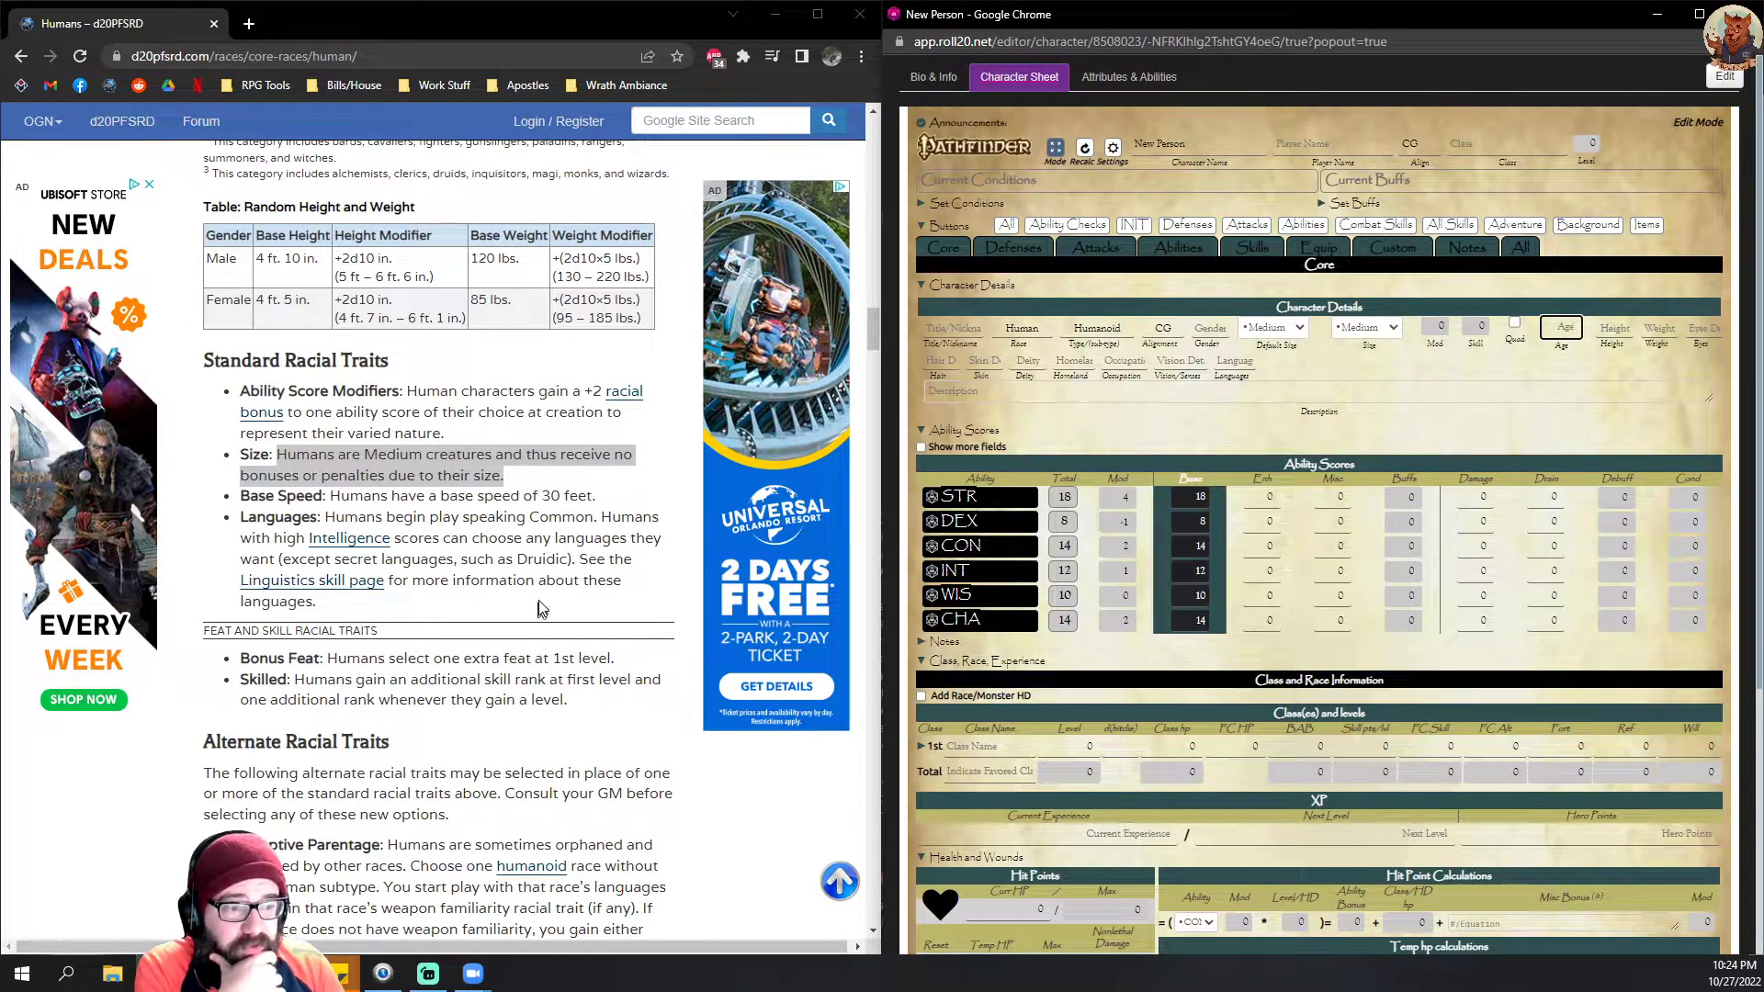
pyautogui.scroll(3, 542, 609)
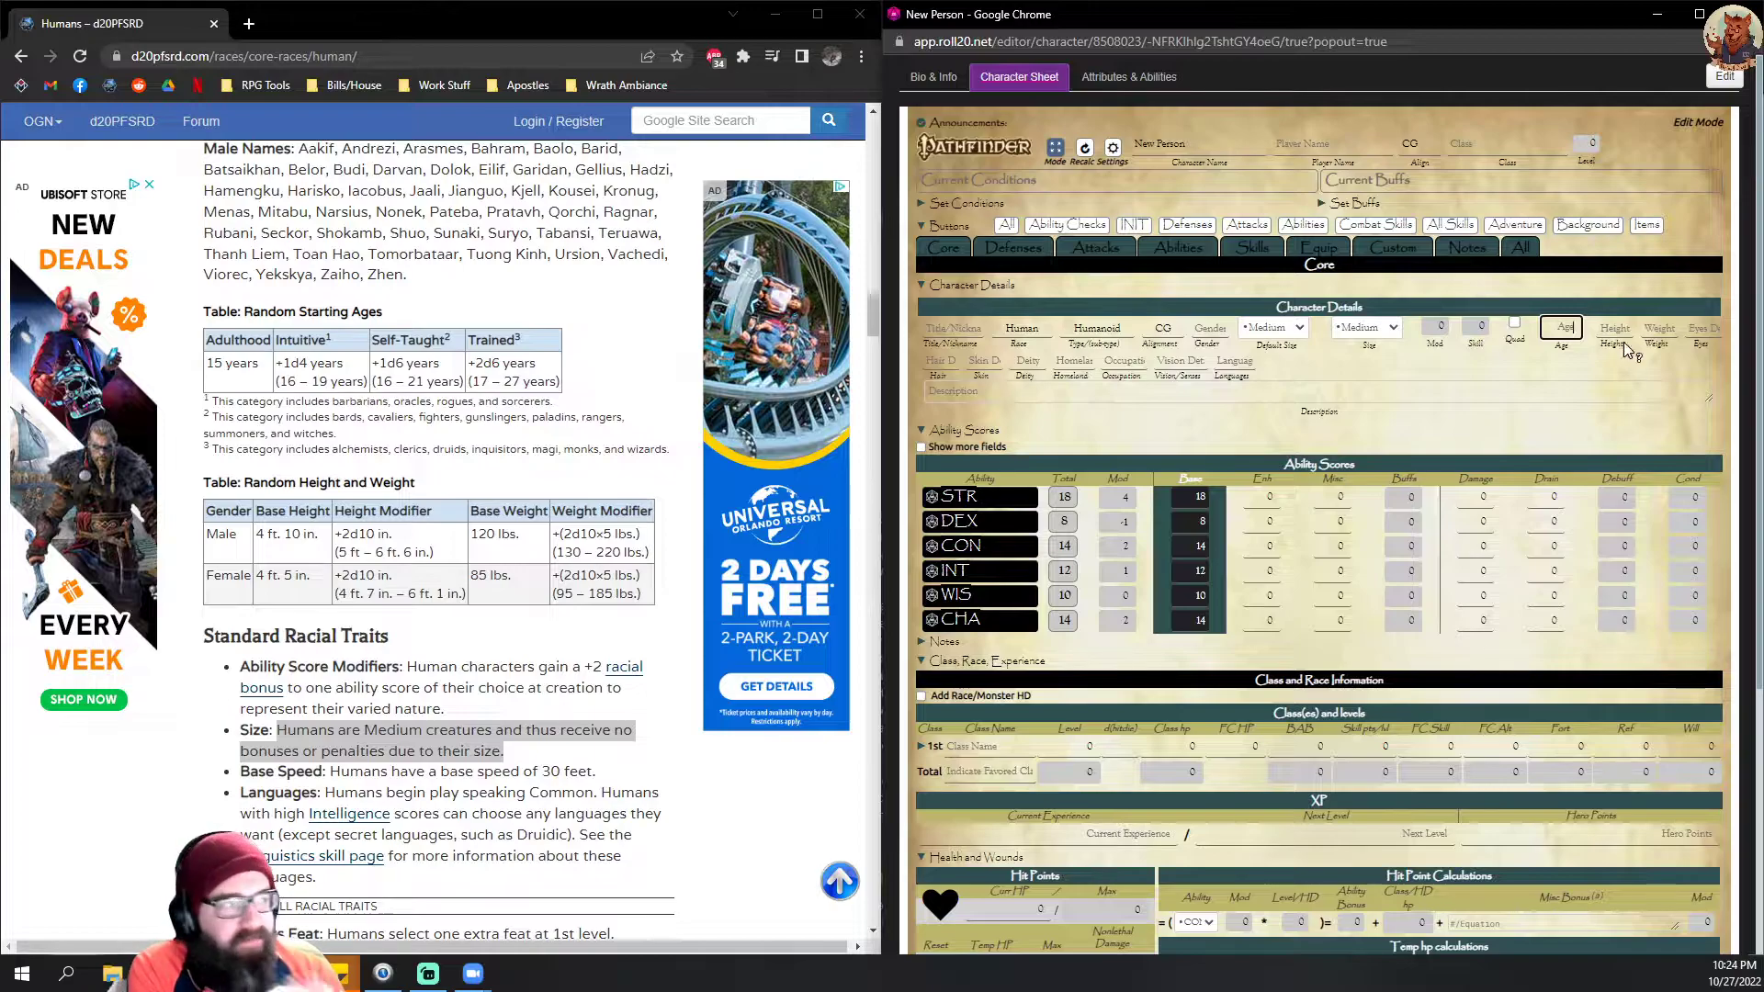
pyautogui.click(1560, 327)
pyautogui.write('19')
pyautogui.click(1477, 395)
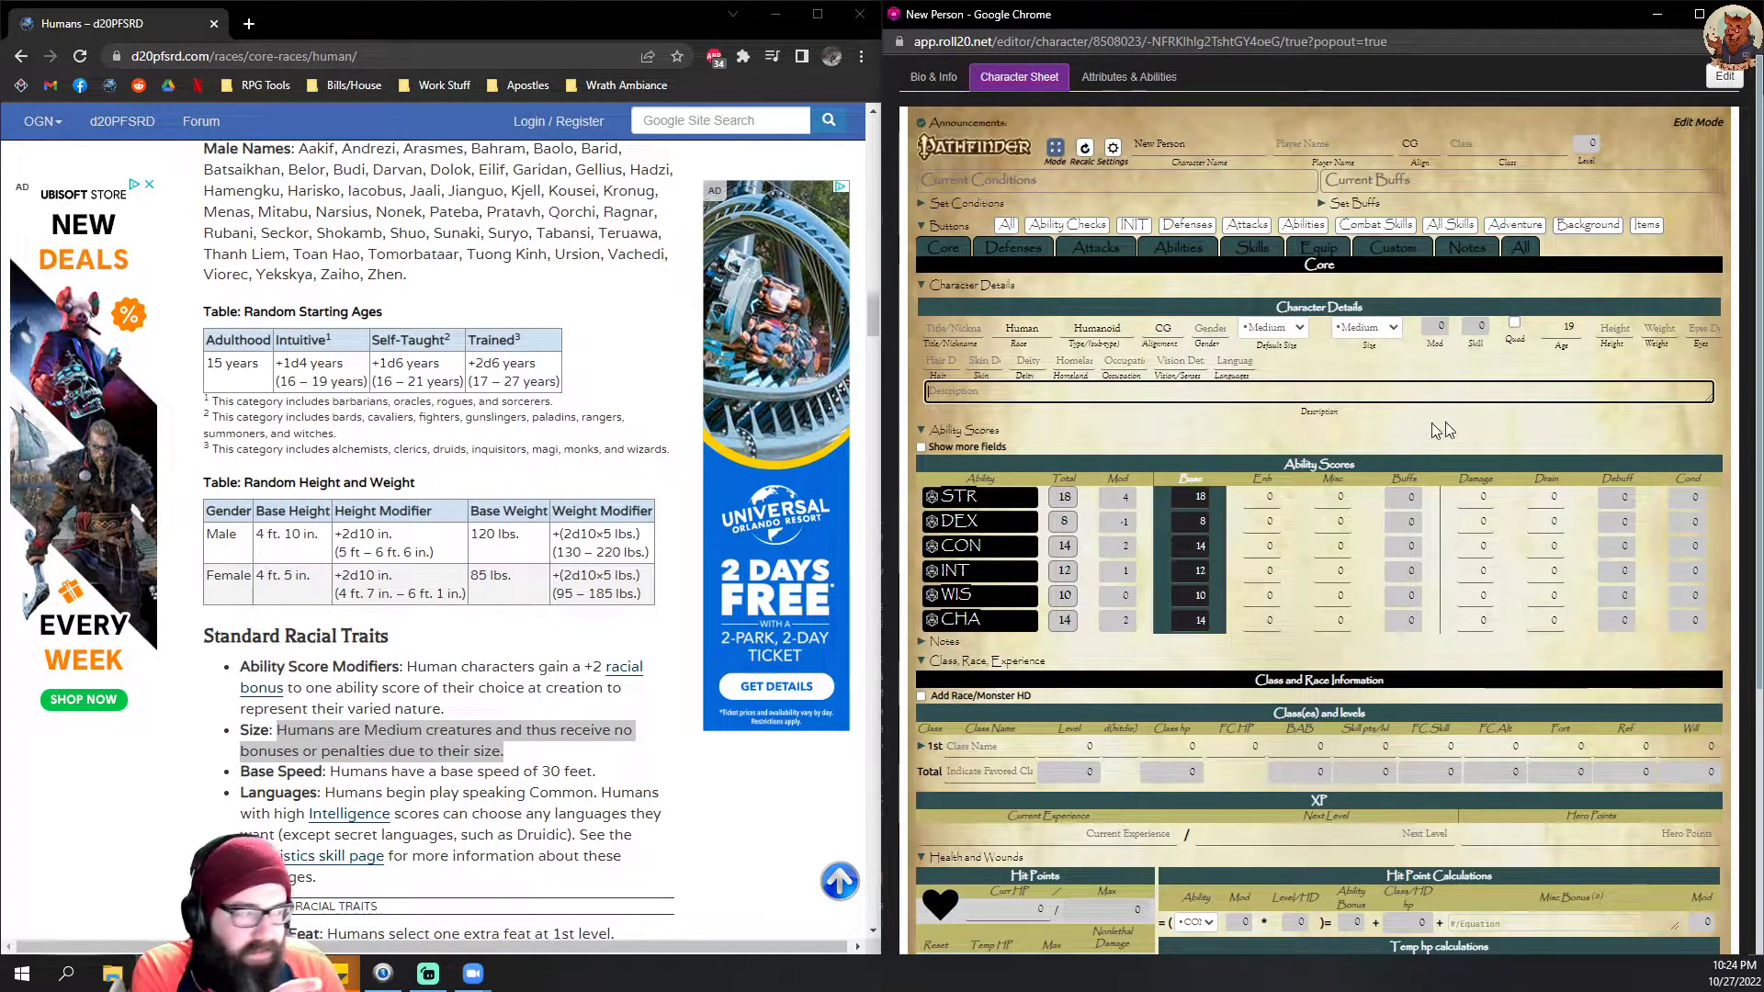
# Step: Check the female base height and modifier on the Humans page, and roll [[2d10]] in the Pathfinder Character Chest game's chat
pyautogui.click(1610, 328)
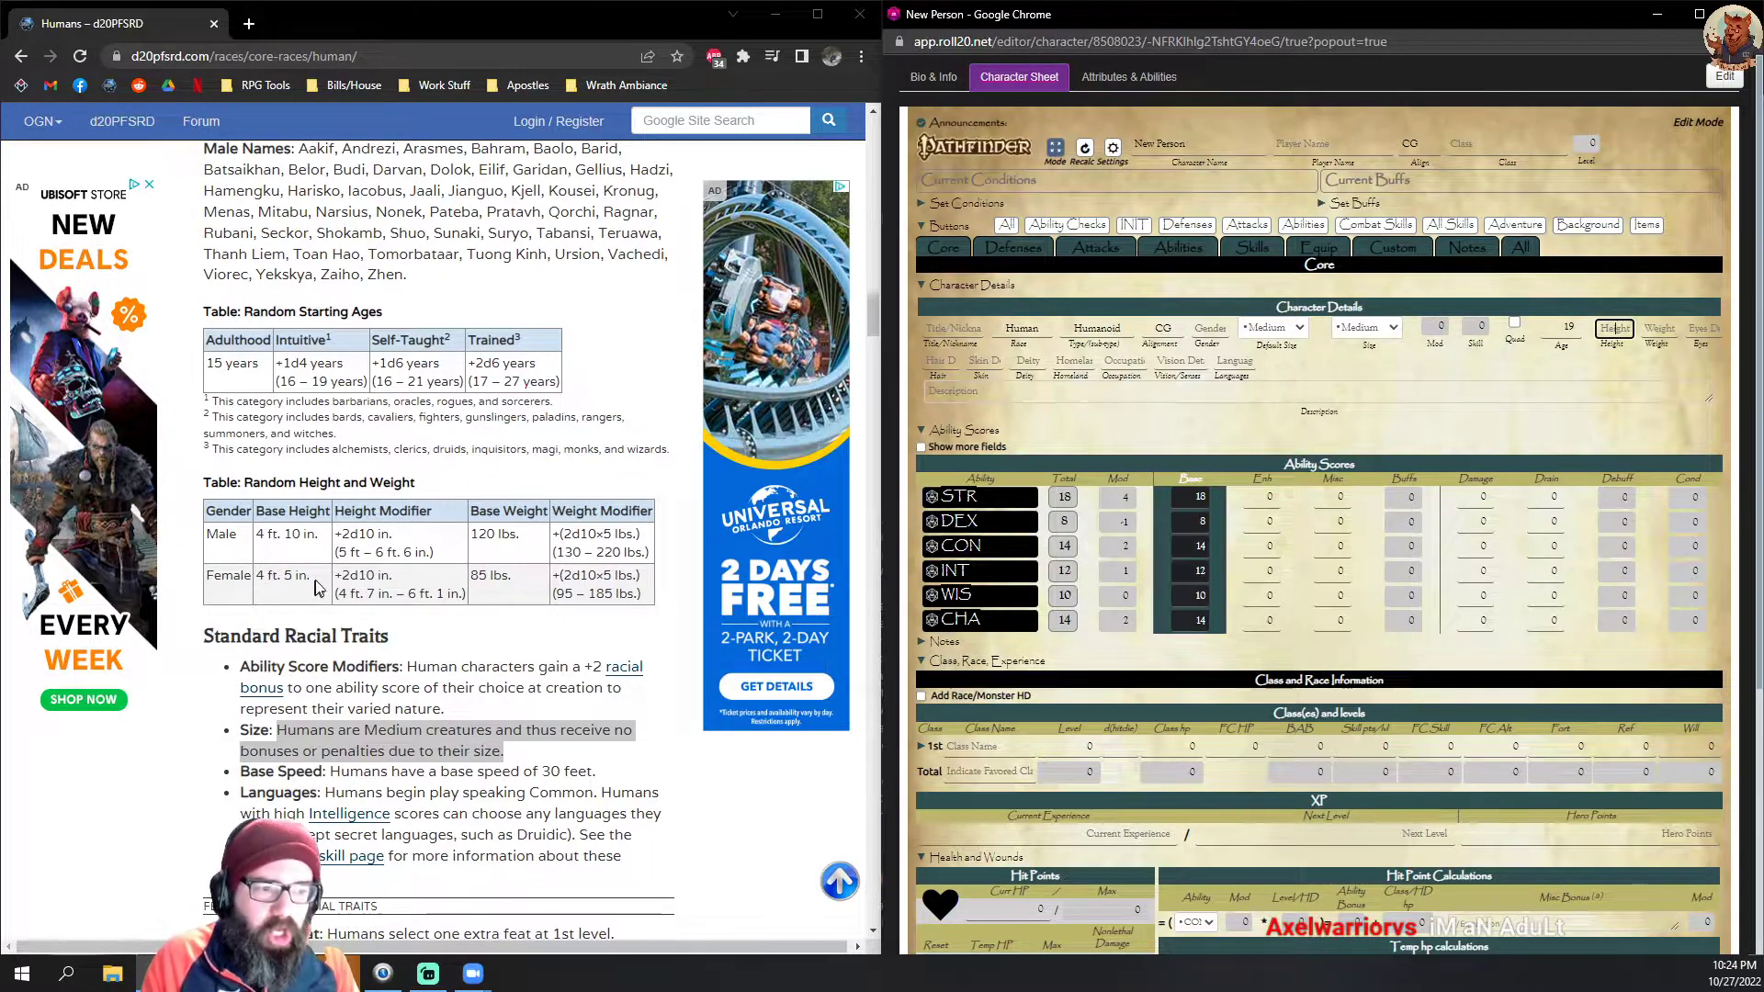
pyautogui.moveTo(256, 577); pyautogui.dragTo(312, 577)
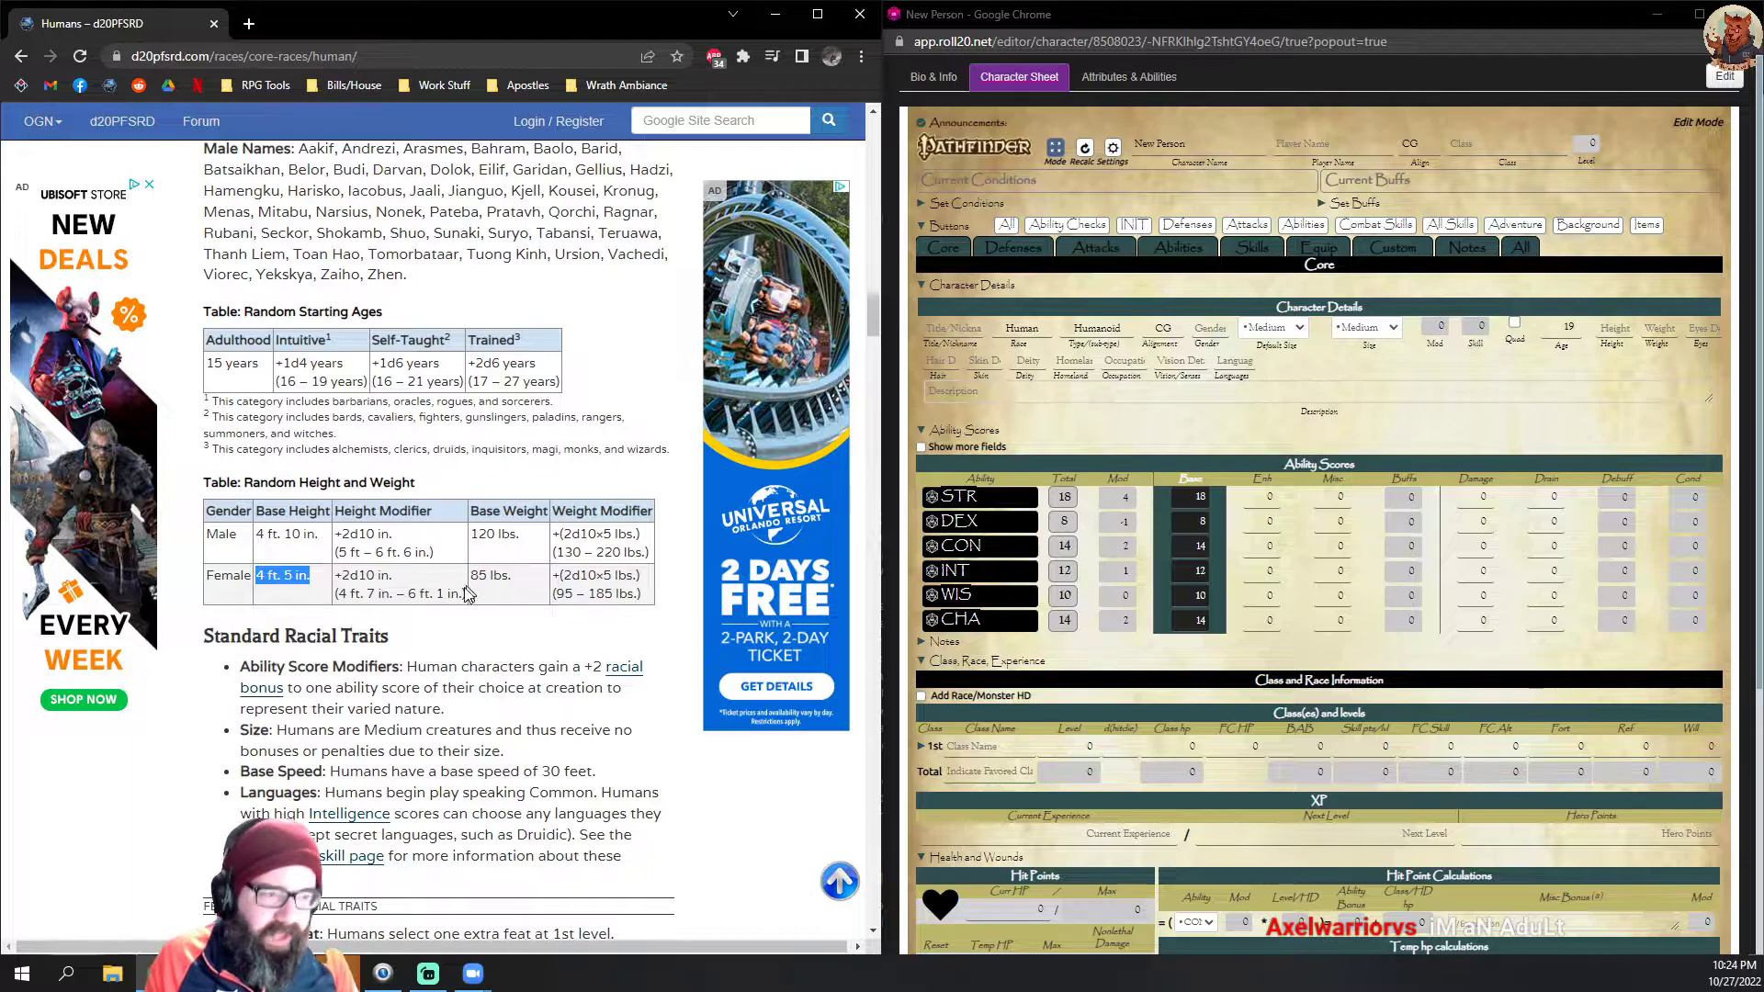
pyautogui.moveTo(395, 575); pyautogui.dragTo(371, 578)
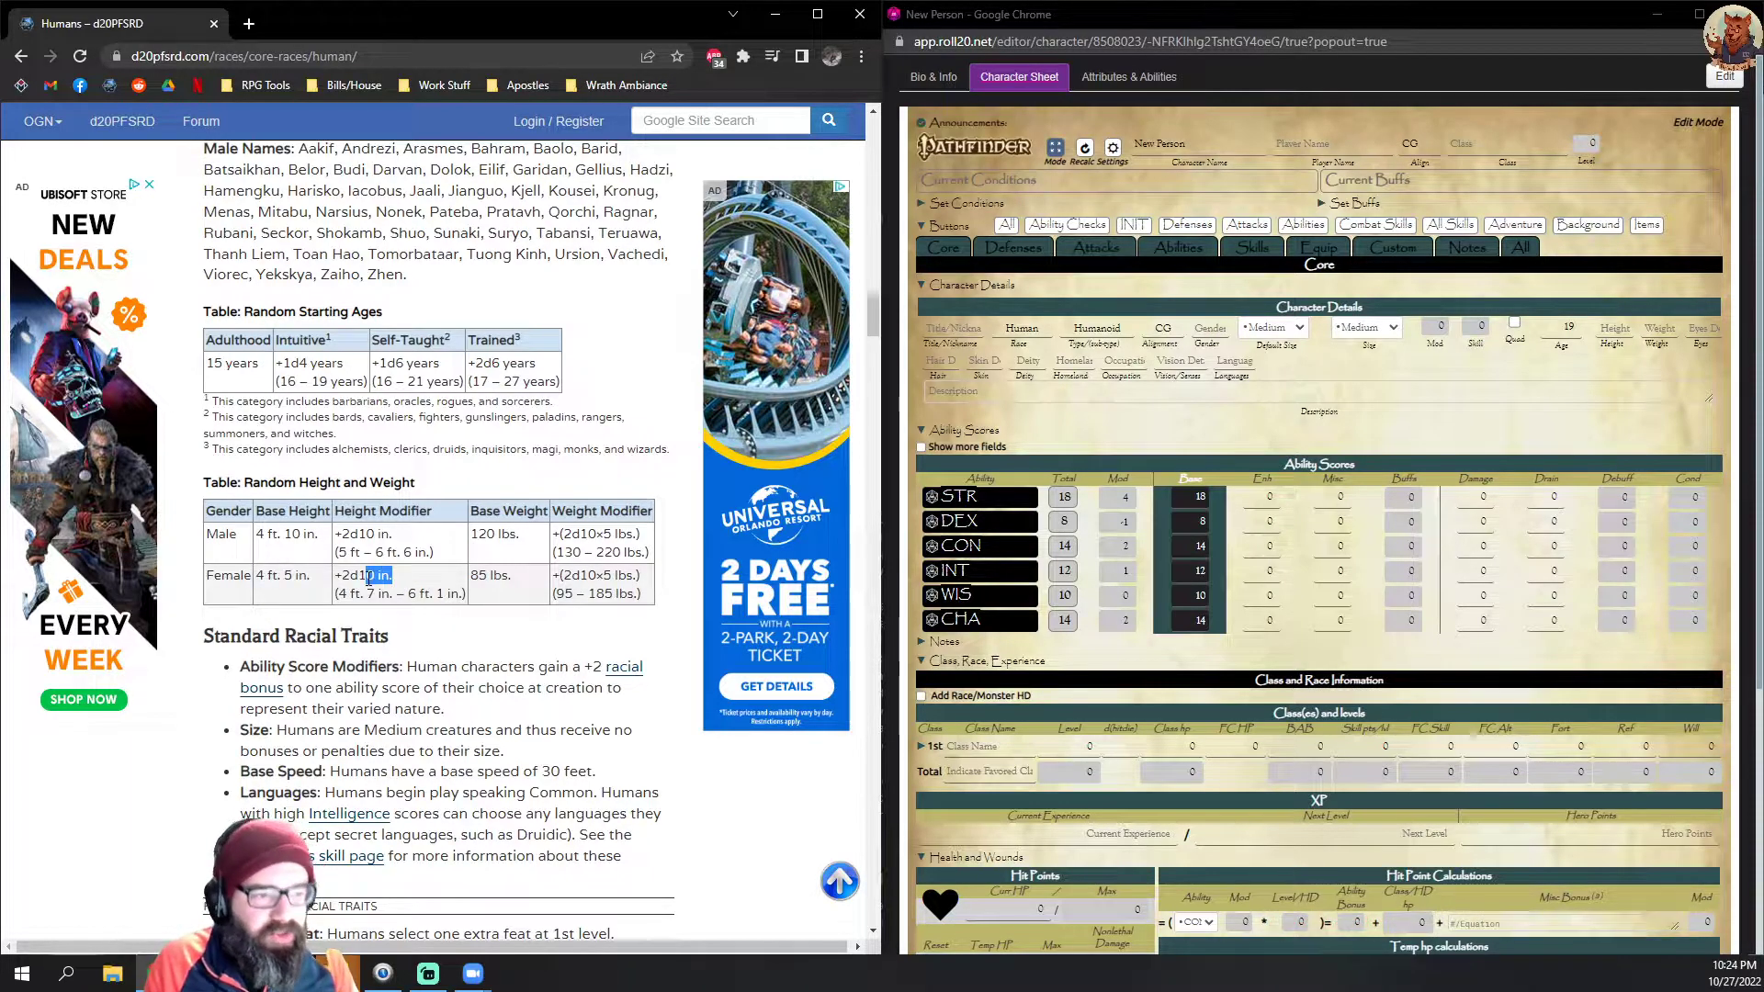
pyautogui.click(372, 578)
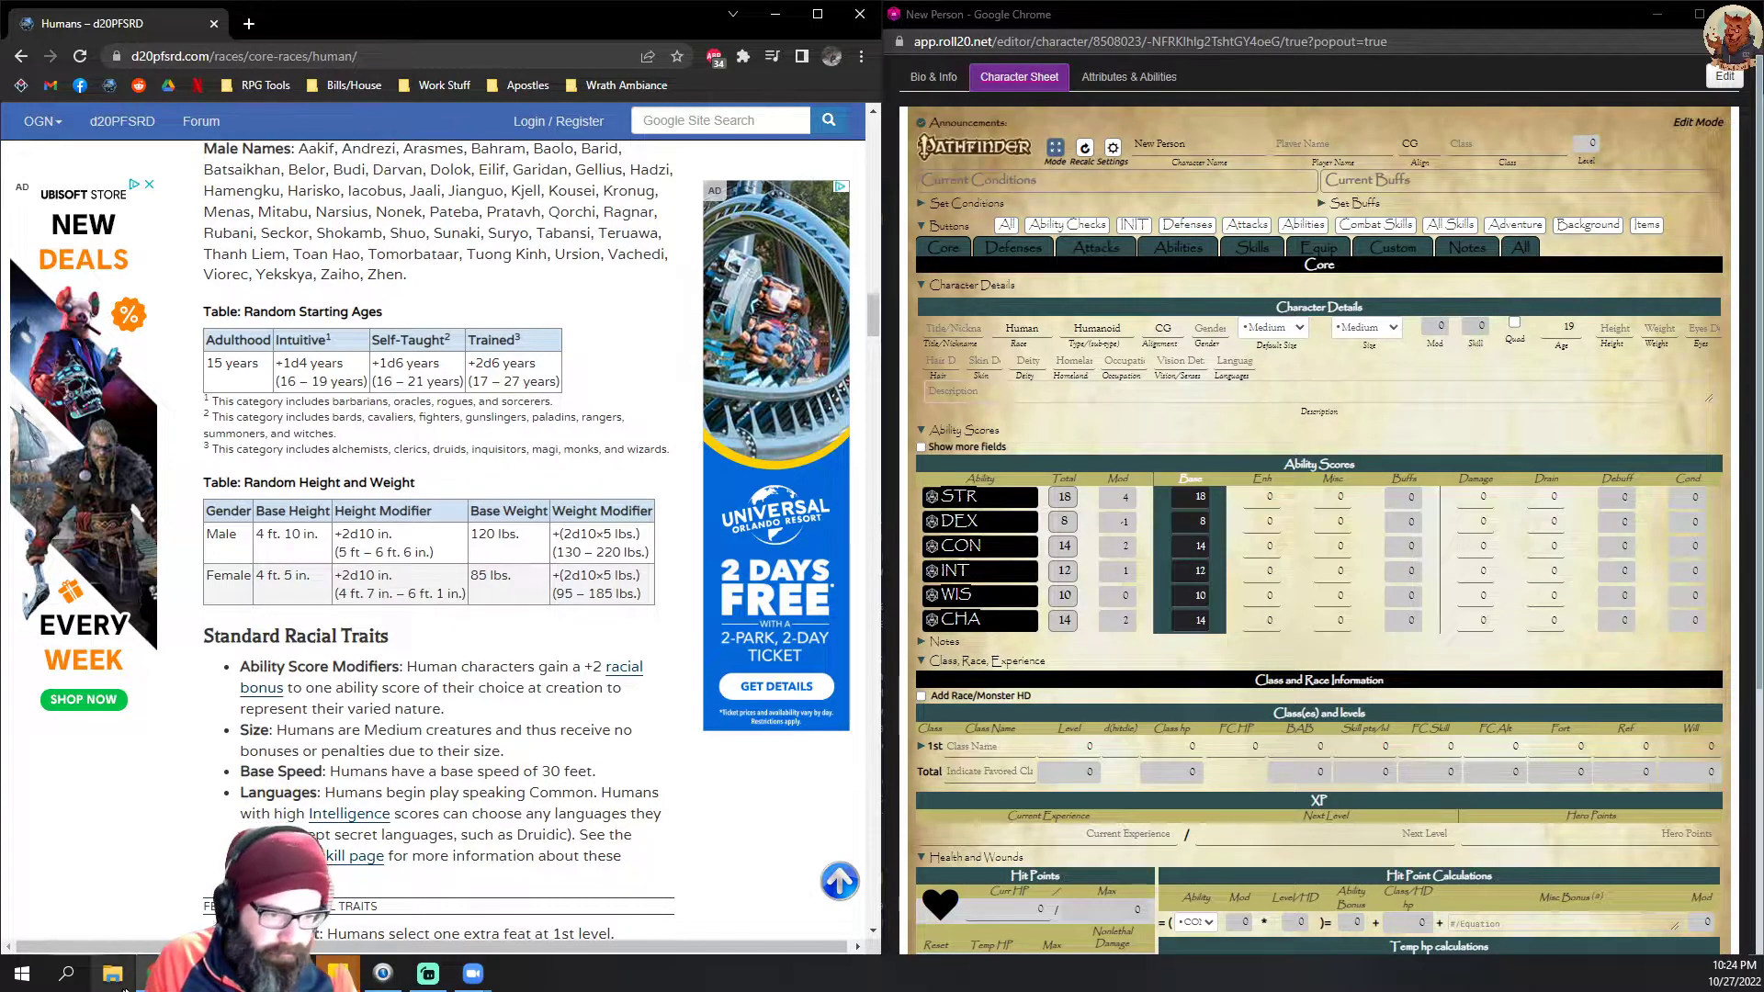
pyautogui.moveTo(155, 974)
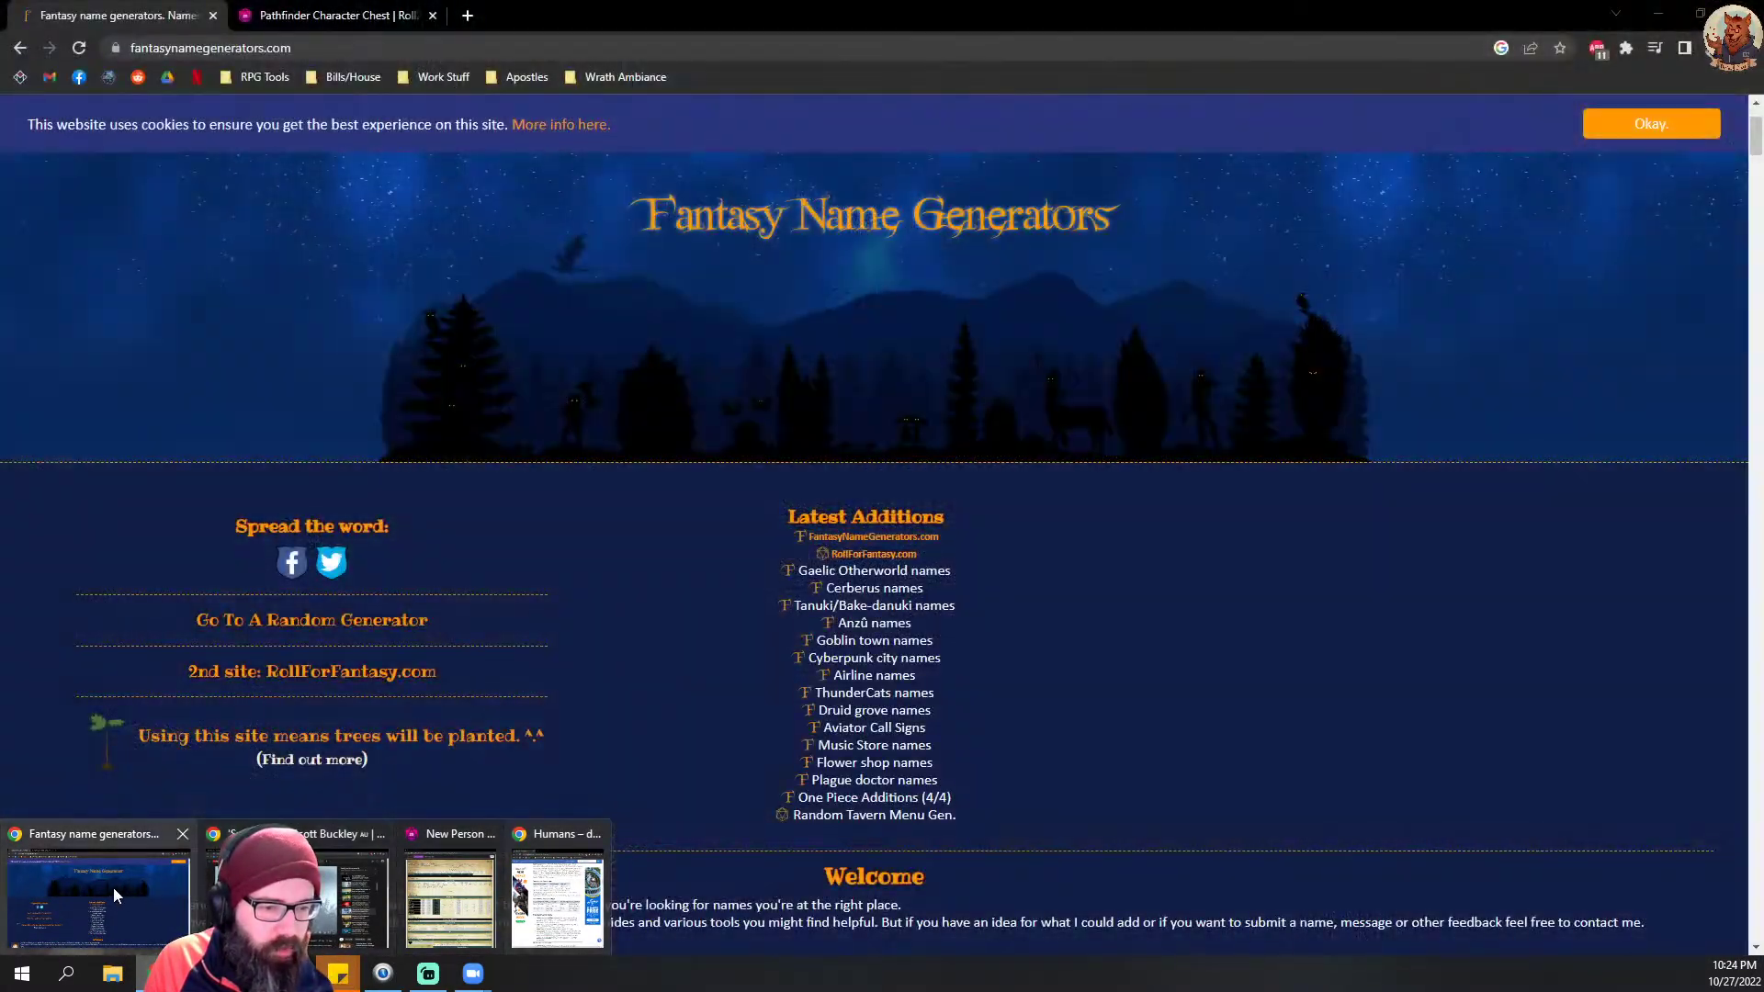
pyautogui.click(113, 885)
pyautogui.click(335, 16)
pyautogui.click(1526, 108)
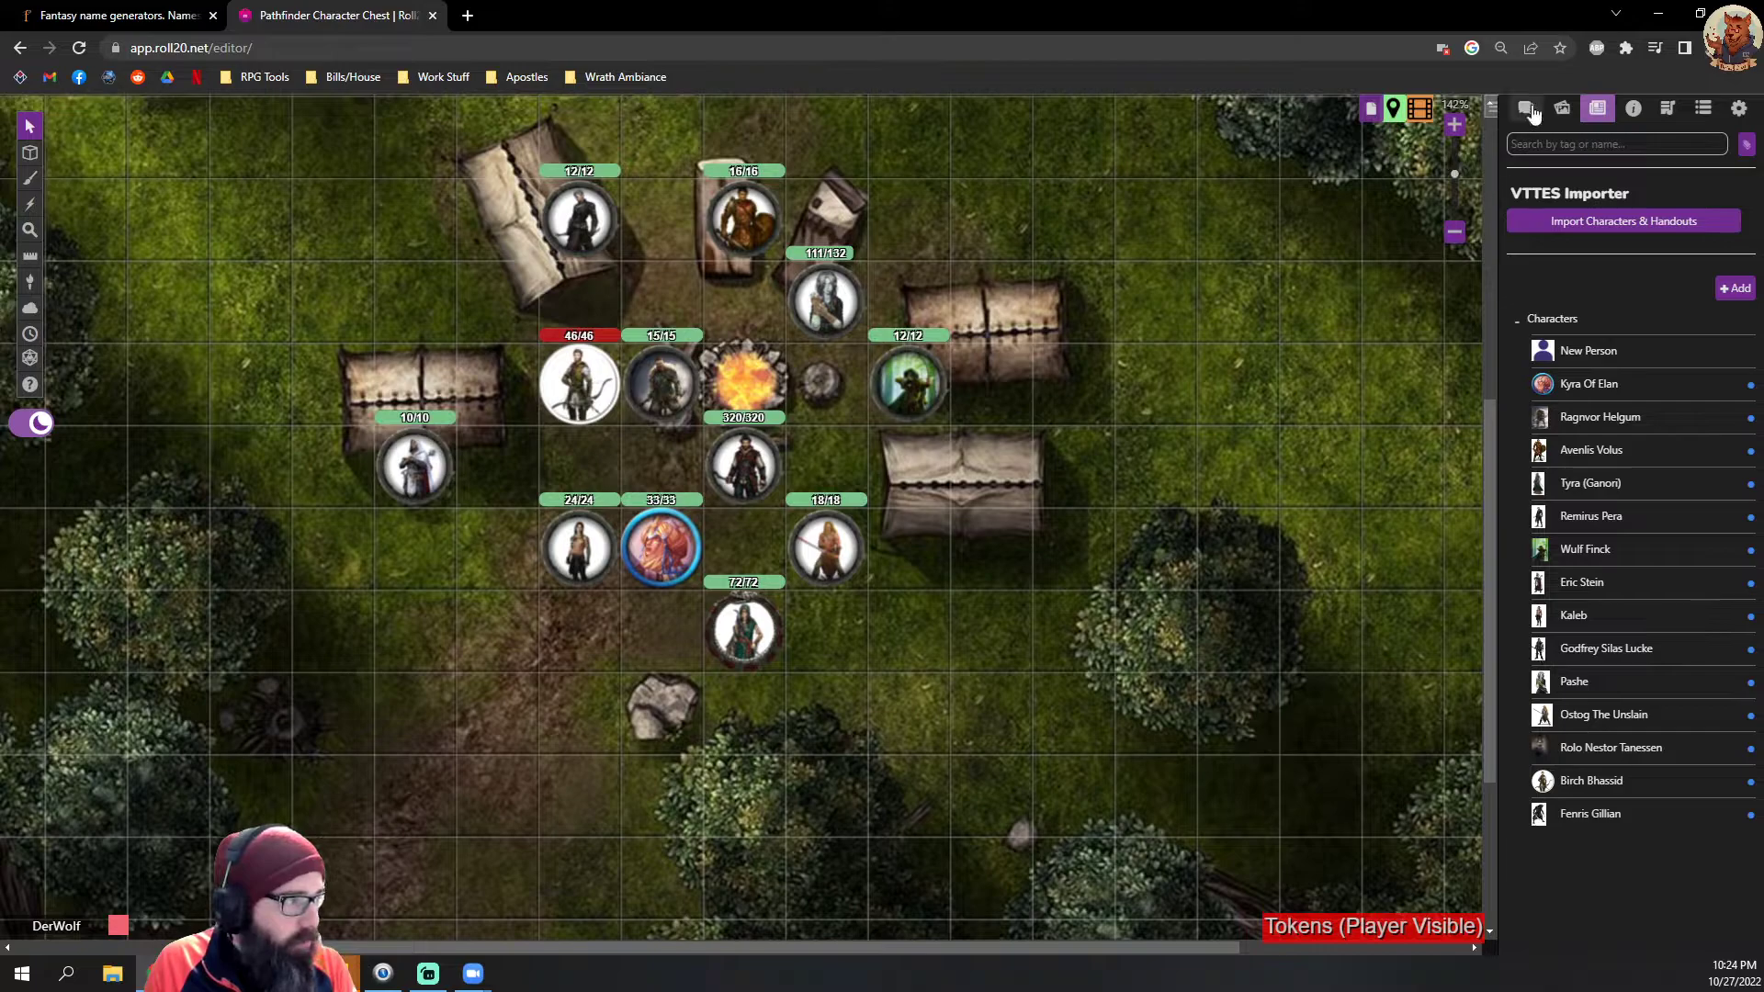
pyautogui.click(1576, 889)
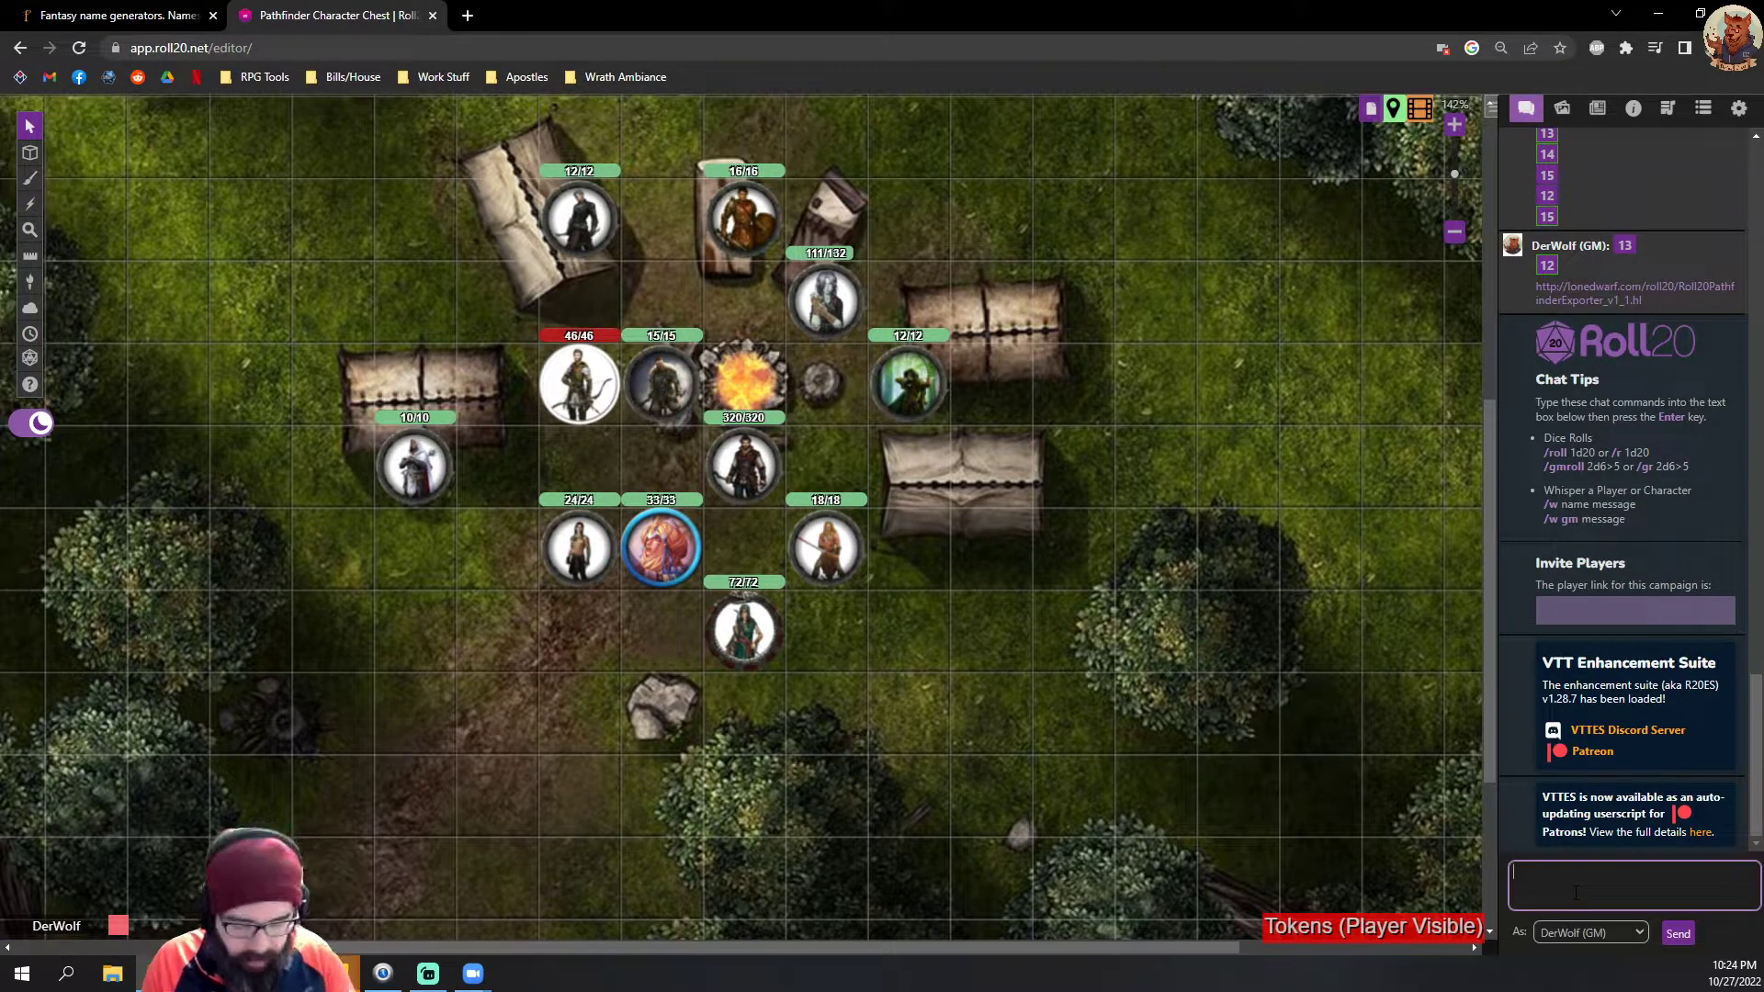
pyautogui.write('[[2d10]]')
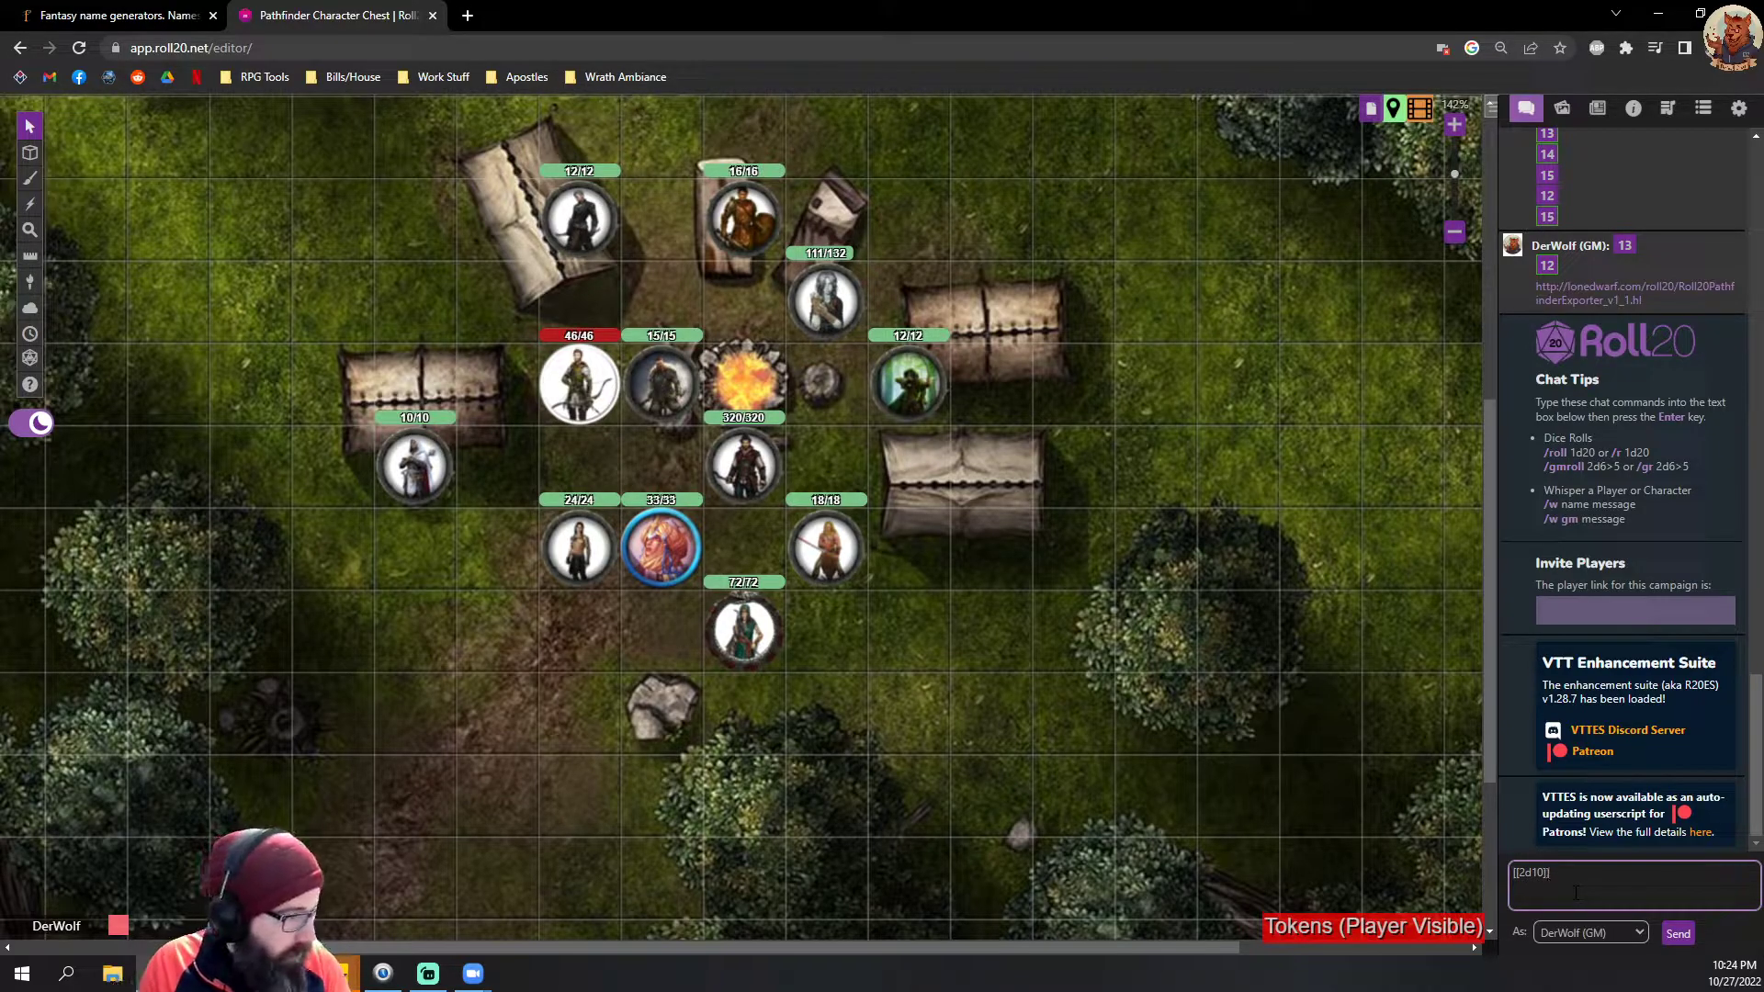
pyautogui.press('Return')
pyautogui.click(151, 11)
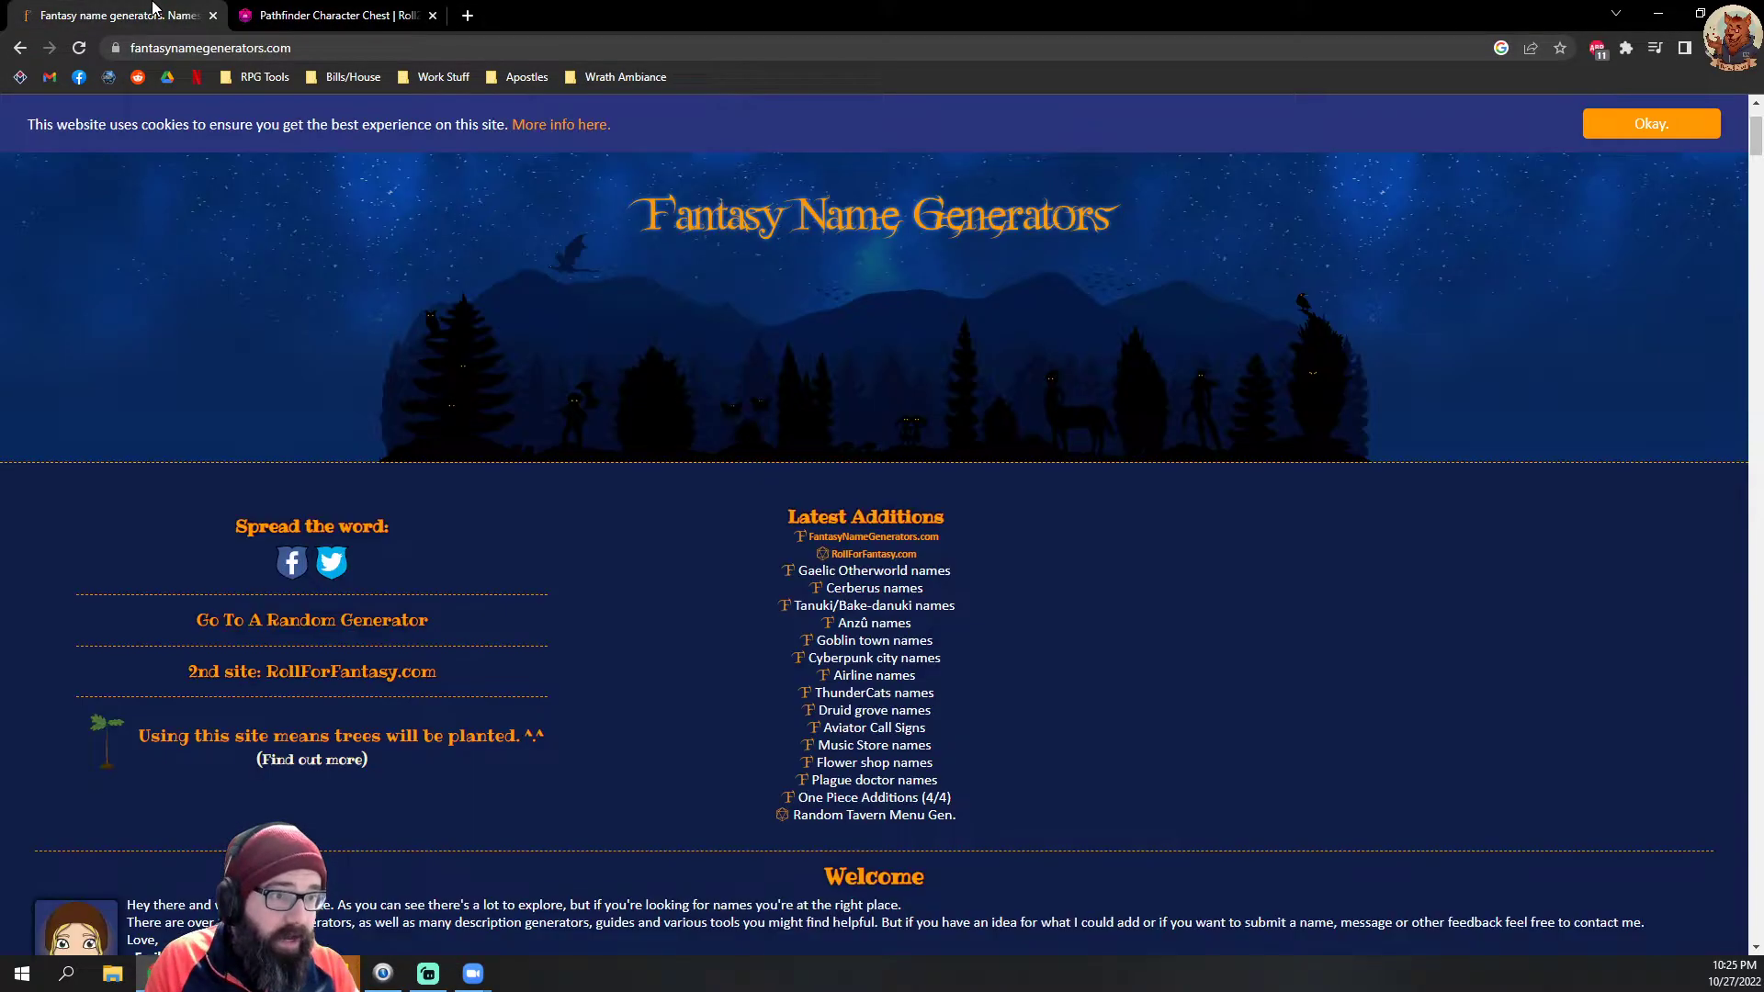
pyautogui.click(329, 11)
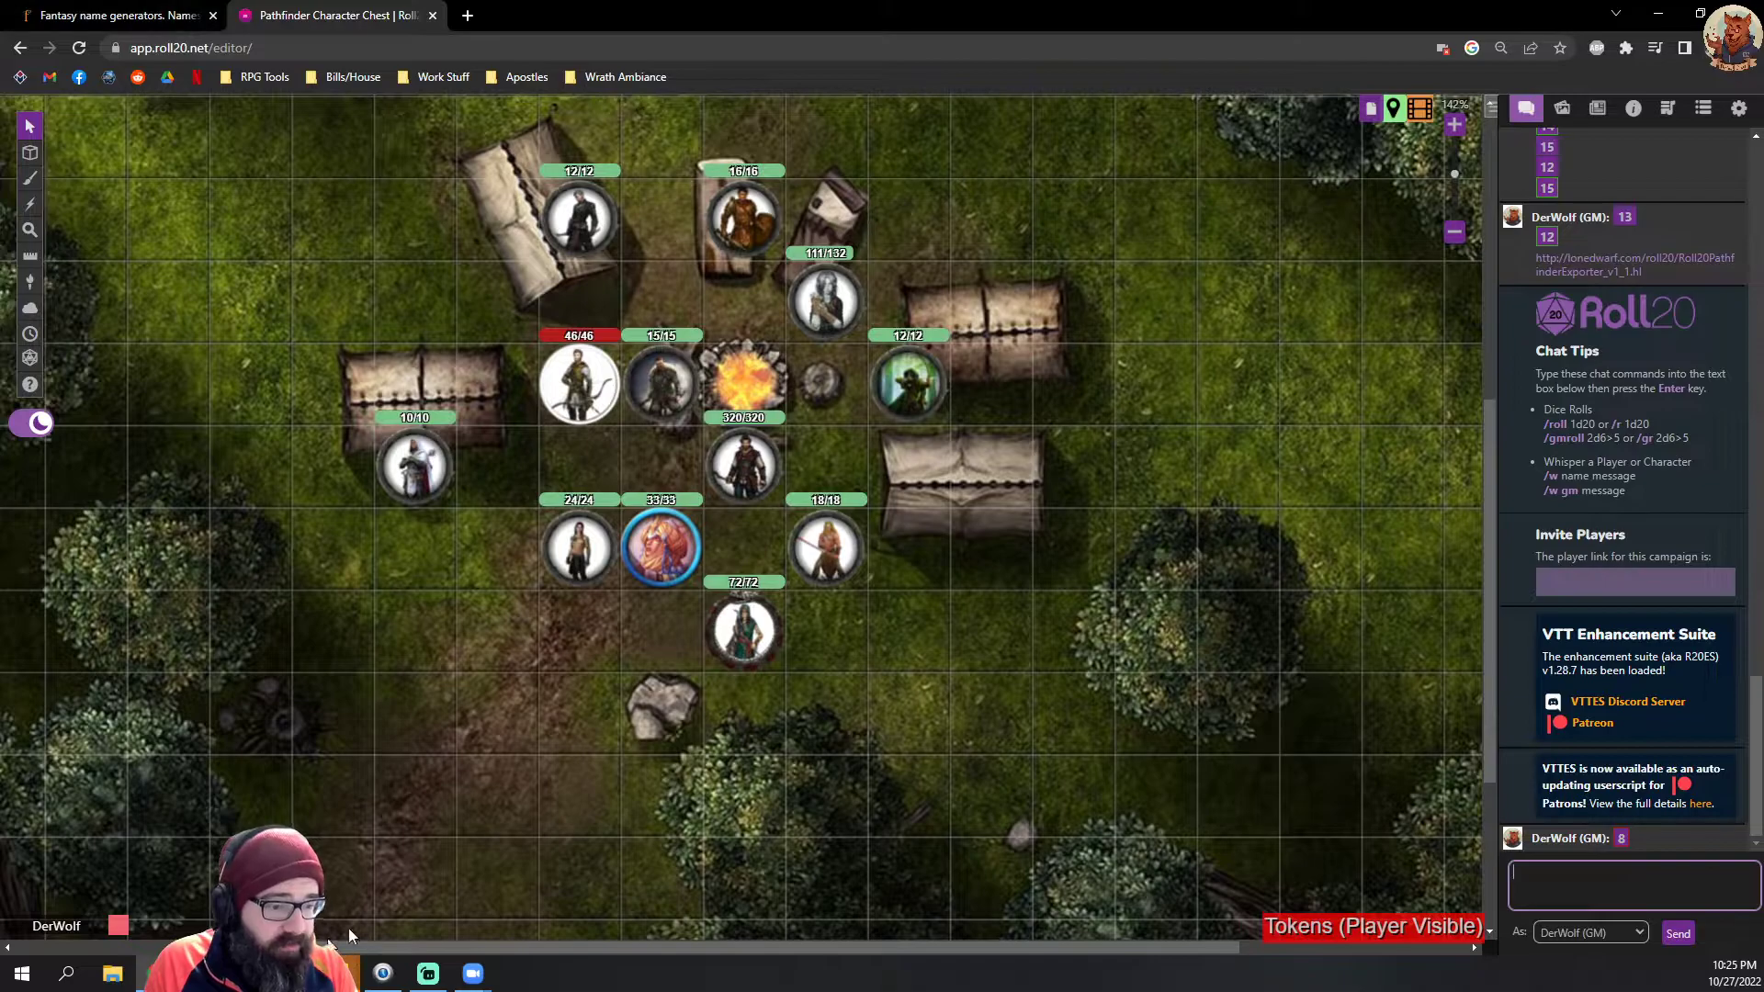
# Step: Return to the tiled character sheet and Humans page, and enter the character's height from the female base height plus the roll
pyautogui.moveTo(156, 974)
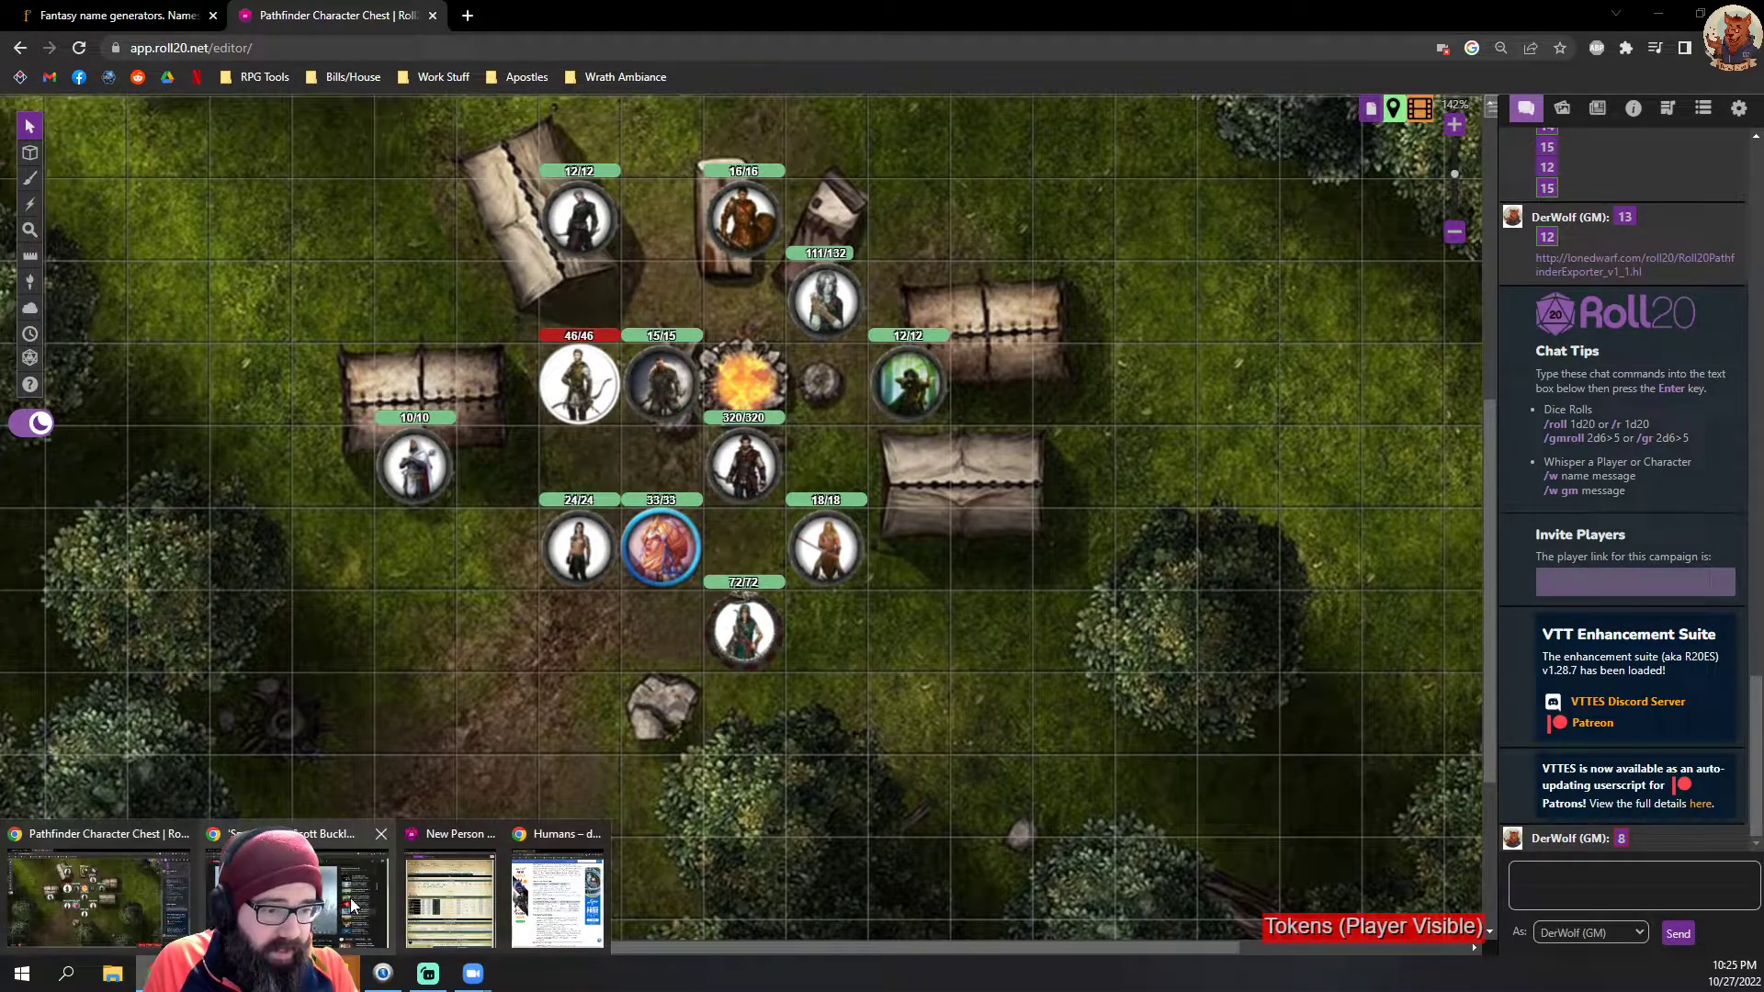
pyautogui.click(453, 905)
pyautogui.click(551, 896)
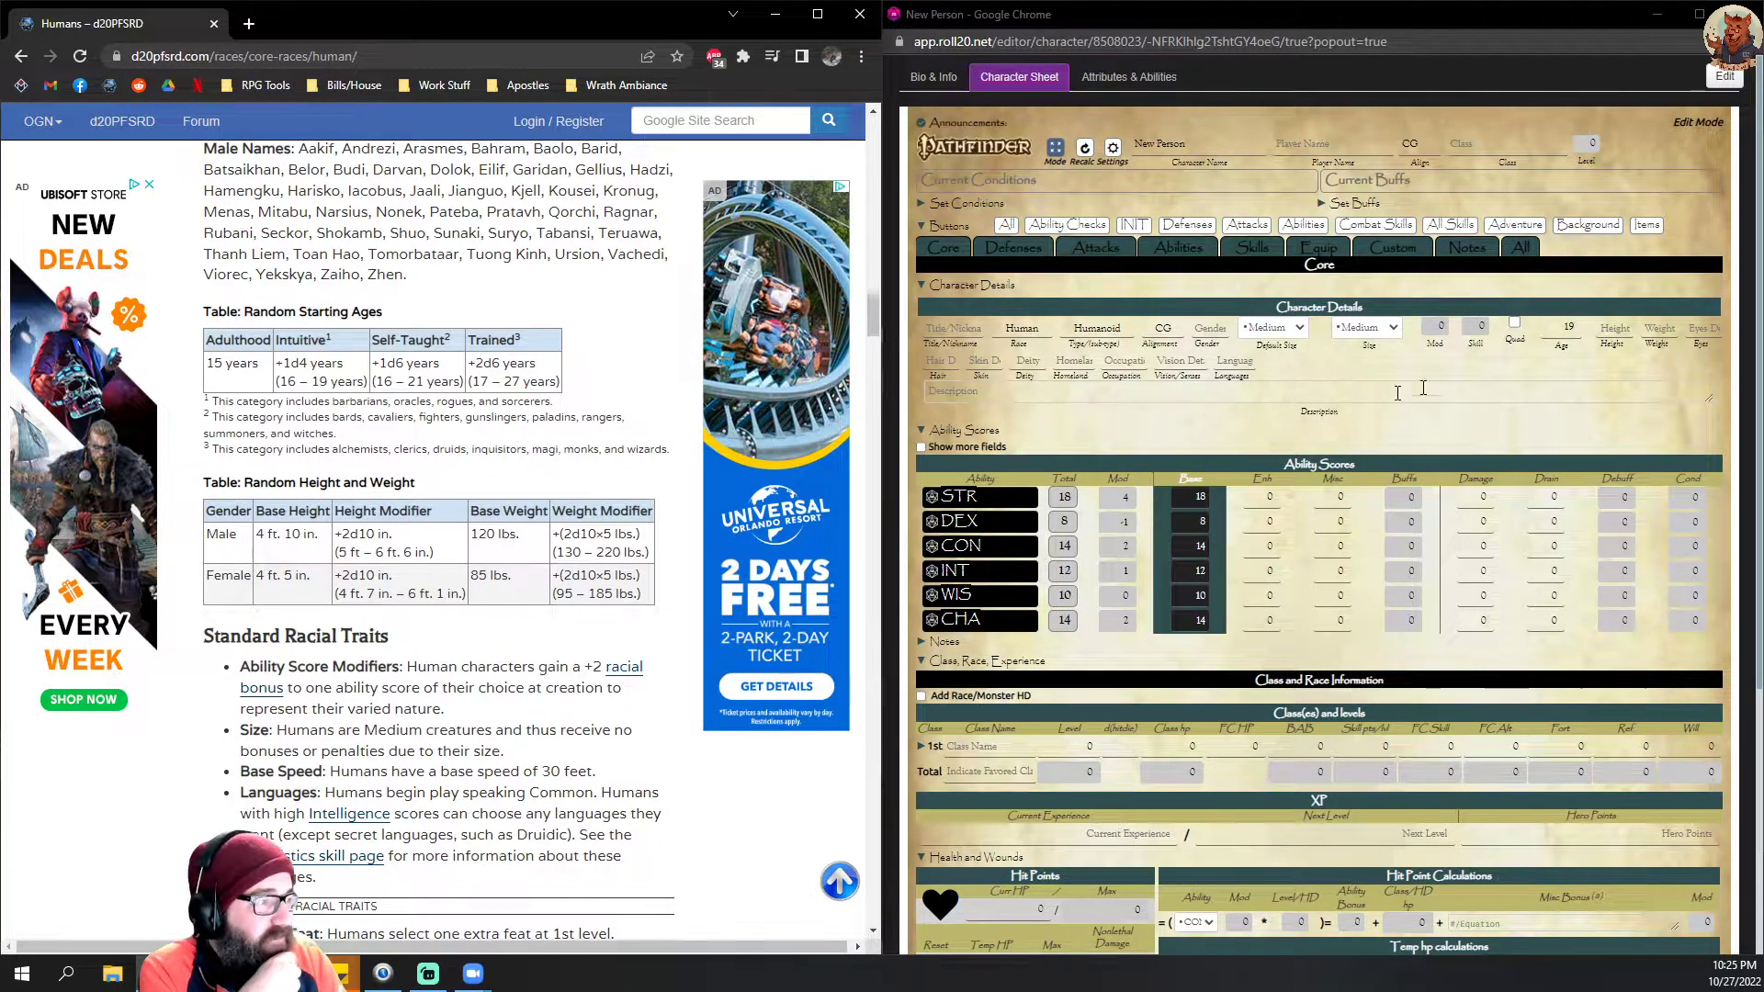
pyautogui.click(1618, 328)
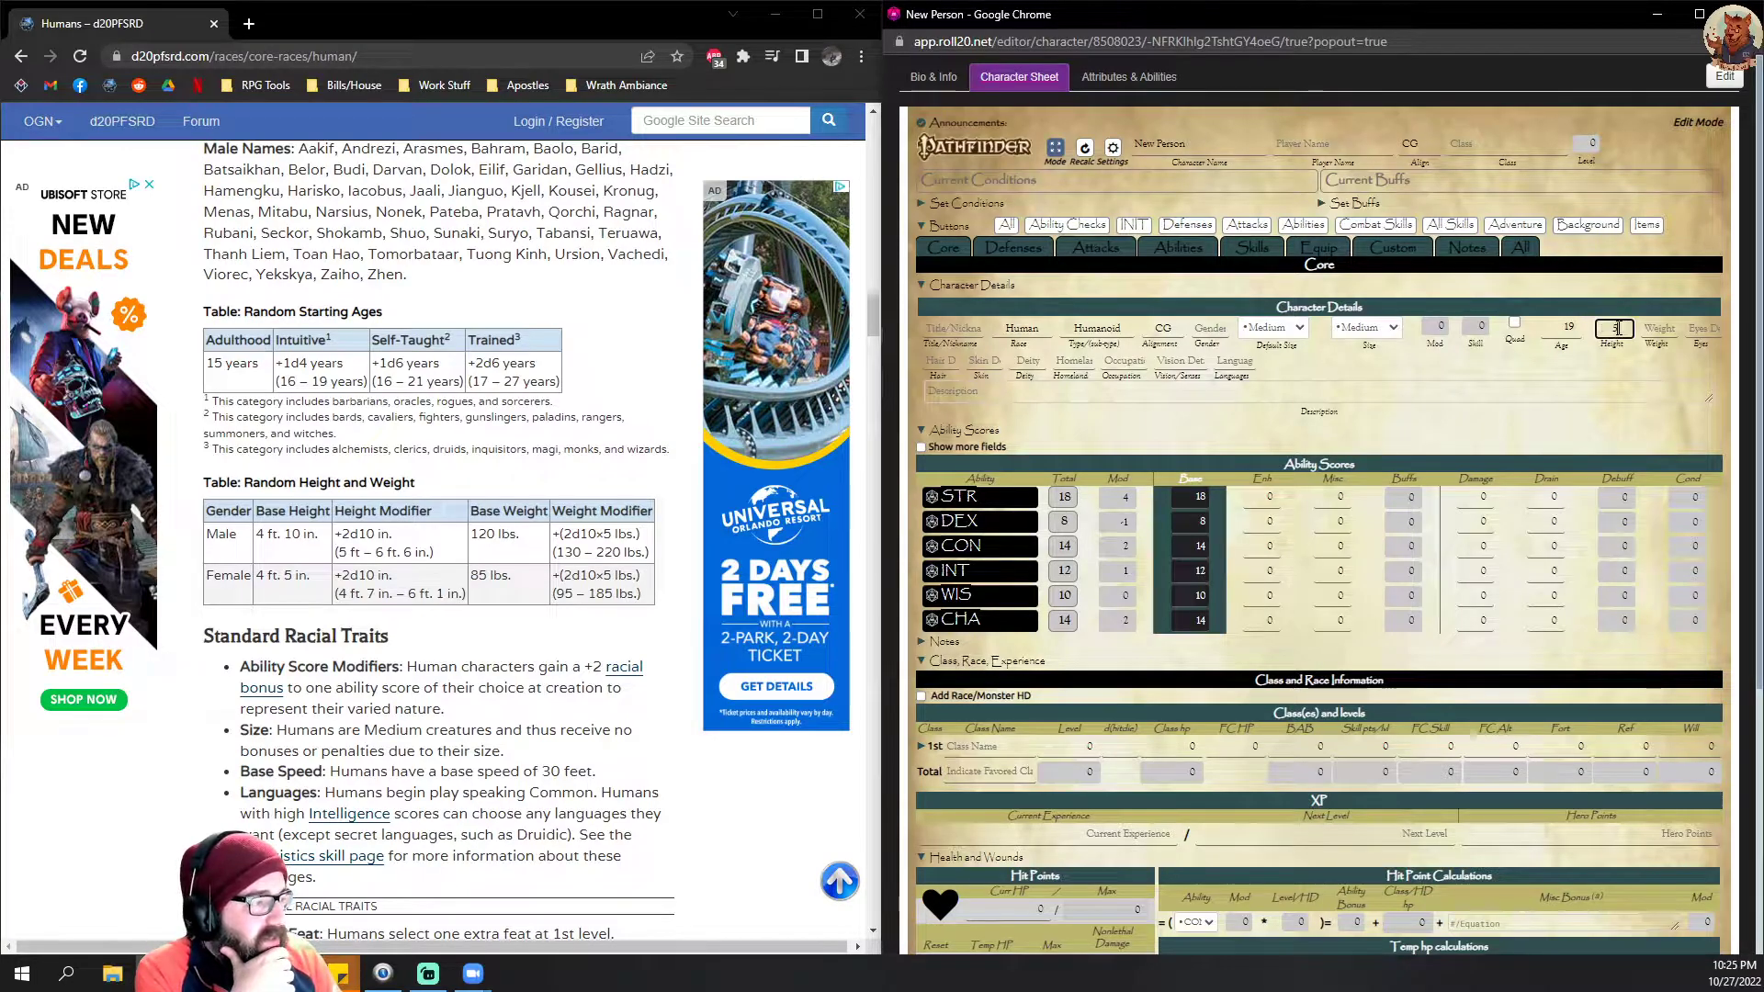
pyautogui.write('5')
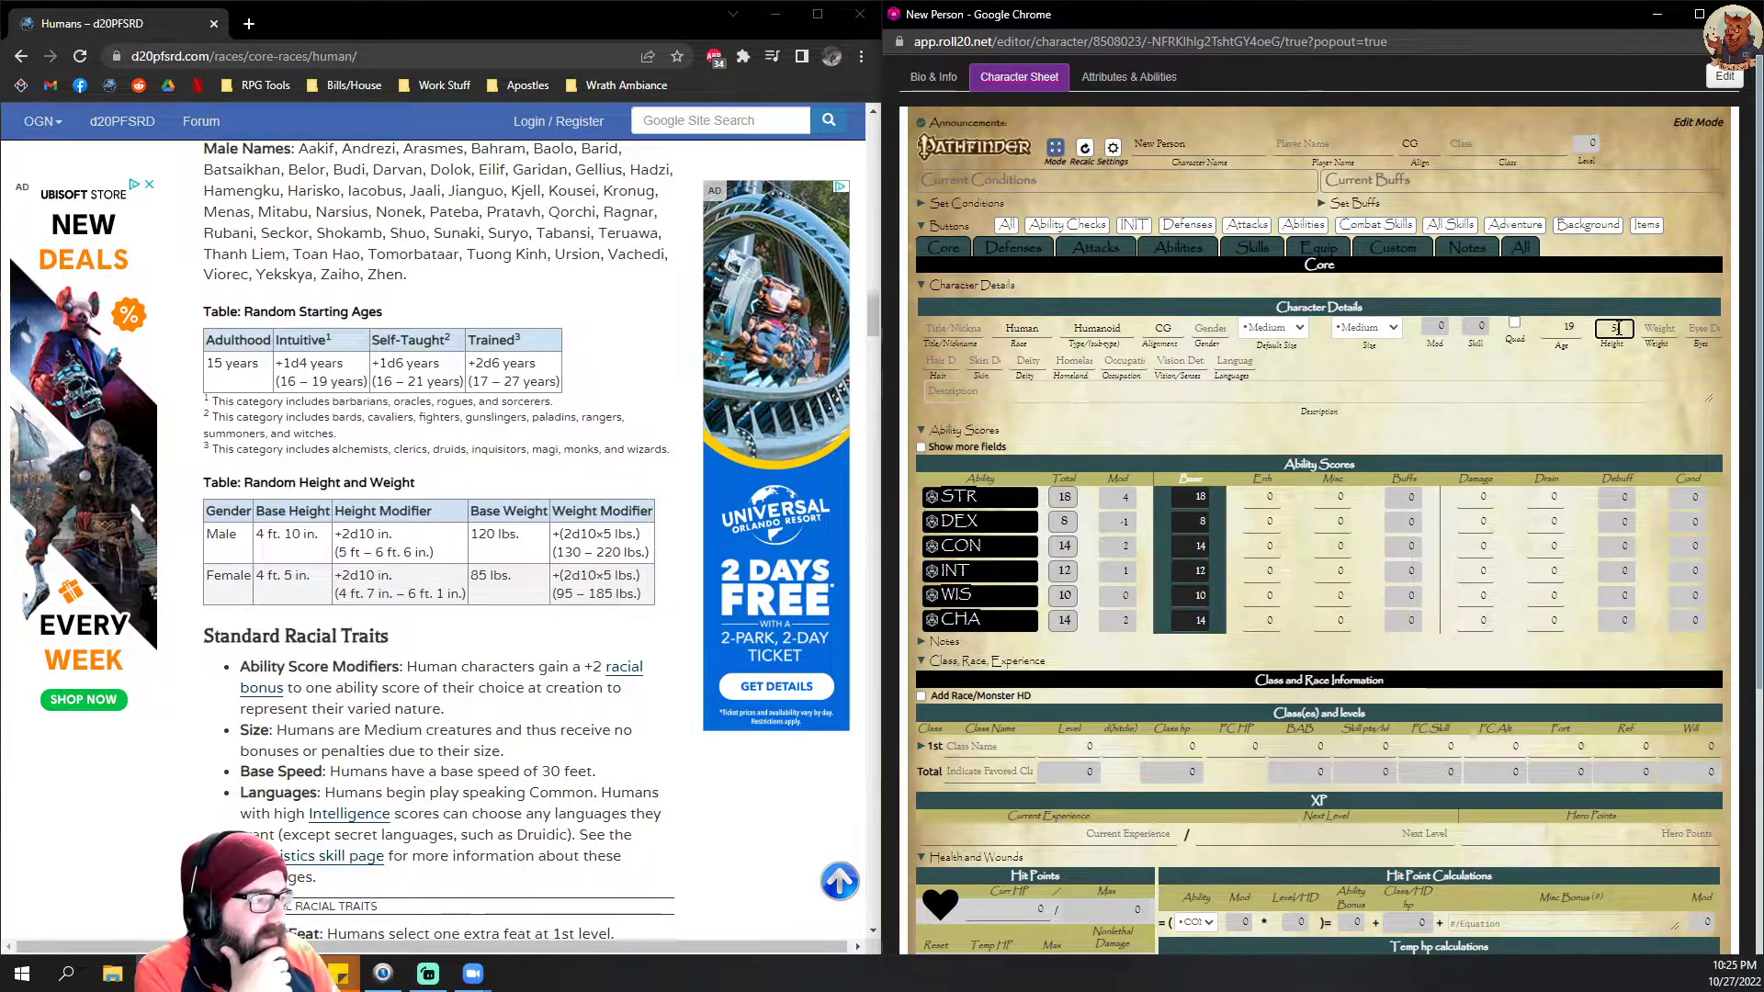
pyautogui.write('\'3"')
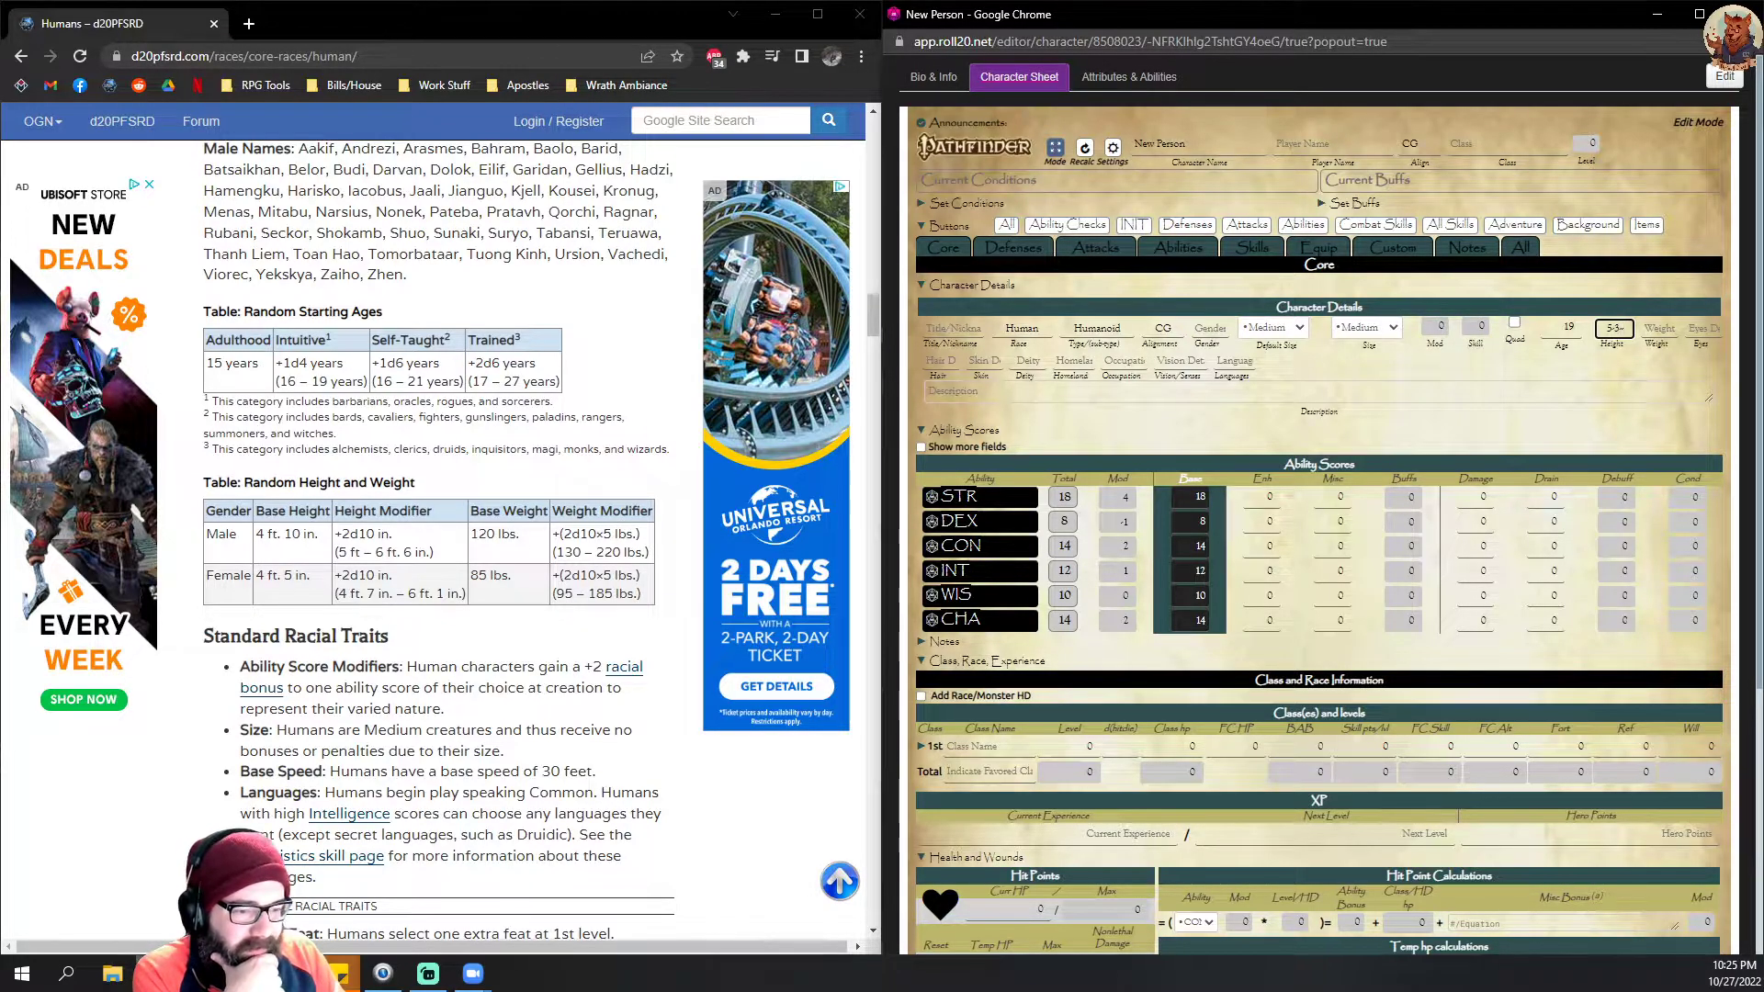
# Step: Switch back to the Pathfinder Character Chest game and make another 2d10 roll in its chat
pyautogui.click(158, 974)
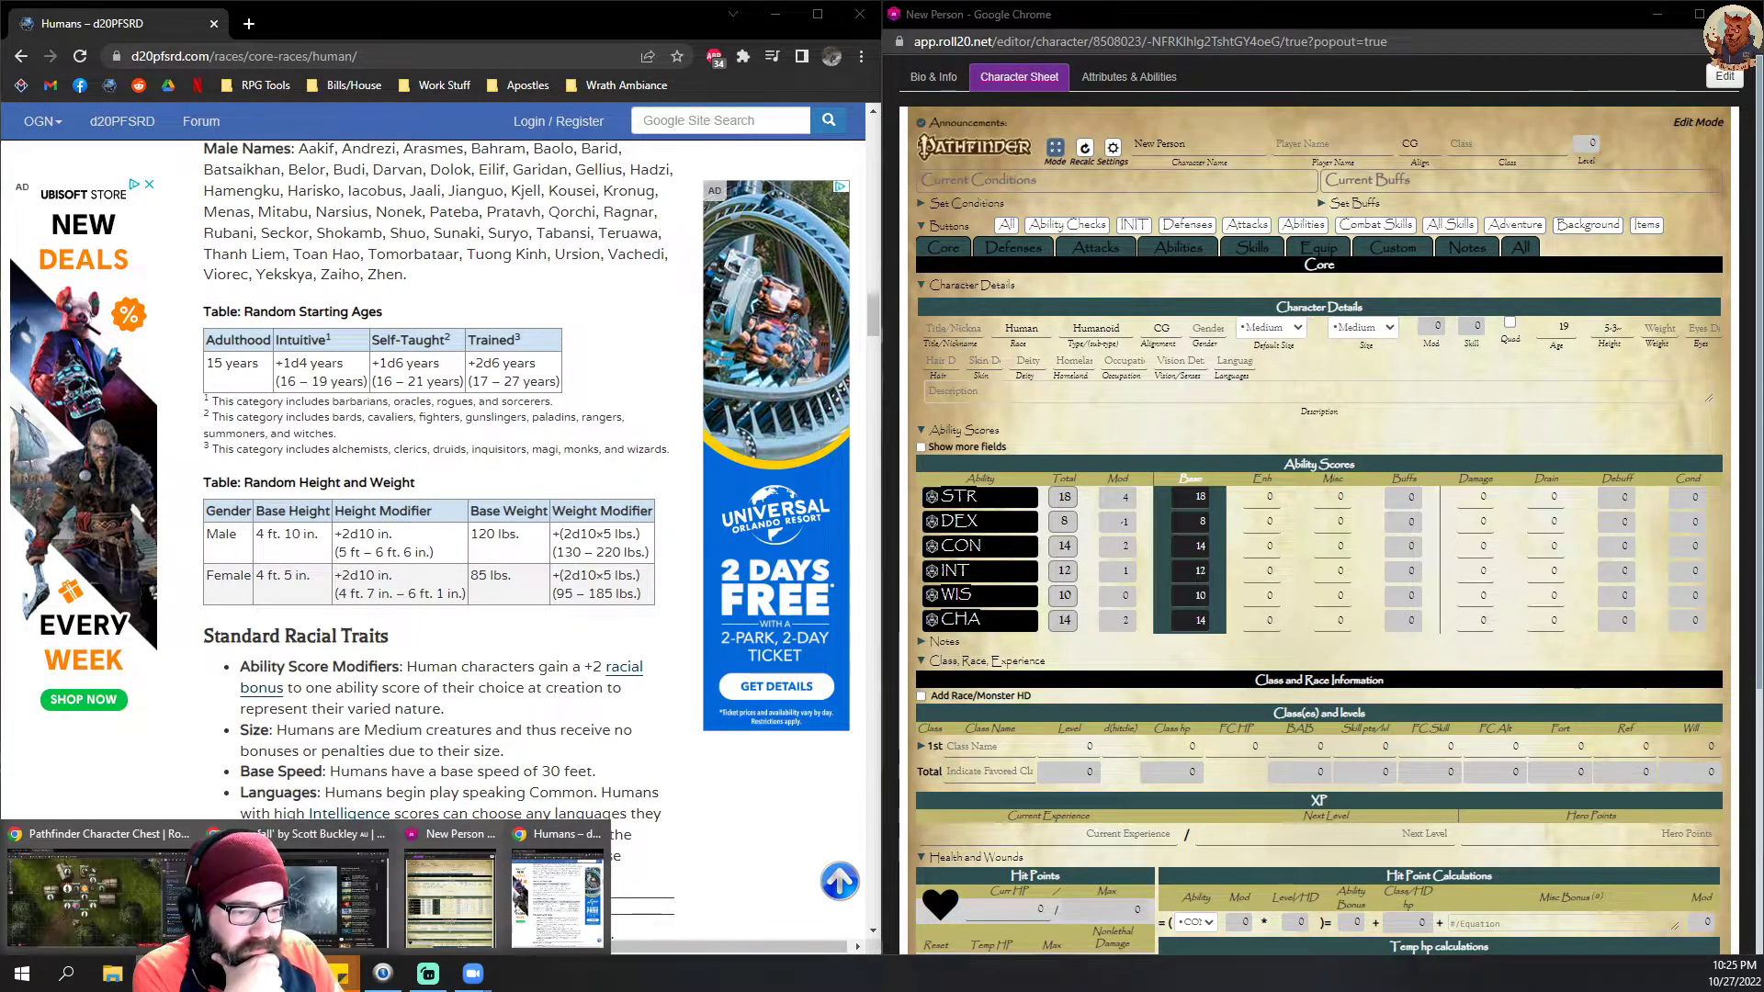
pyautogui.click(114, 903)
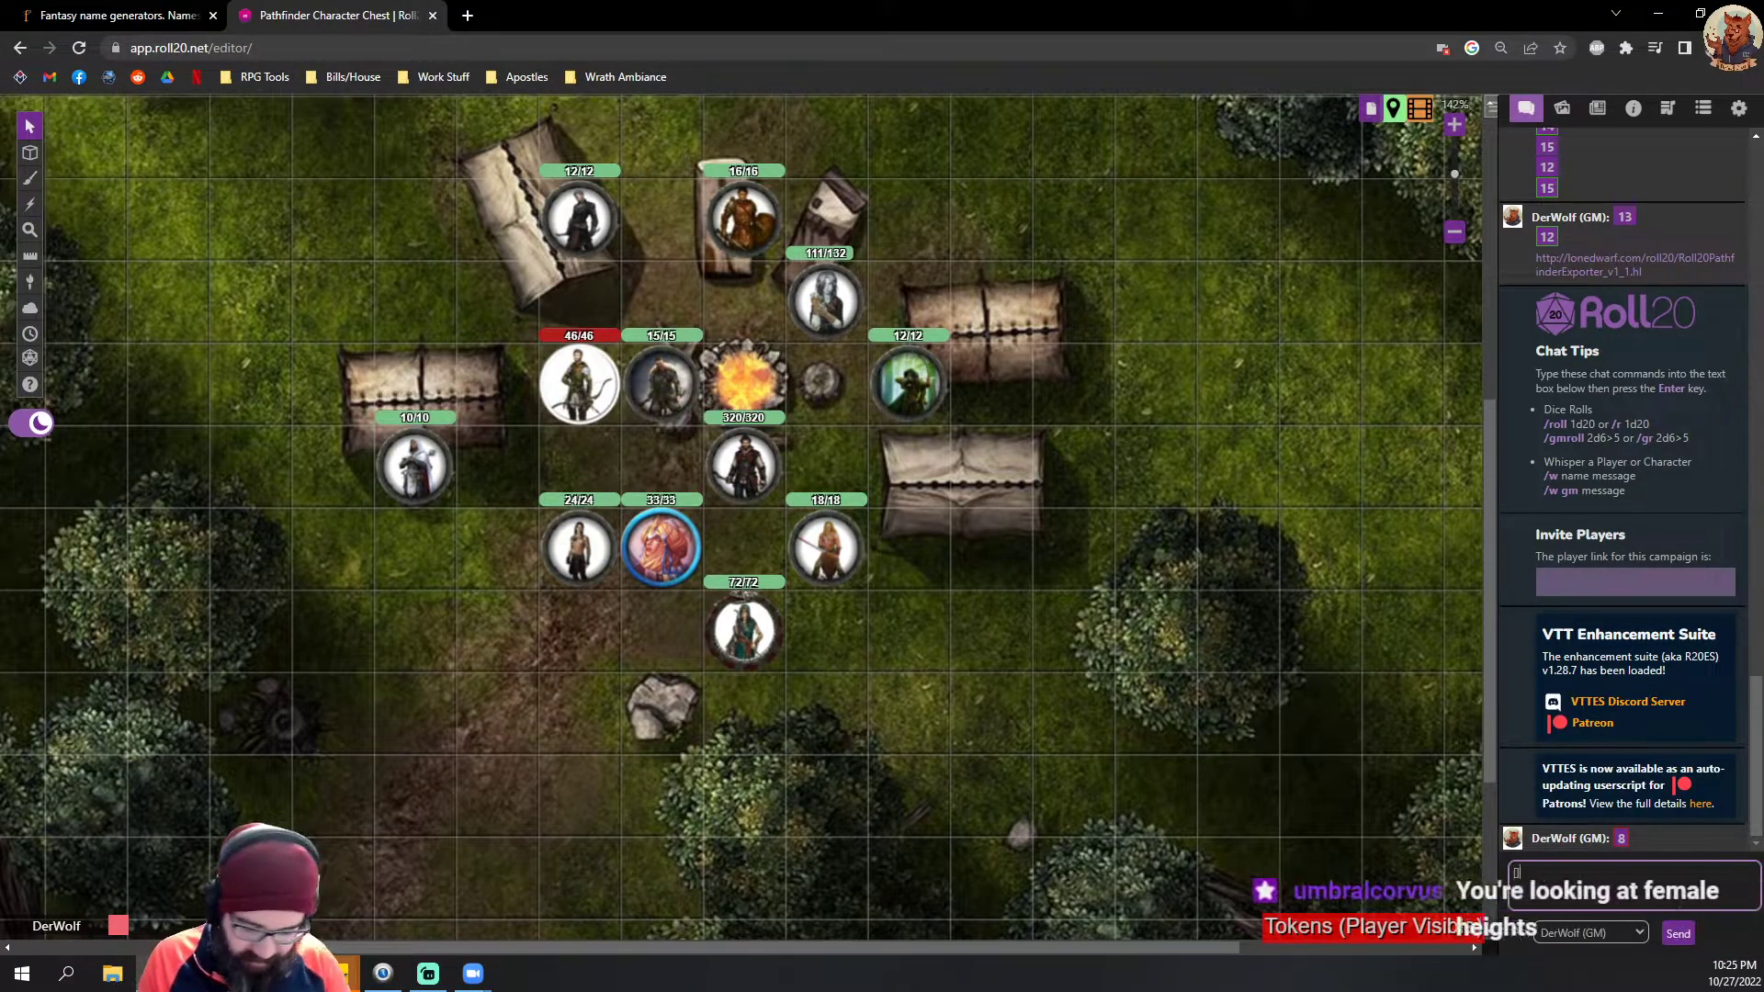
pyautogui.write('[][2d10')
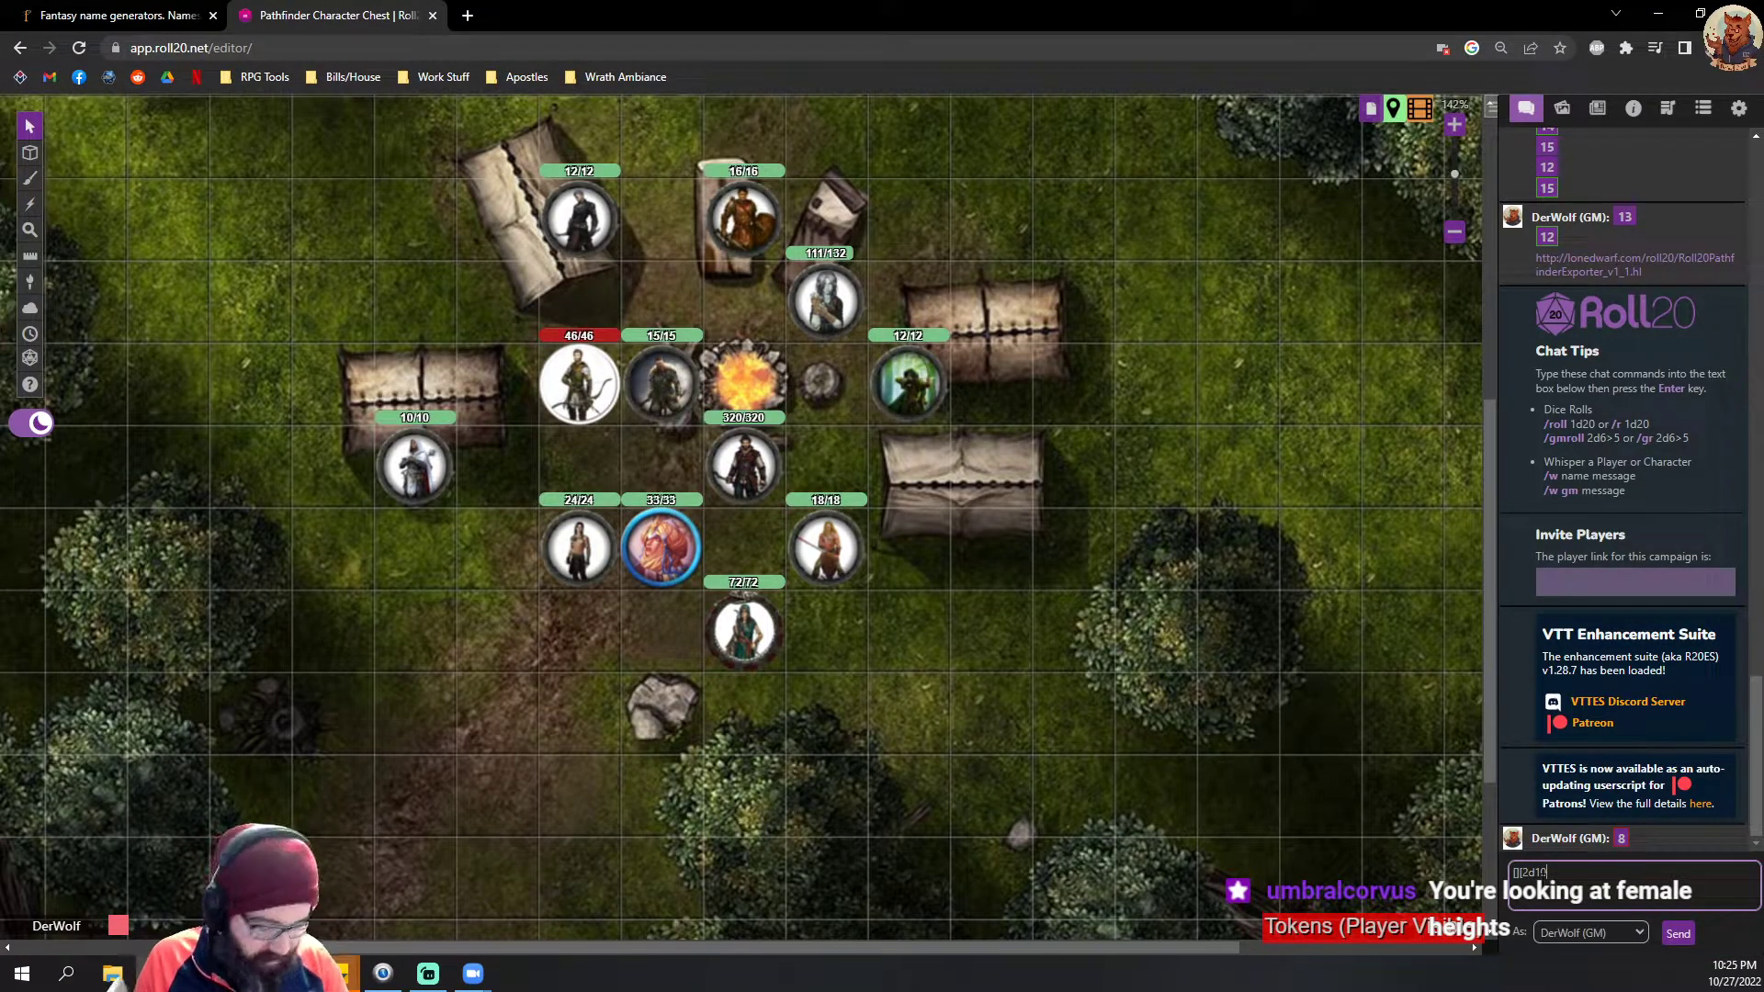
pyautogui.write(']]')
pyautogui.press('Return')
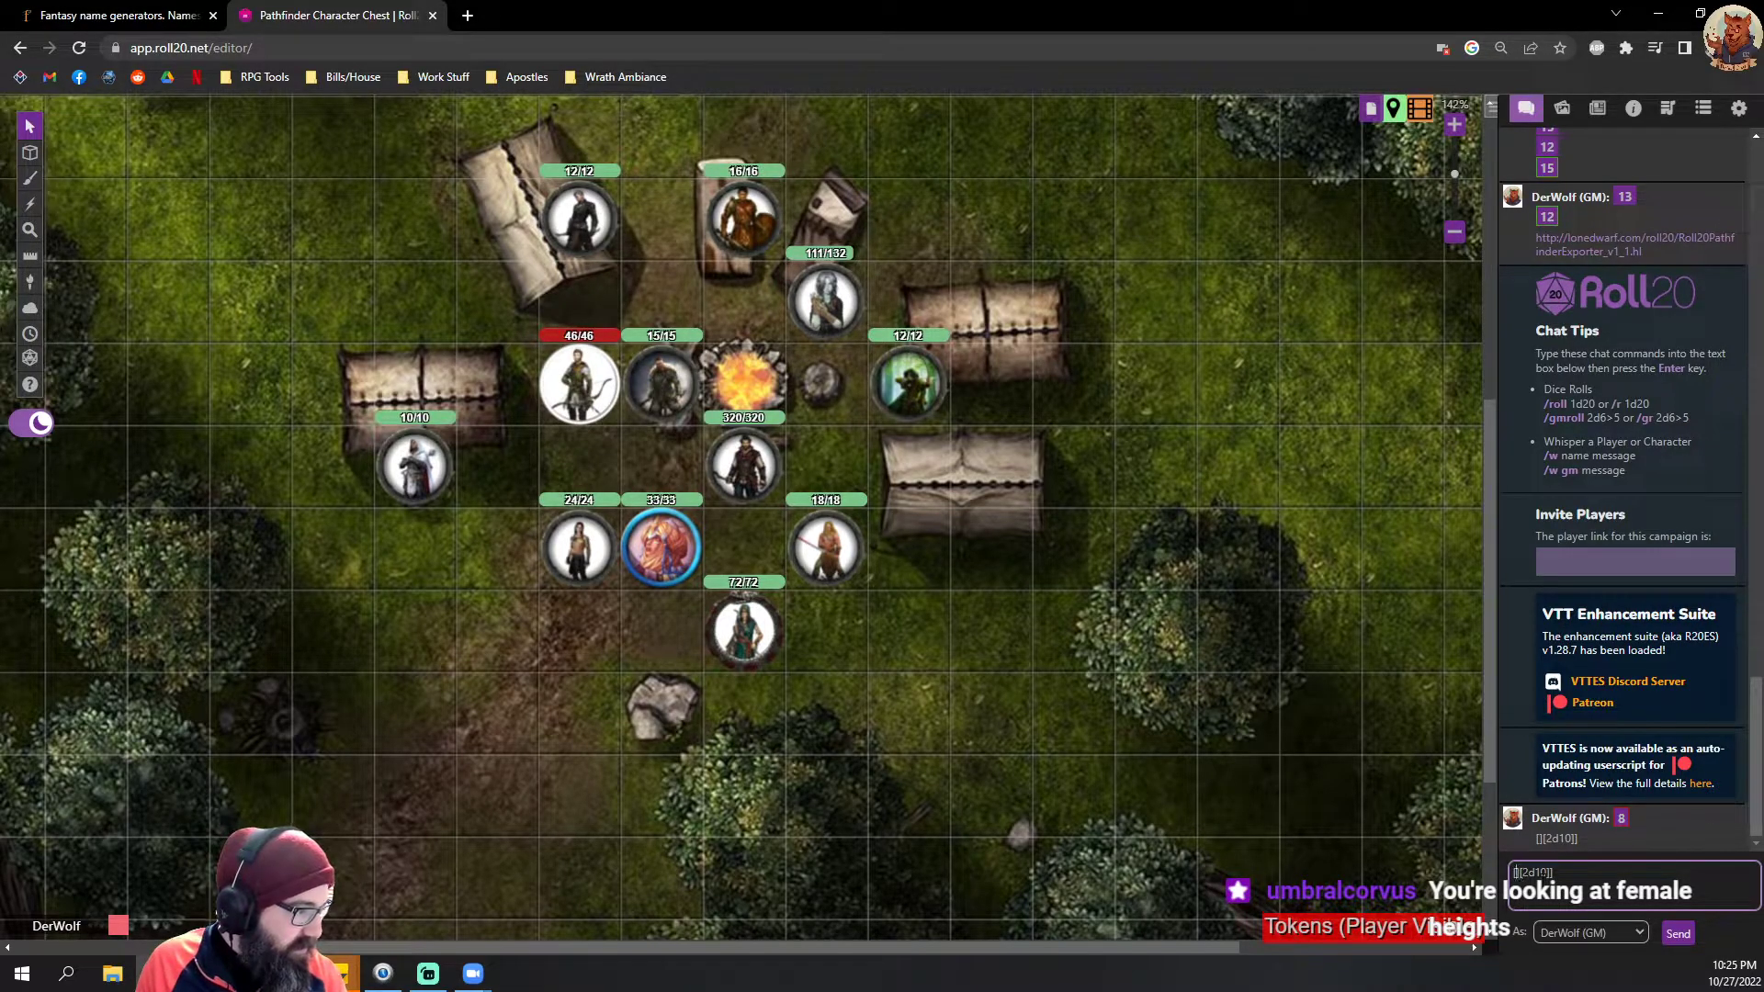
pyautogui.press('Return')
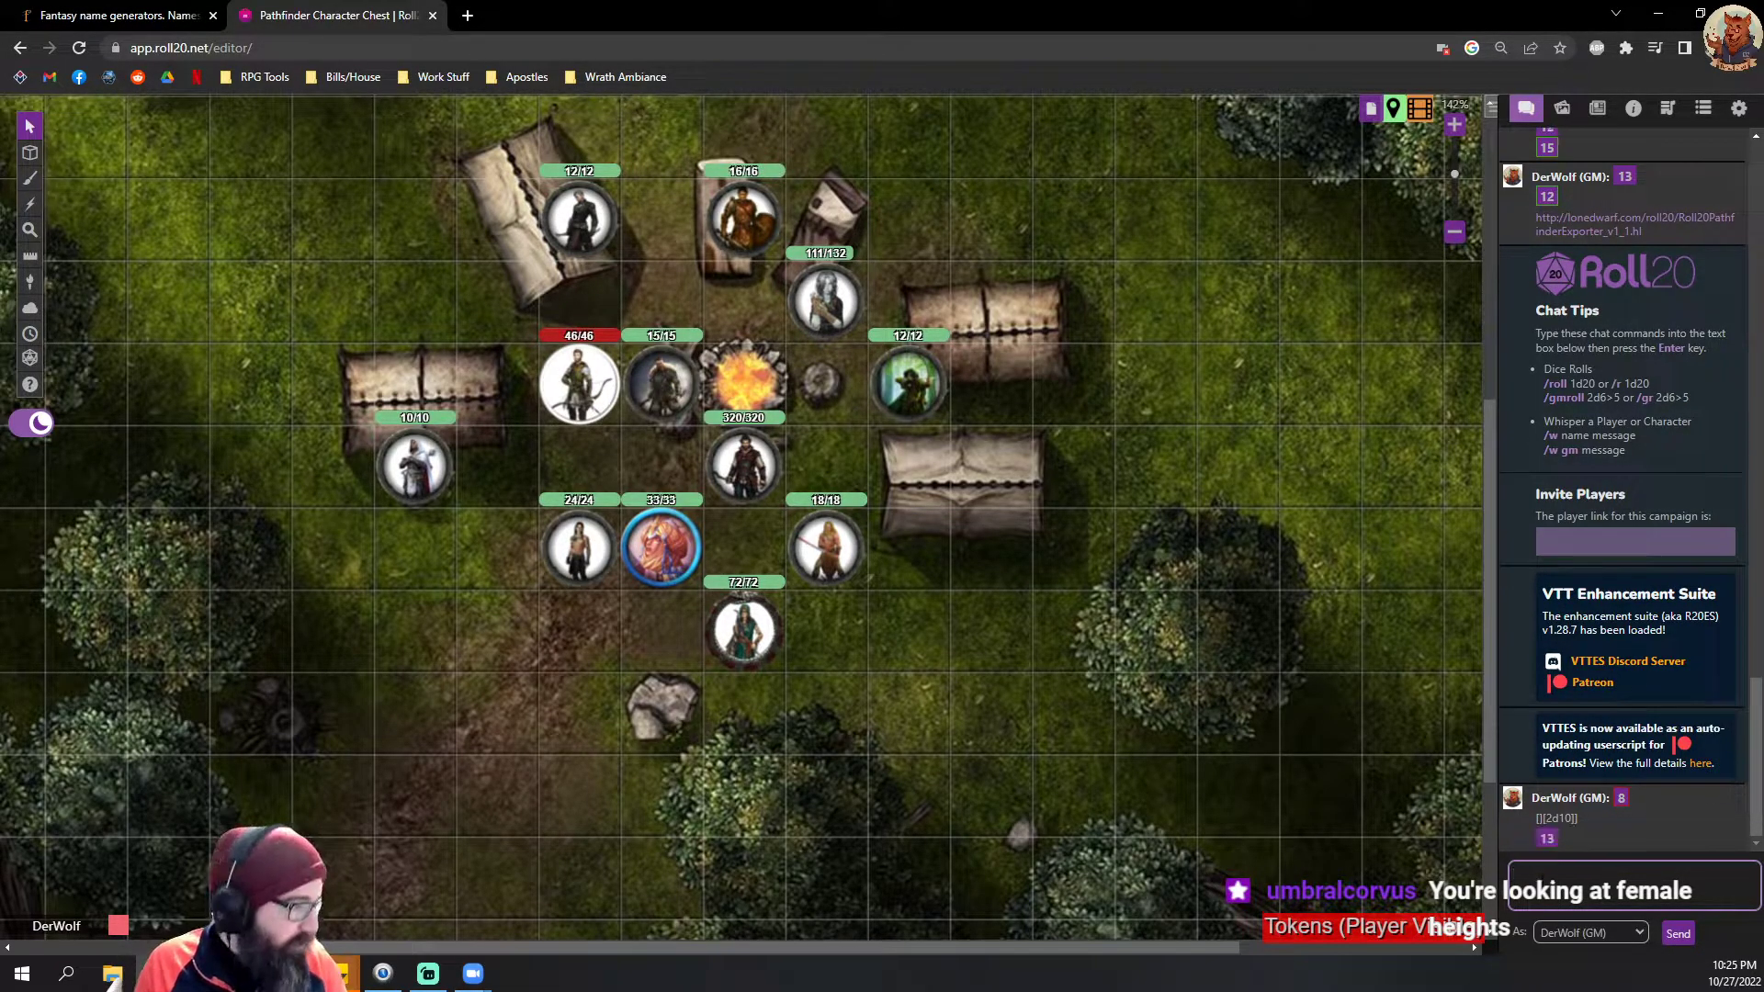
pyautogui.click(104, 11)
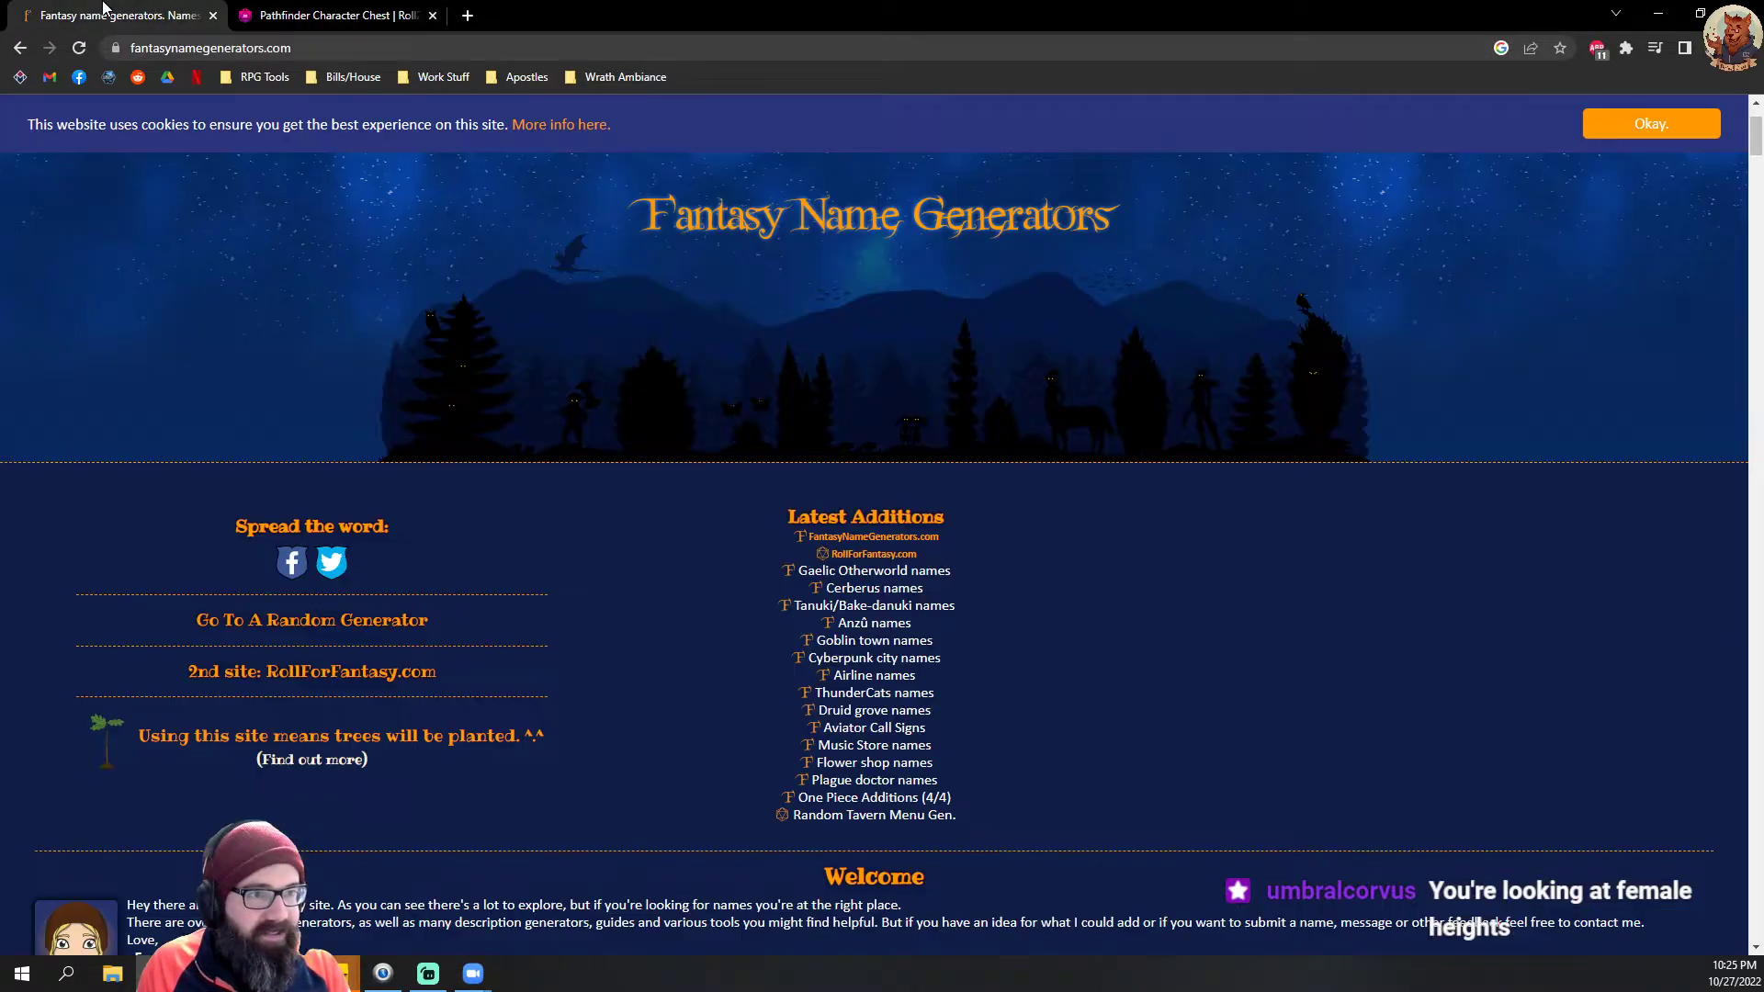
pyautogui.click(327, 13)
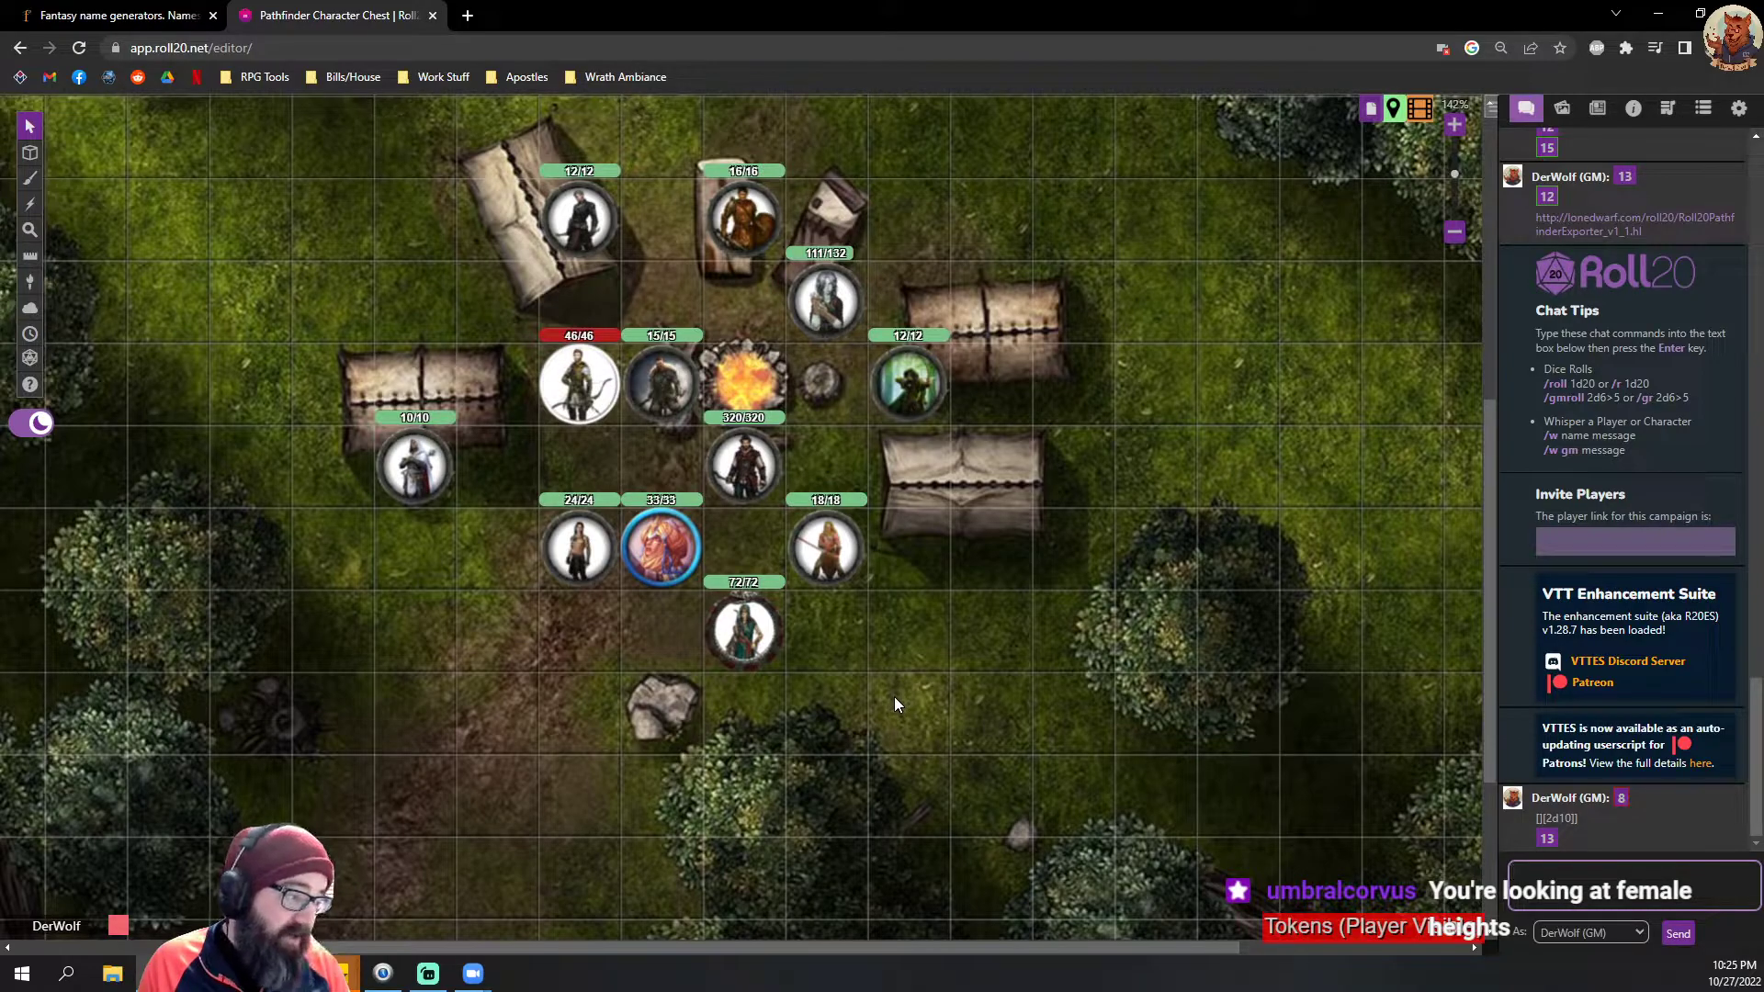
# Step: Return to the tiled character sheet and Humans page, and set the character's weight to 170
pyautogui.click(104, 13)
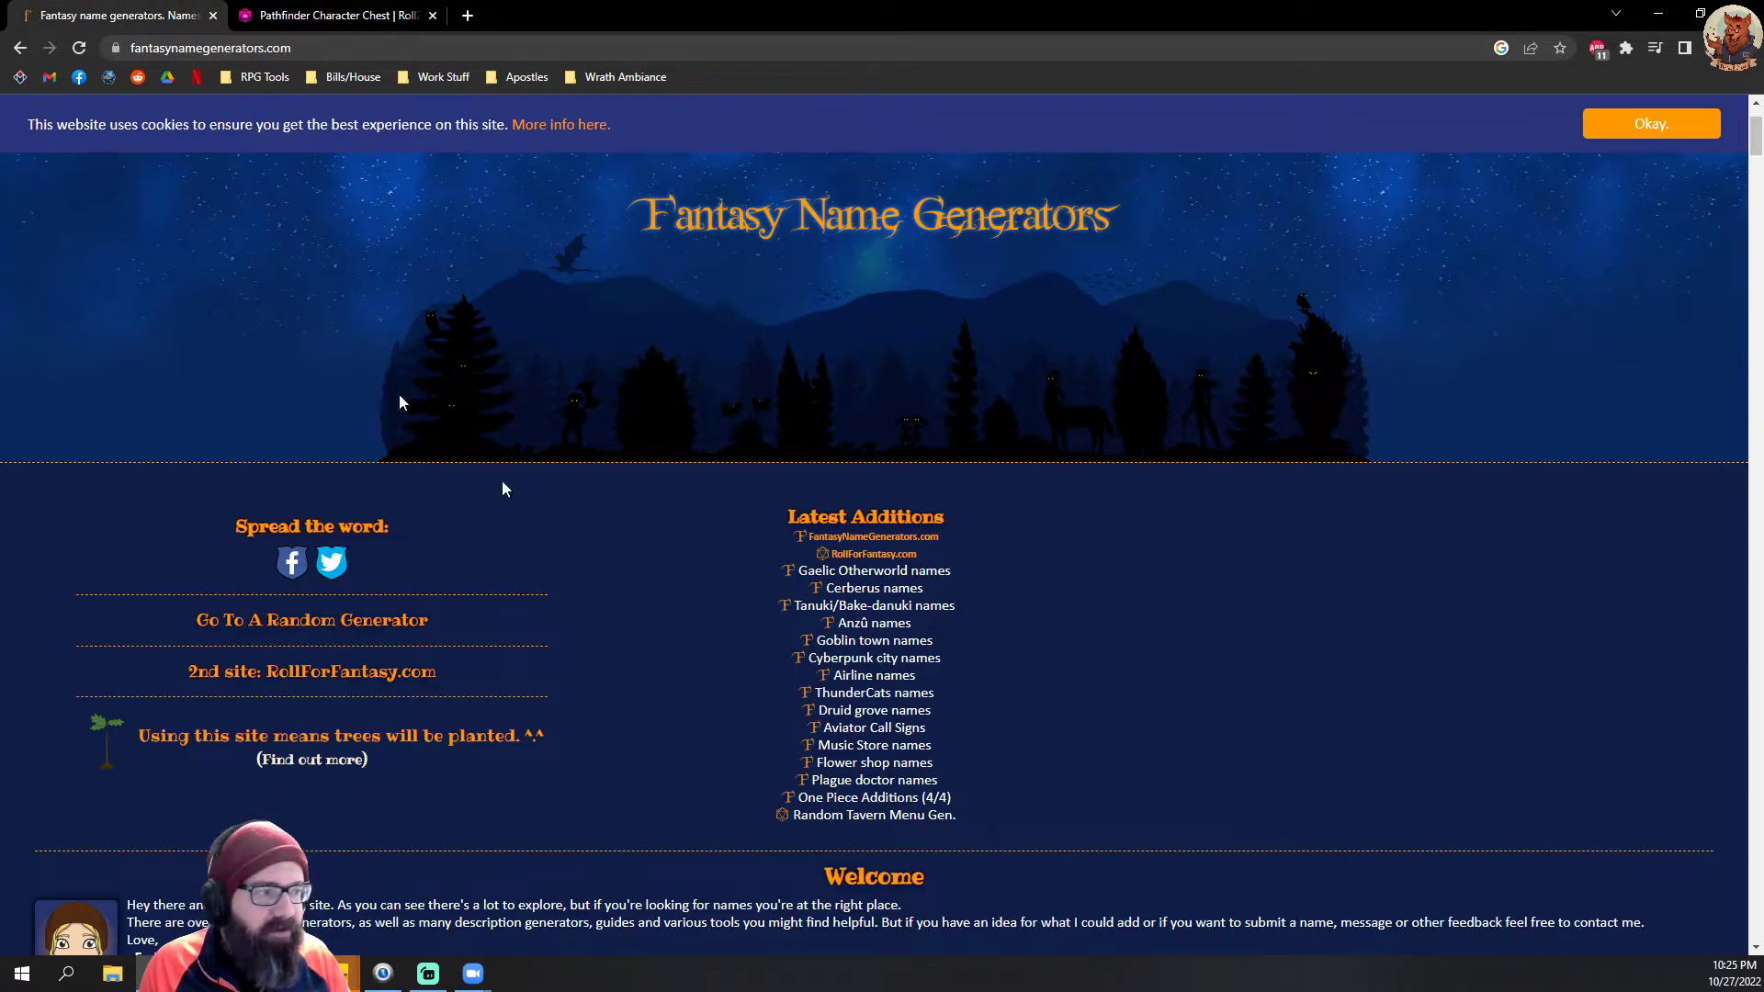
pyautogui.click(399, 12)
pyautogui.moveTo(292, 974)
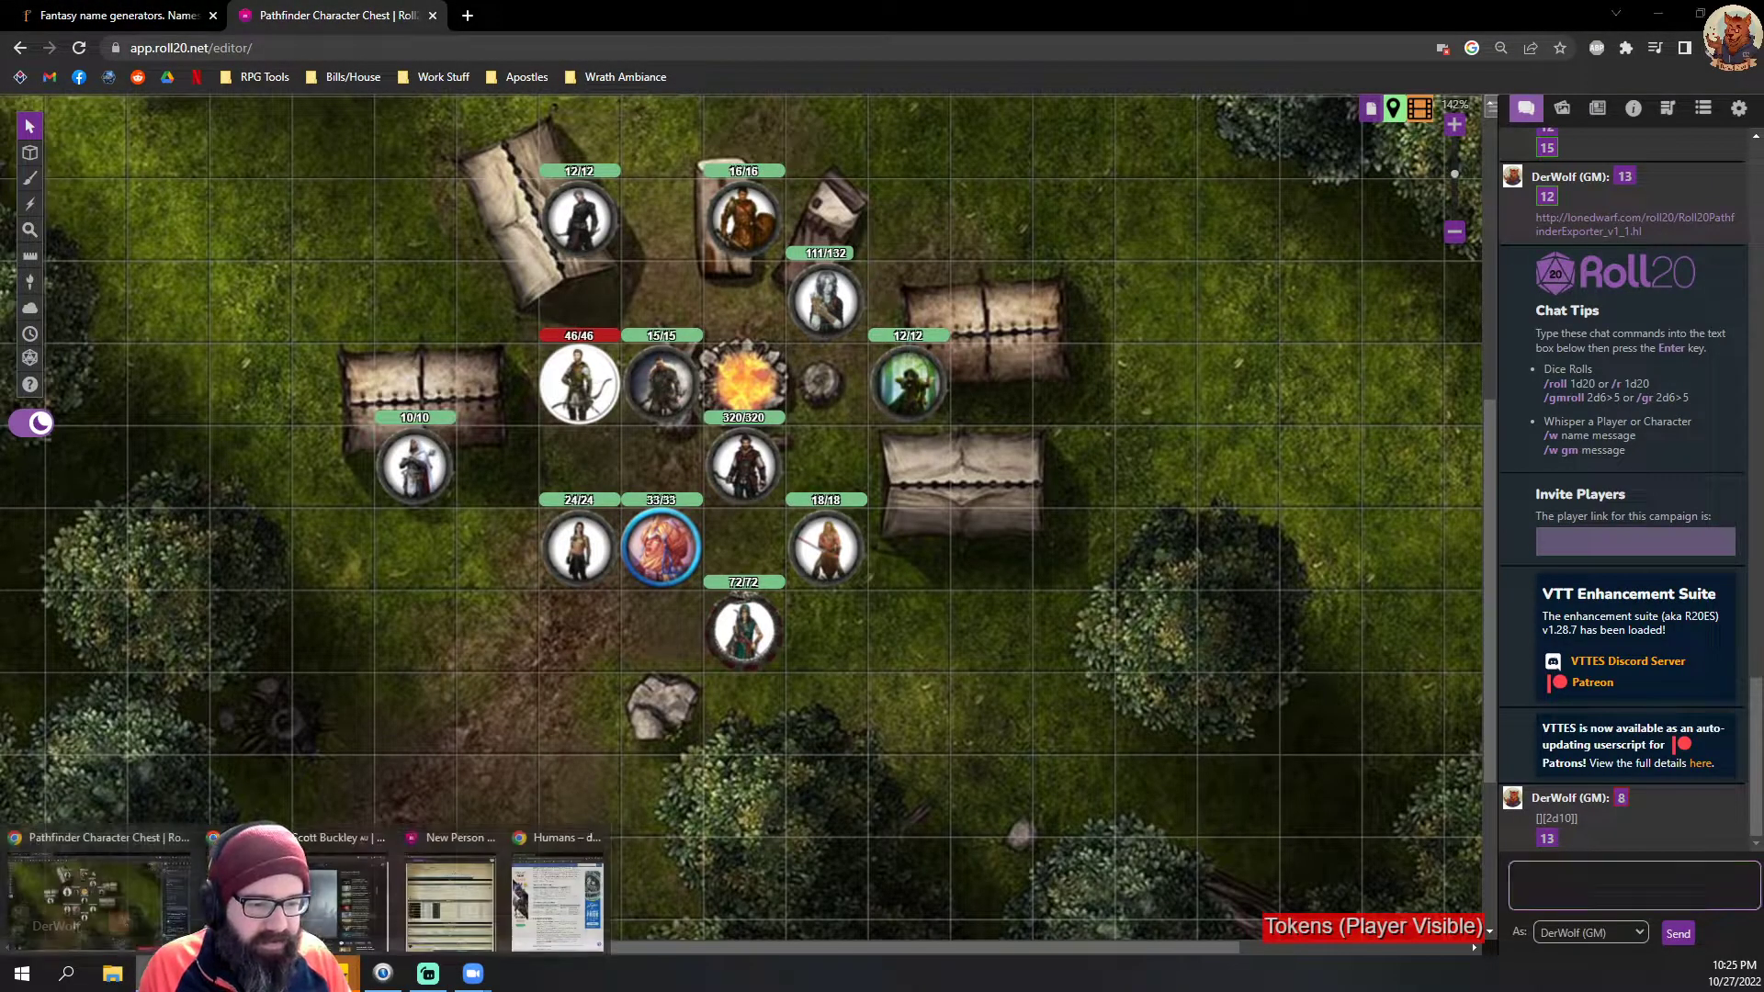
pyautogui.click(484, 895)
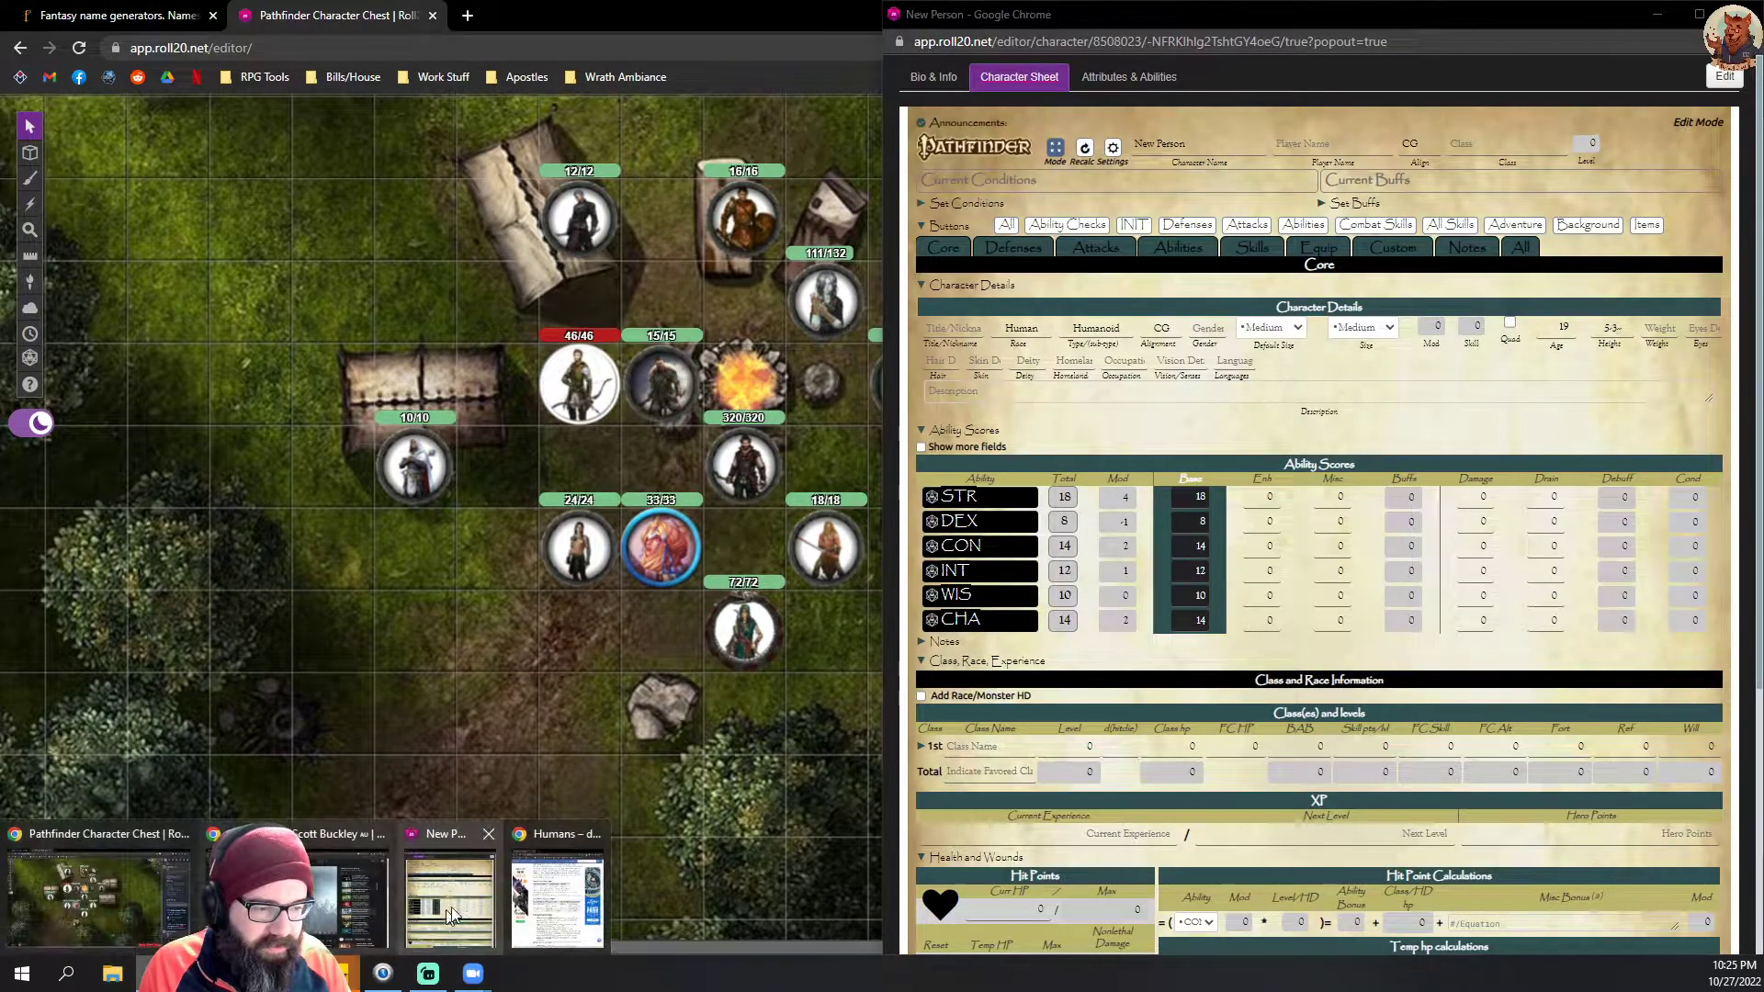
pyautogui.click(557, 882)
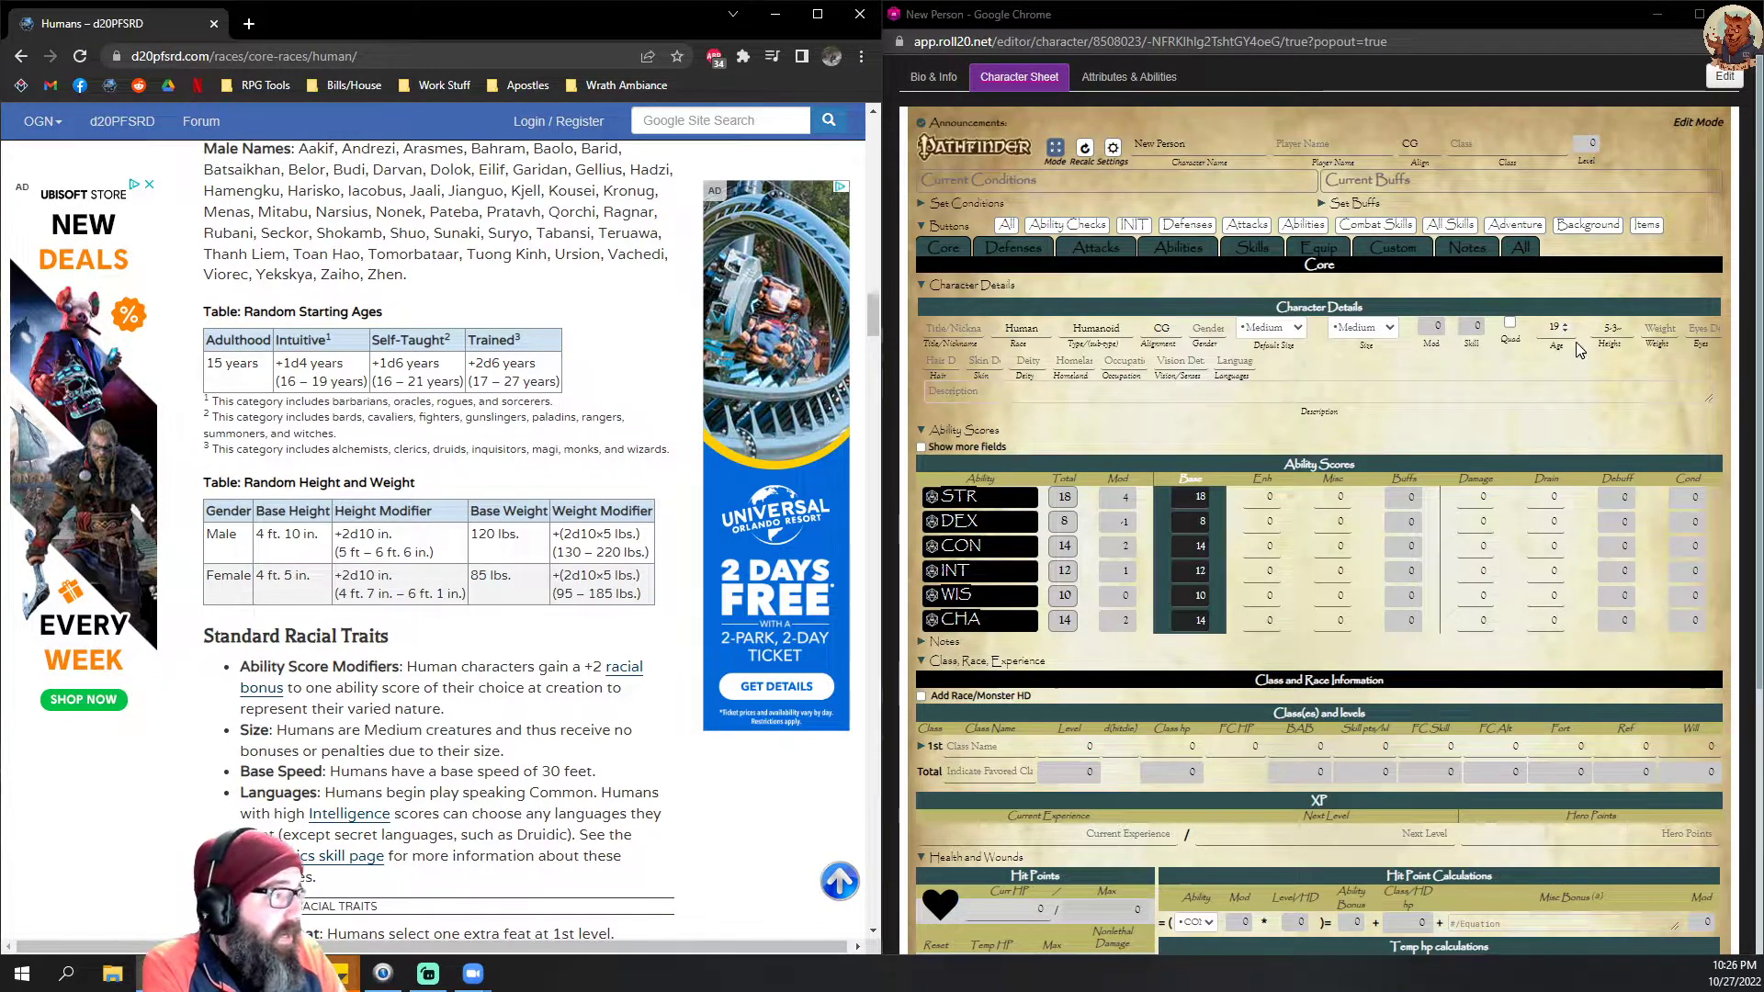
pyautogui.click(1658, 329)
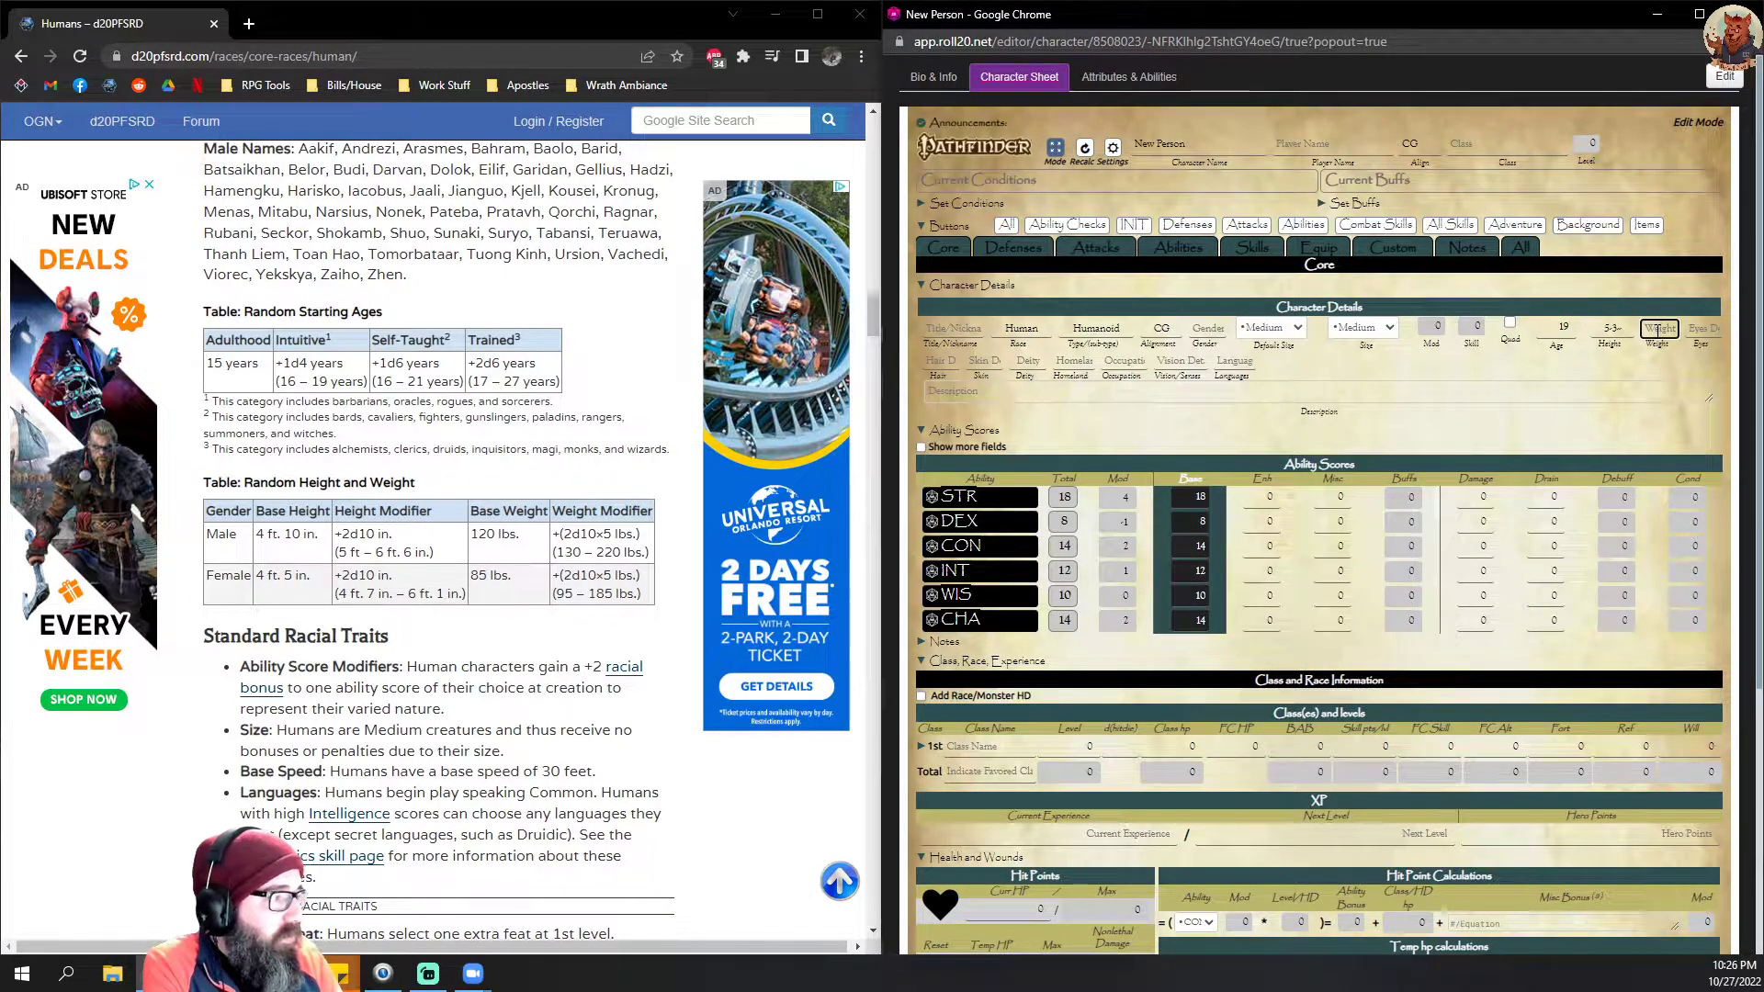
pyautogui.write('170')
pyautogui.press('Tab')
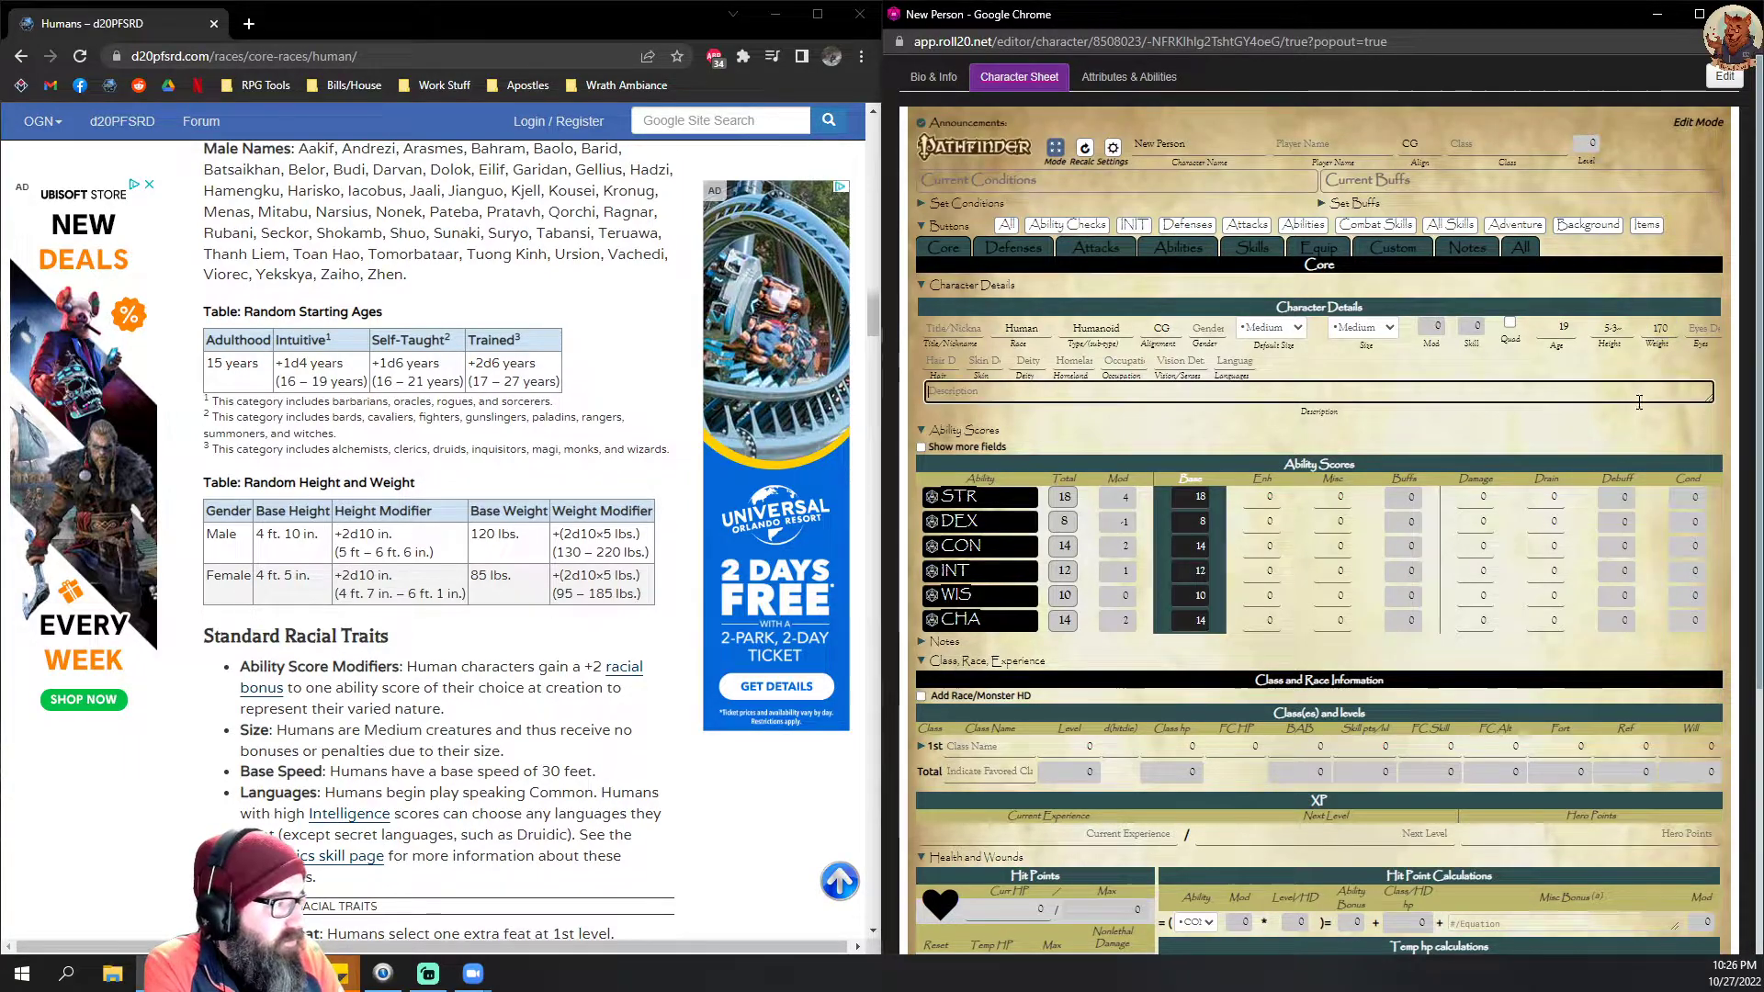
# Step: Set both the character's eye colour and hair colour to Brown in the character details
pyautogui.click(1707, 327)
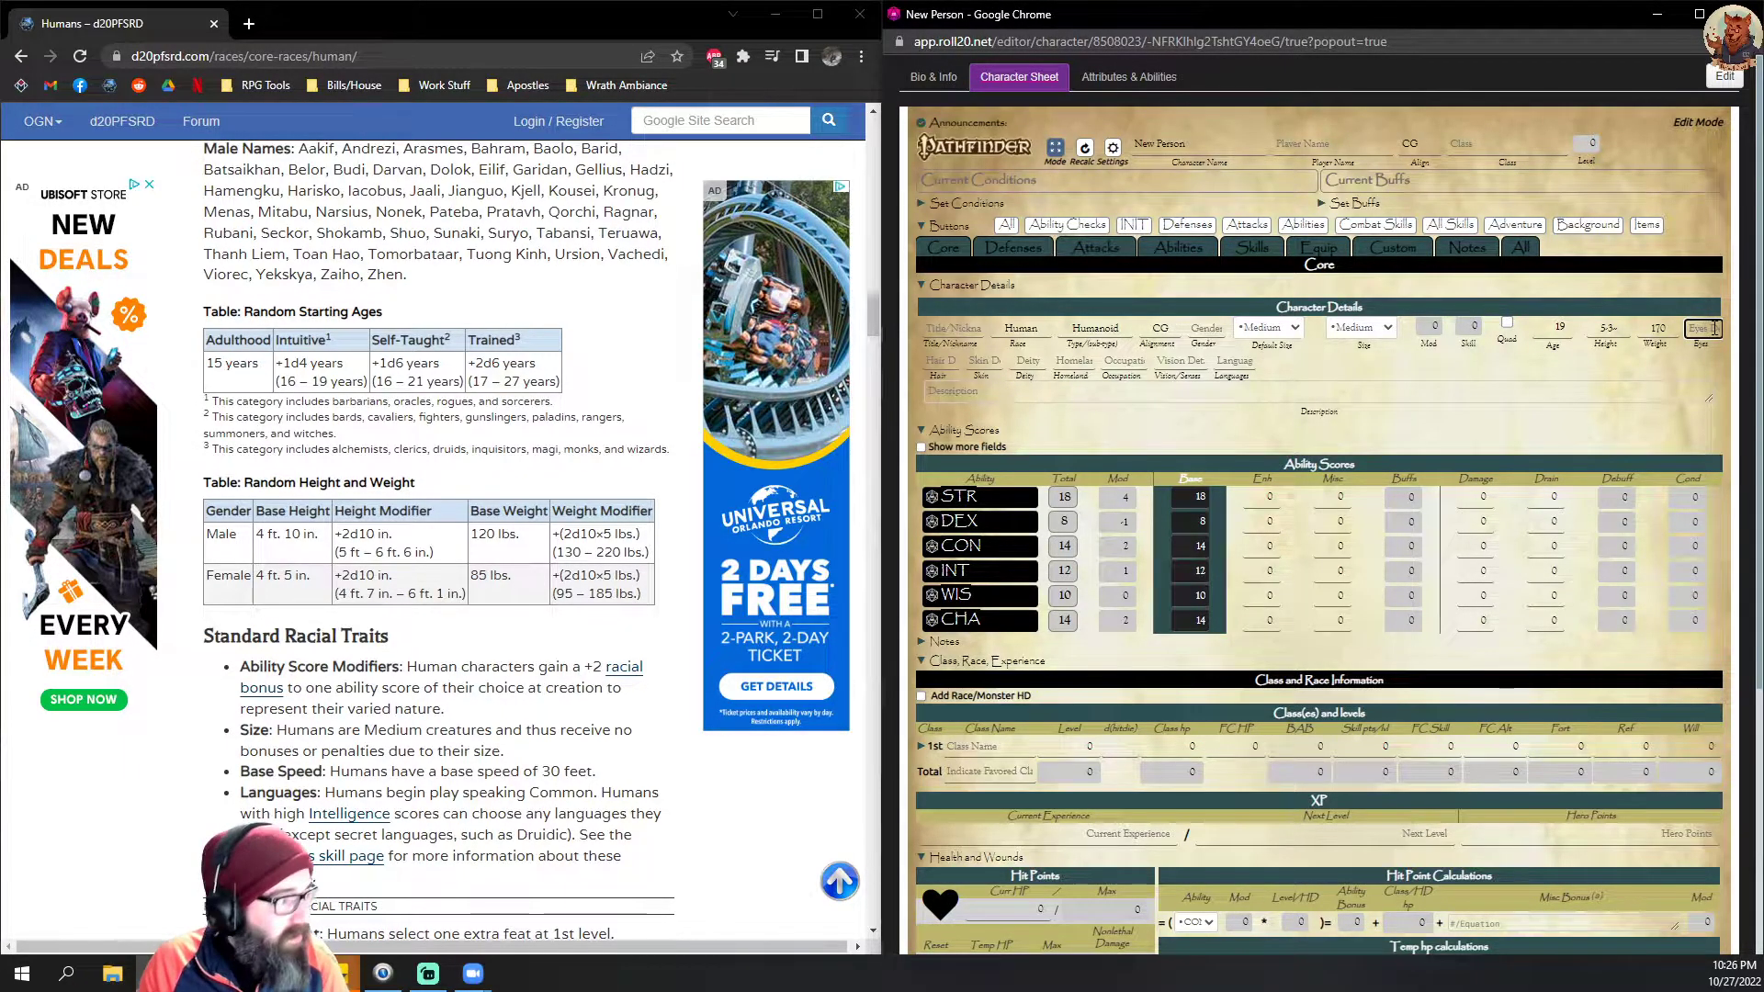
pyautogui.write('Brown')
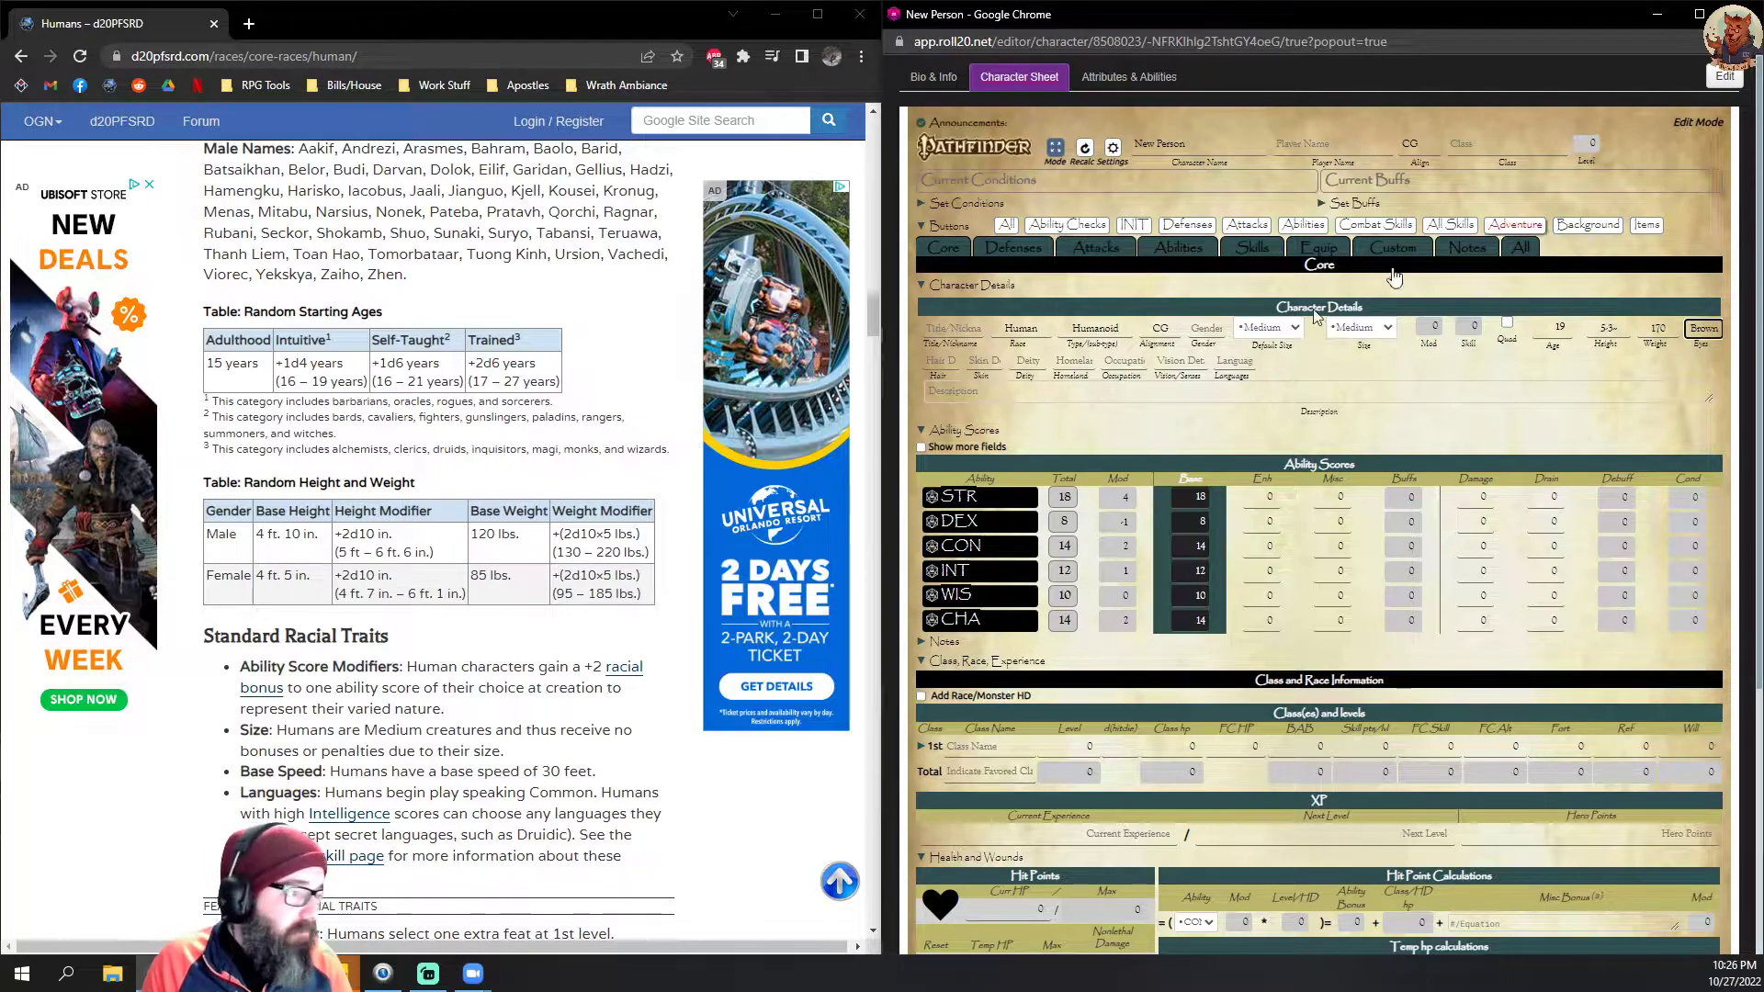
pyautogui.click(954, 363)
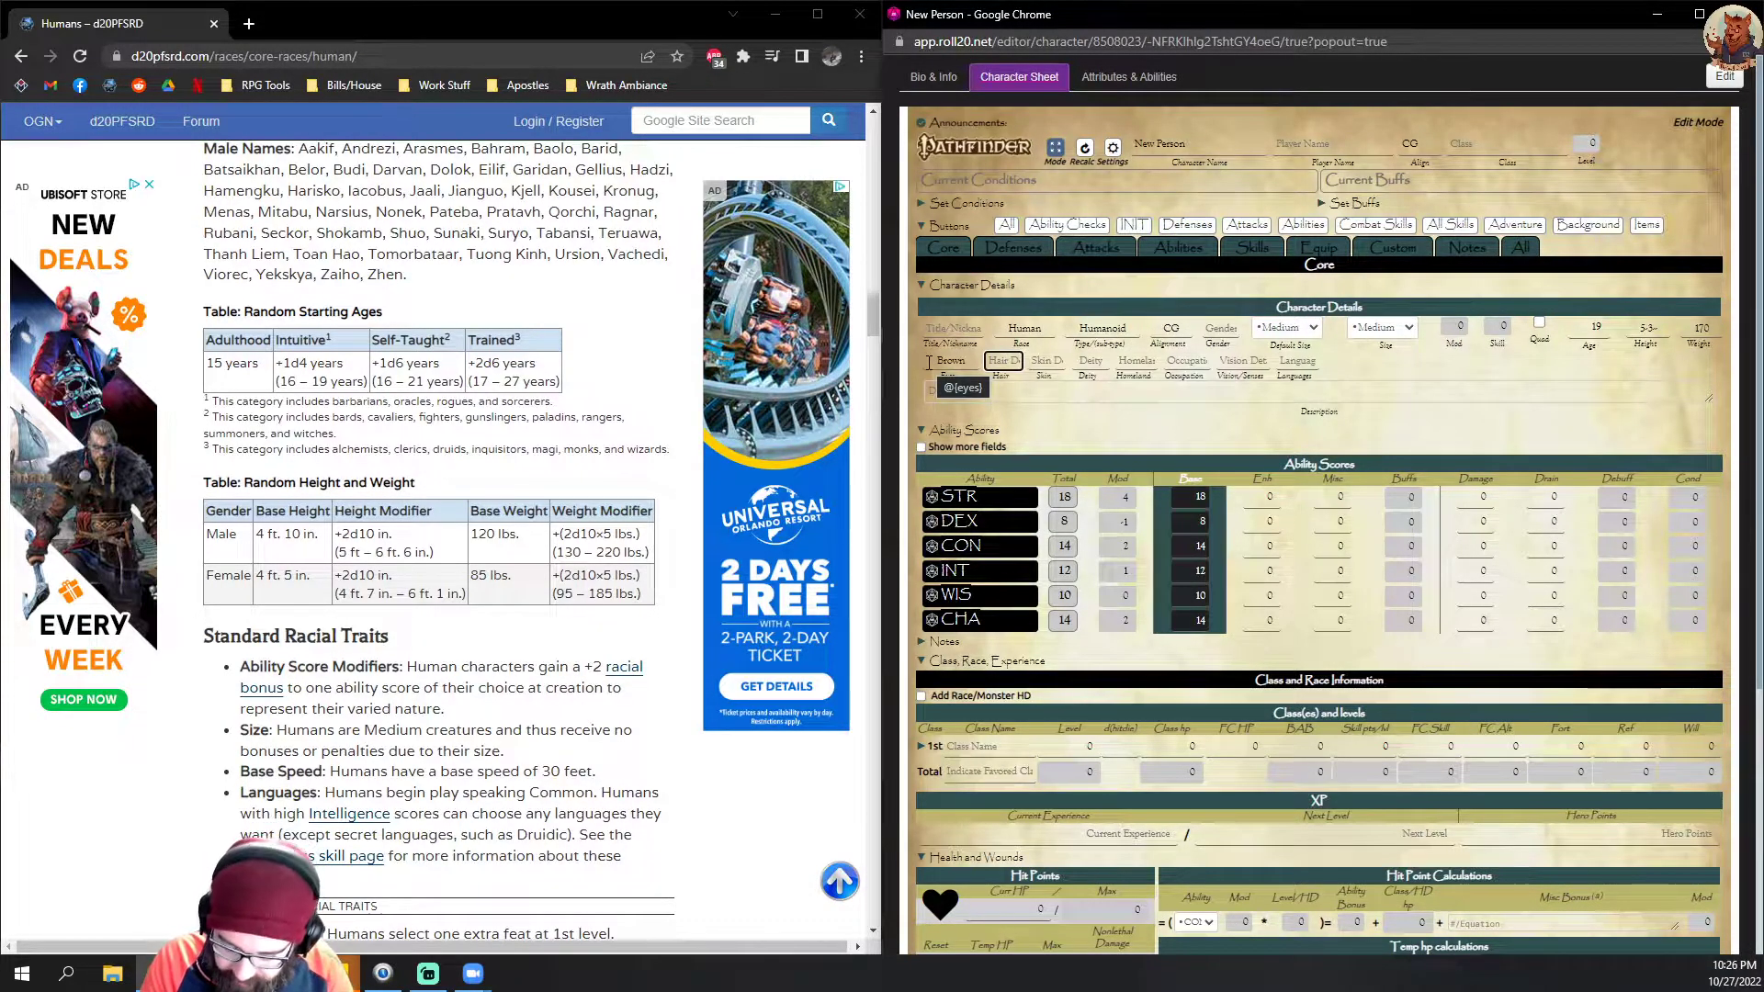
pyautogui.write('Bro')
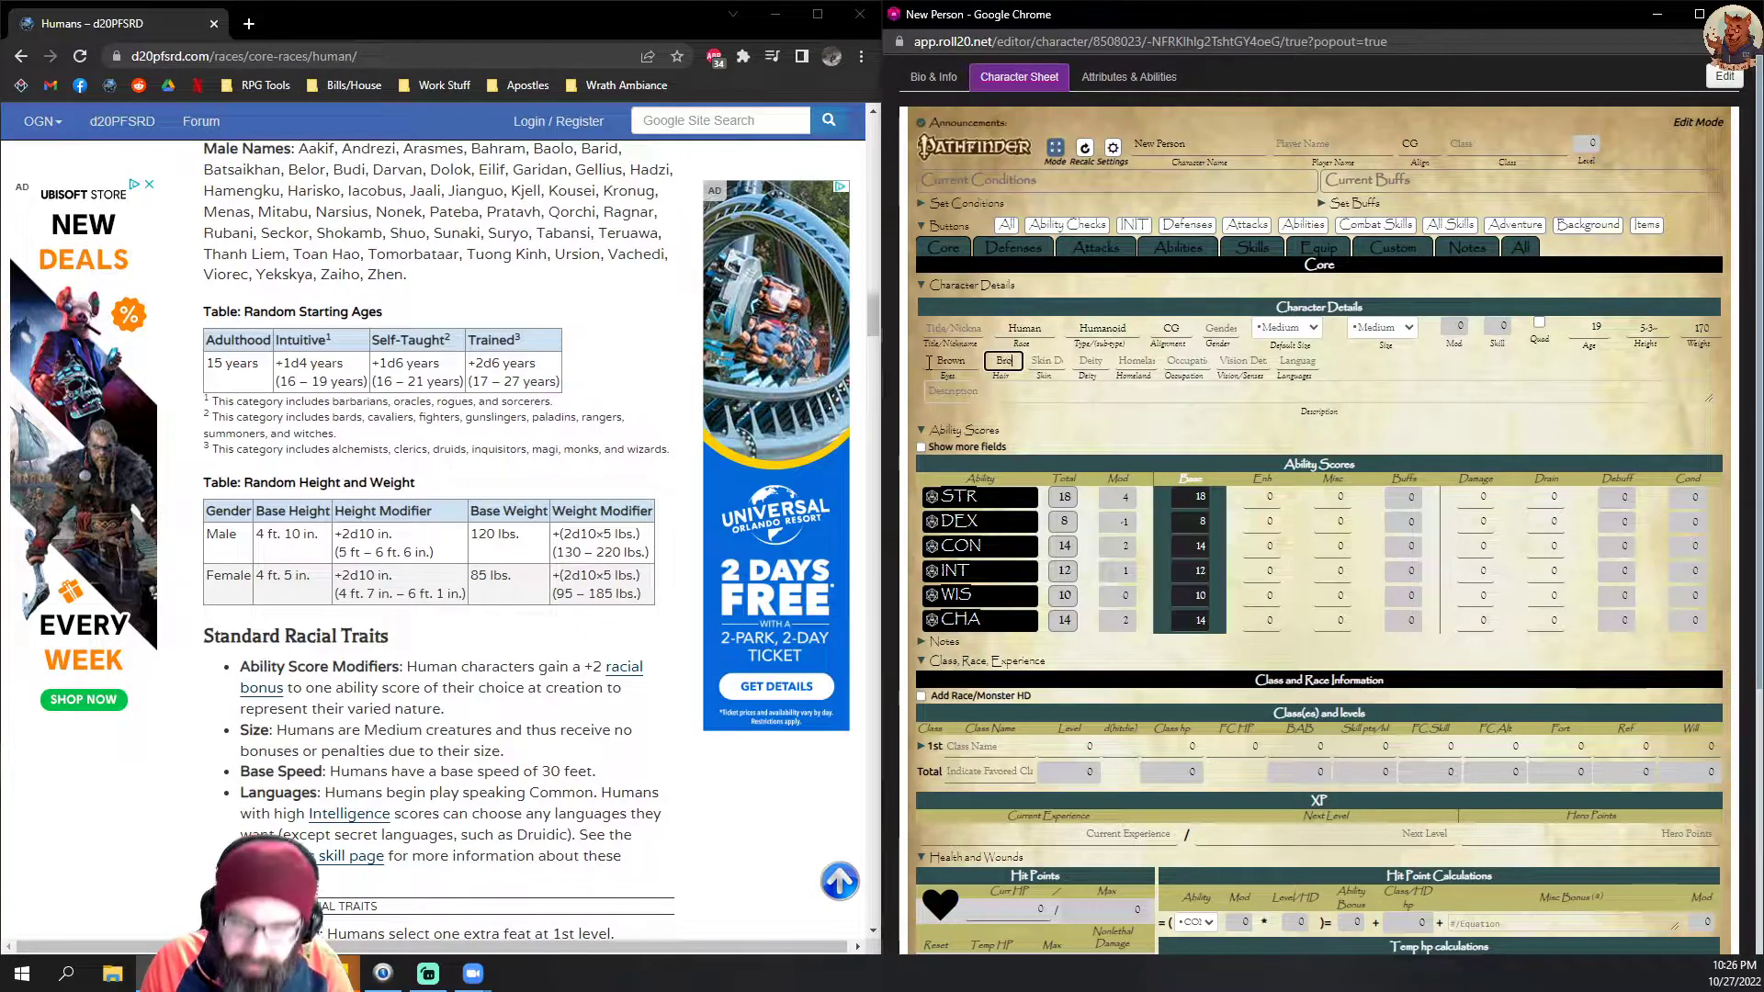
pyautogui.write('wn')
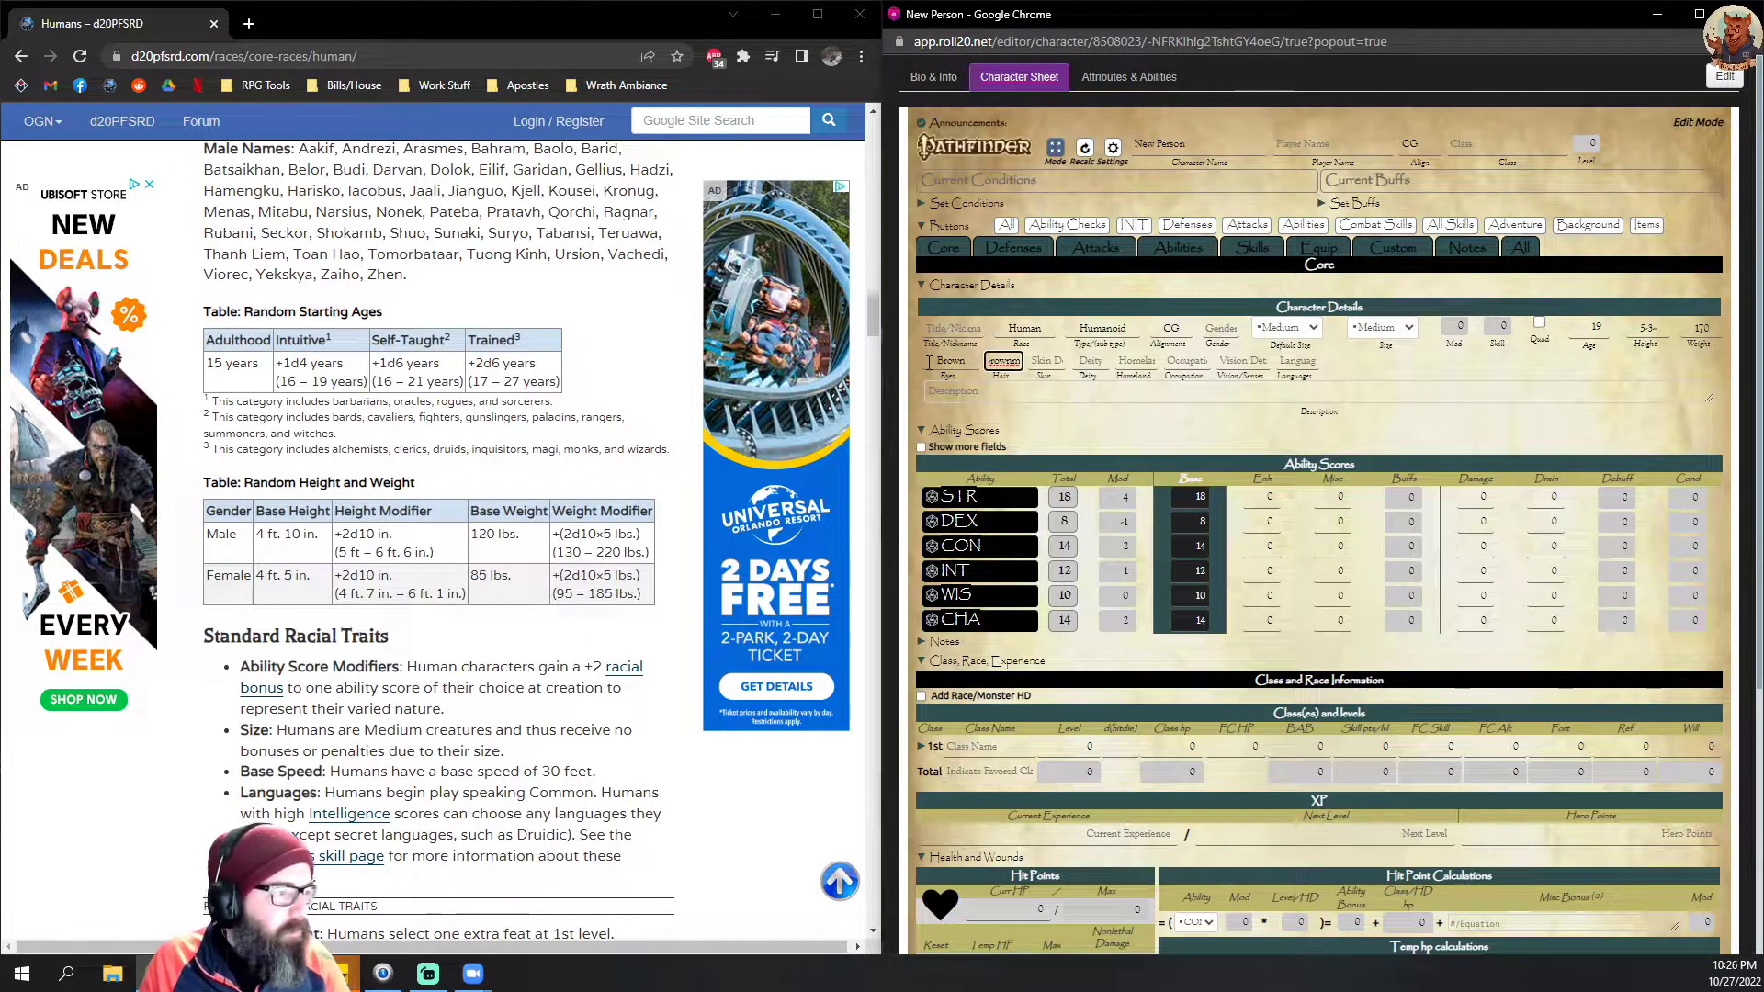
pyautogui.write('m')
pyautogui.press('BackSpace')
pyautogui.press('BackSpace')
pyautogui.write('wn')
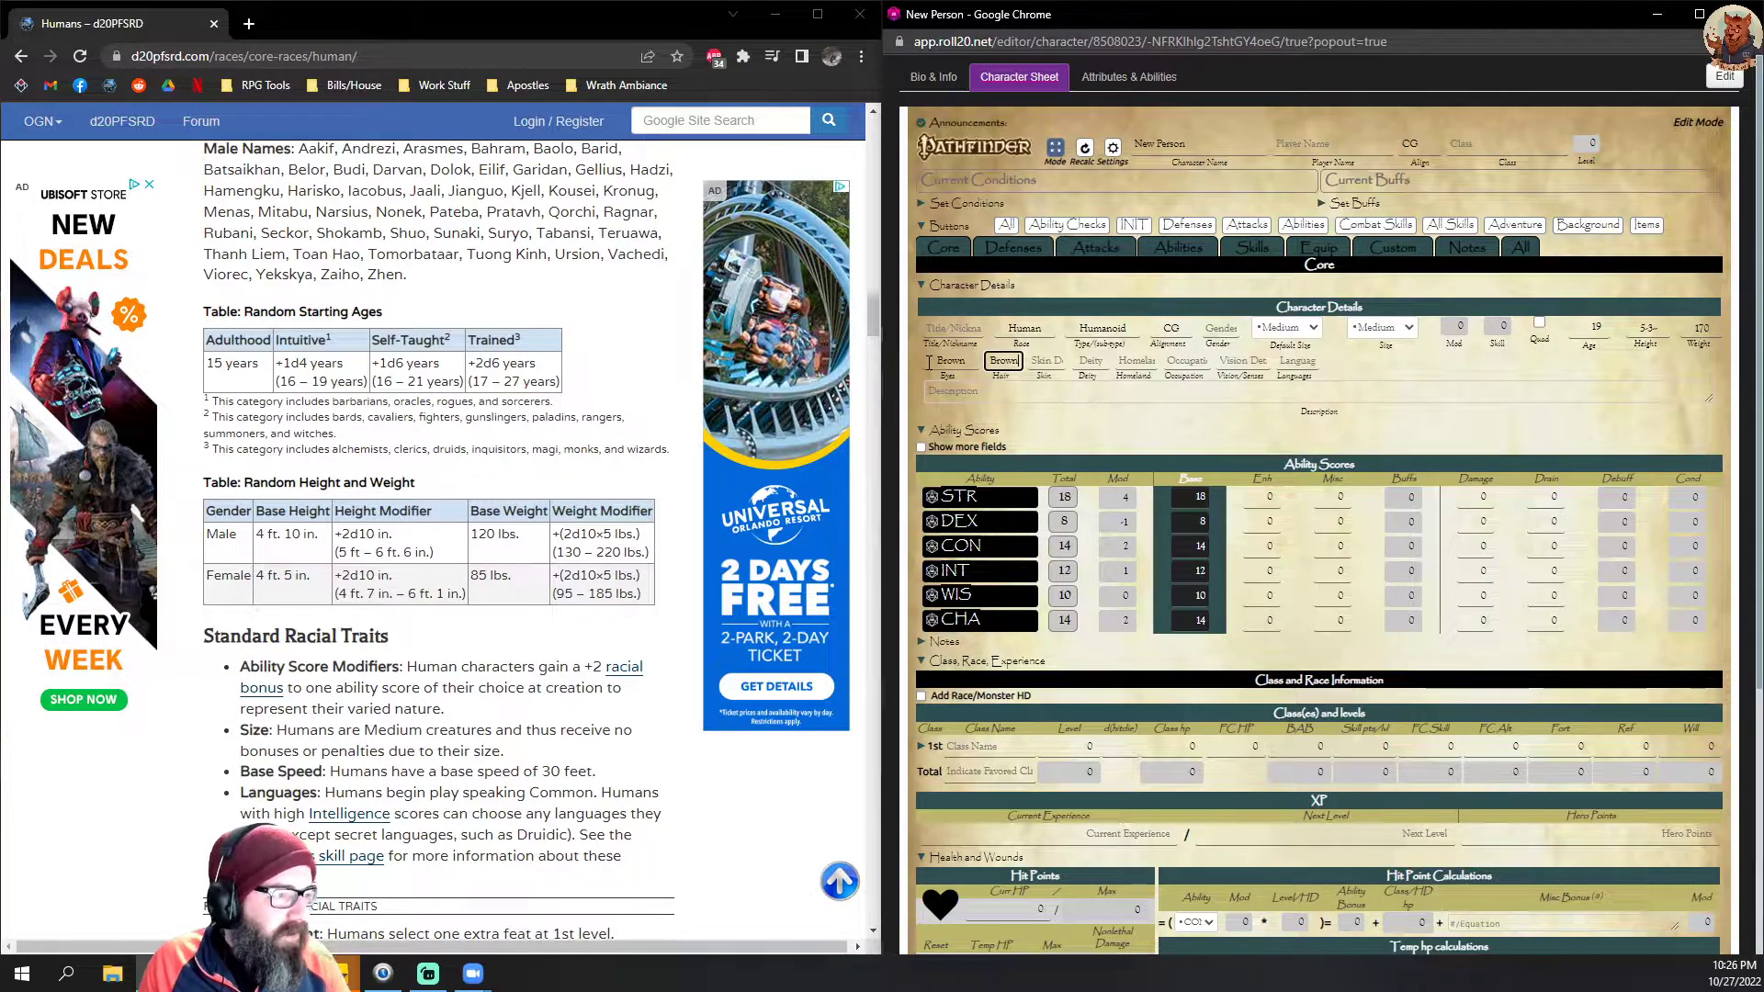
# Step: Enter Sunkissed as the character's skin description
pyautogui.click(1058, 365)
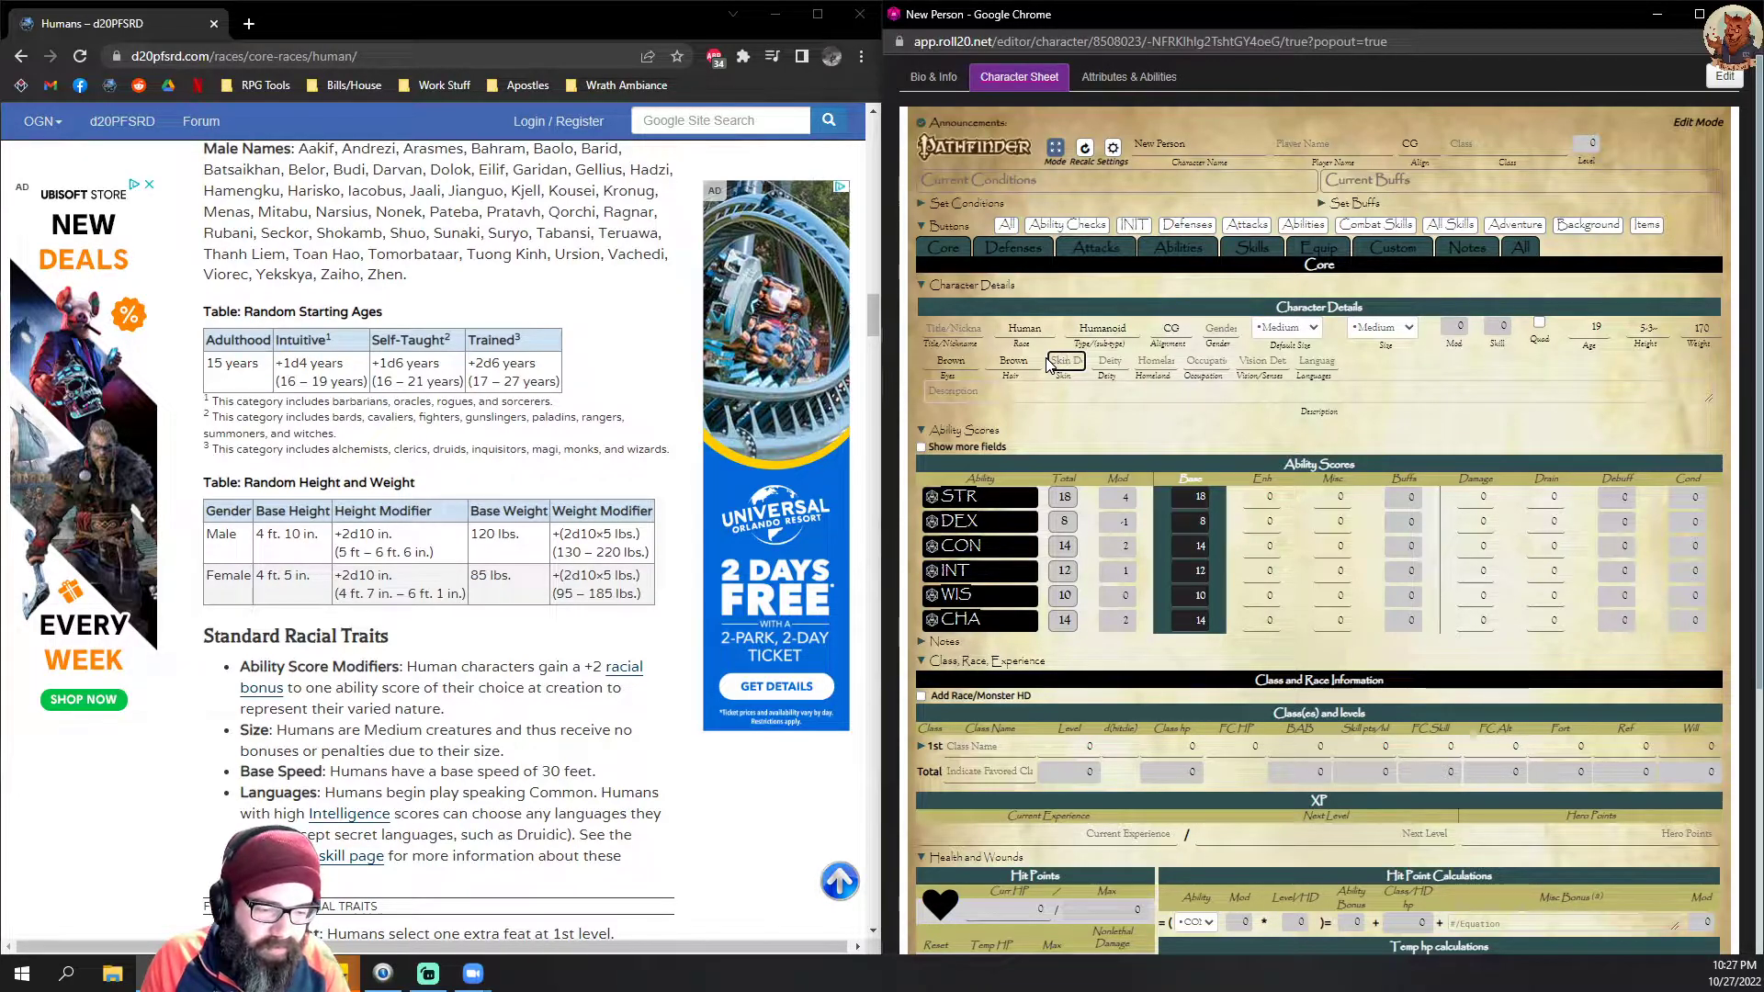
pyautogui.write('Tan')
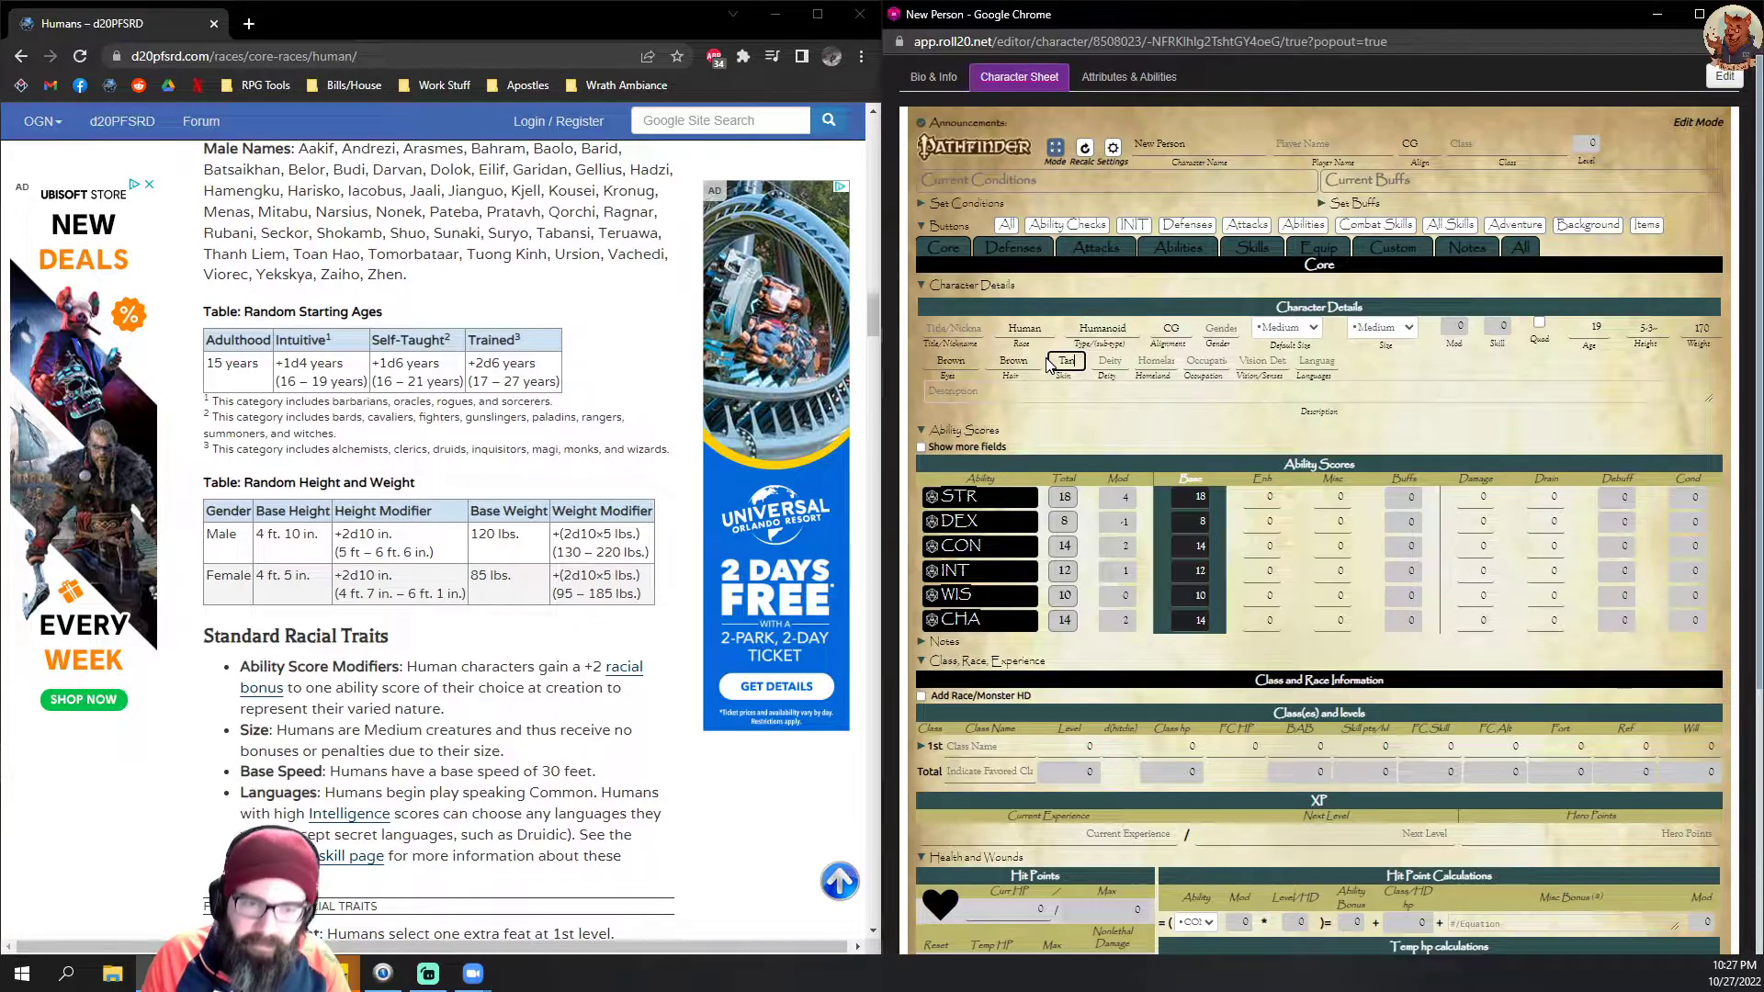
pyautogui.press('BackSpace')
pyautogui.press('BackSpace')
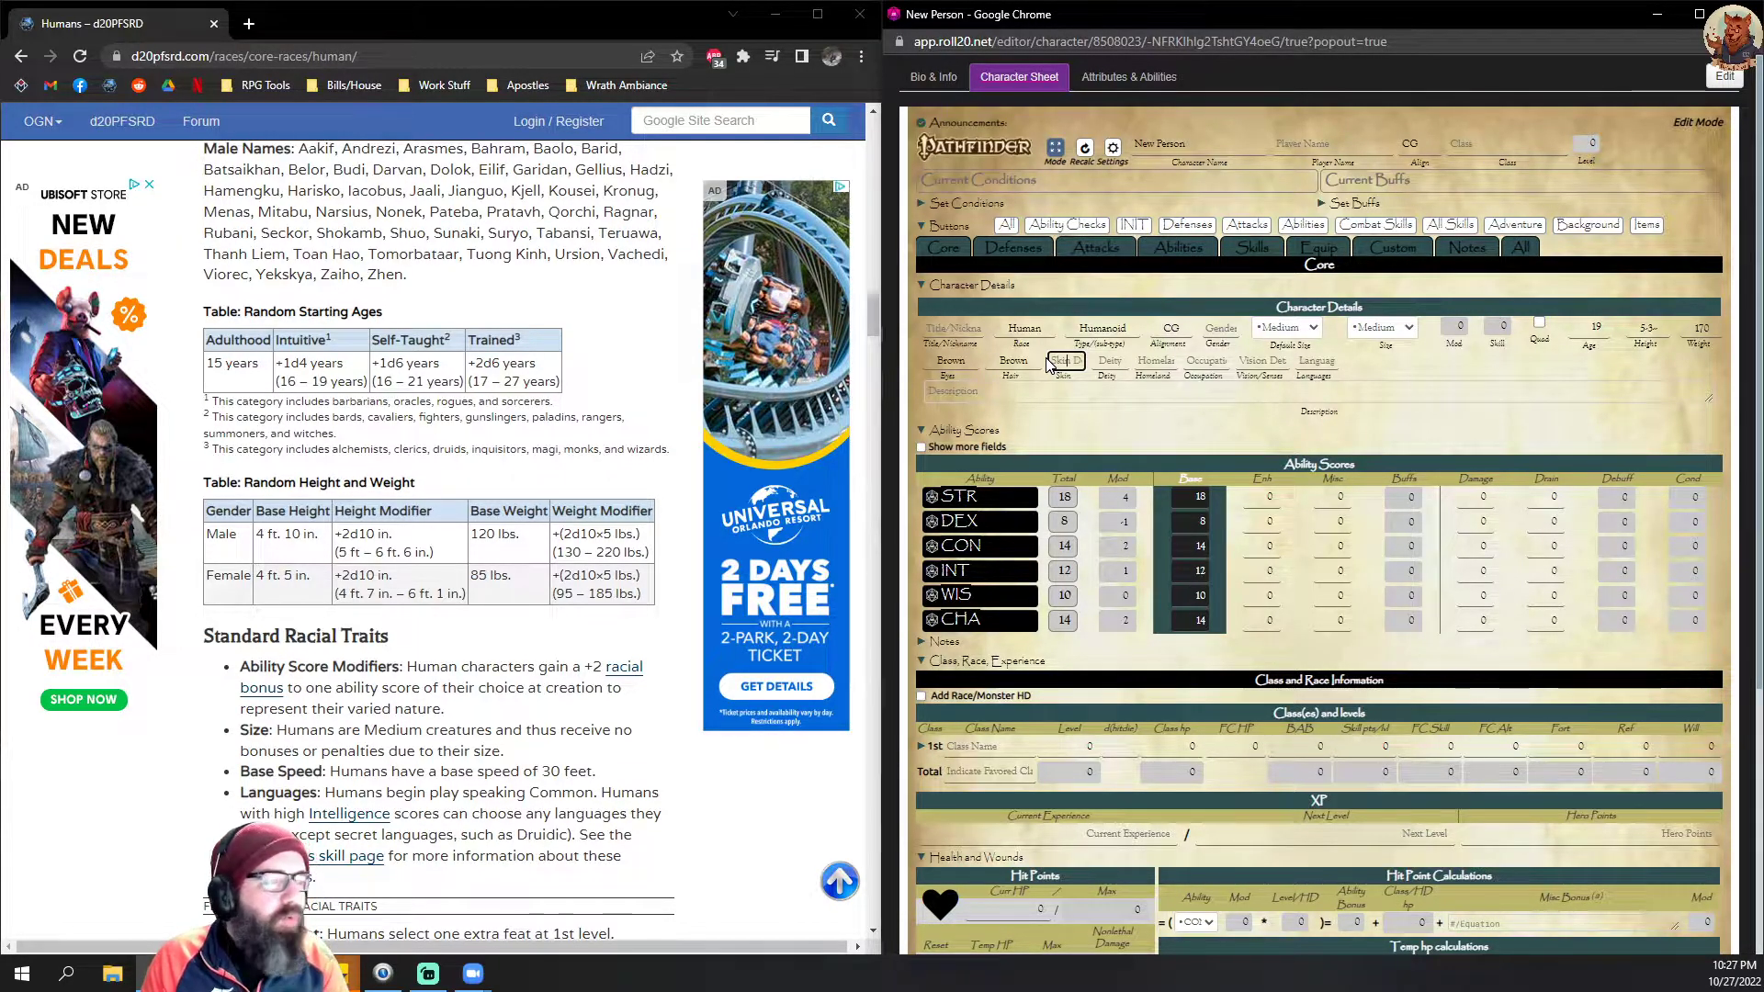
pyautogui.write('Su')
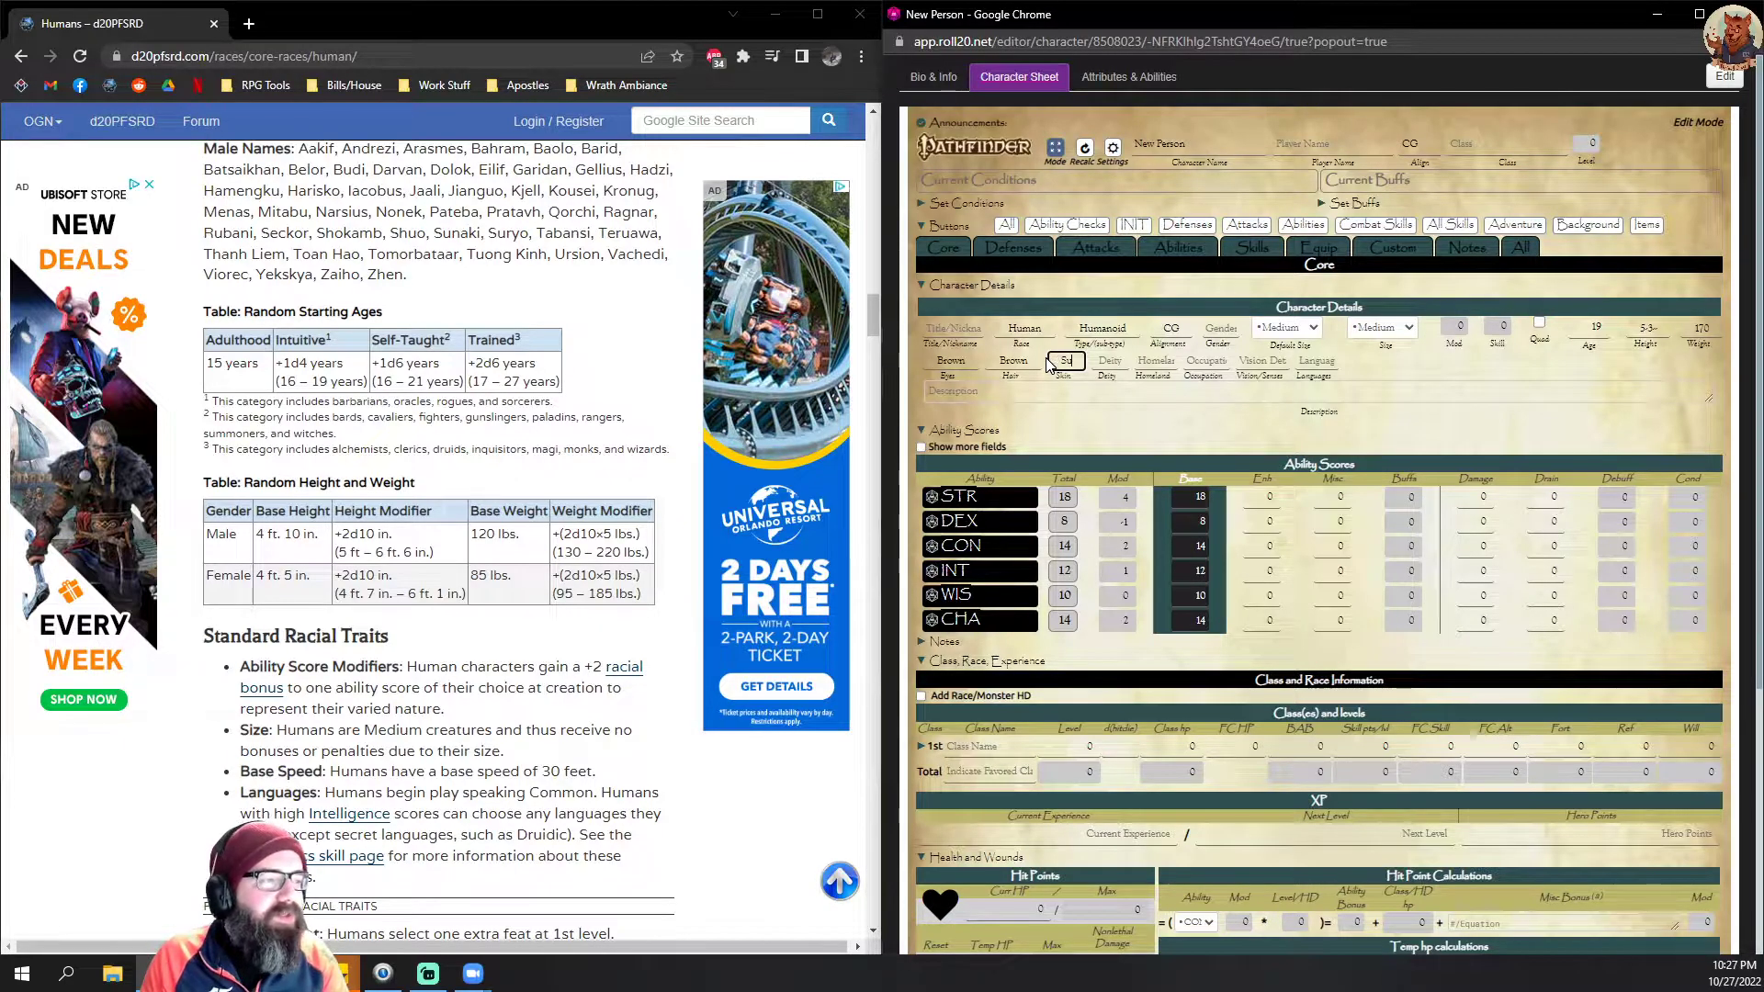
pyautogui.write('n')
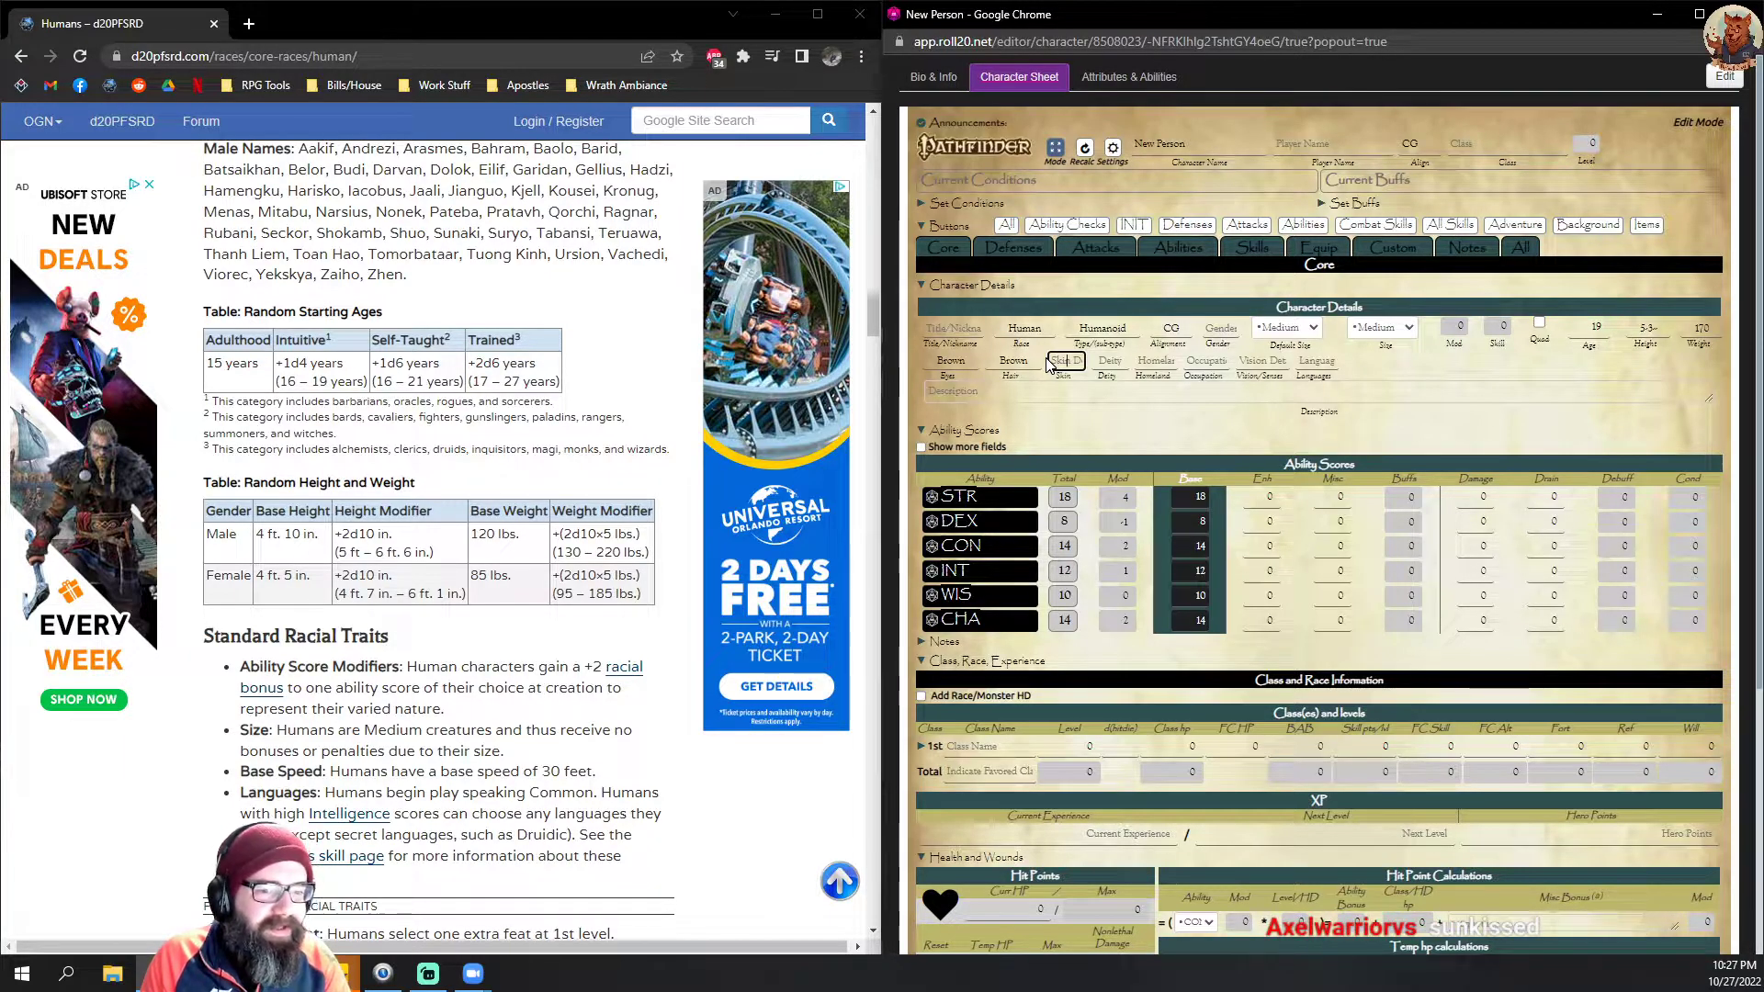
pyautogui.write('u')
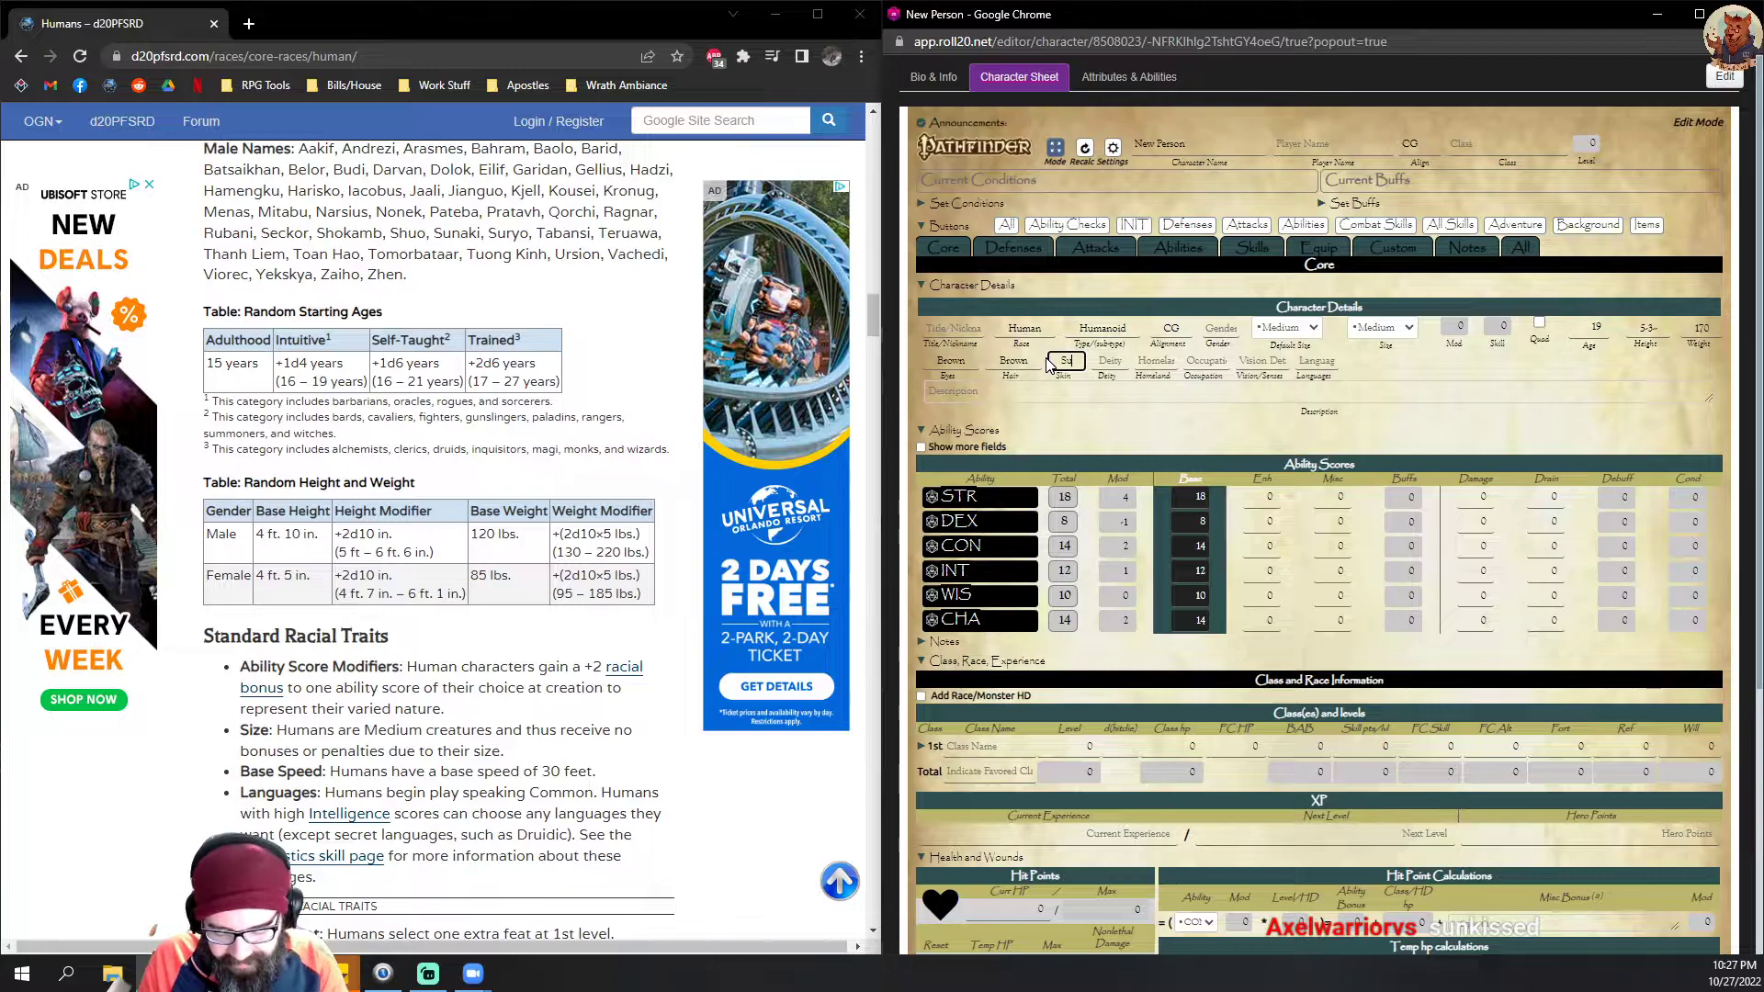
pyautogui.write('nkissed')
pyautogui.click(1175, 434)
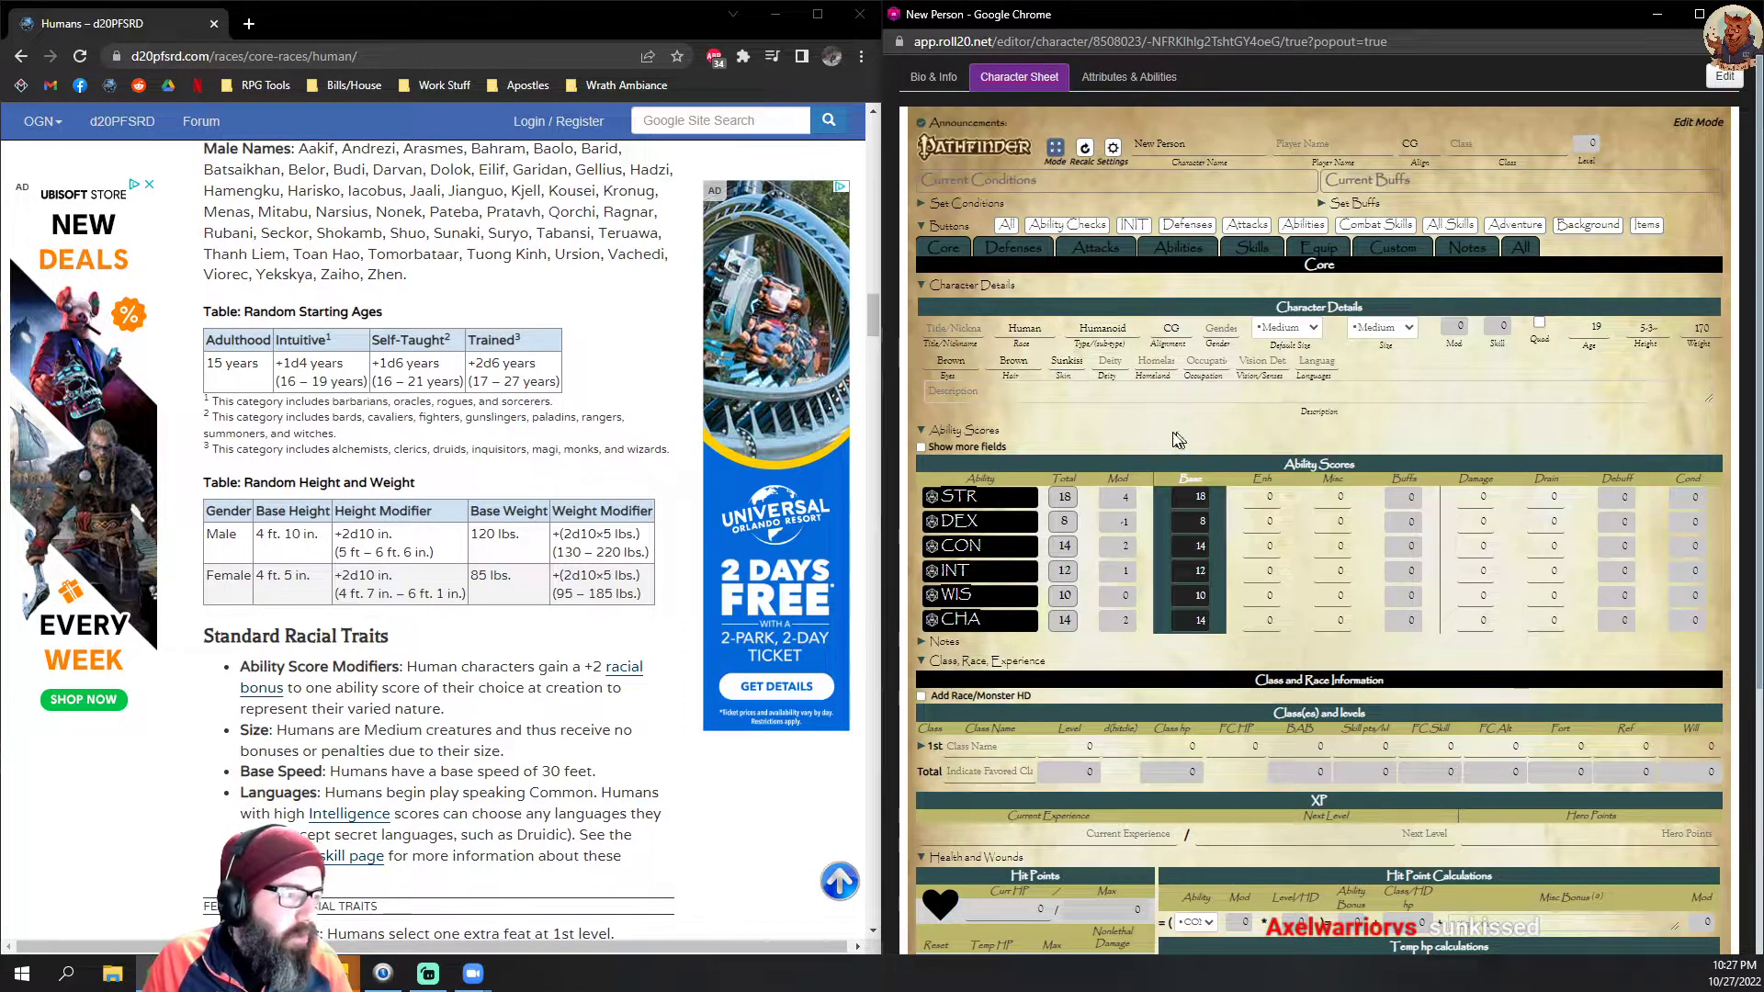
# Step: Set the character's deity to Agnostic and the homeland to Solaria
pyautogui.click(1144, 361)
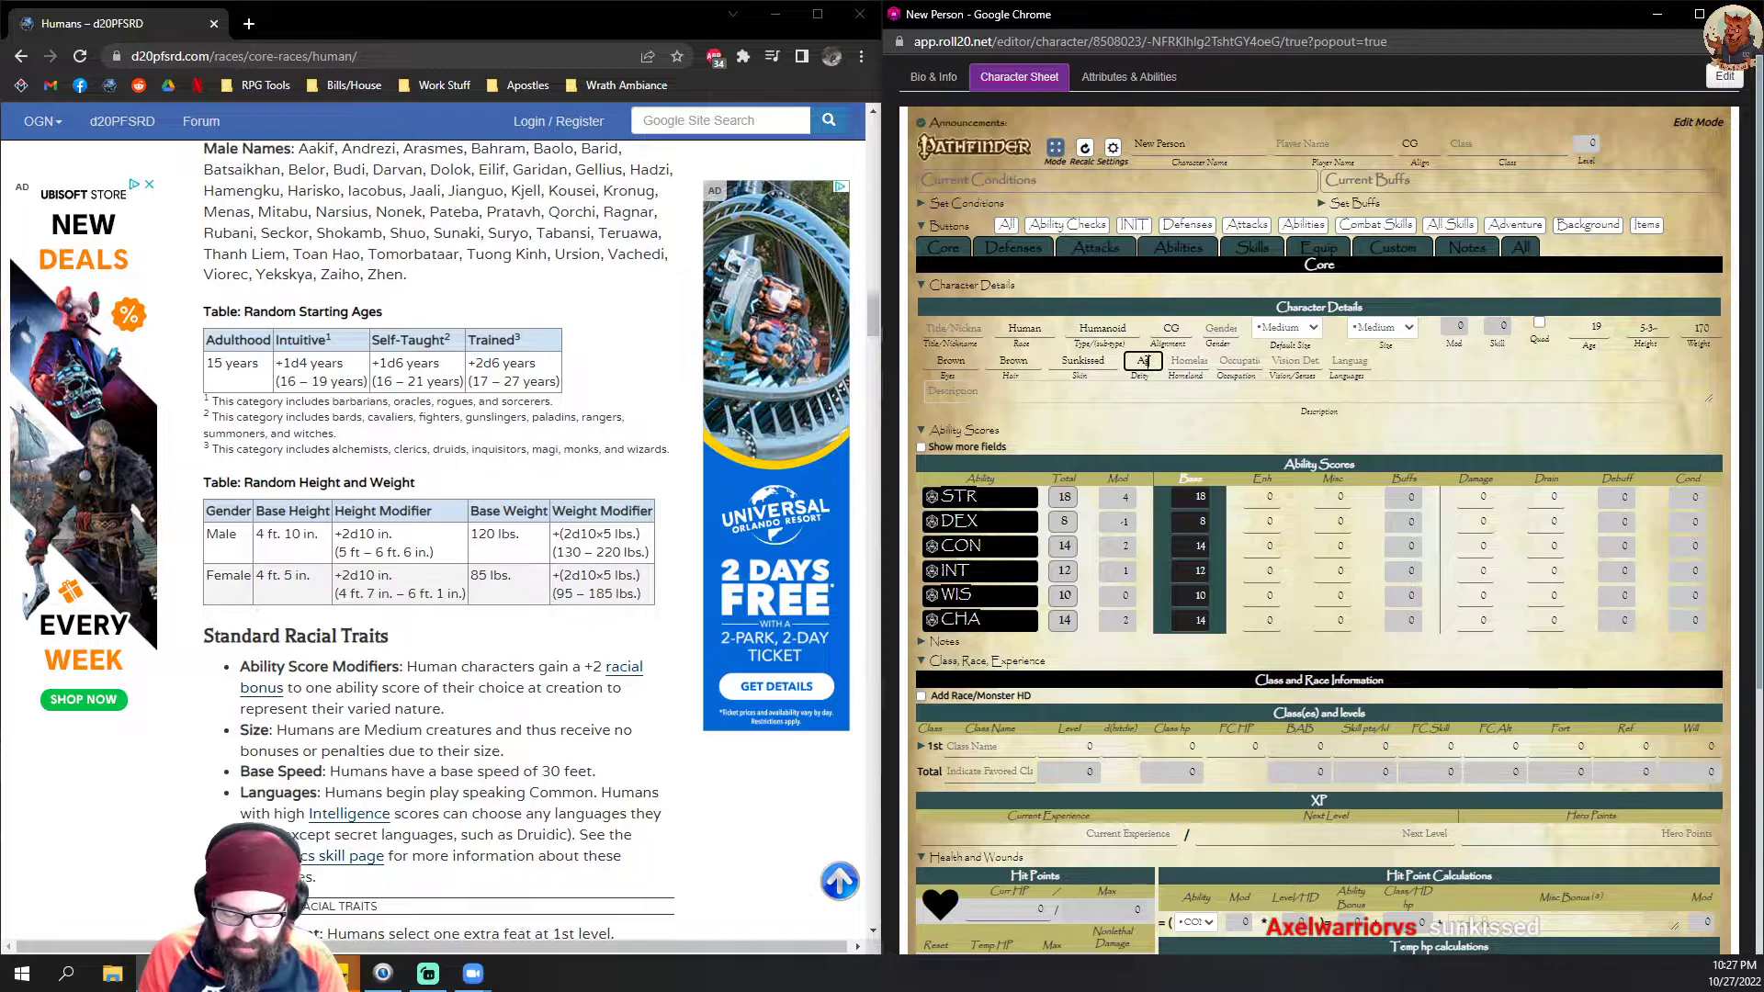
pyautogui.write('nostic')
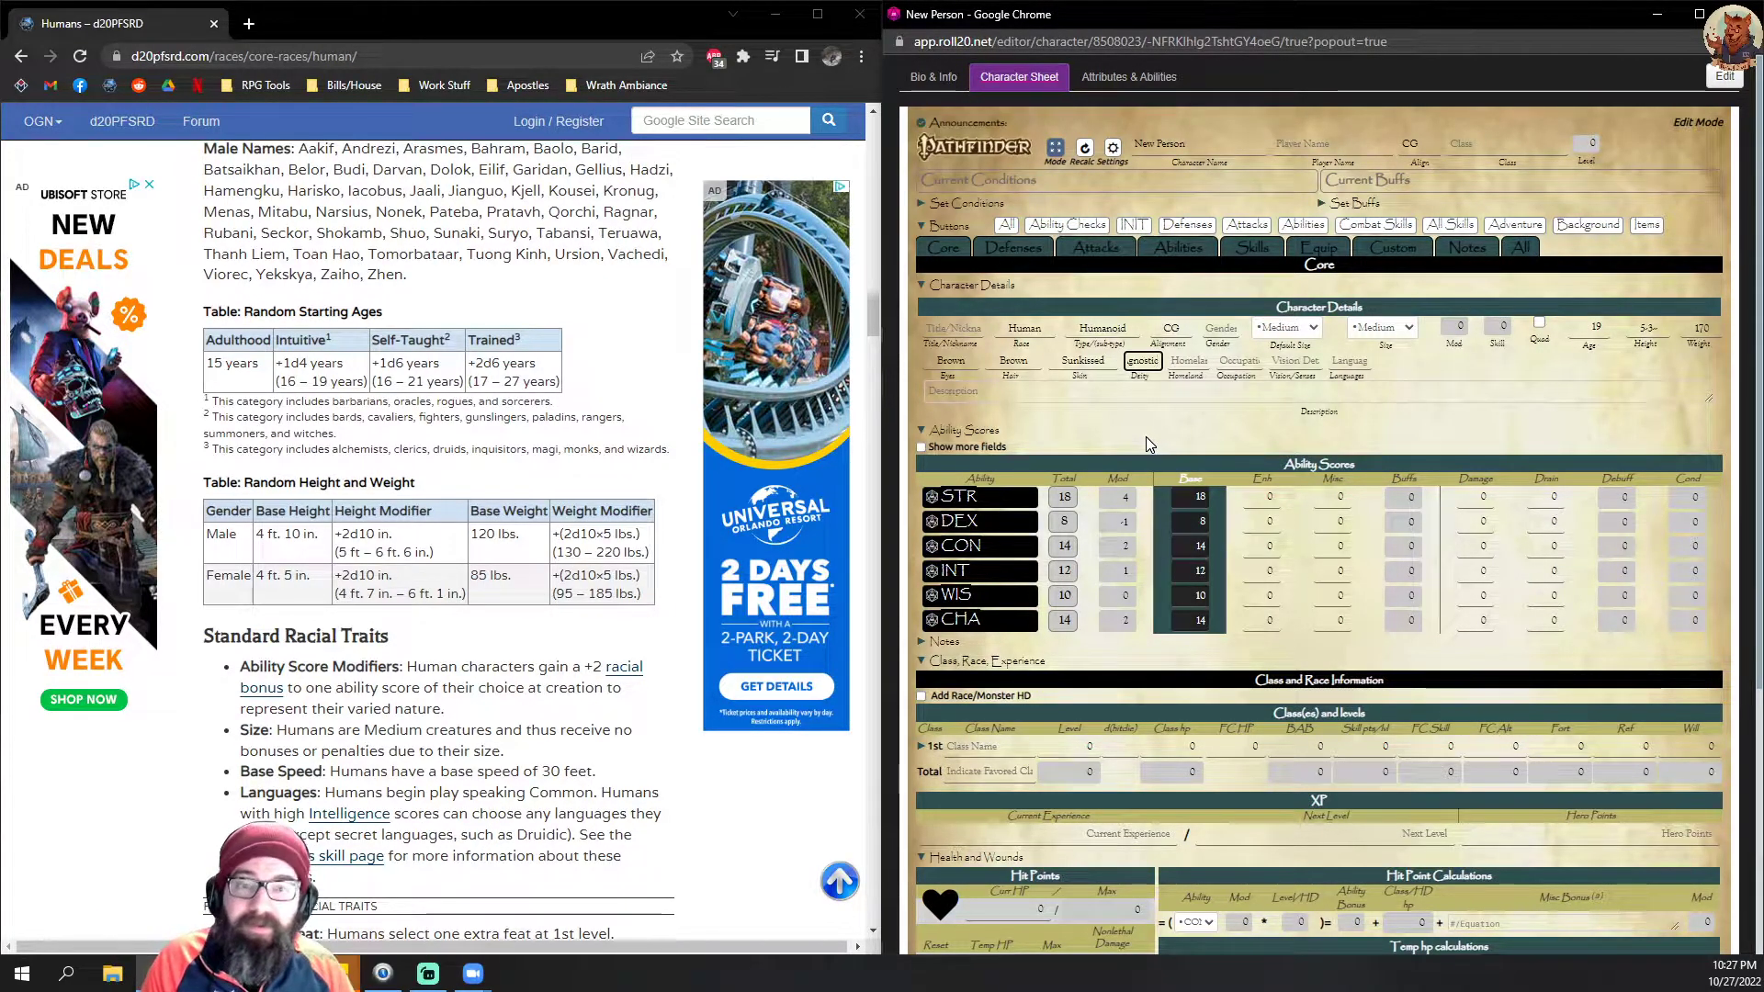
pyautogui.click(1178, 361)
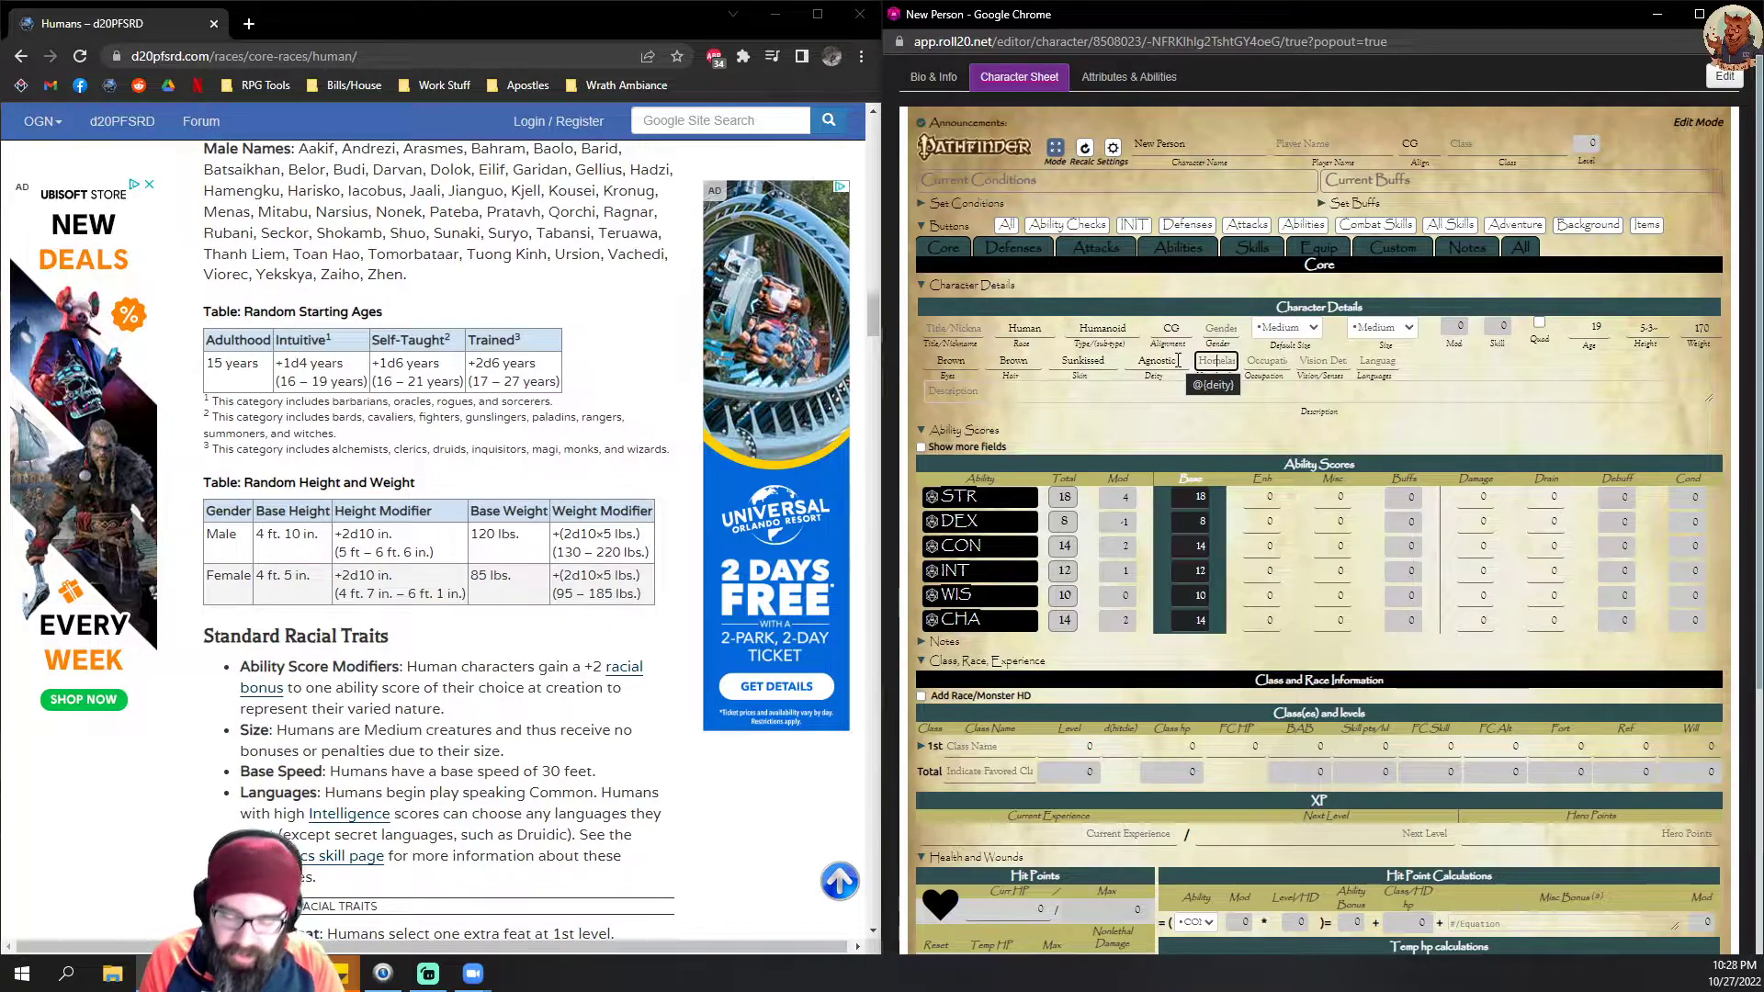
pyautogui.write('S')
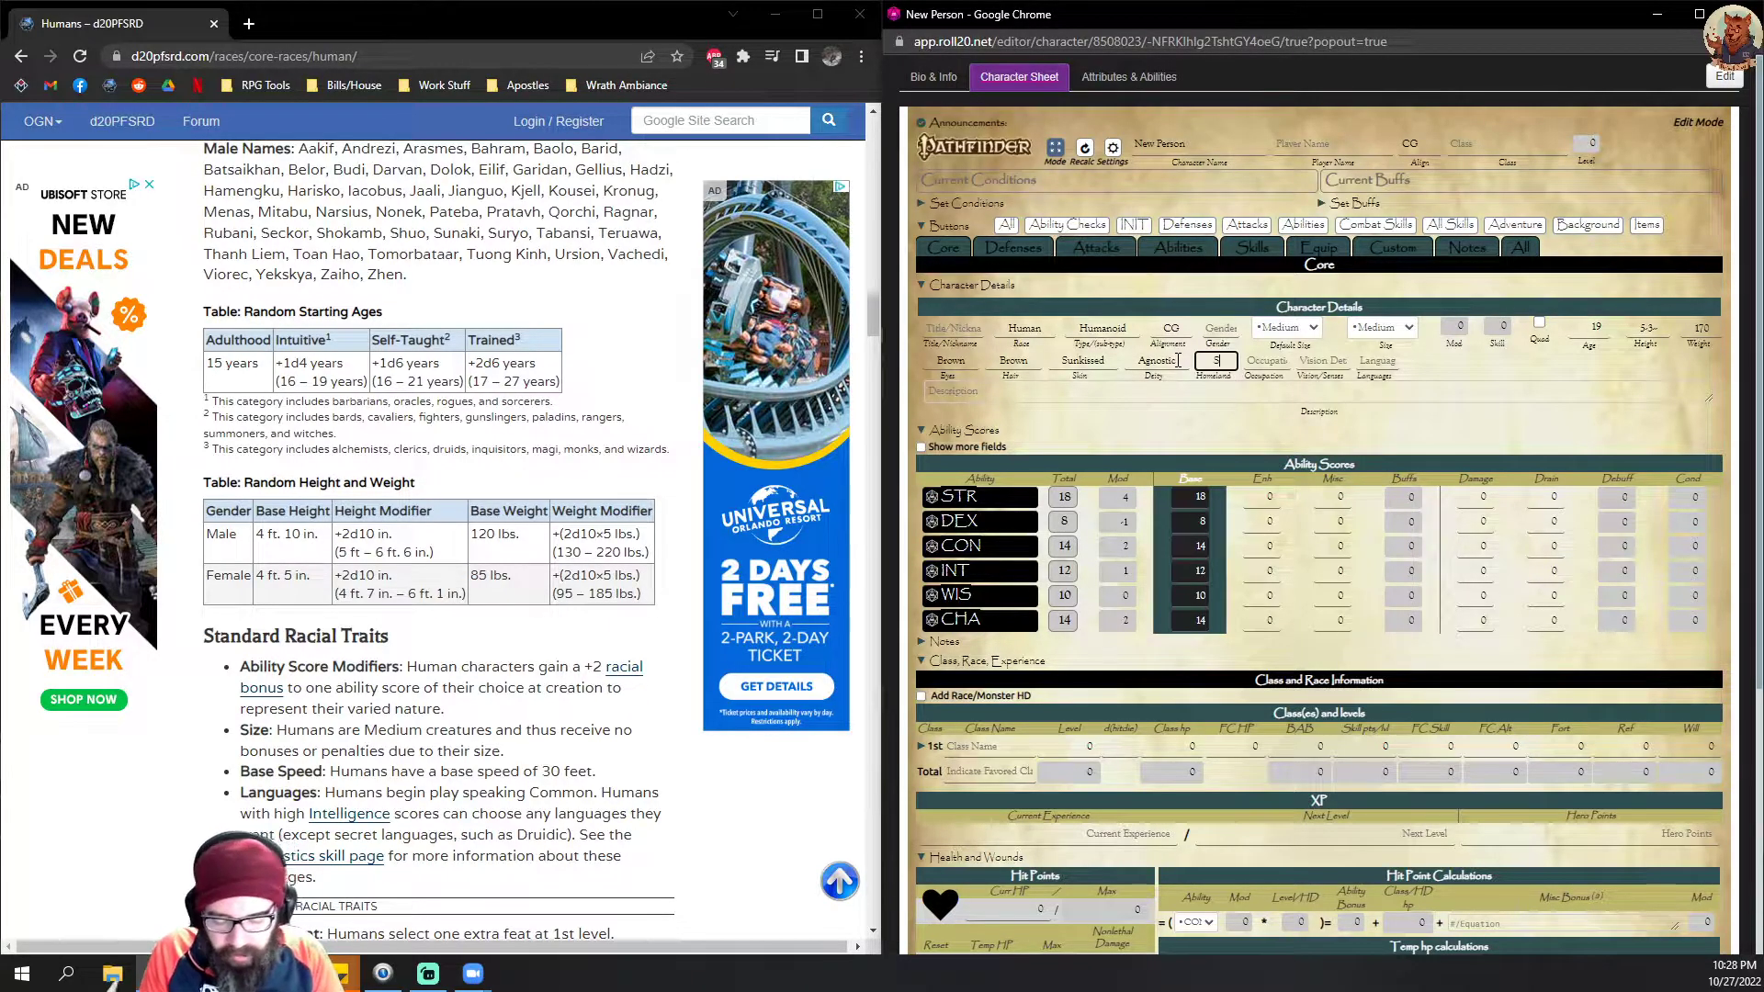
pyautogui.write('olaria')
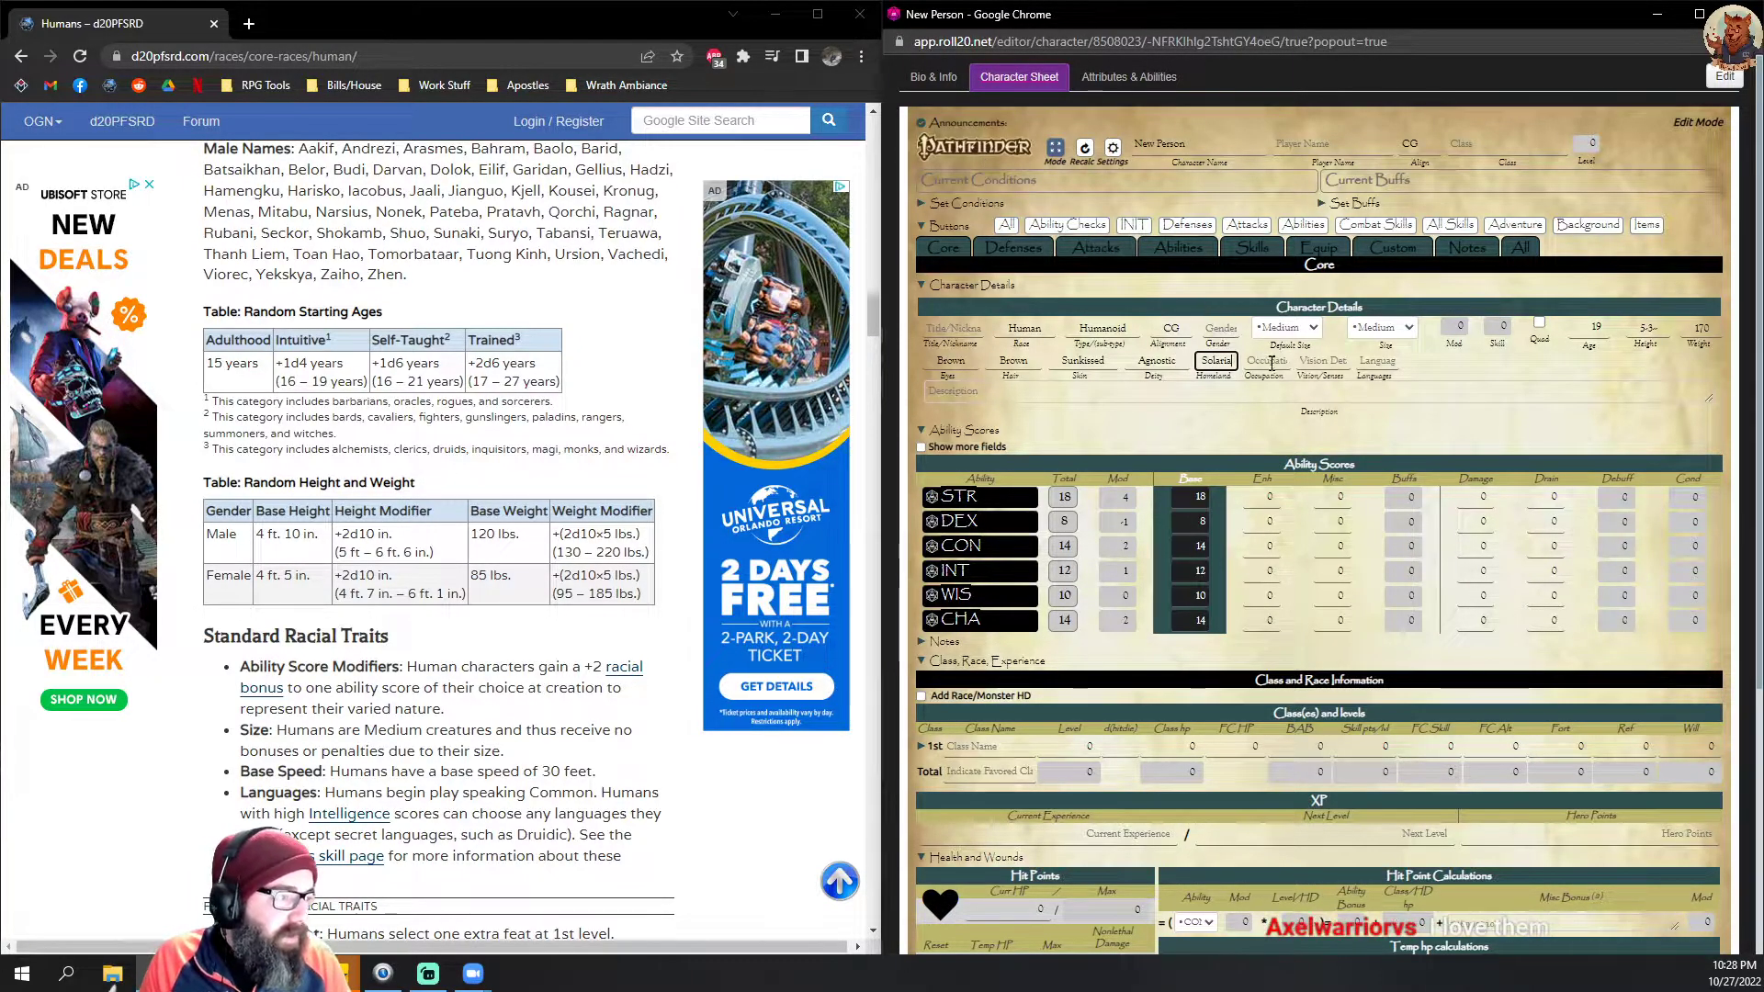
# Step: Set the character's occupation to Unemployed and the vision and senses to "Sight, Hearing"
pyautogui.click(1270, 363)
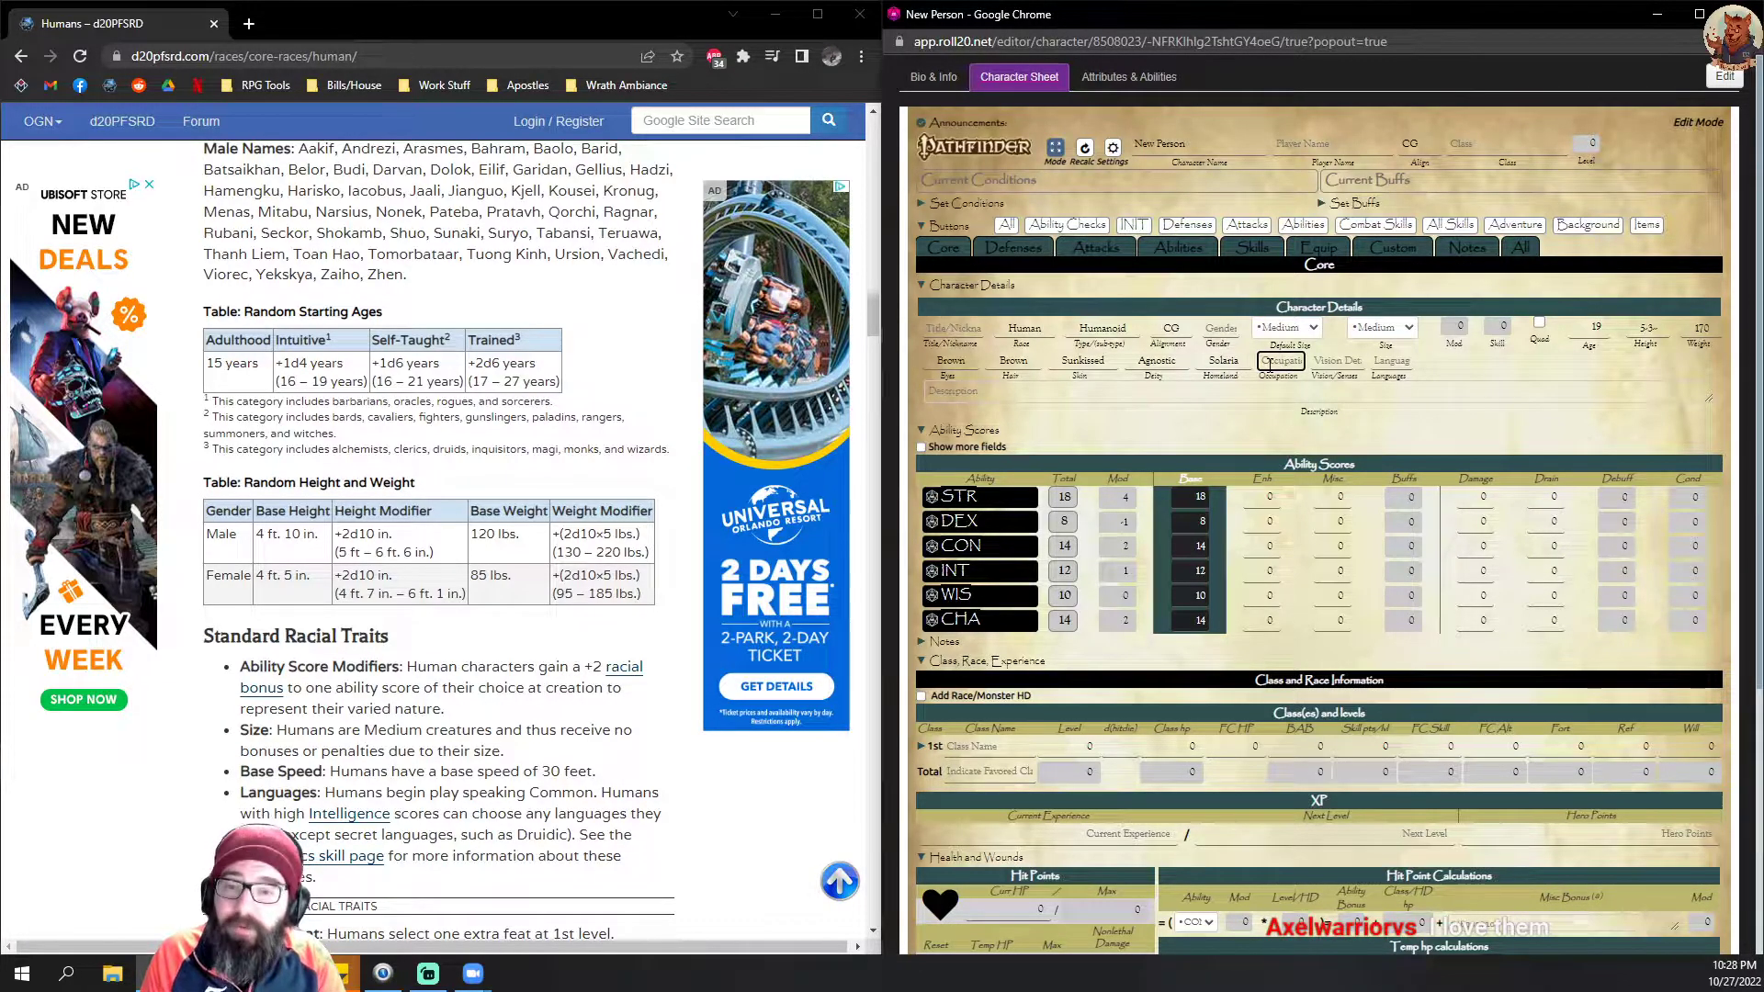
pyautogui.write('Unemployed')
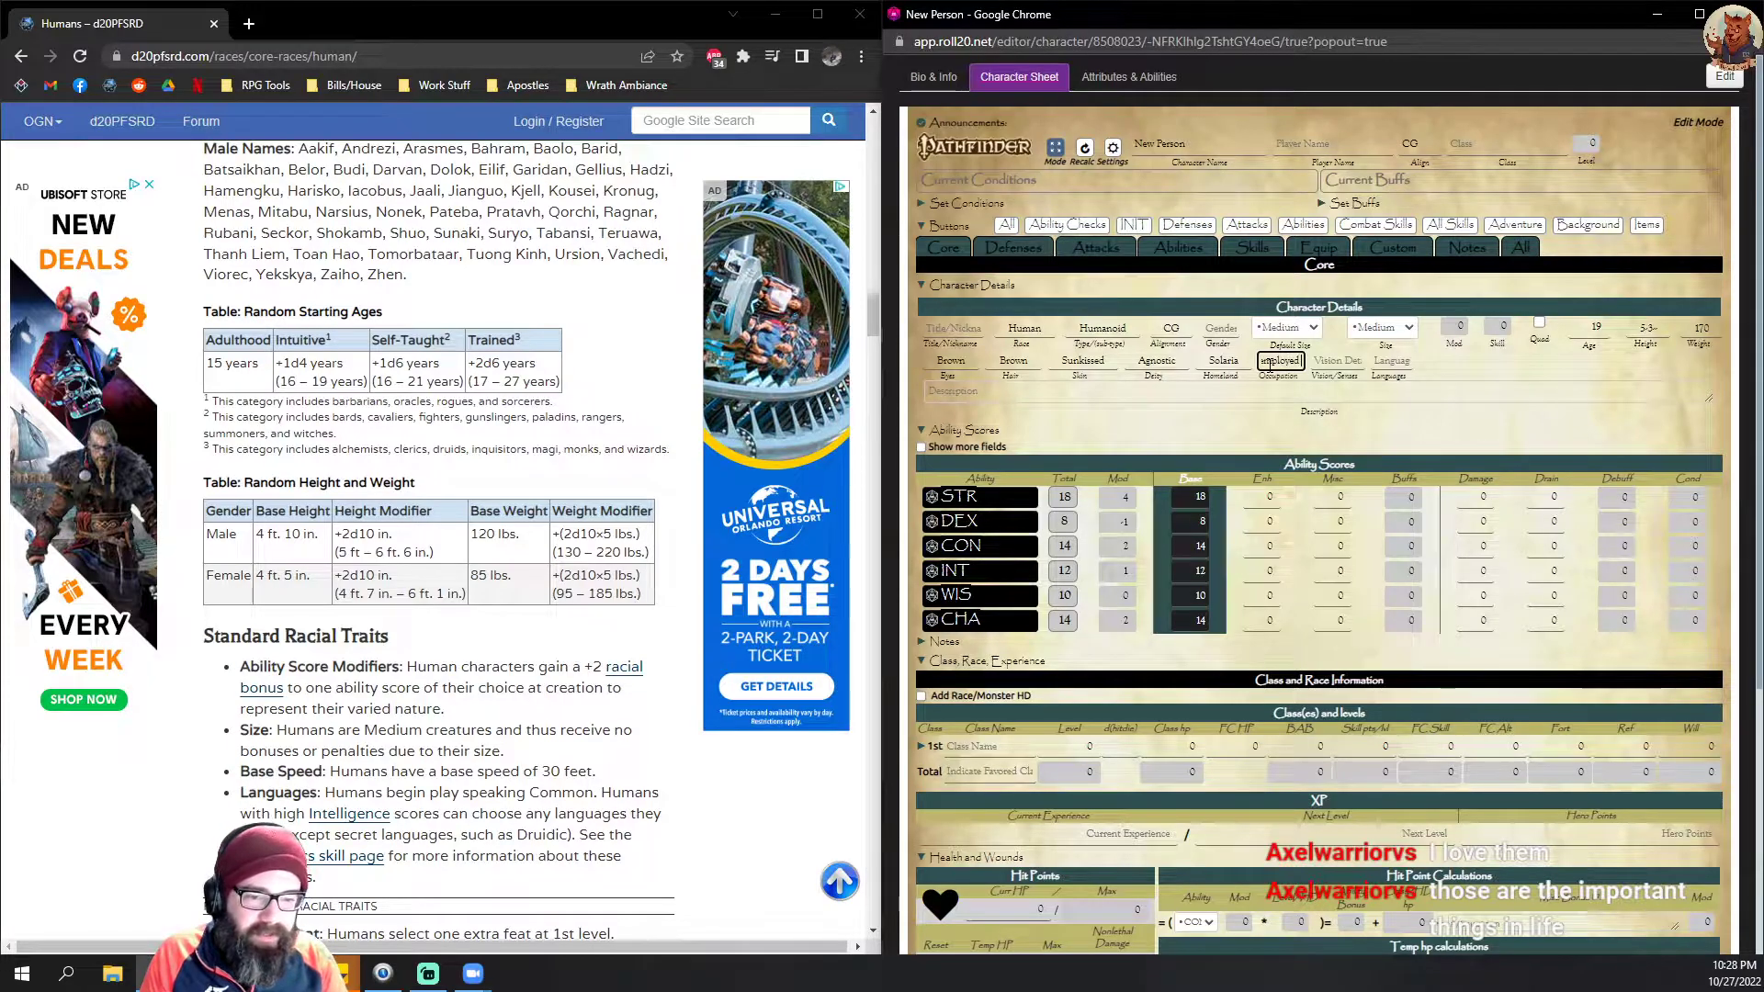
pyautogui.click(1377, 361)
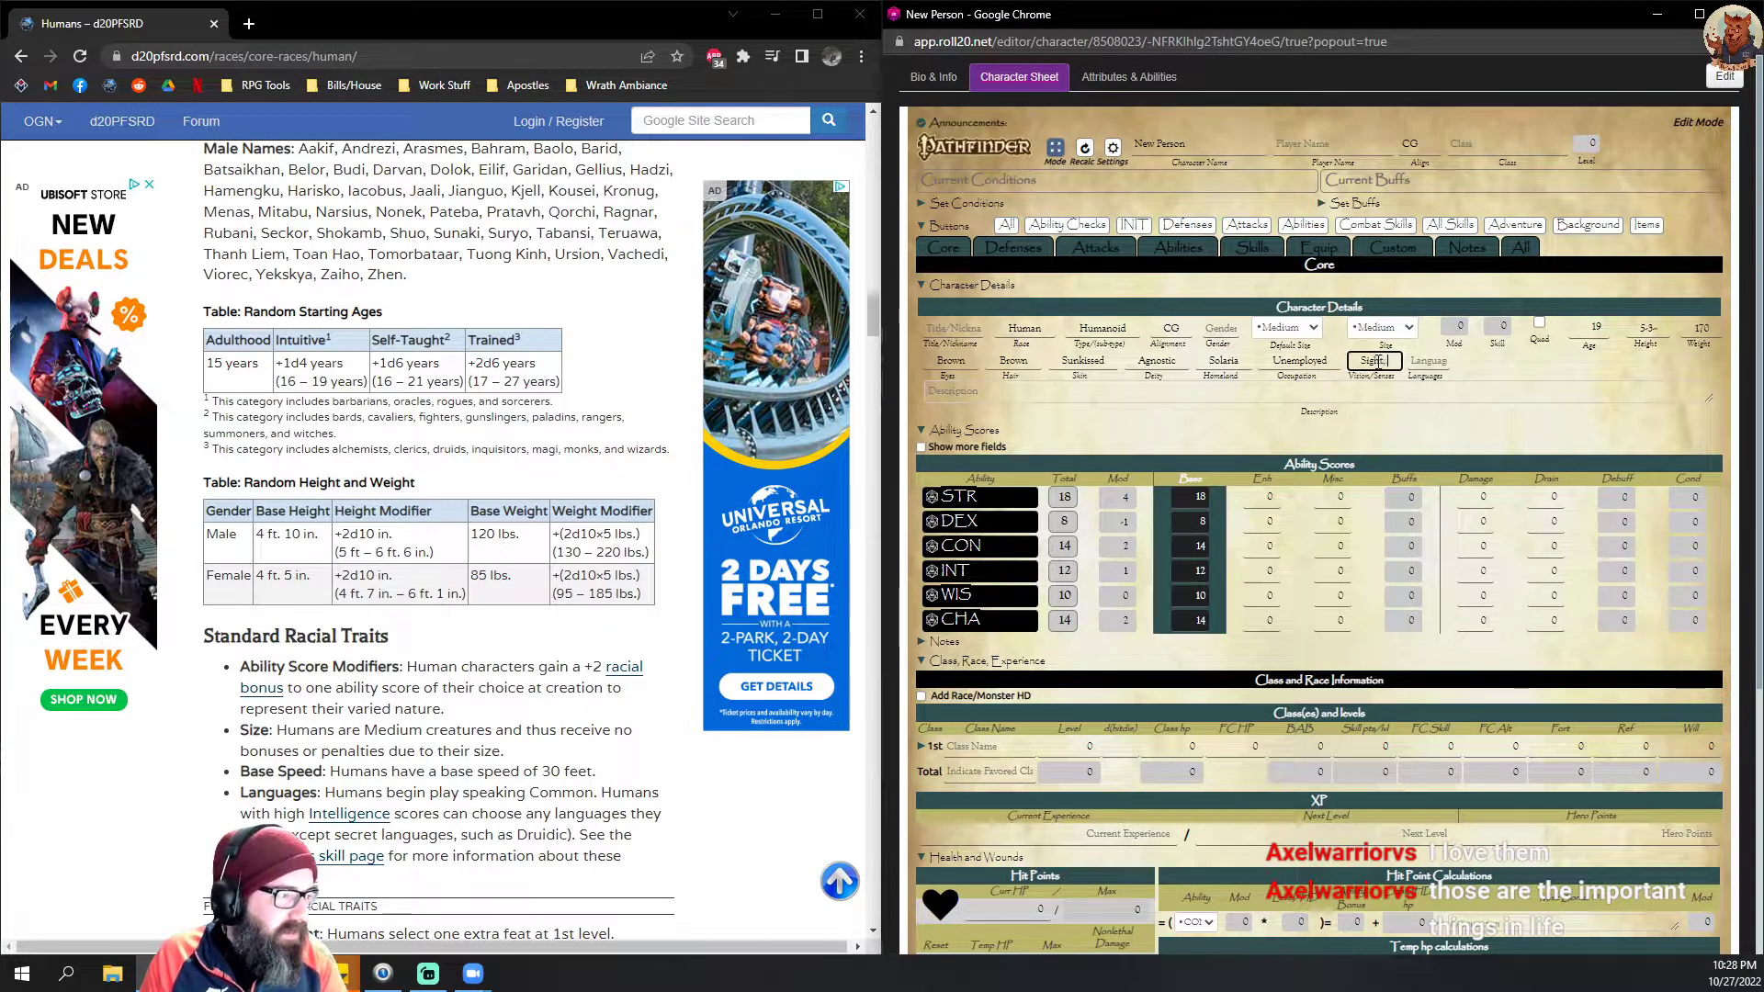
pyautogui.write('Sight, Spec')
pyautogui.press('BackSpace')
pyautogui.press('BackSpace')
pyautogui.press('BackSpace')
pyautogui.write('Hea')
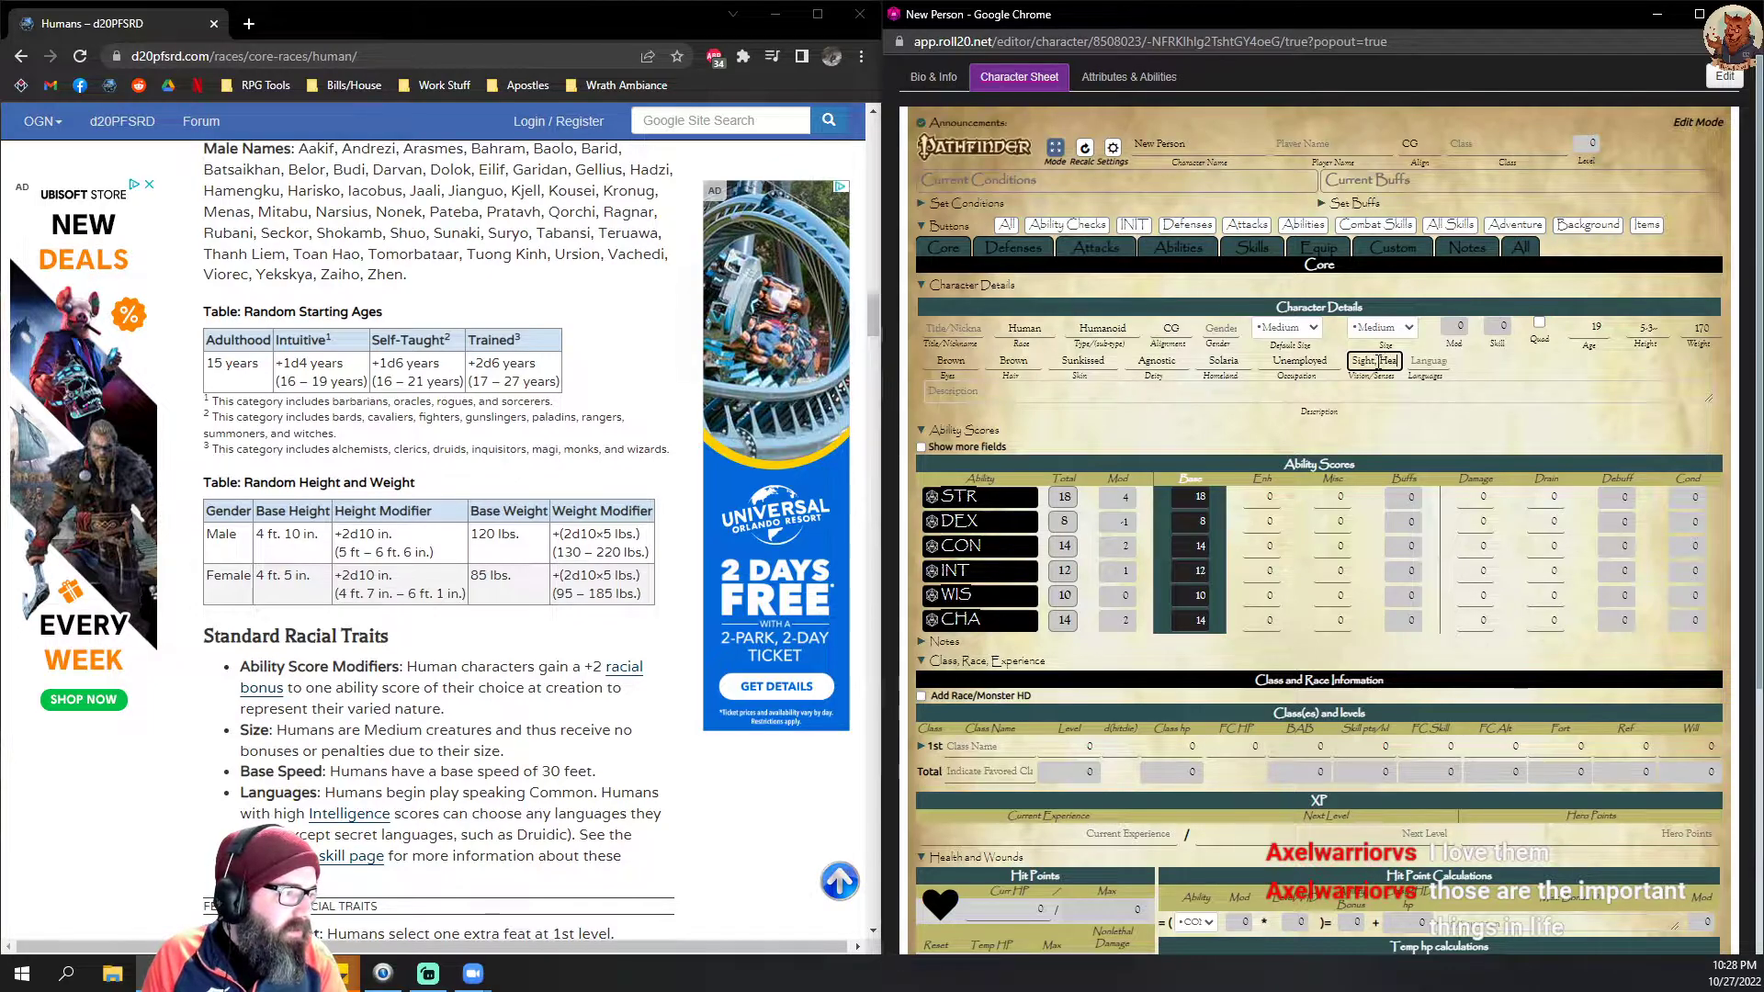
pyautogui.write('ring.')
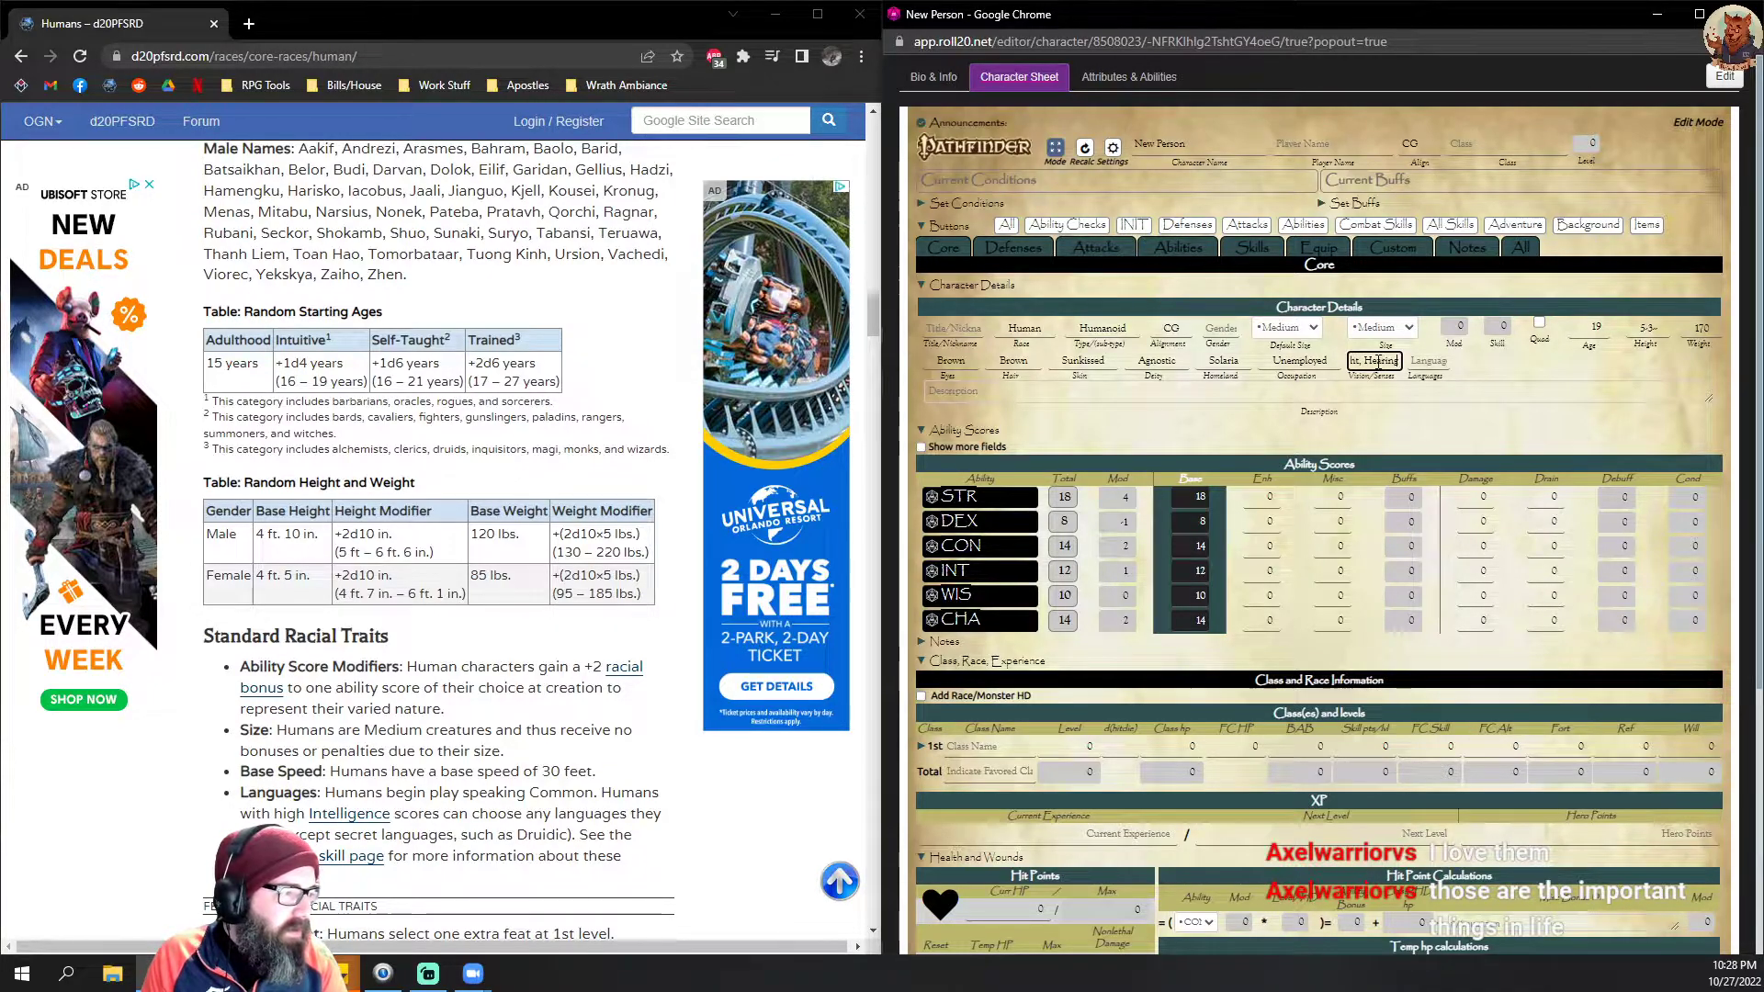
pyautogui.press('Tab')
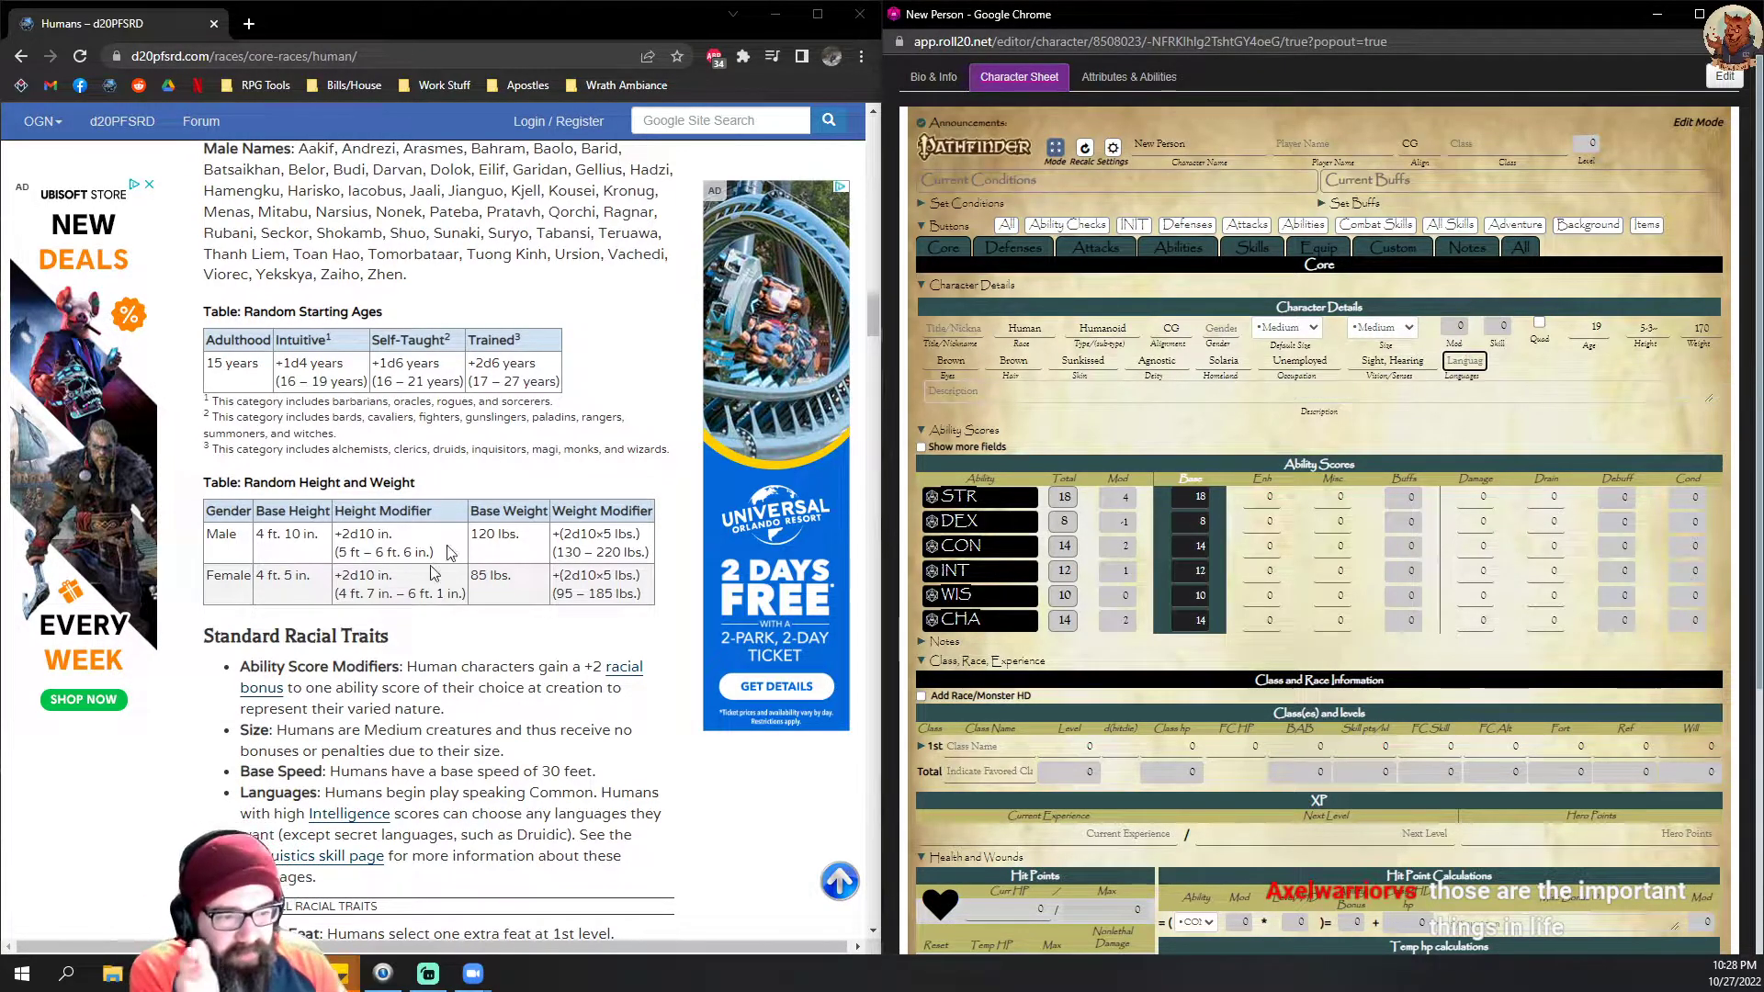
# Step: Check the language trait on the Humans page, and enter "Common, Elven" as the character's languages
pyautogui.scroll(-1, 449, 552)
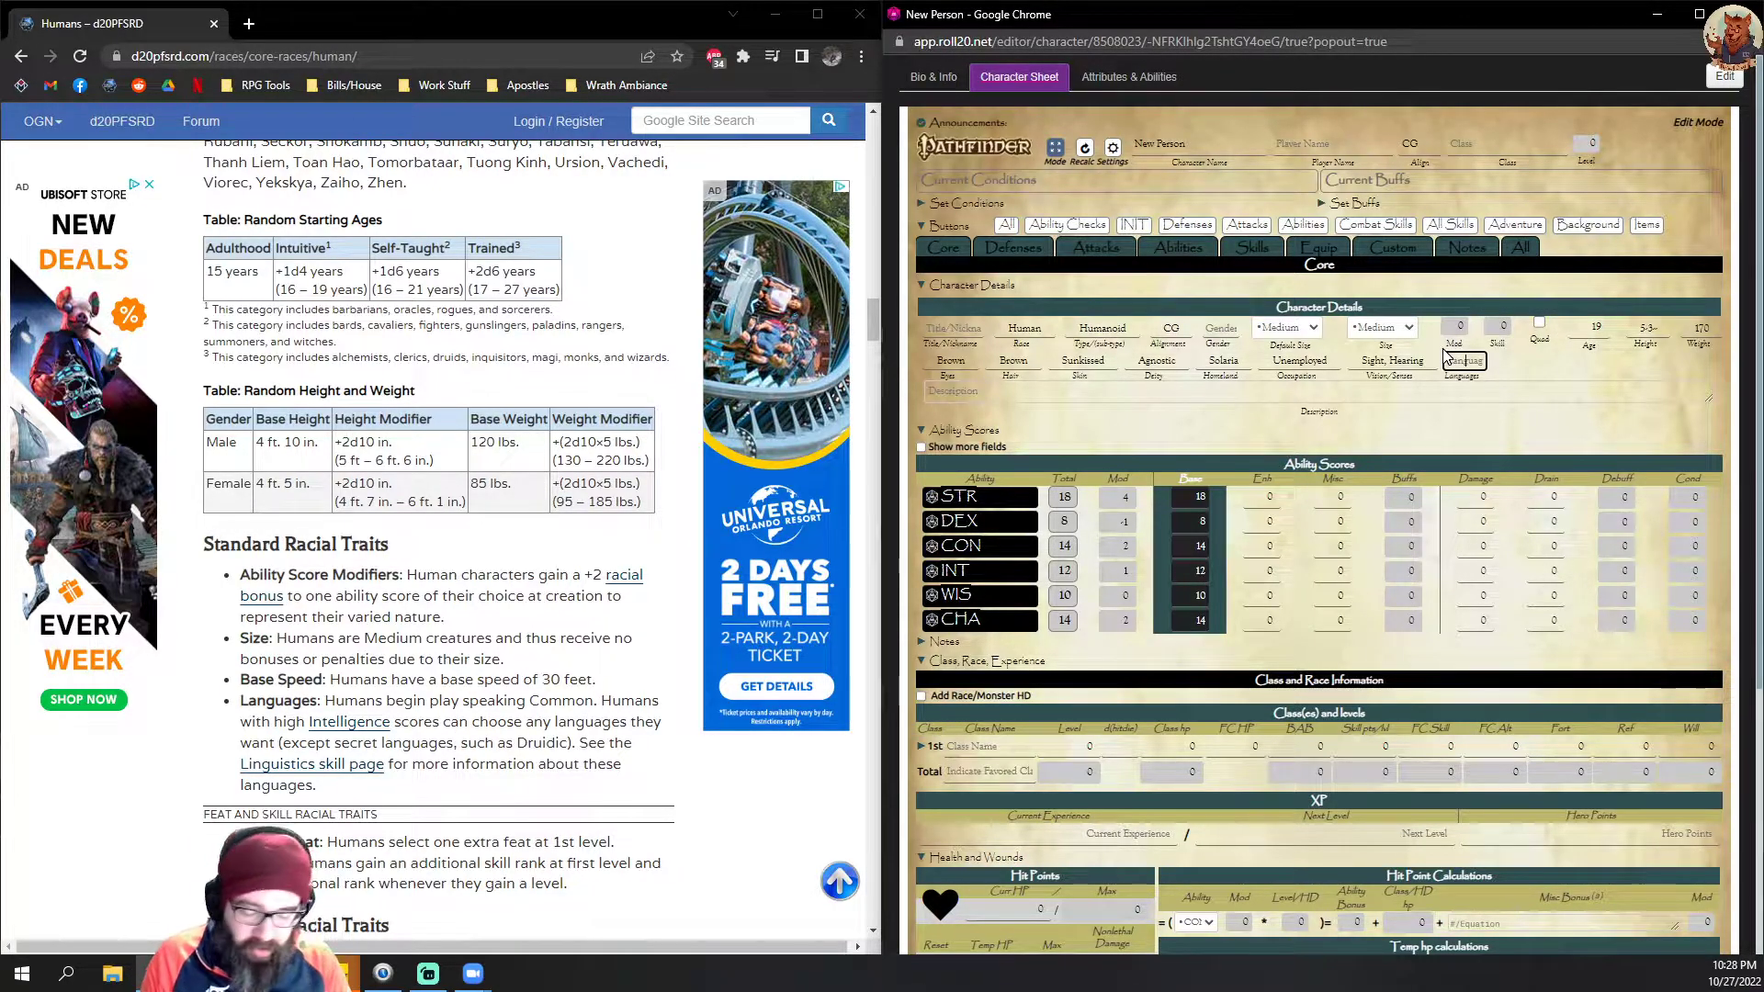
pyautogui.write('Common')
pyautogui.write(', ')
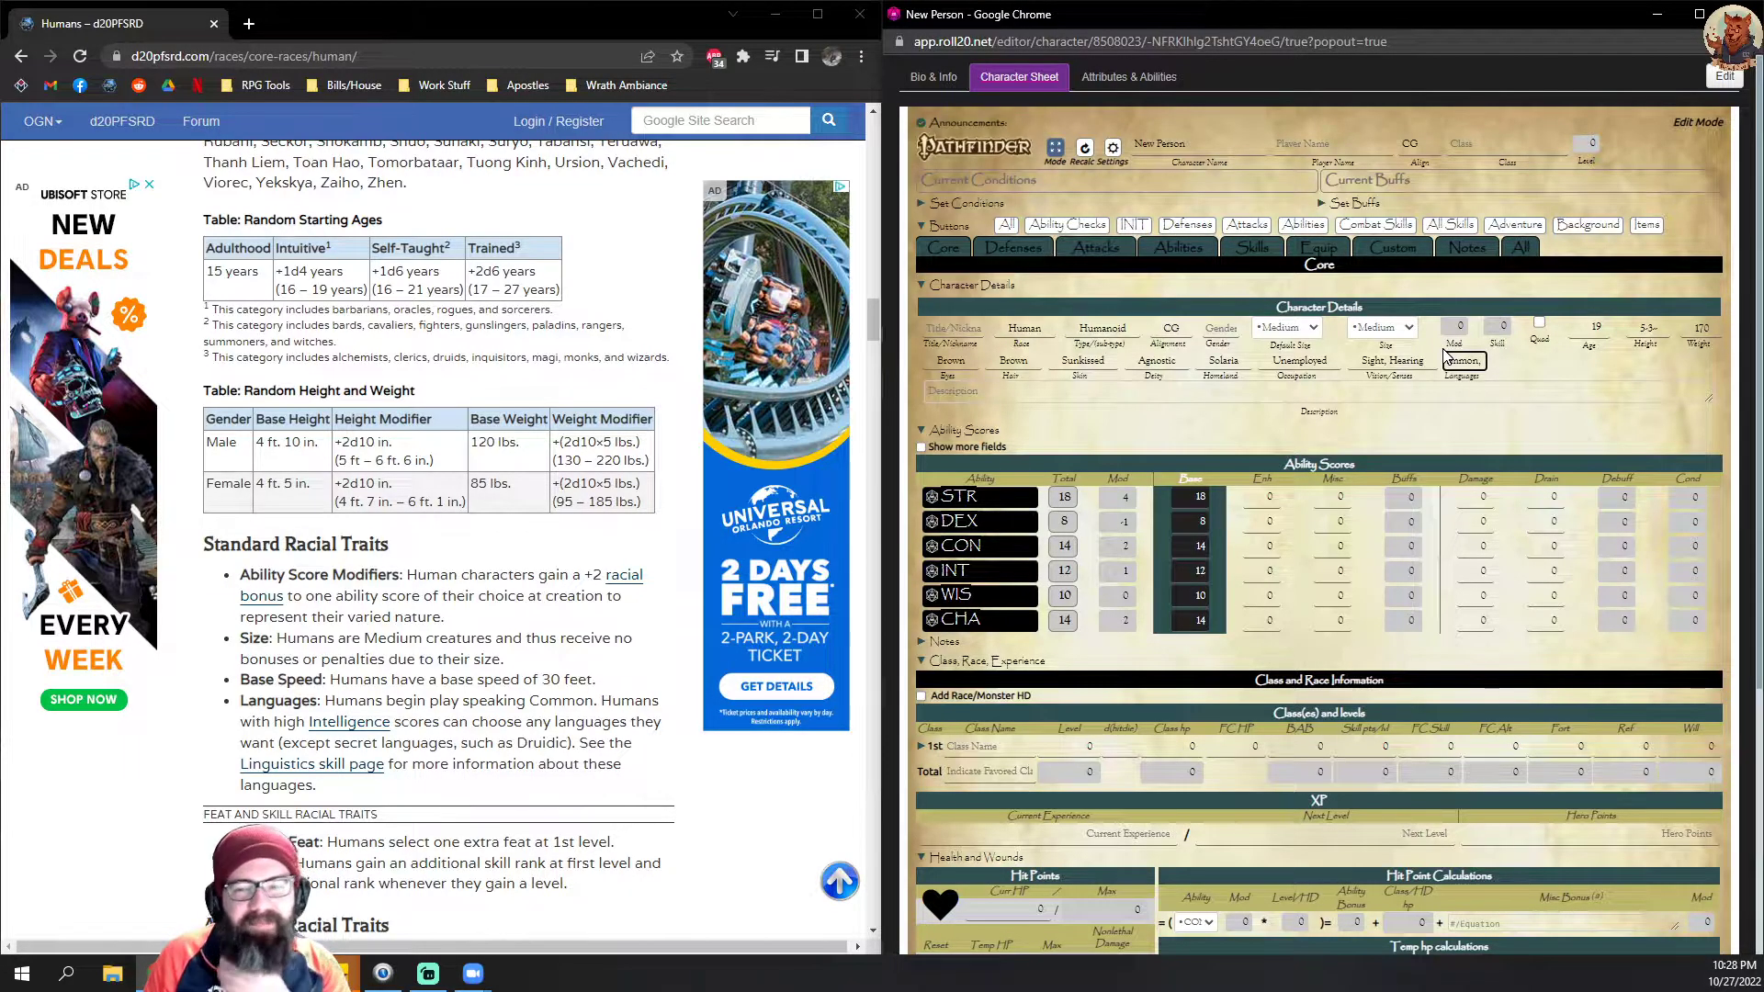
pyautogui.write('Elven')
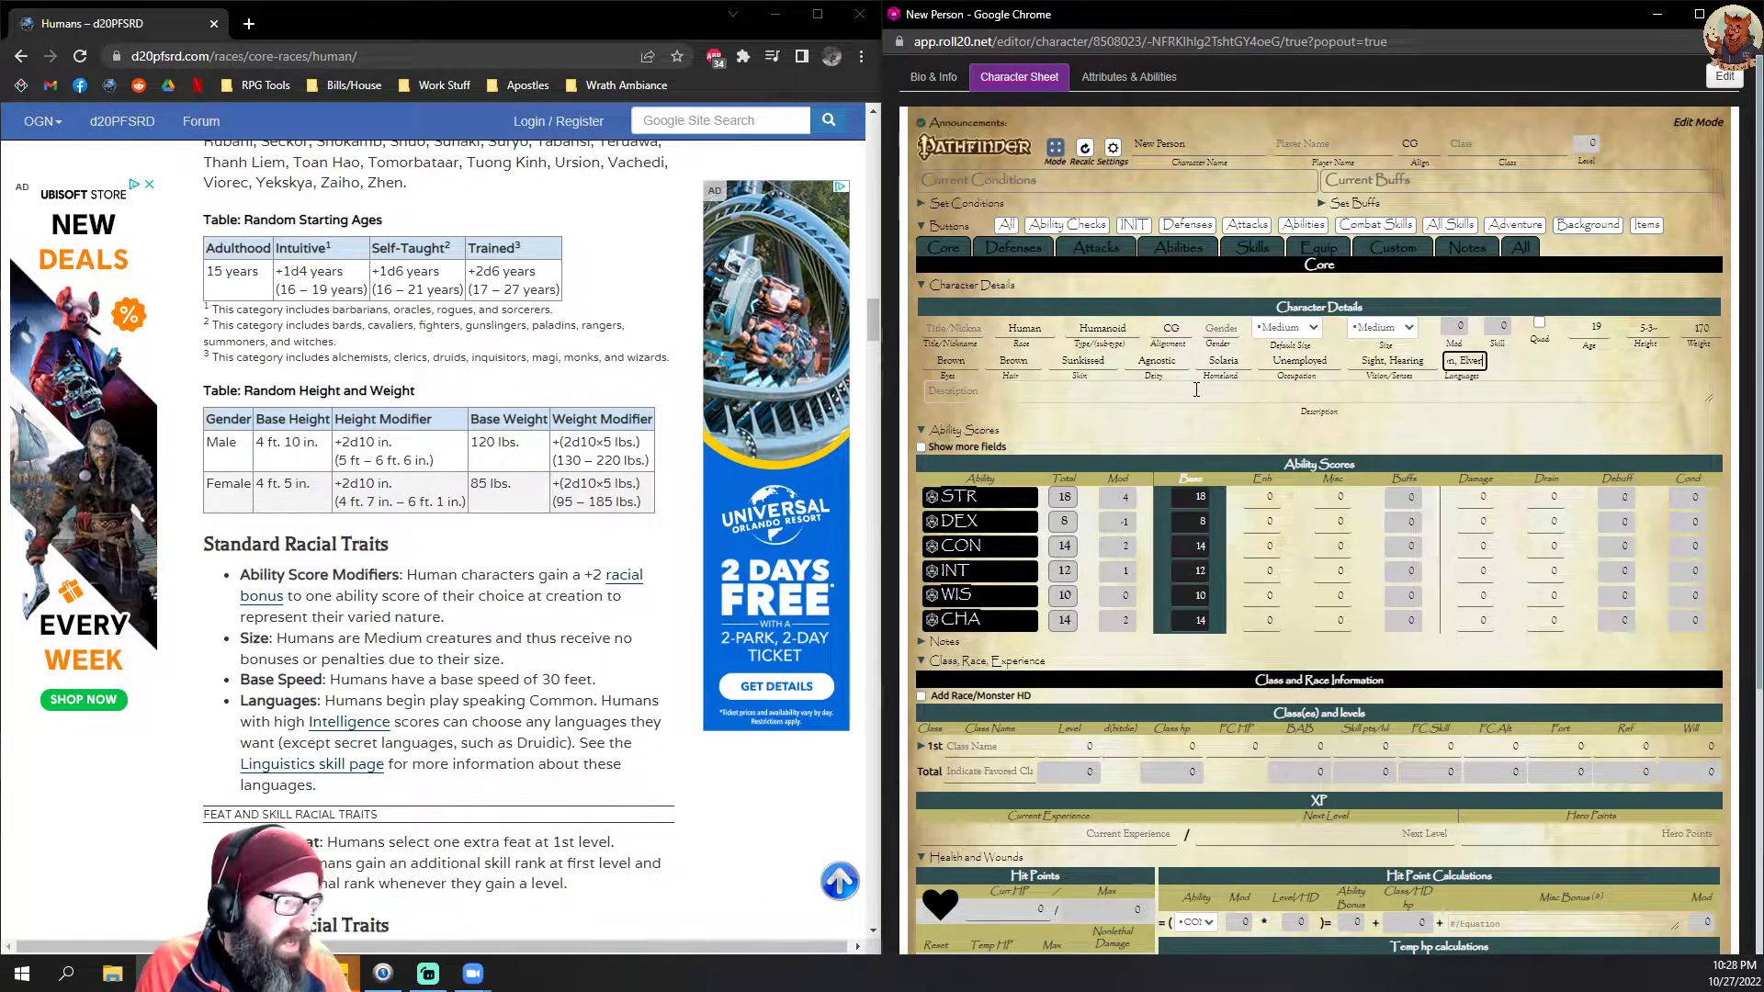
pyautogui.press('Tab')
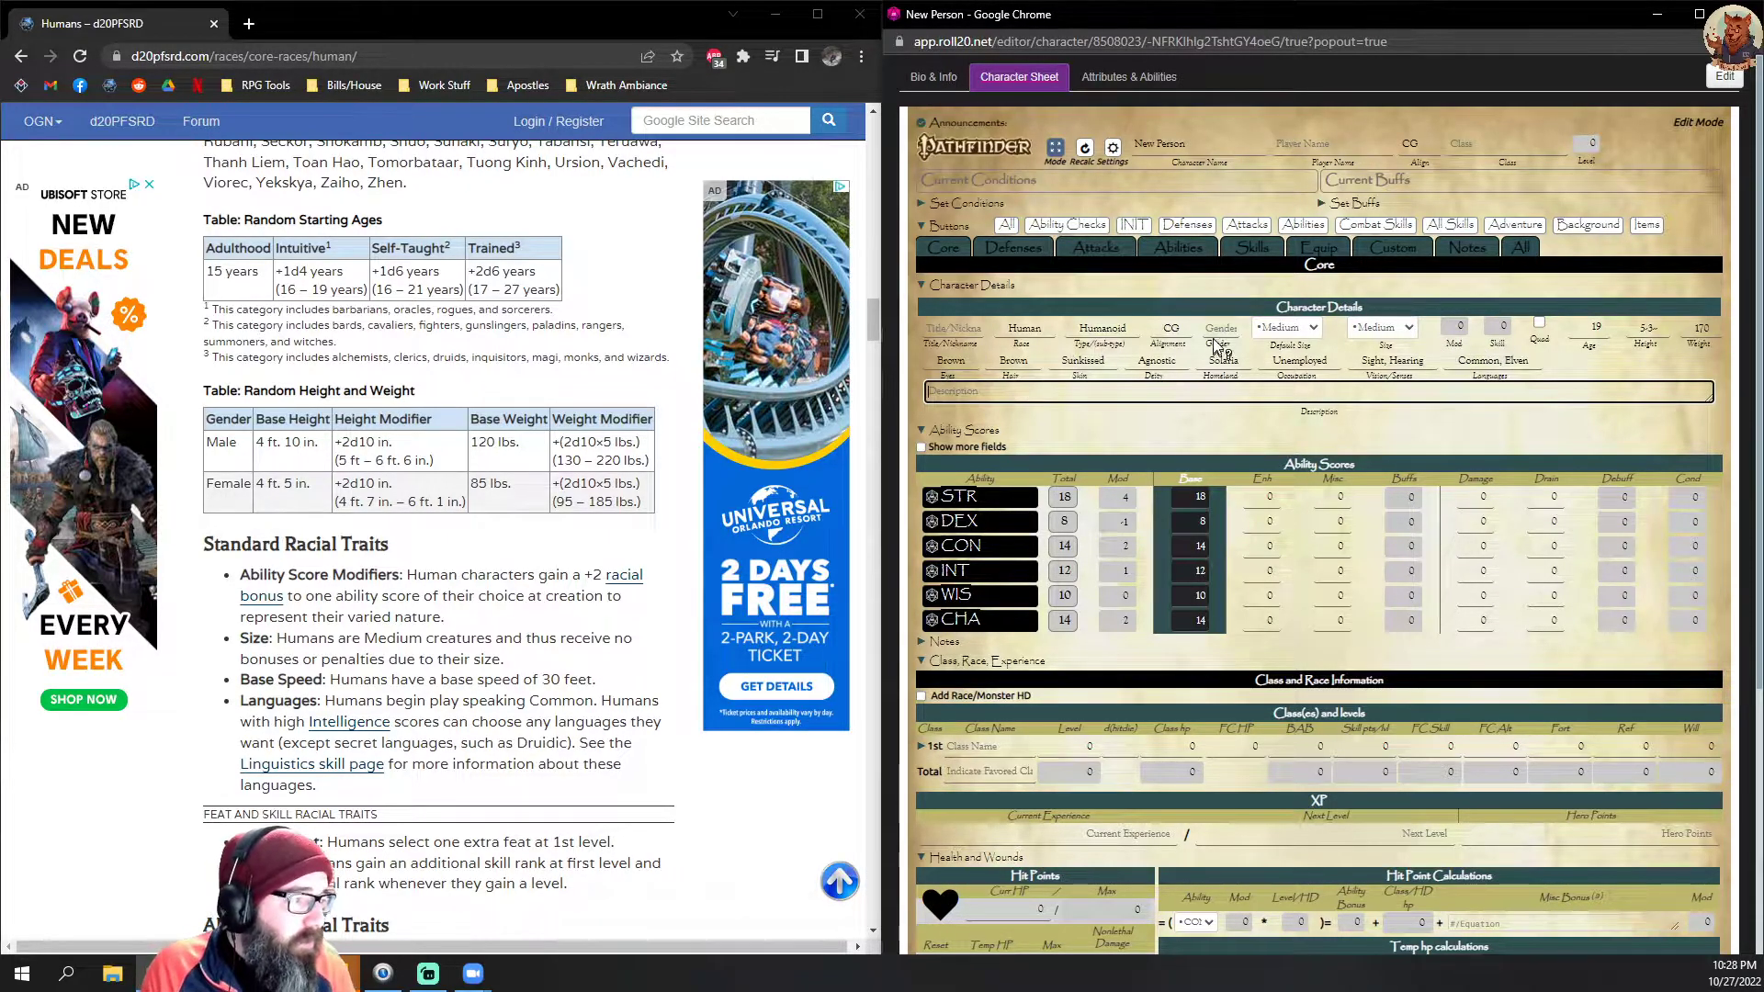
# Step: Set the character's gender to N/B in the character details
pyautogui.click(1220, 328)
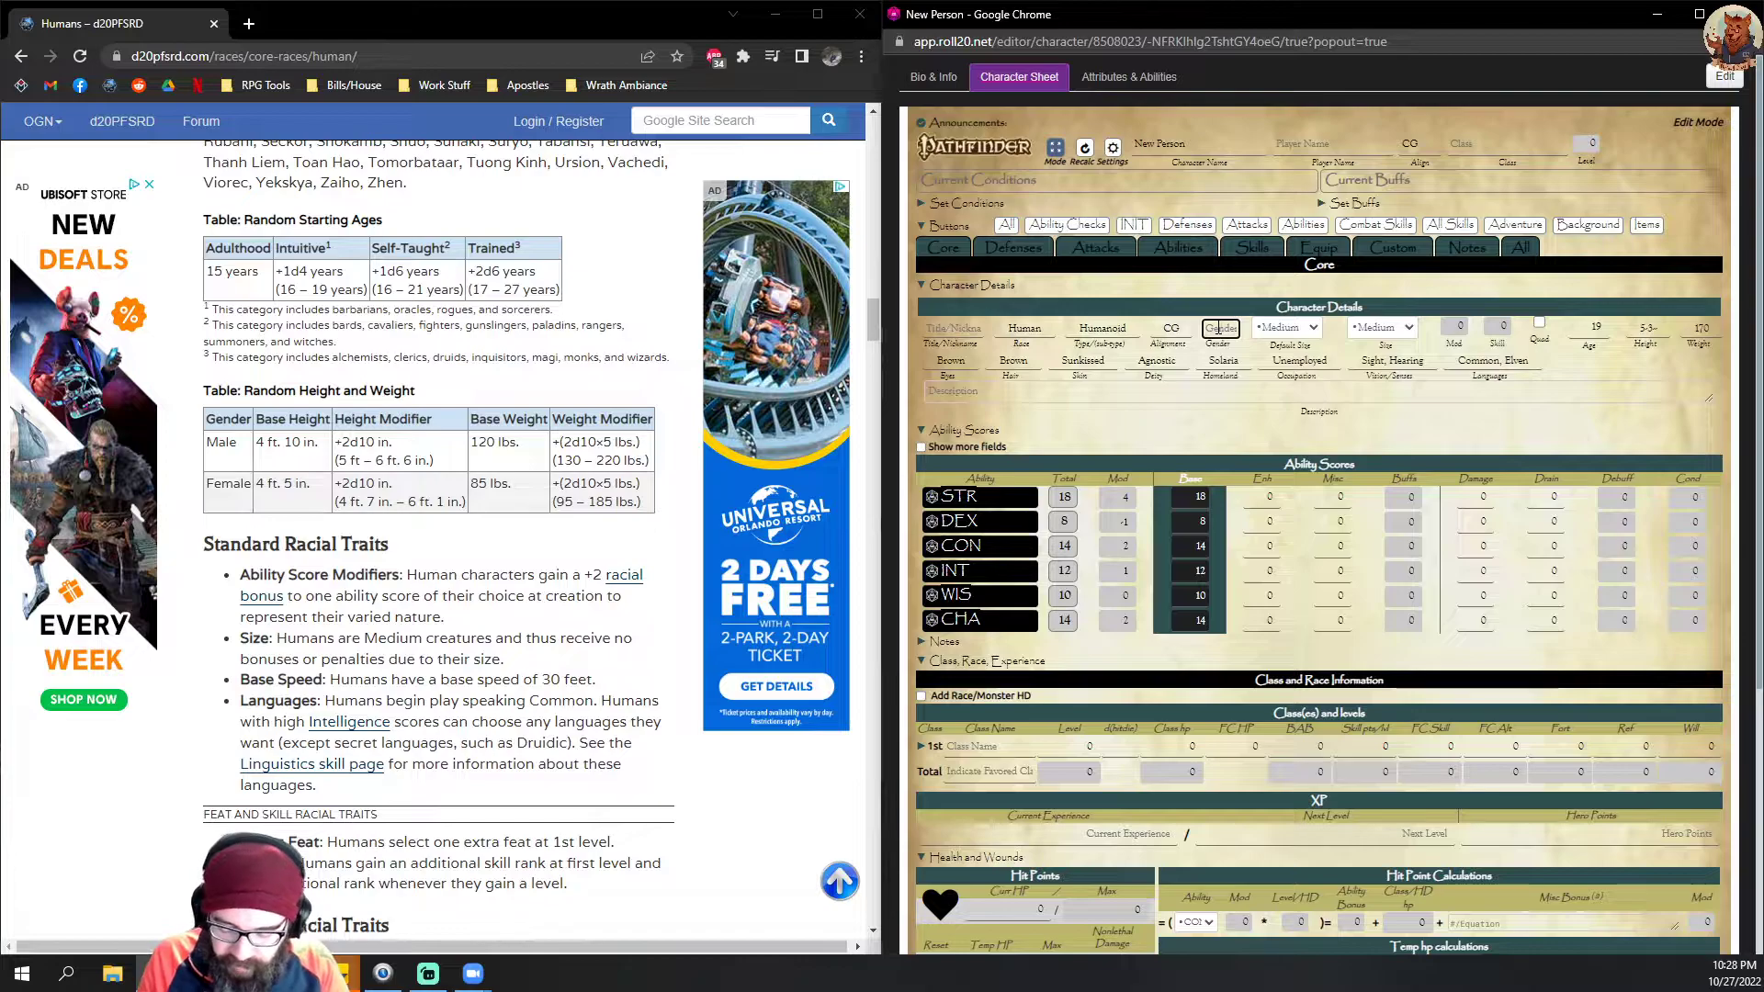
pyautogui.write('M')
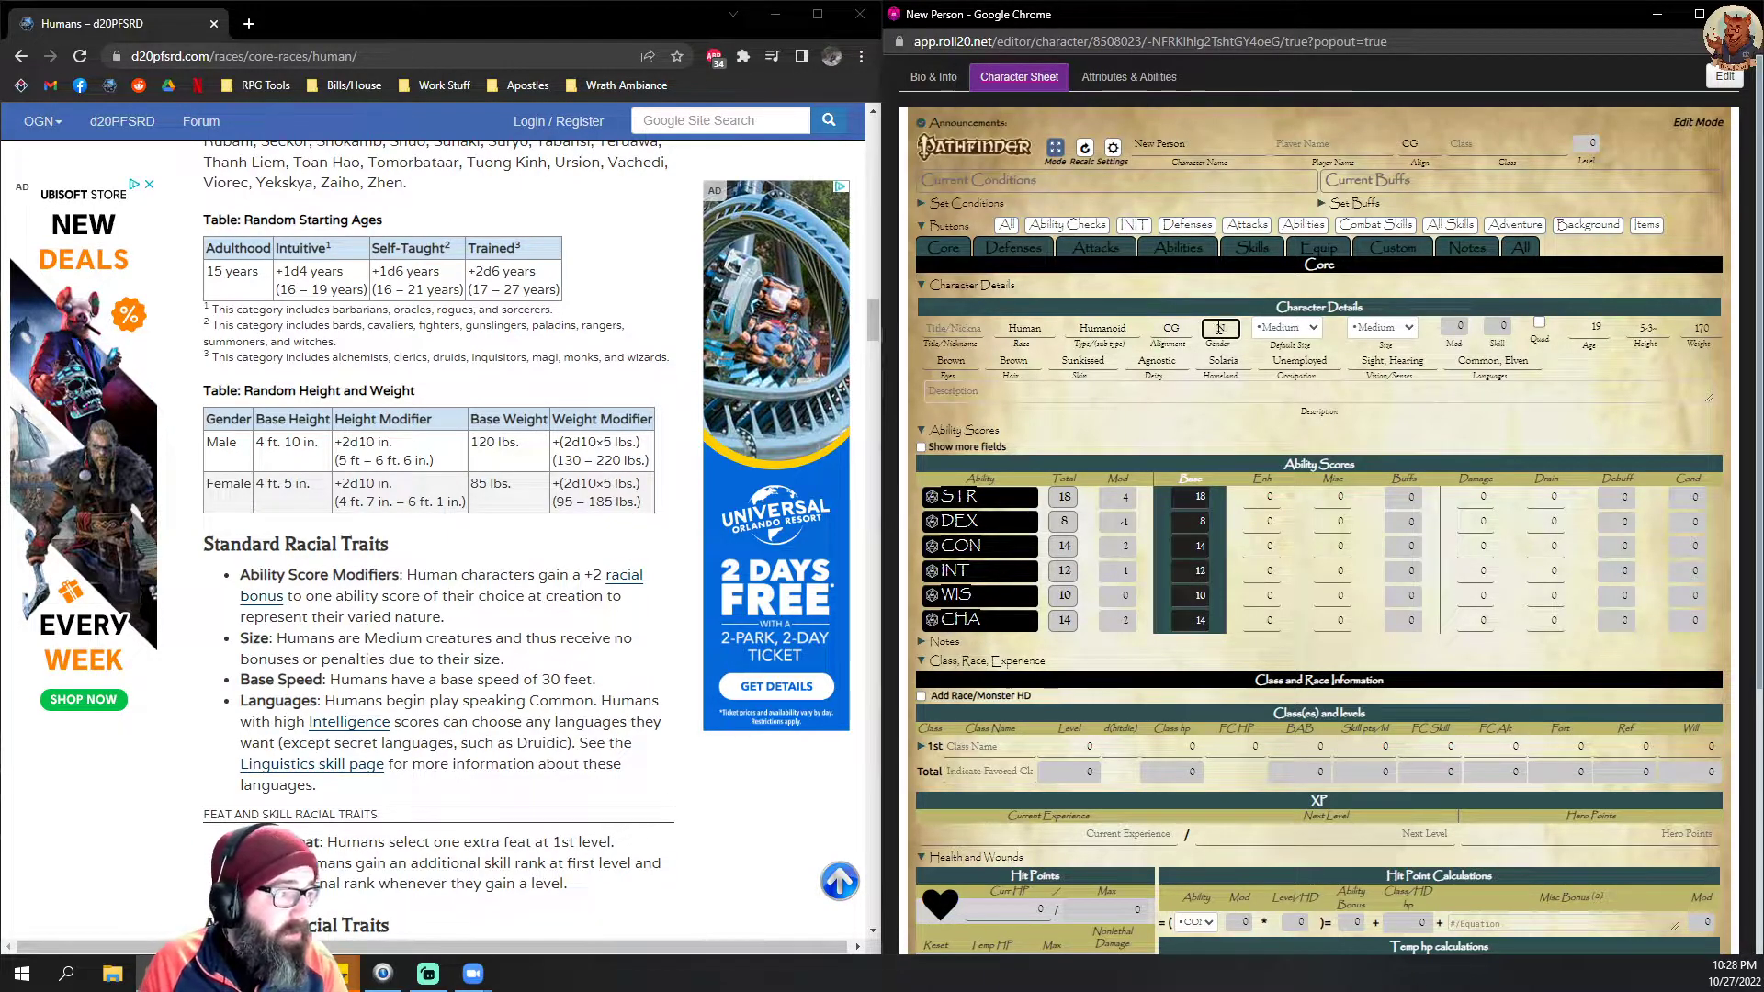
pyautogui.click(1157, 438)
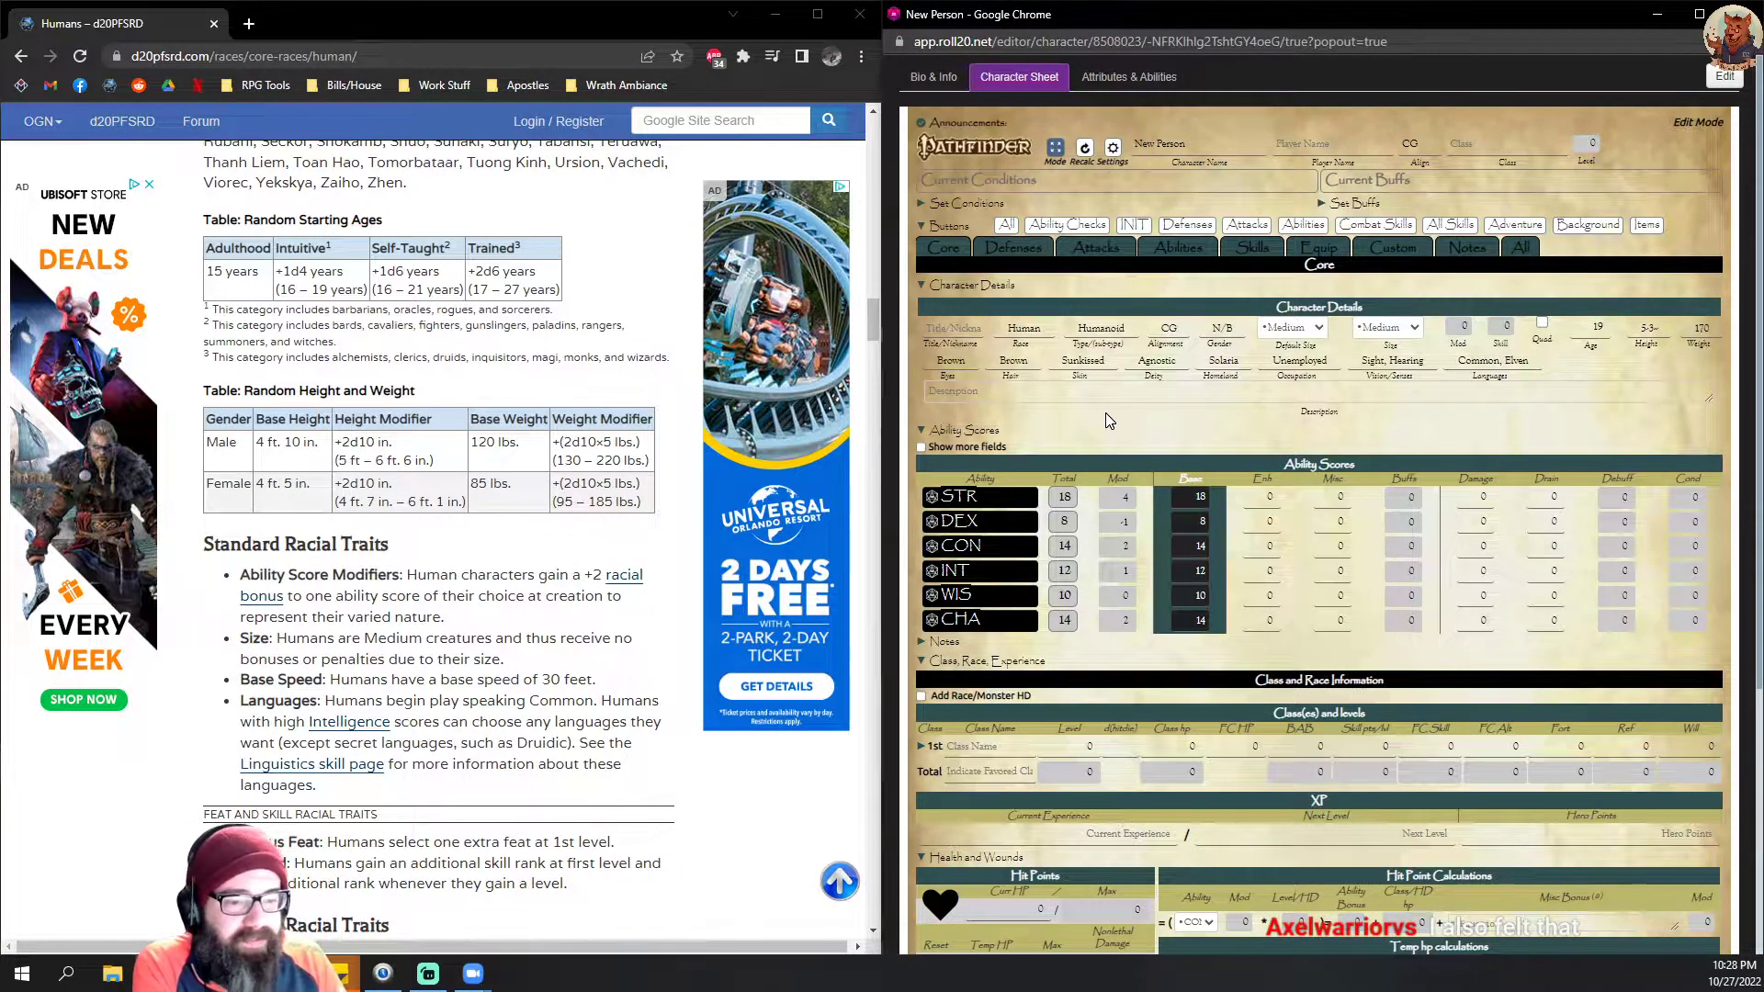
pyautogui.doubleClick(1185, 418)
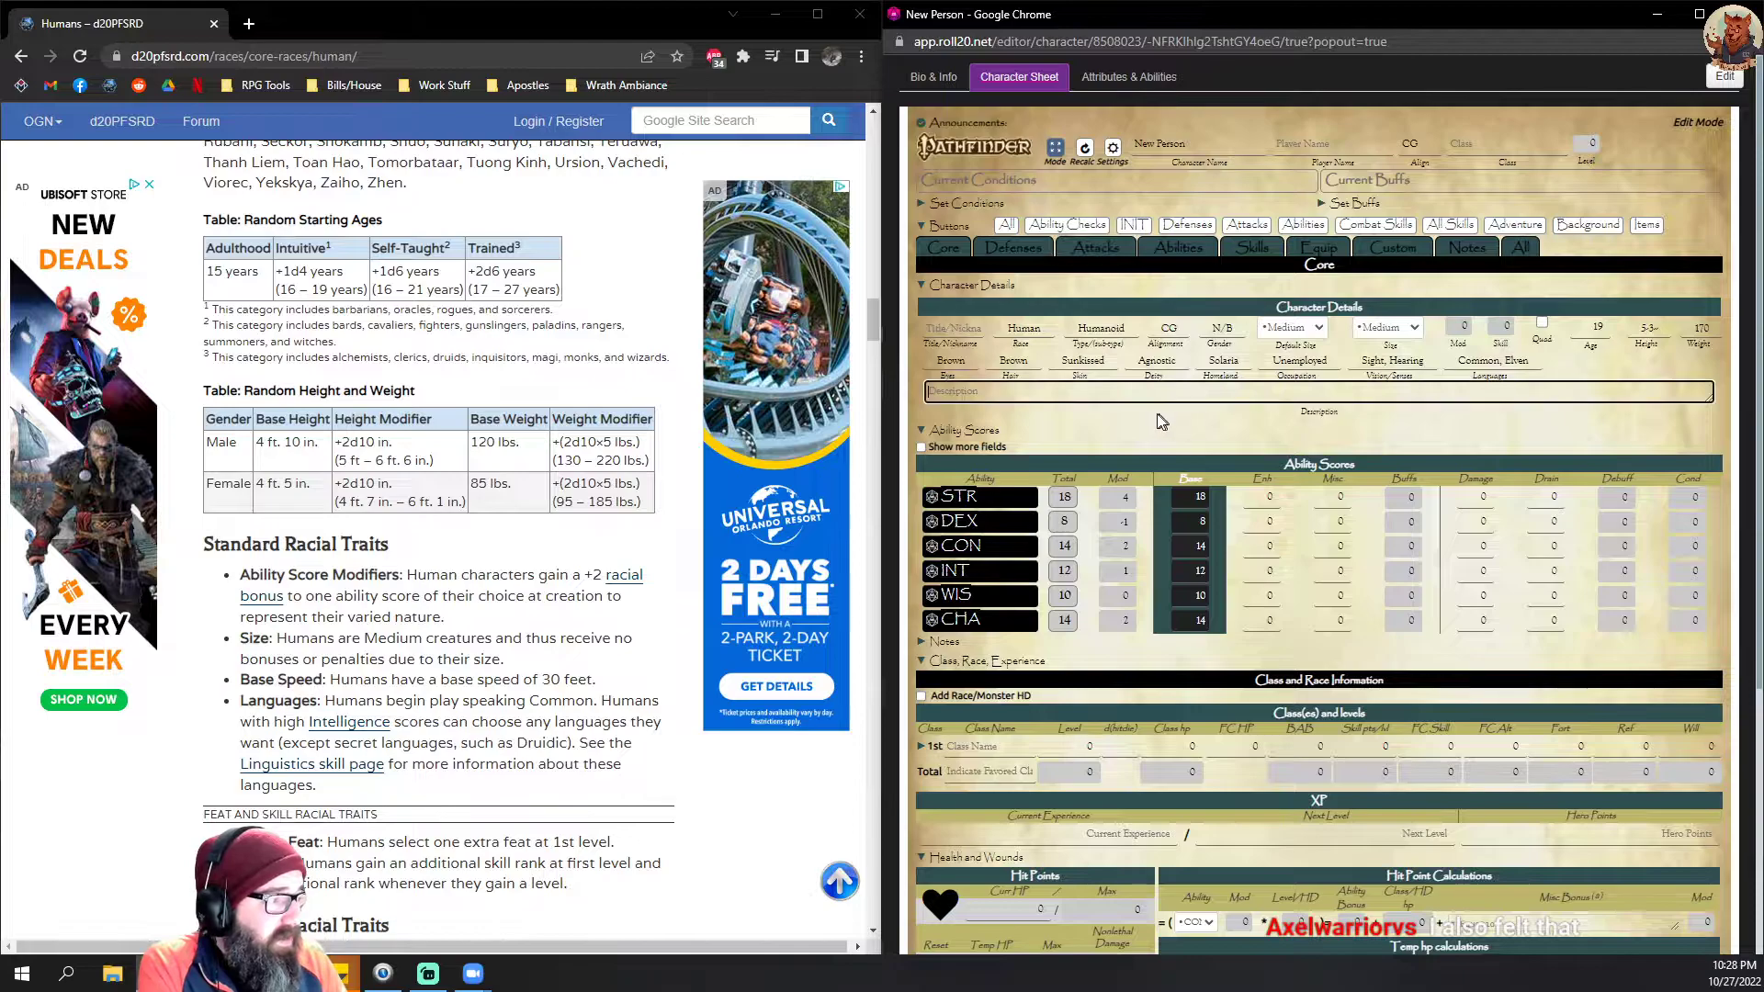
pyautogui.click(955, 328)
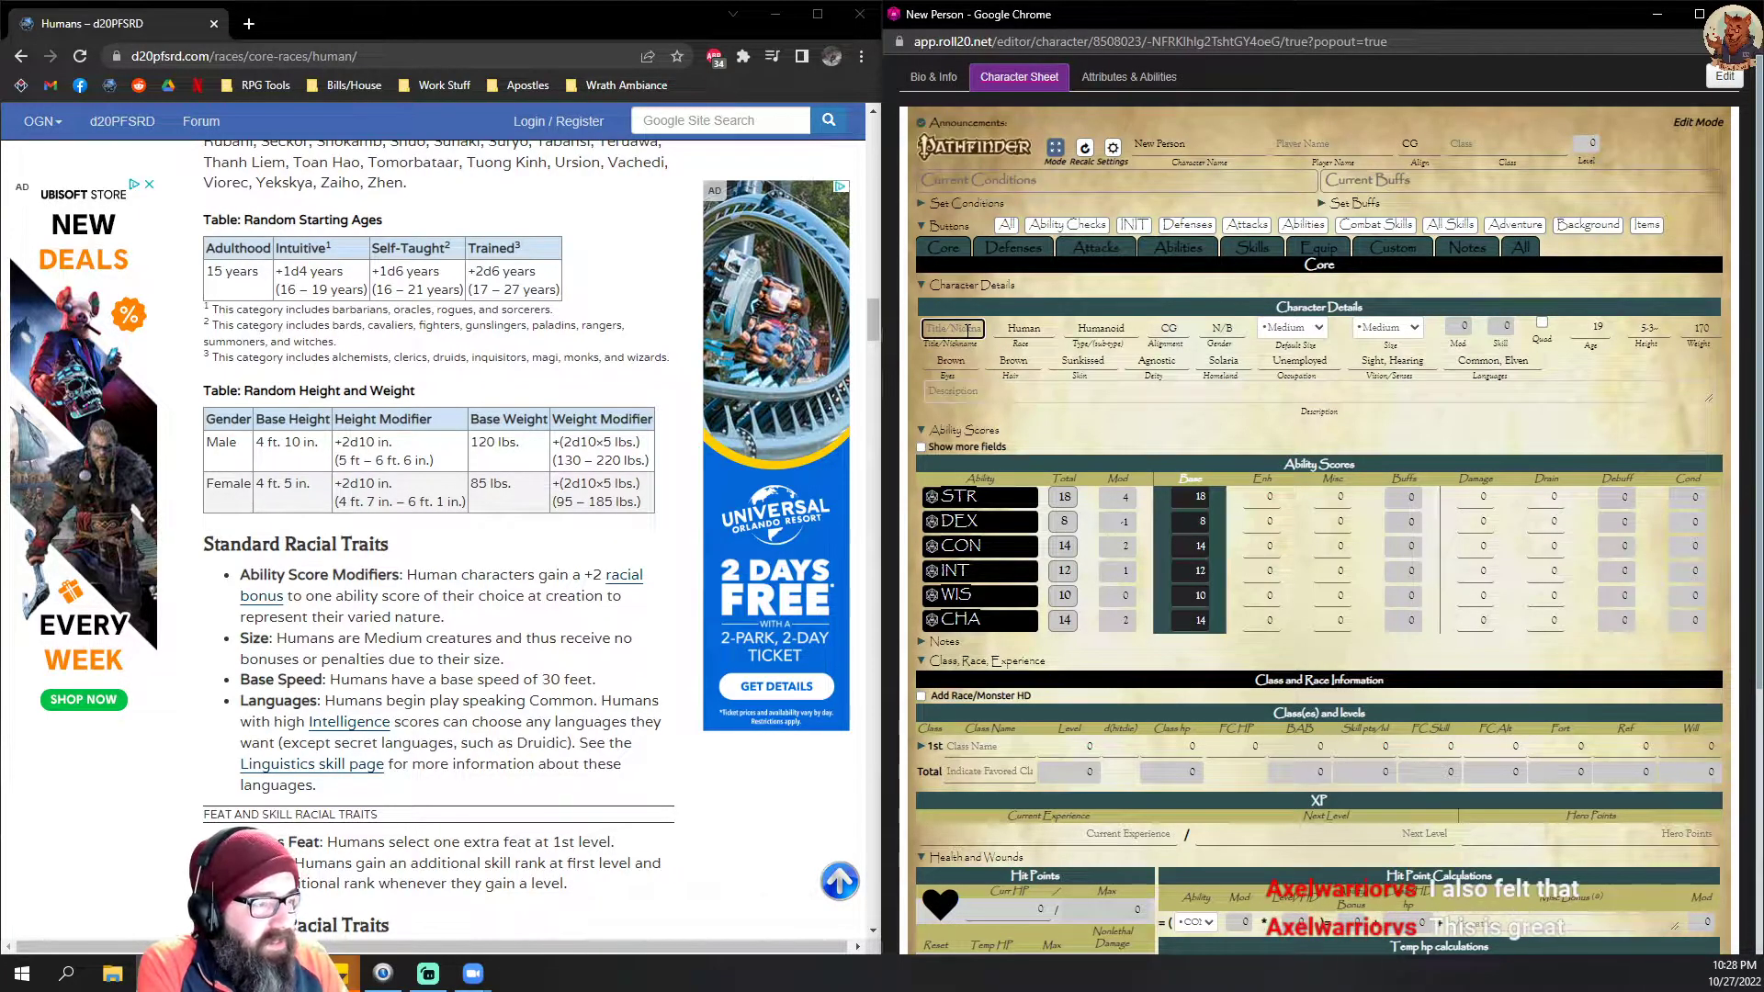
pyautogui.click(1115, 432)
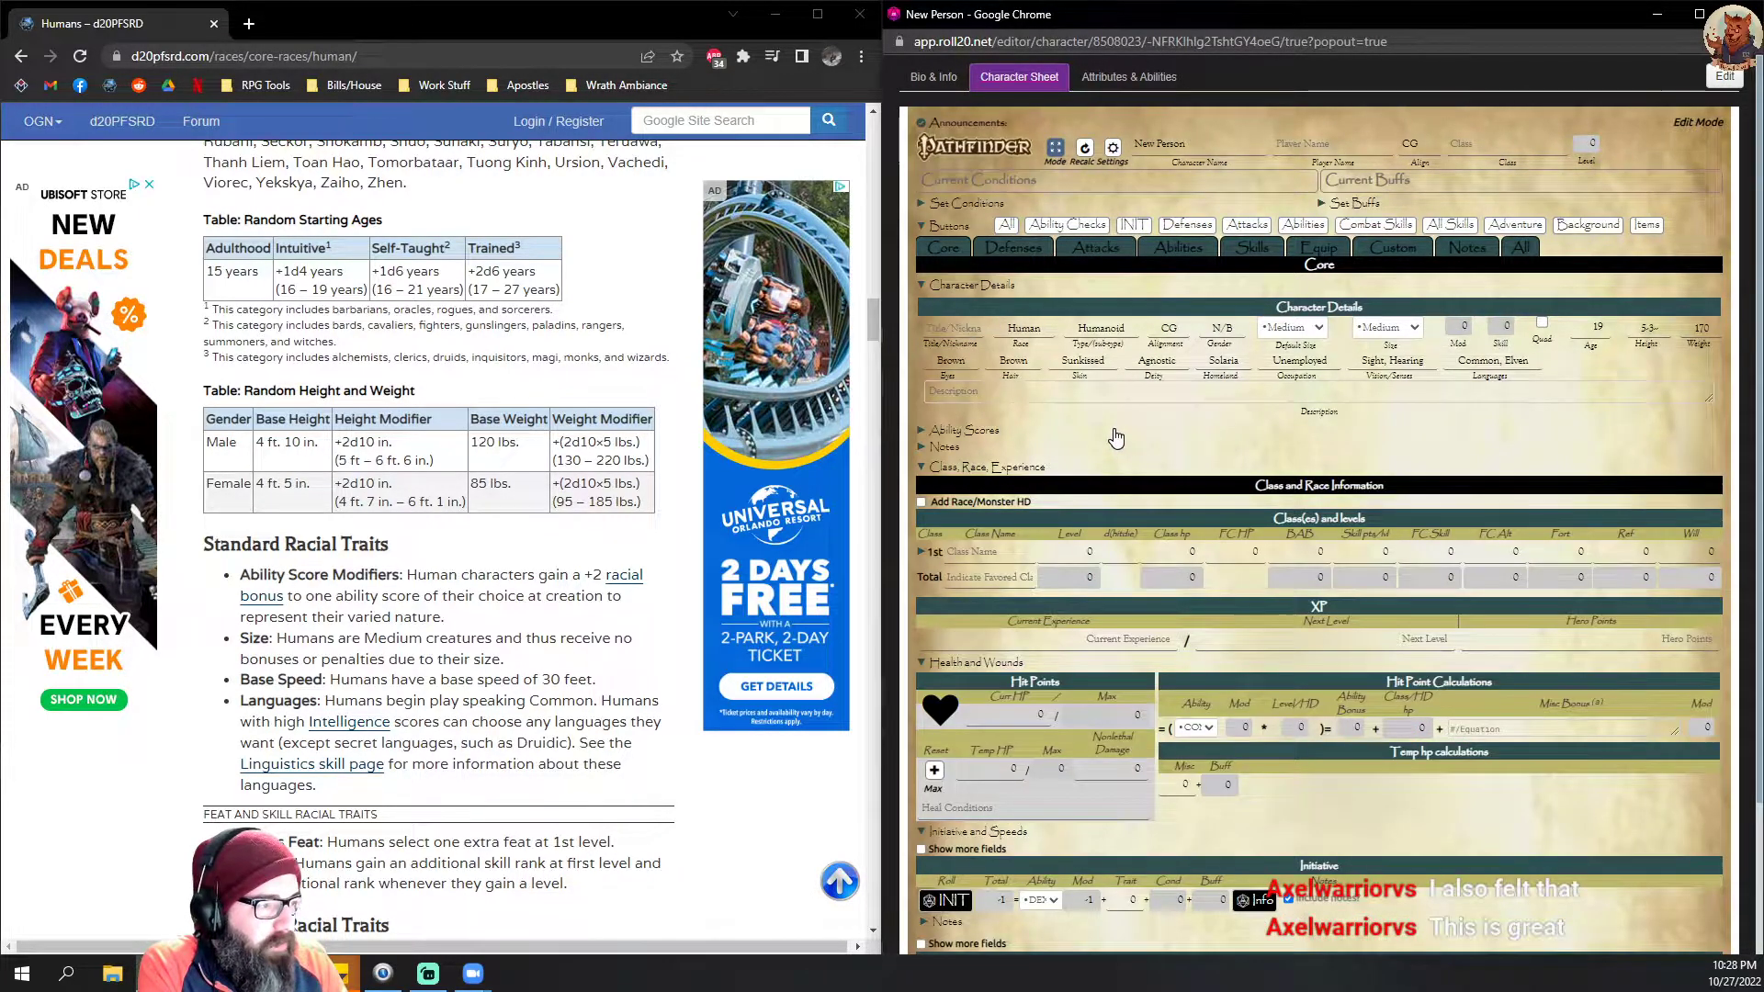
pyautogui.click(956, 431)
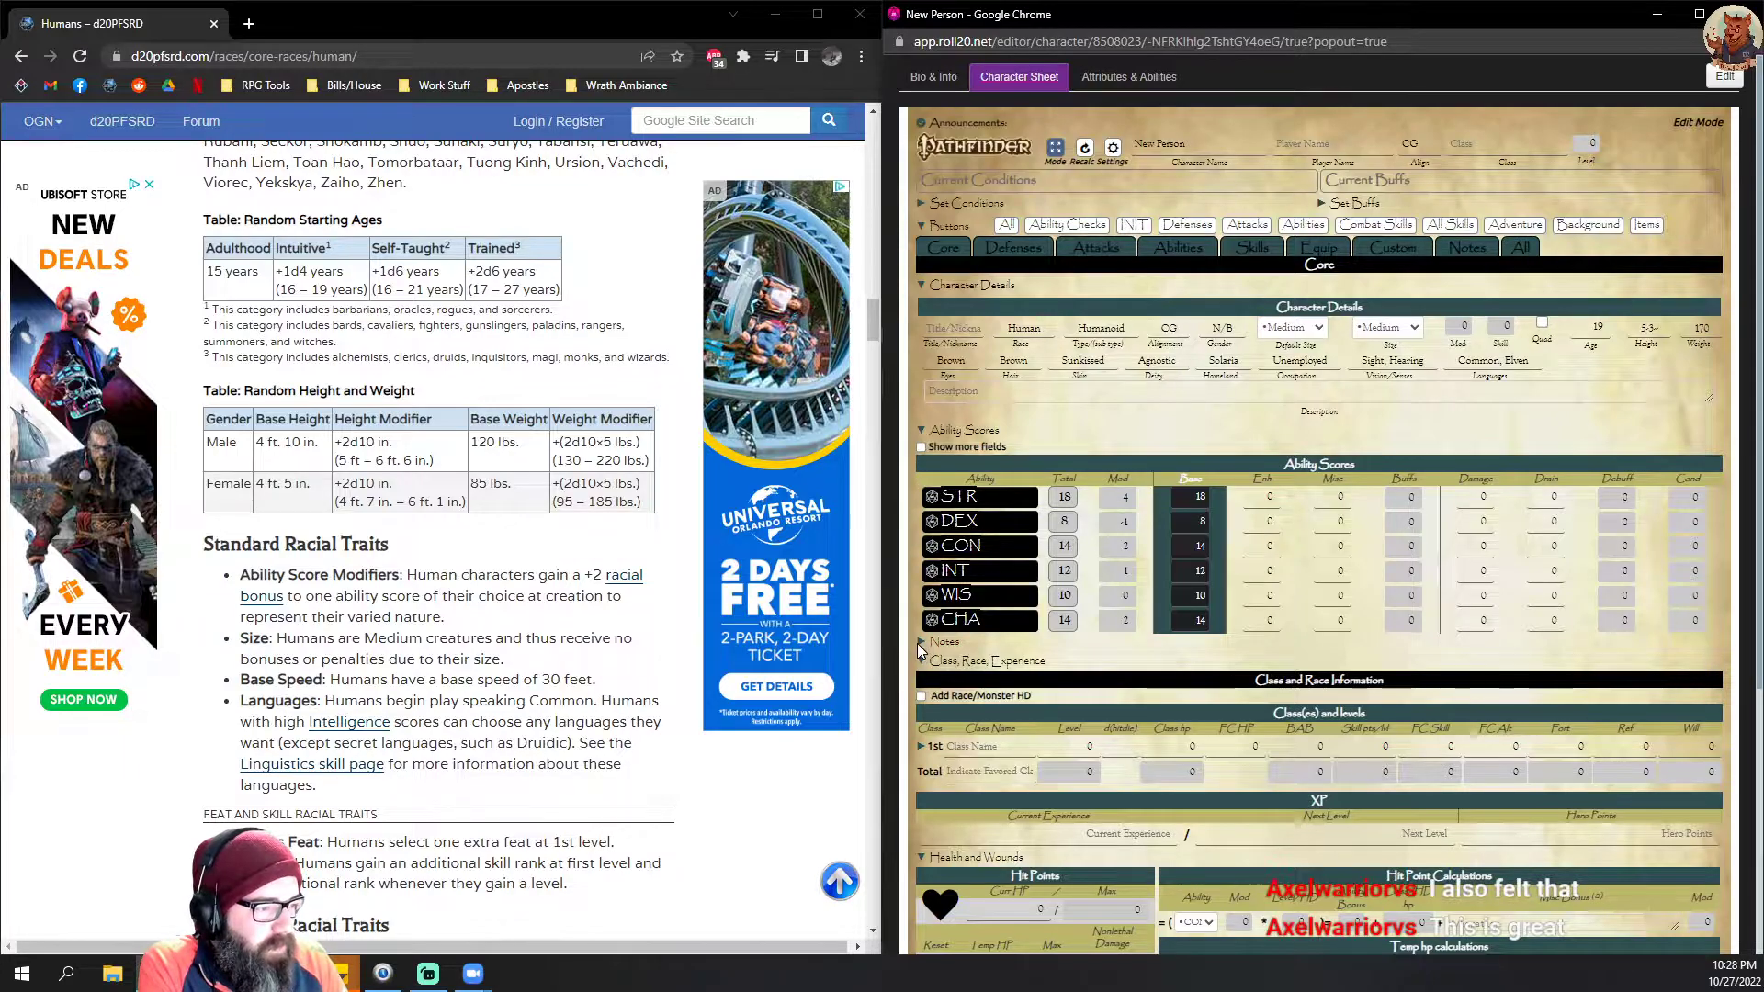
# Step: Enter Fighter as the character's 1st class in the classes and levels table
pyautogui.scroll(-2, 1085, 595)
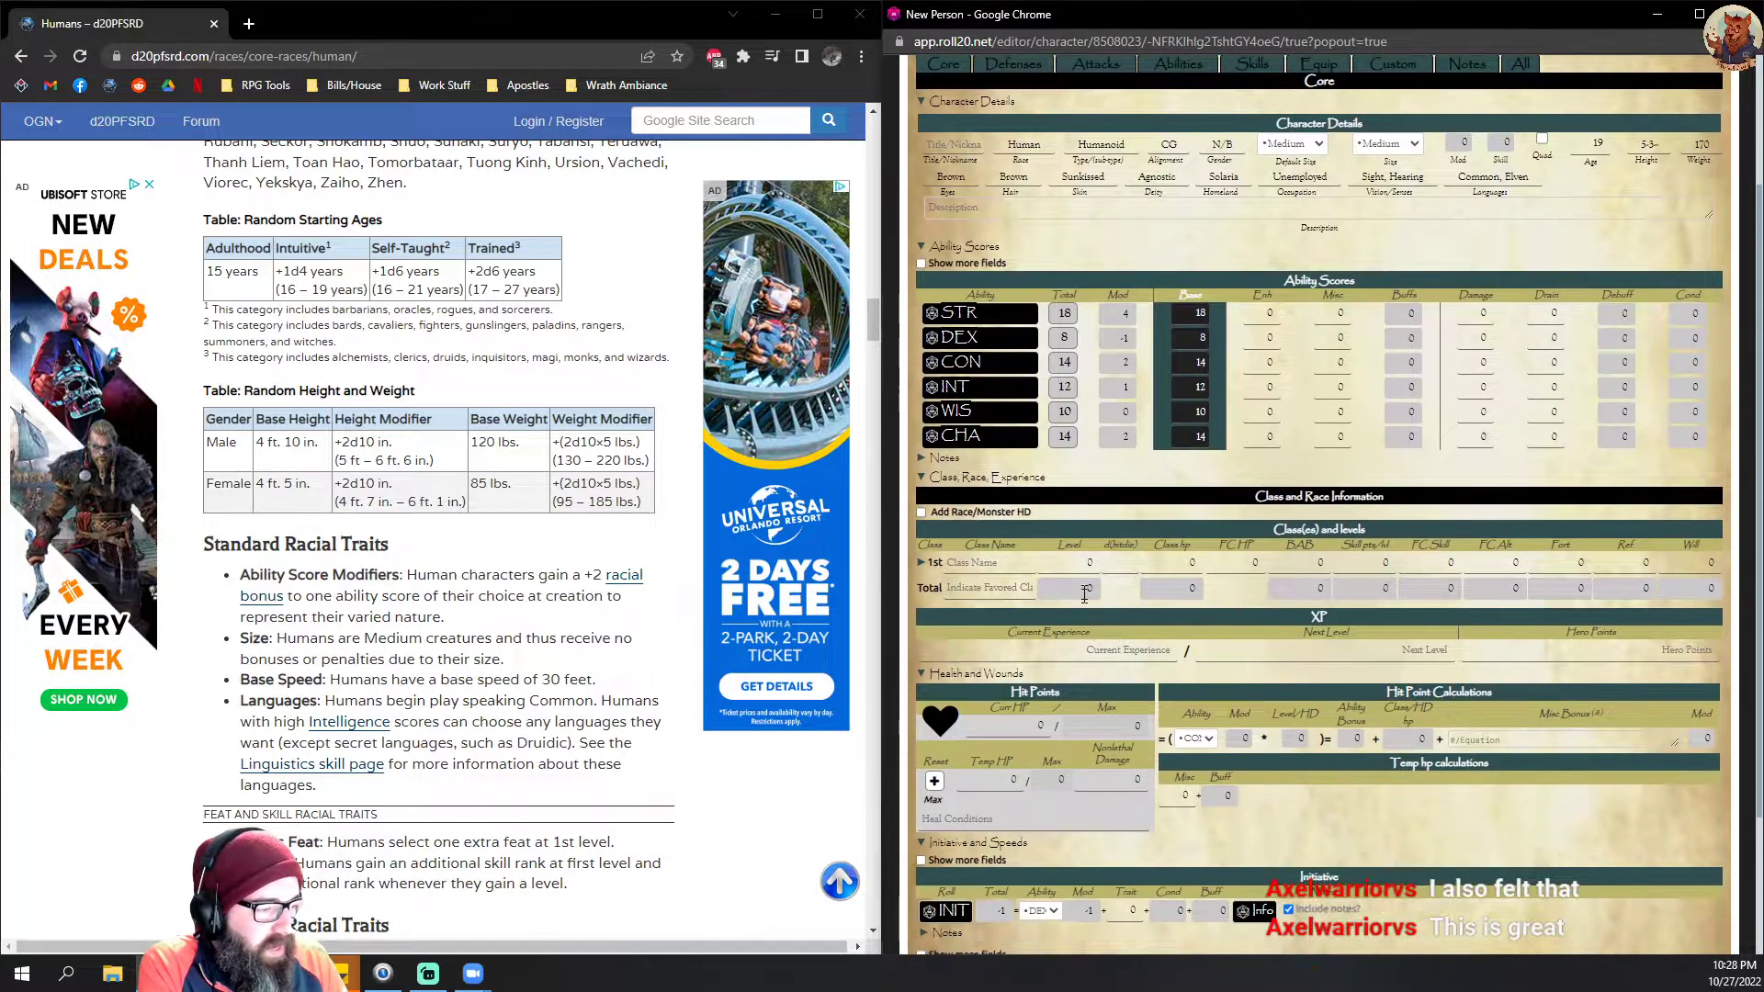
pyautogui.click(993, 563)
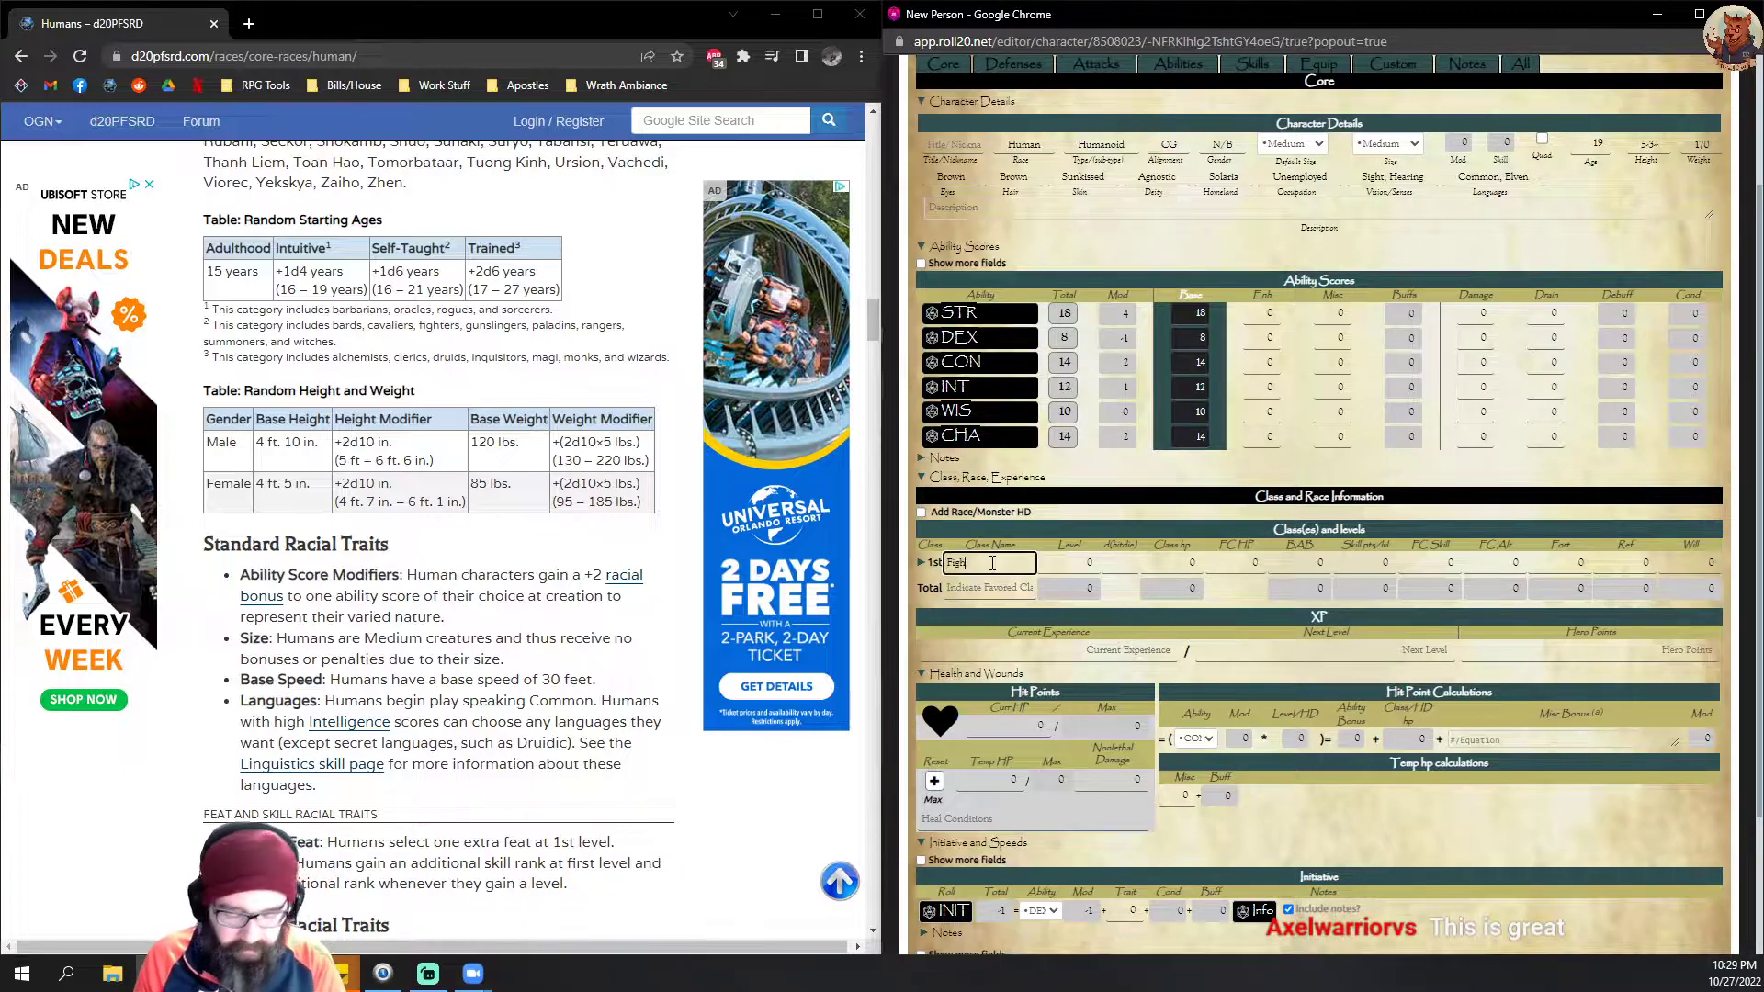
pyautogui.click(1143, 483)
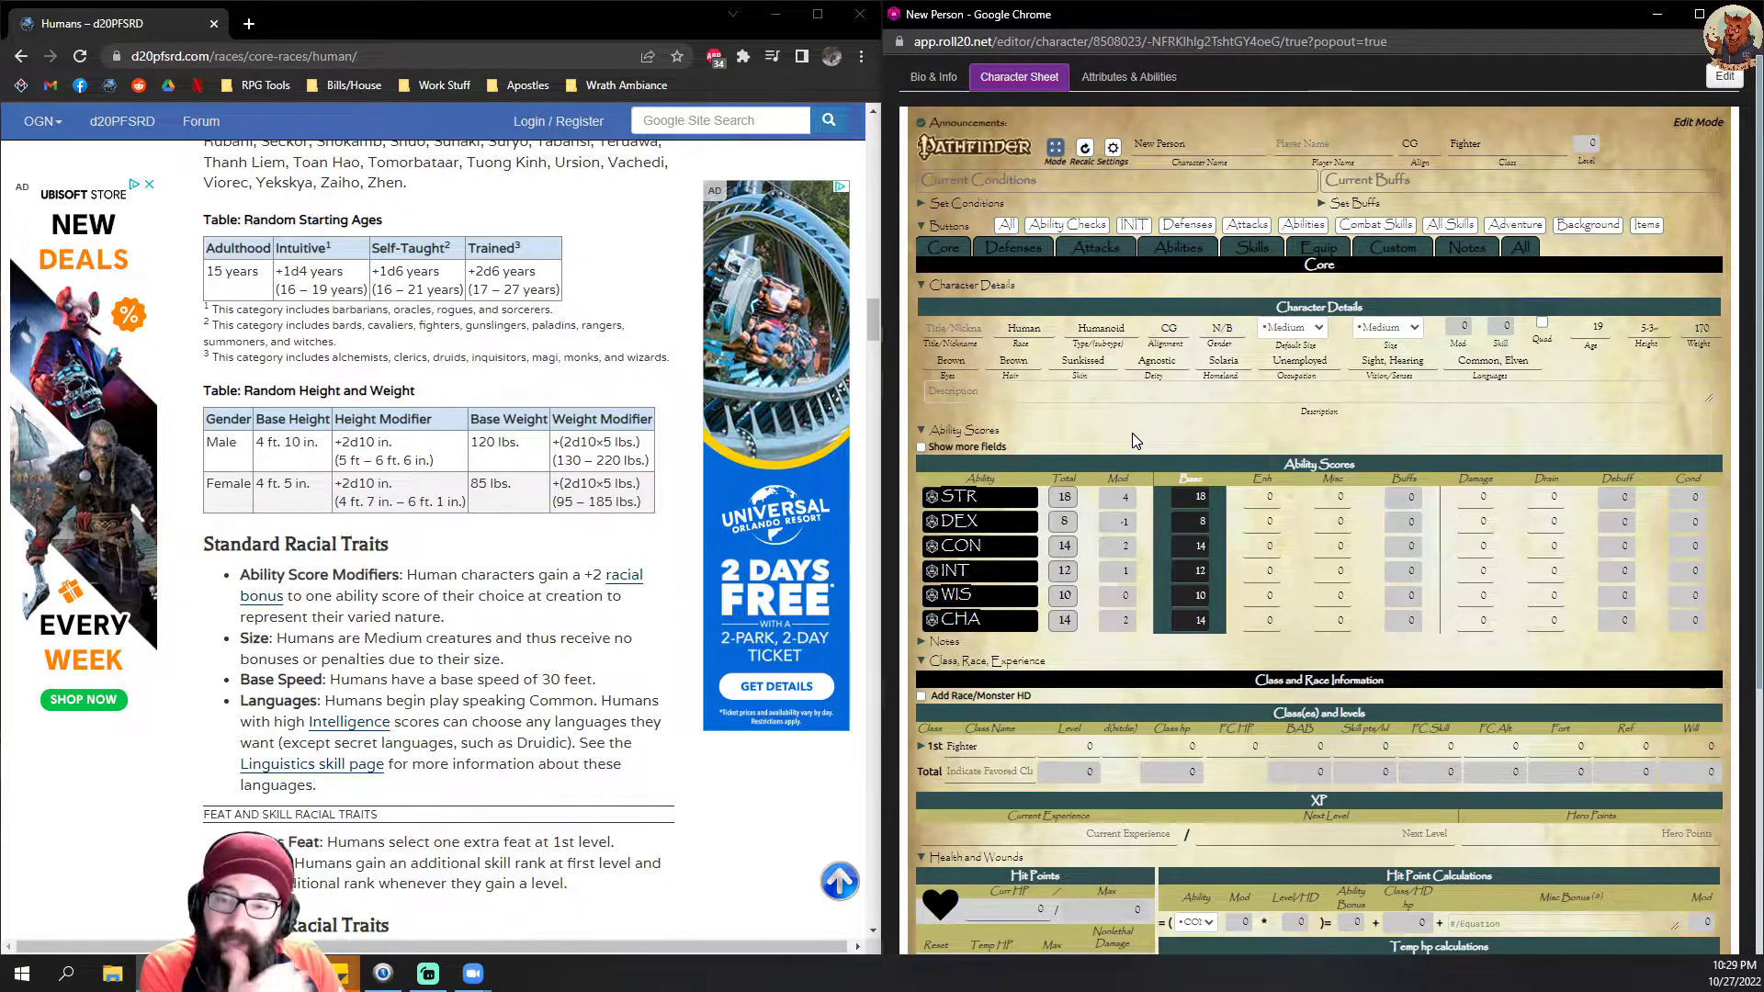
# Step: Review the standard racial traits on the Humans page against the sheet, including the Bonus Feat and Skilled traits
pyautogui.scroll(-1, 1172, 431)
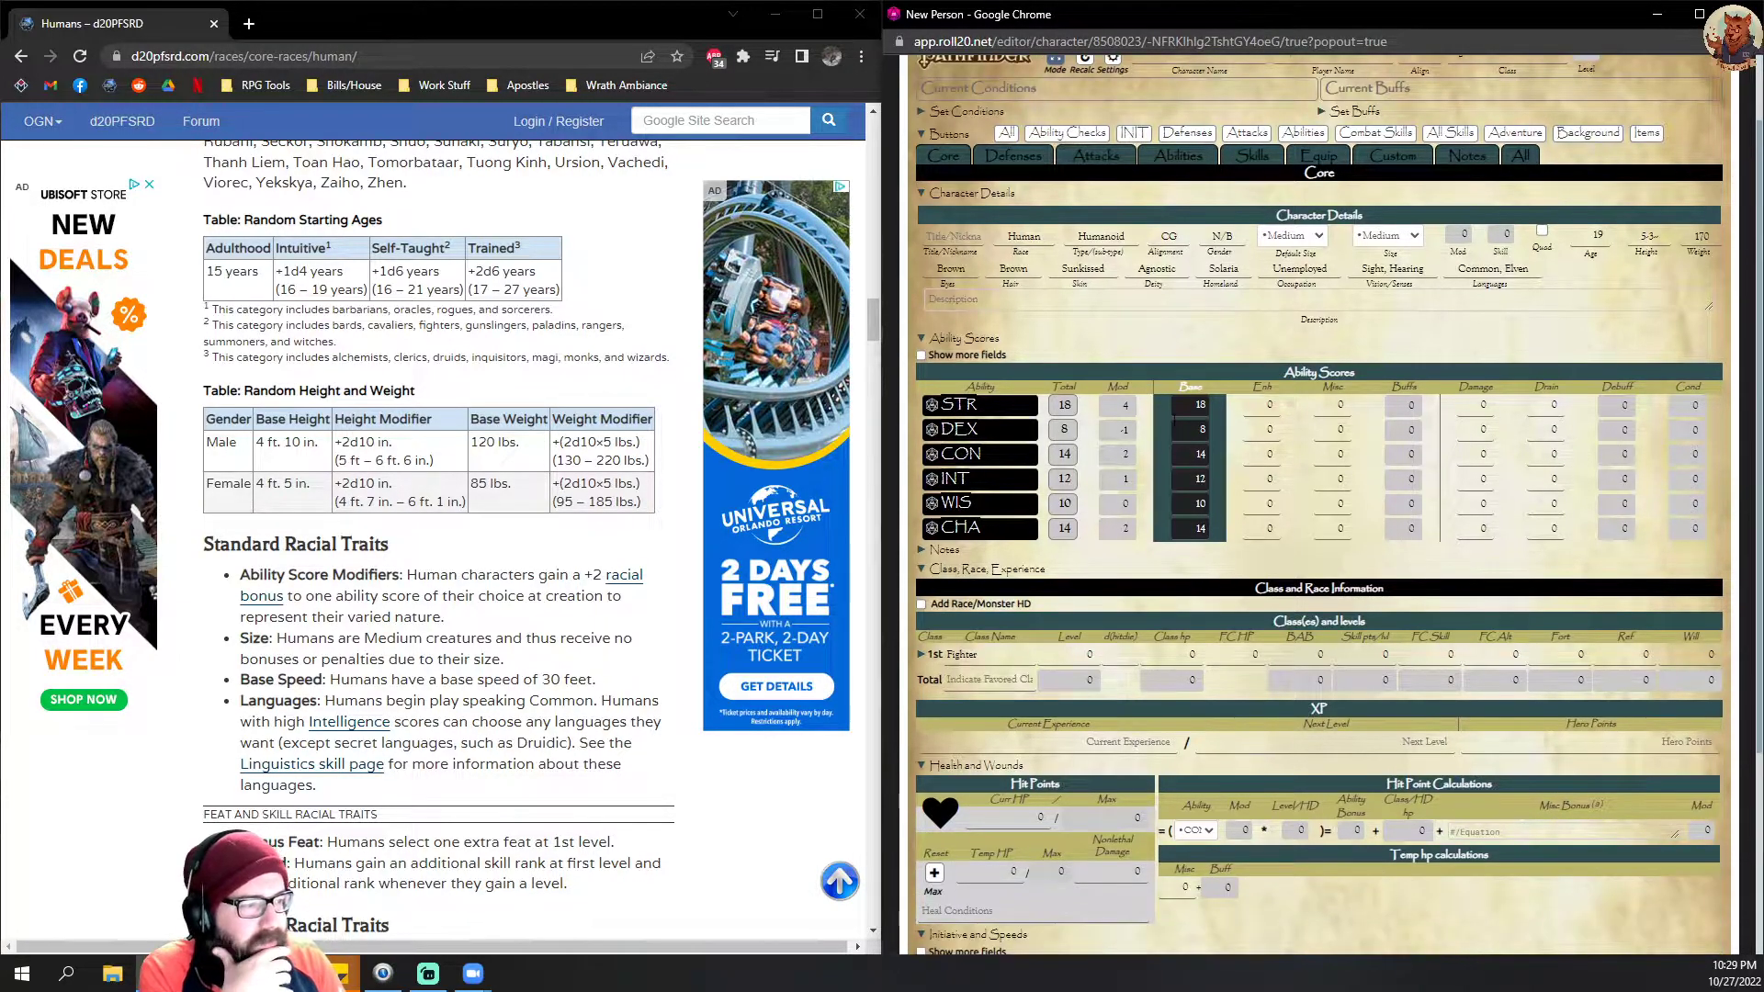
pyautogui.scroll(1, 1170, 431)
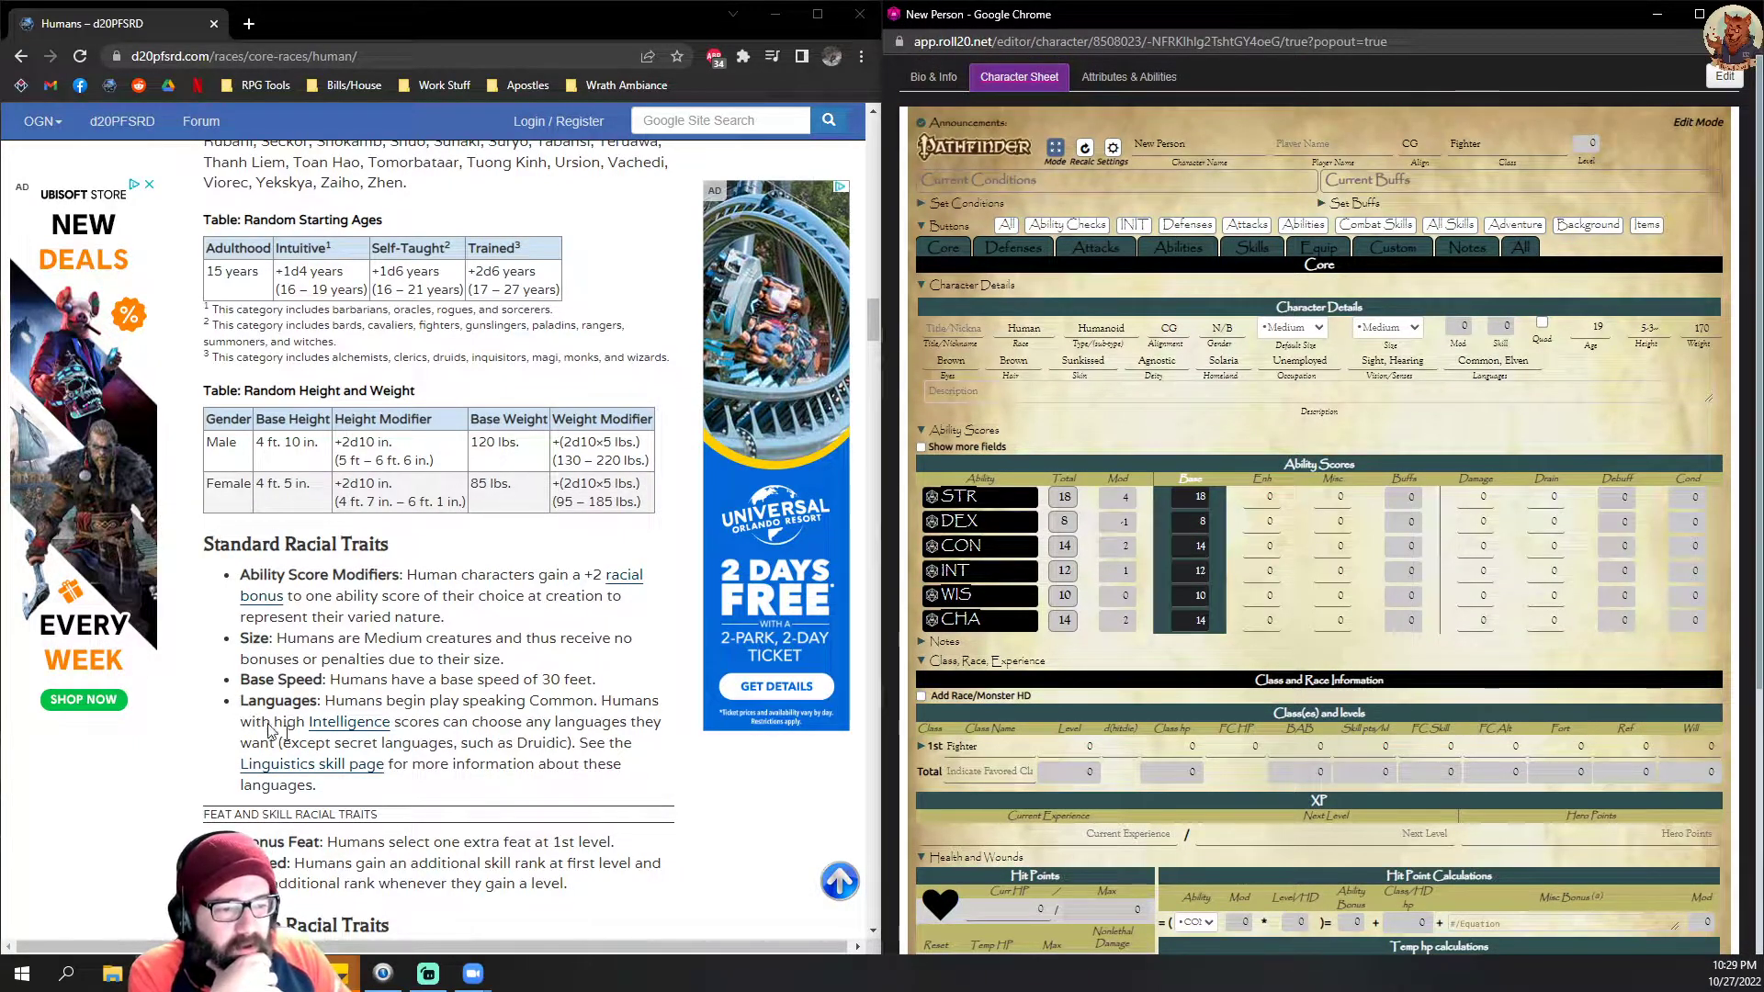
pyautogui.scroll(-1, 502, 627)
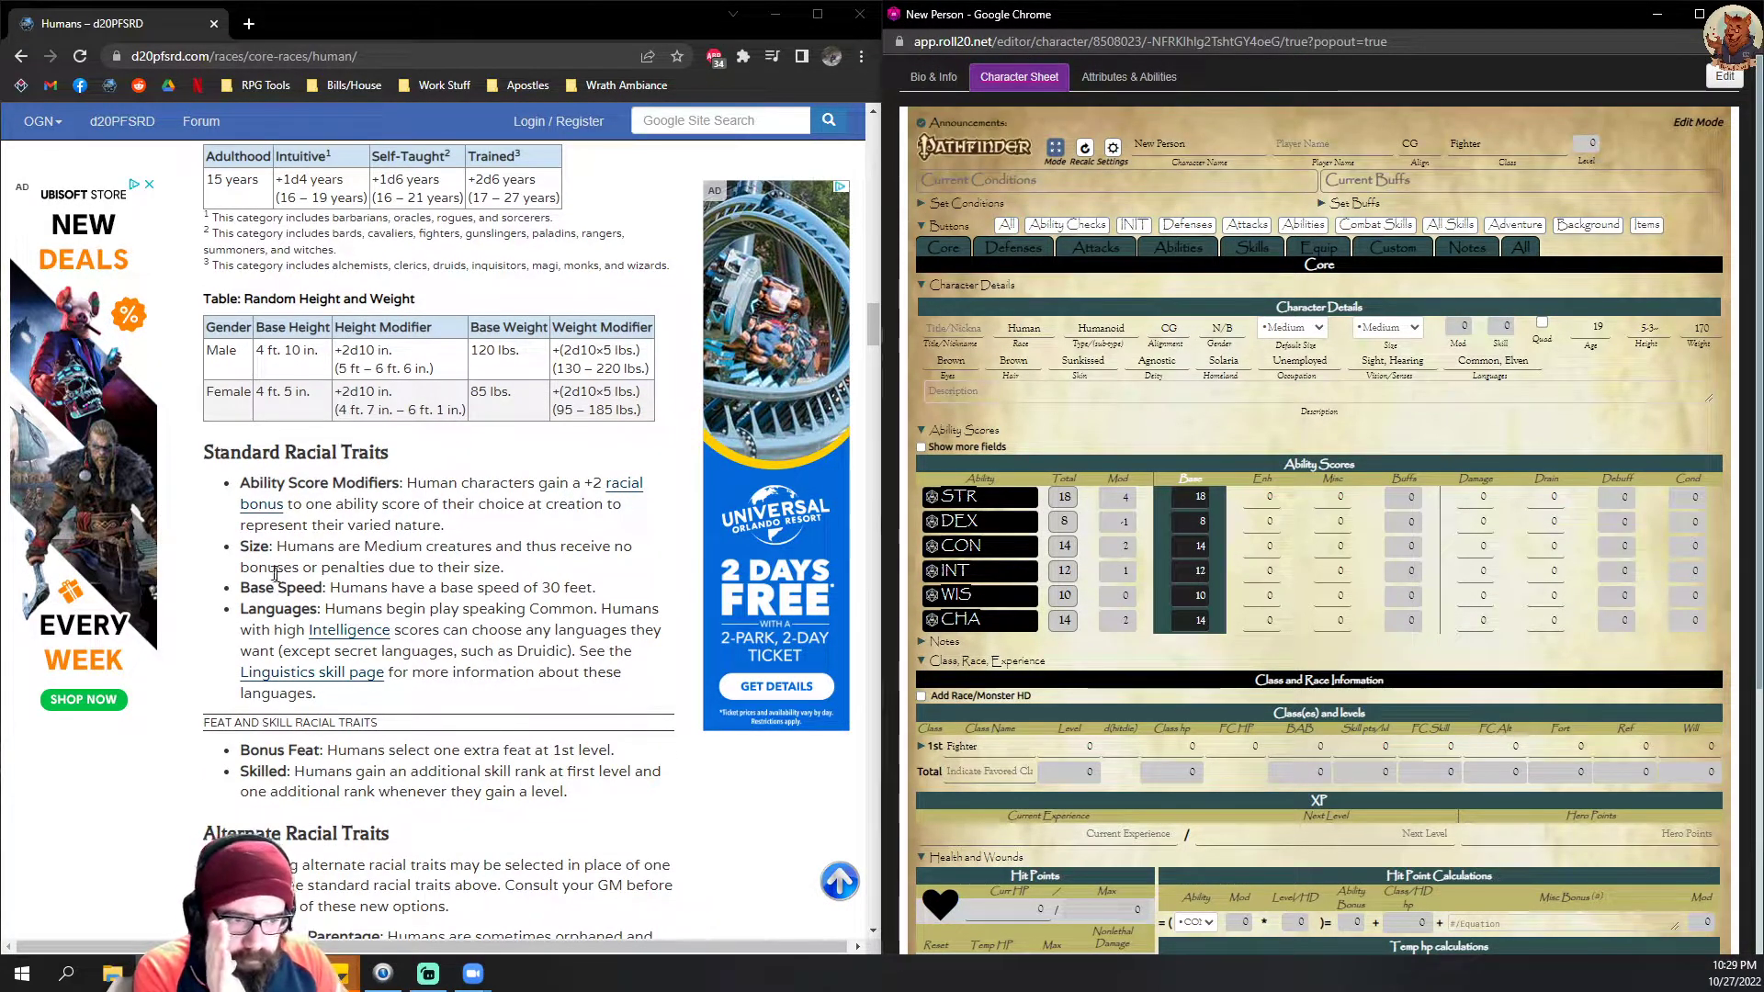
pyautogui.moveTo(133, 519); pyautogui.dragTo(299, 527)
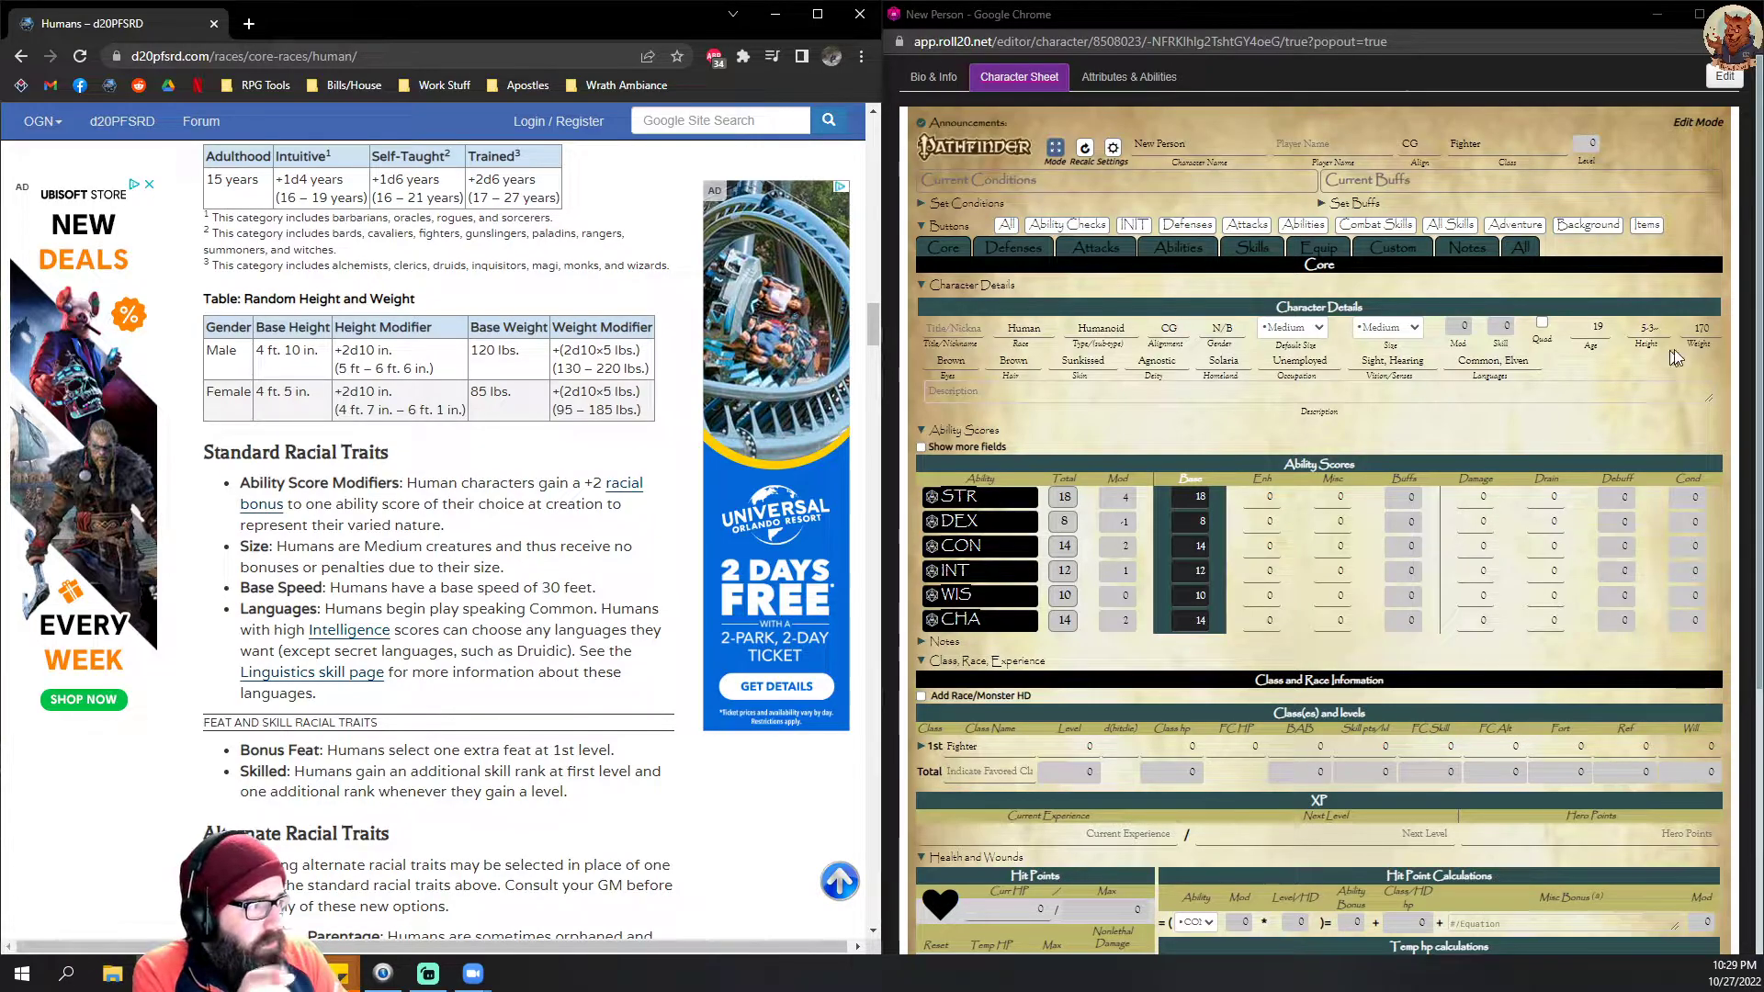
pyautogui.scroll(-1, 1384, 434)
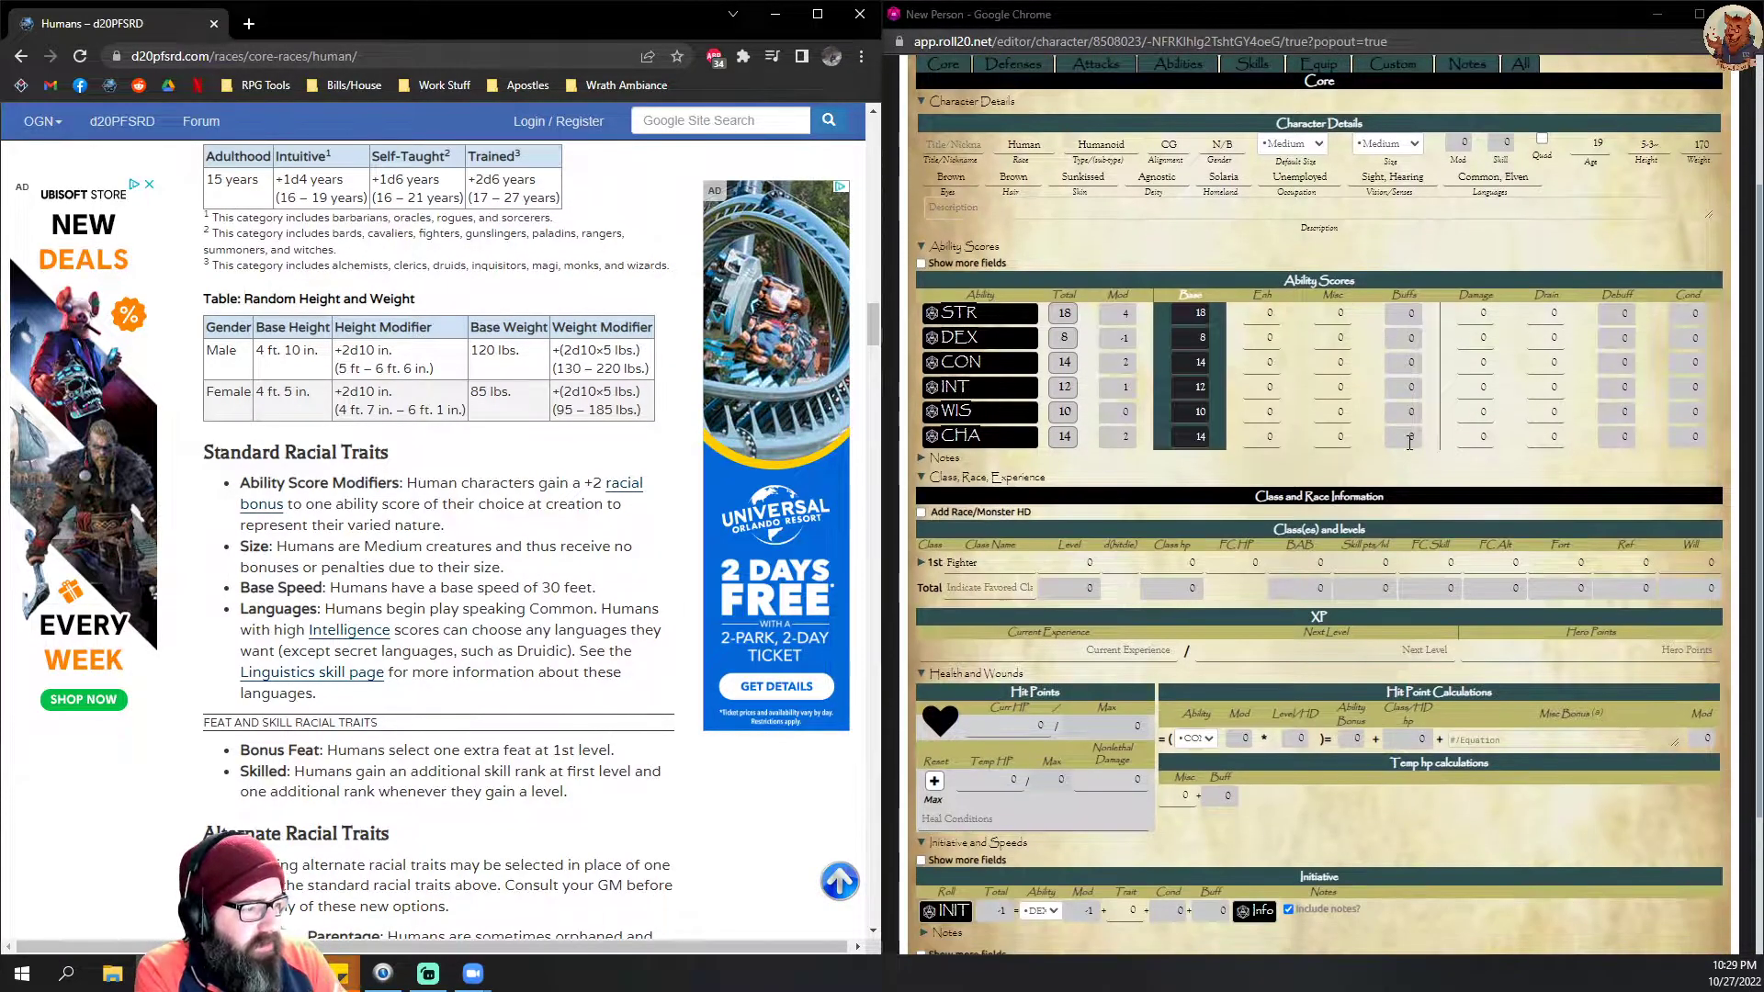
pyautogui.scroll(1, 1384, 434)
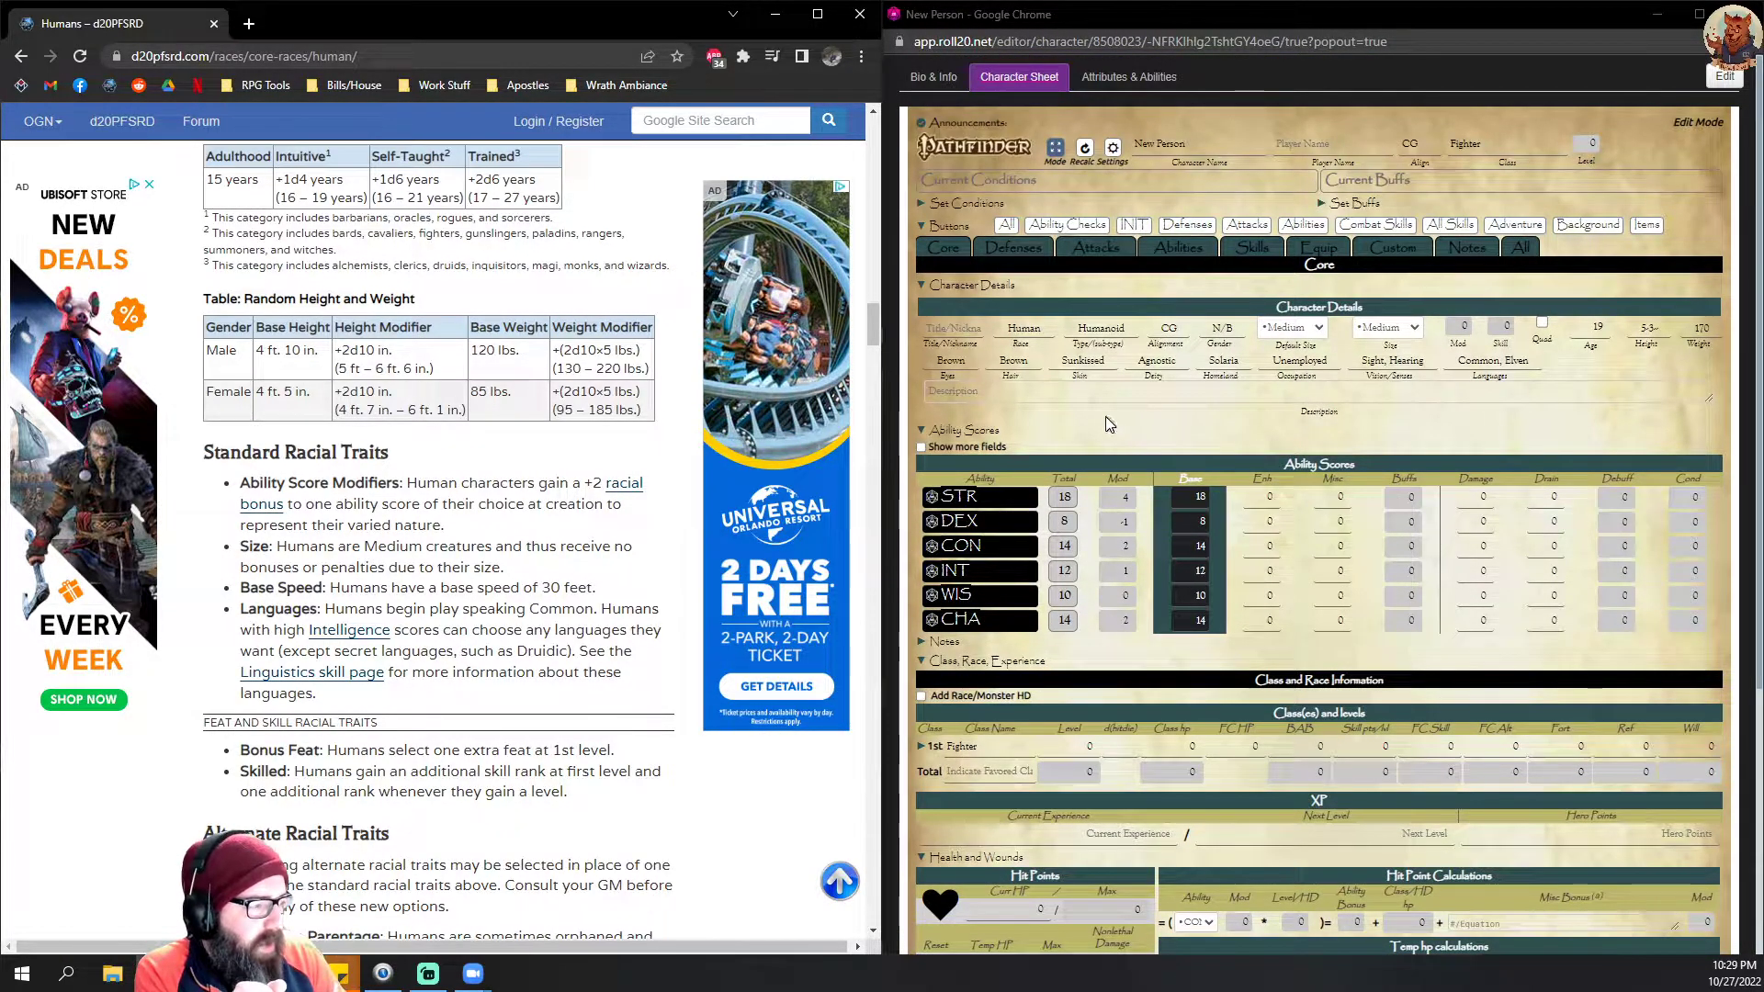
pyautogui.scroll(-1, 321, 634)
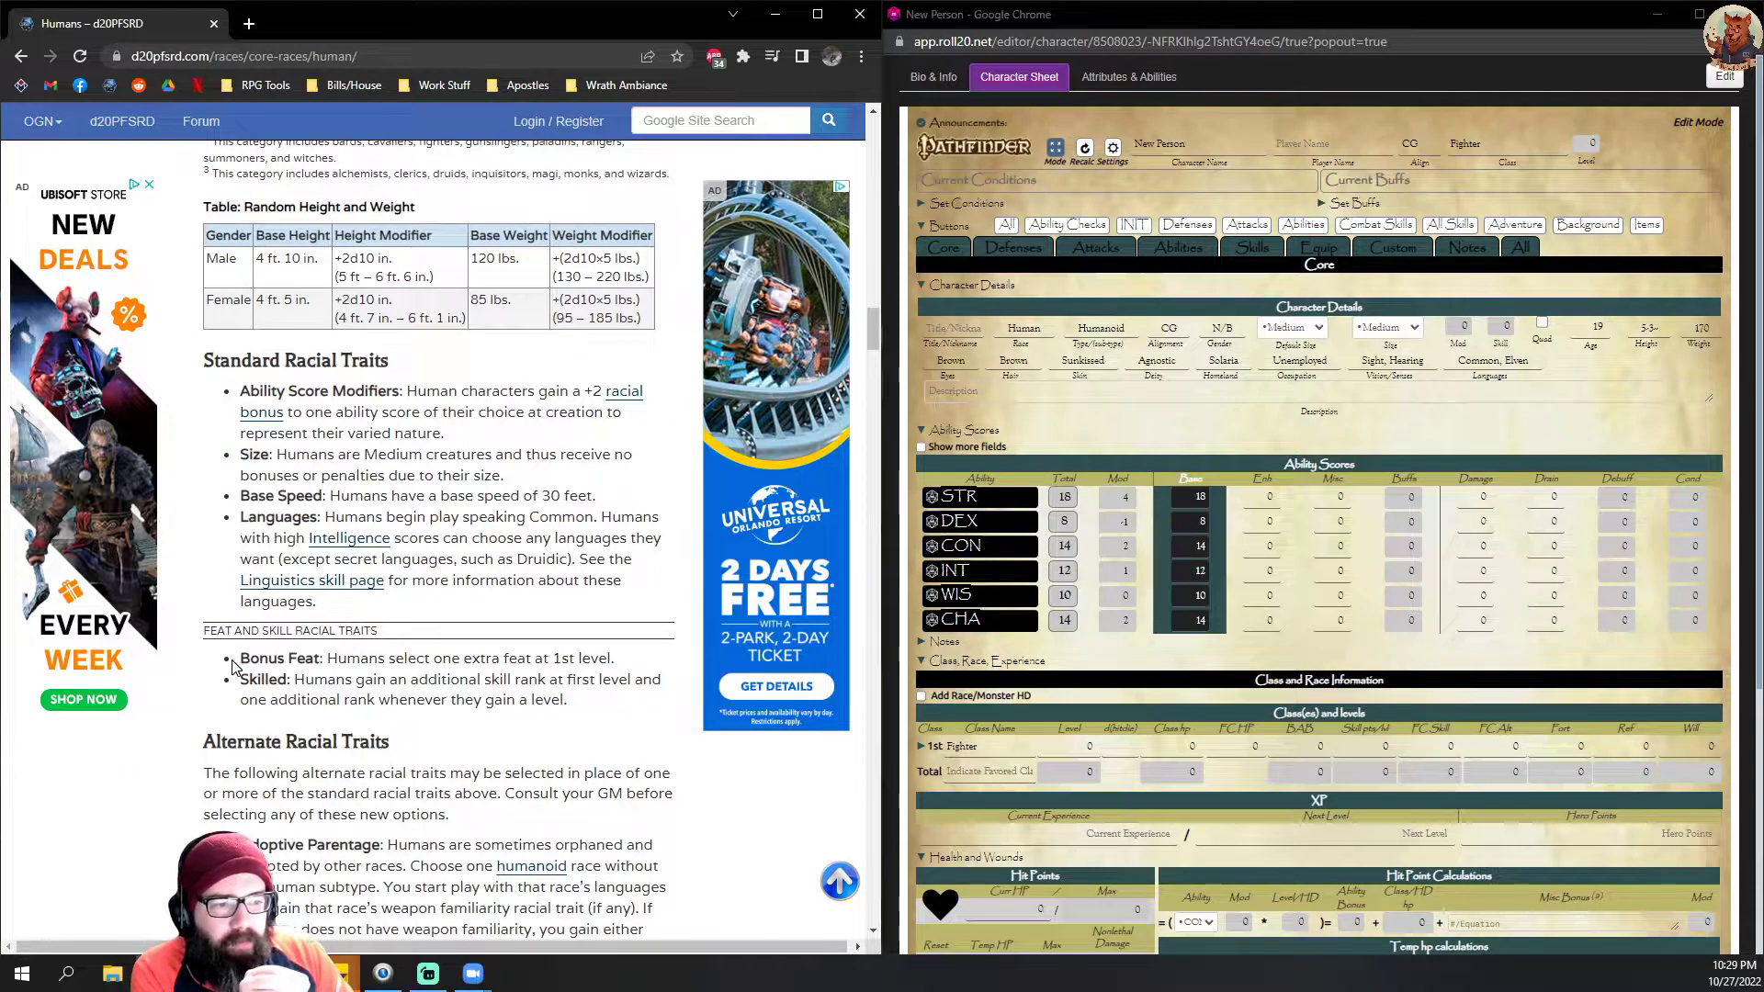
pyautogui.moveTo(246, 659); pyautogui.dragTo(580, 712)
pyautogui.click(573, 718)
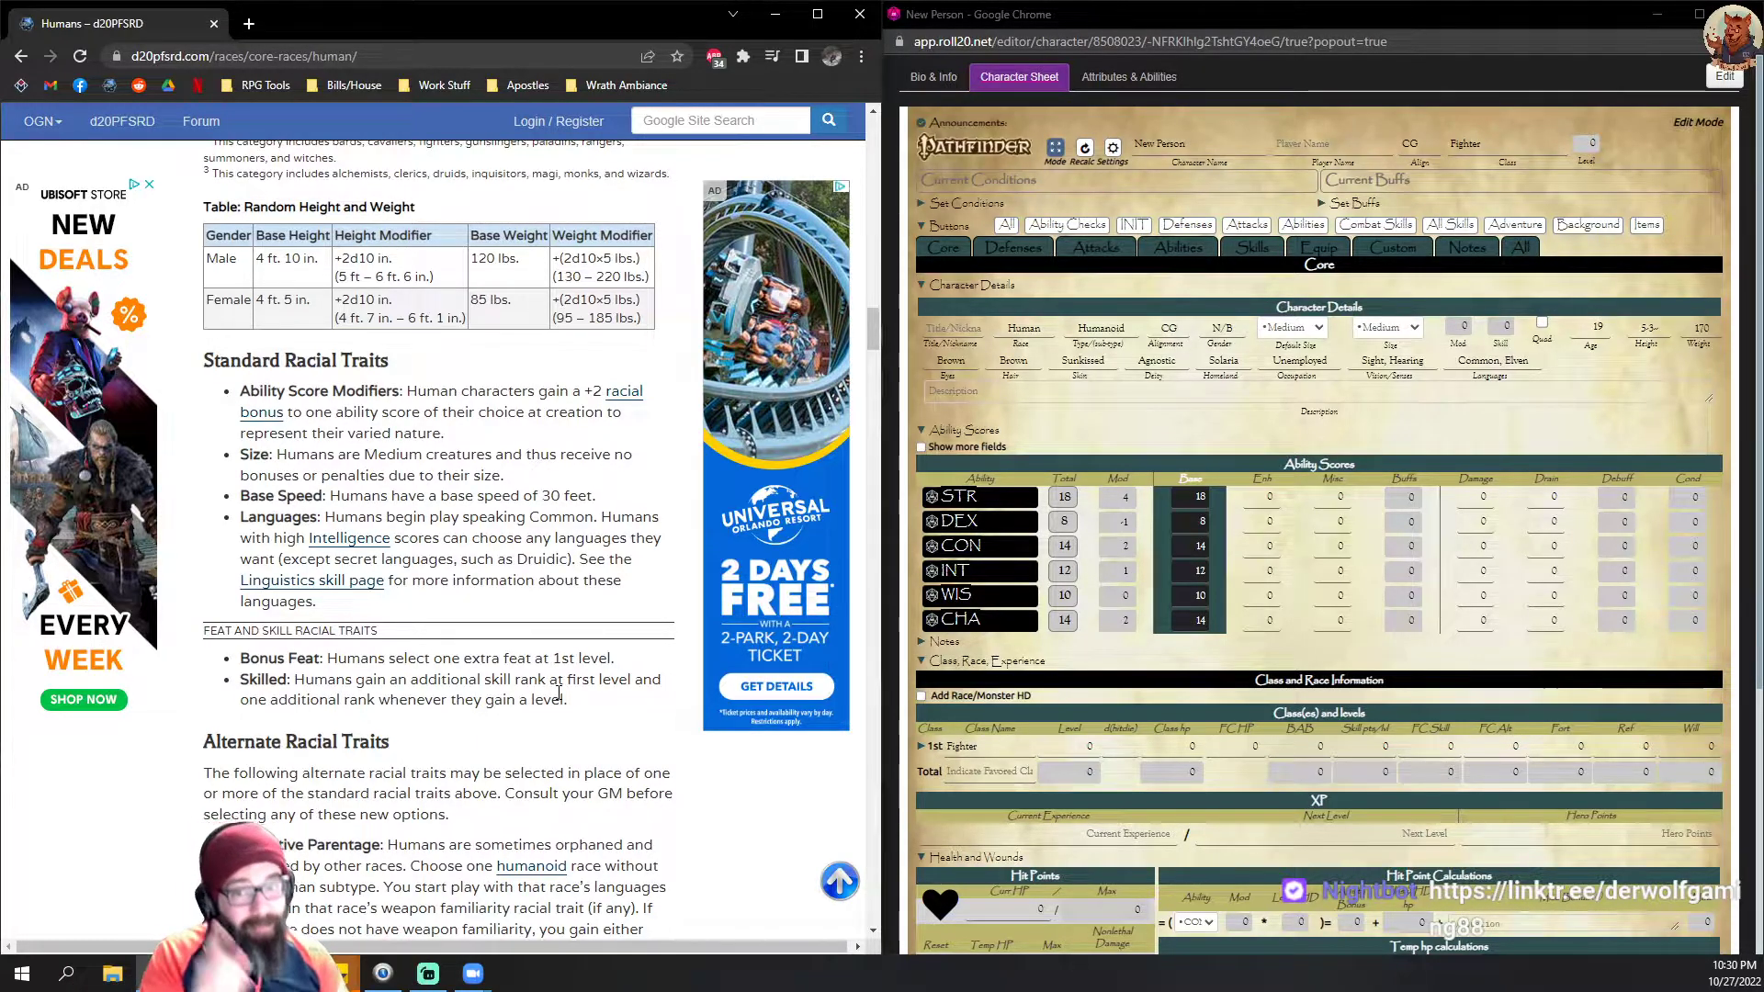
# Step: Open the Fighter core class page on d20PFSRD and examine the 1st-level row of the Fighter table
pyautogui.scroll(15, 178, 581)
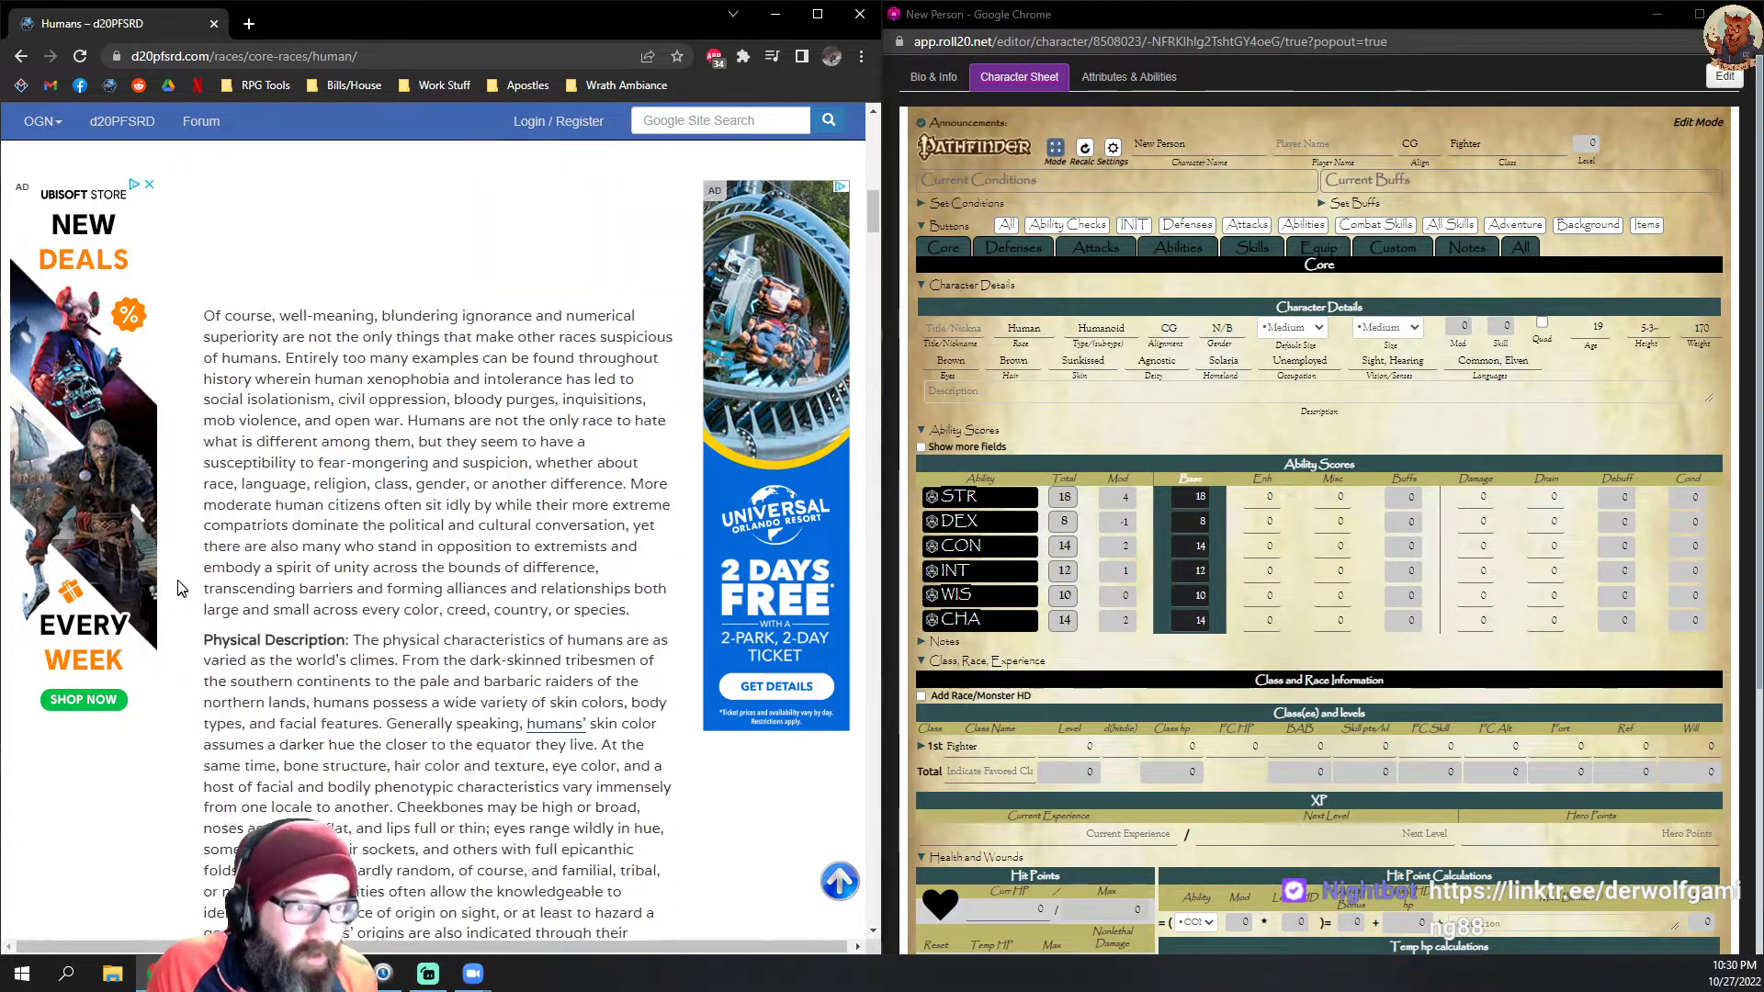
pyautogui.scroll(5, 178, 581)
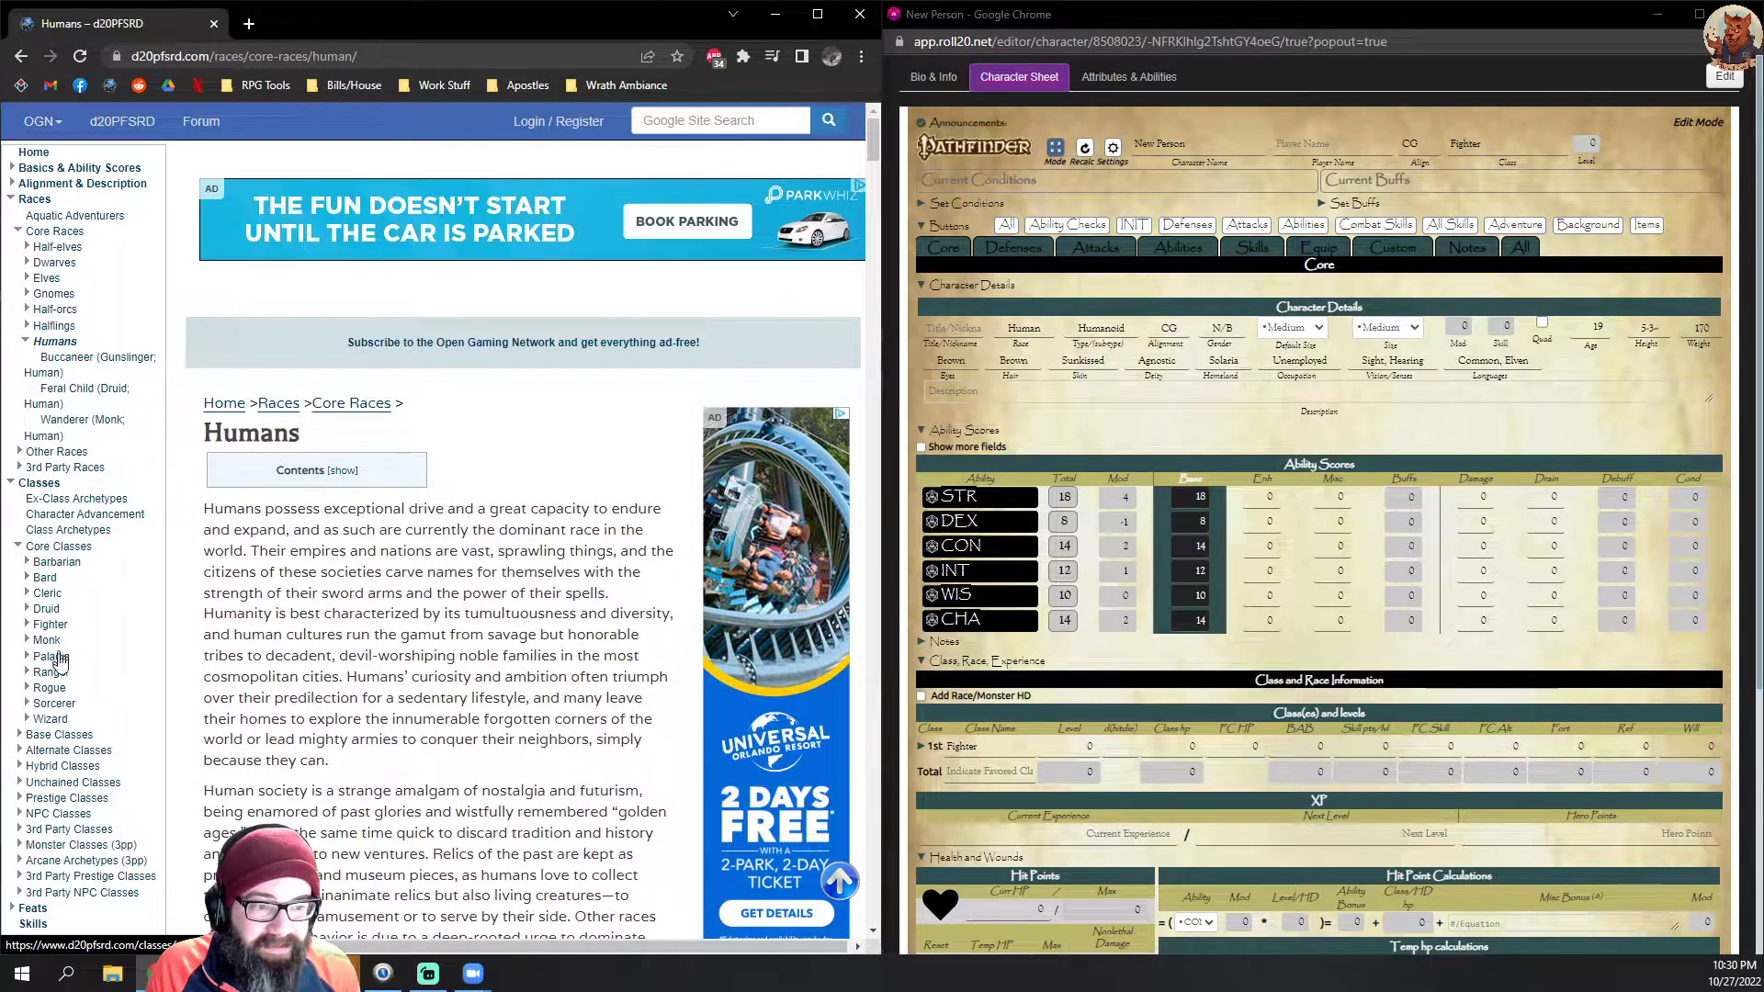
pyautogui.click(50, 624)
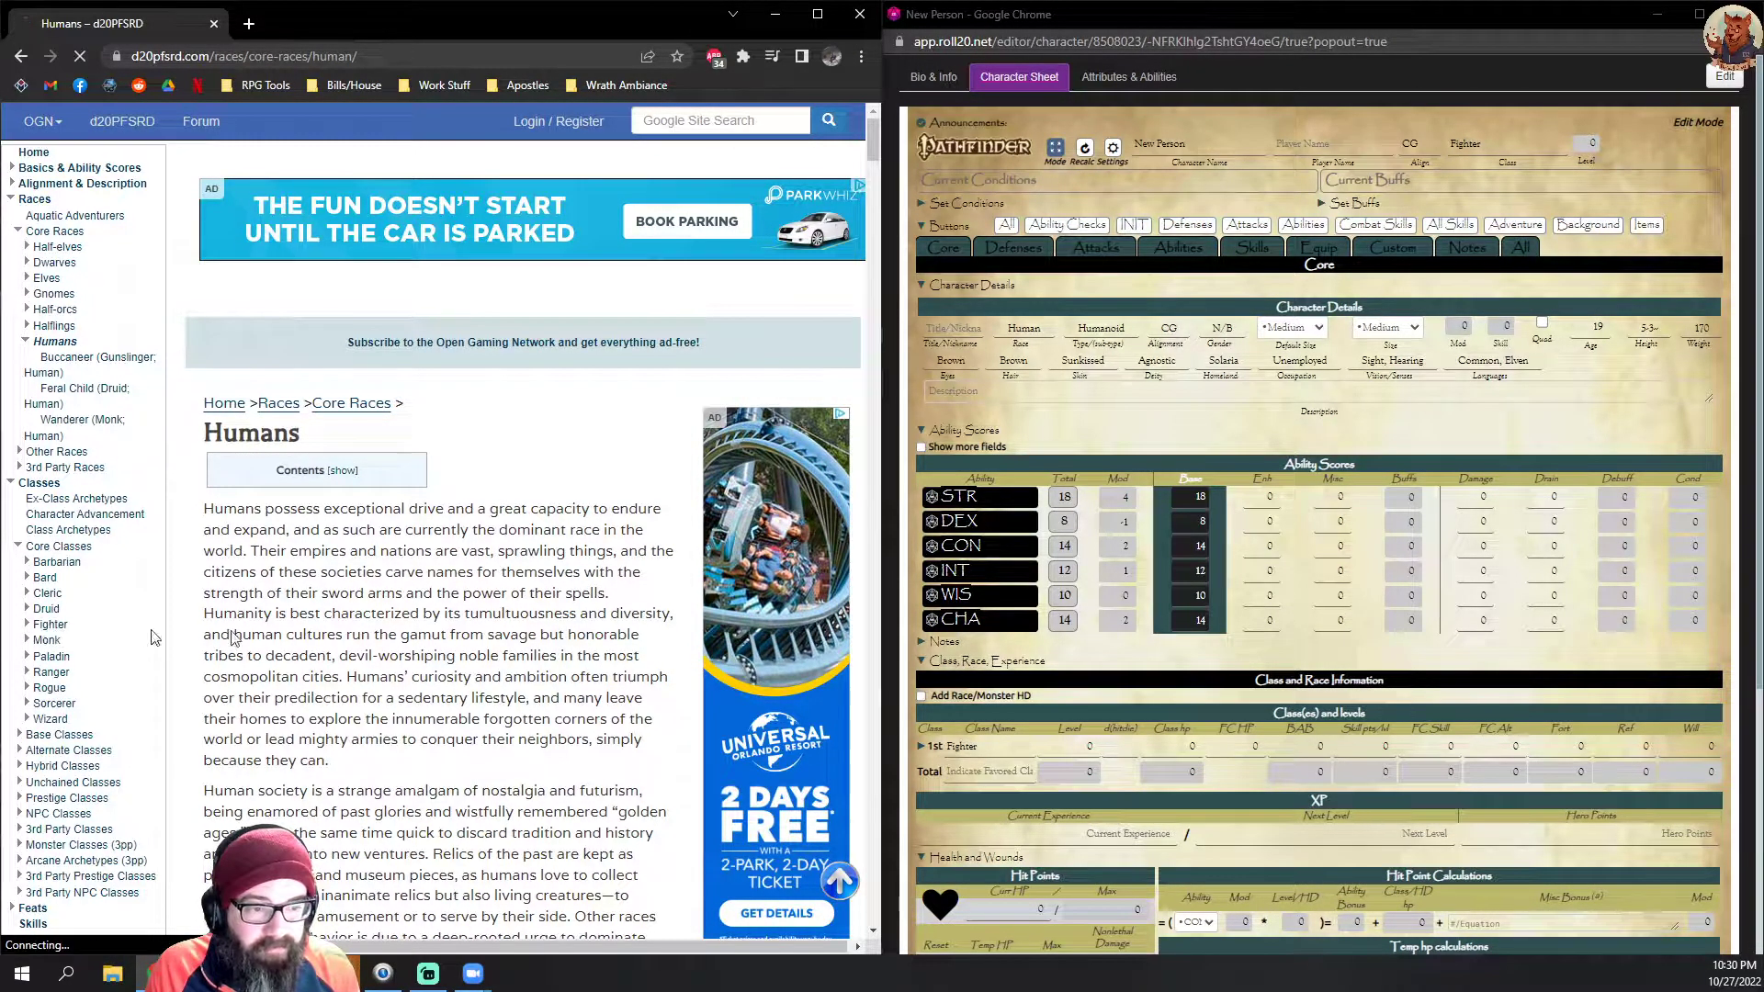
pyautogui.scroll(-10, 478, 598)
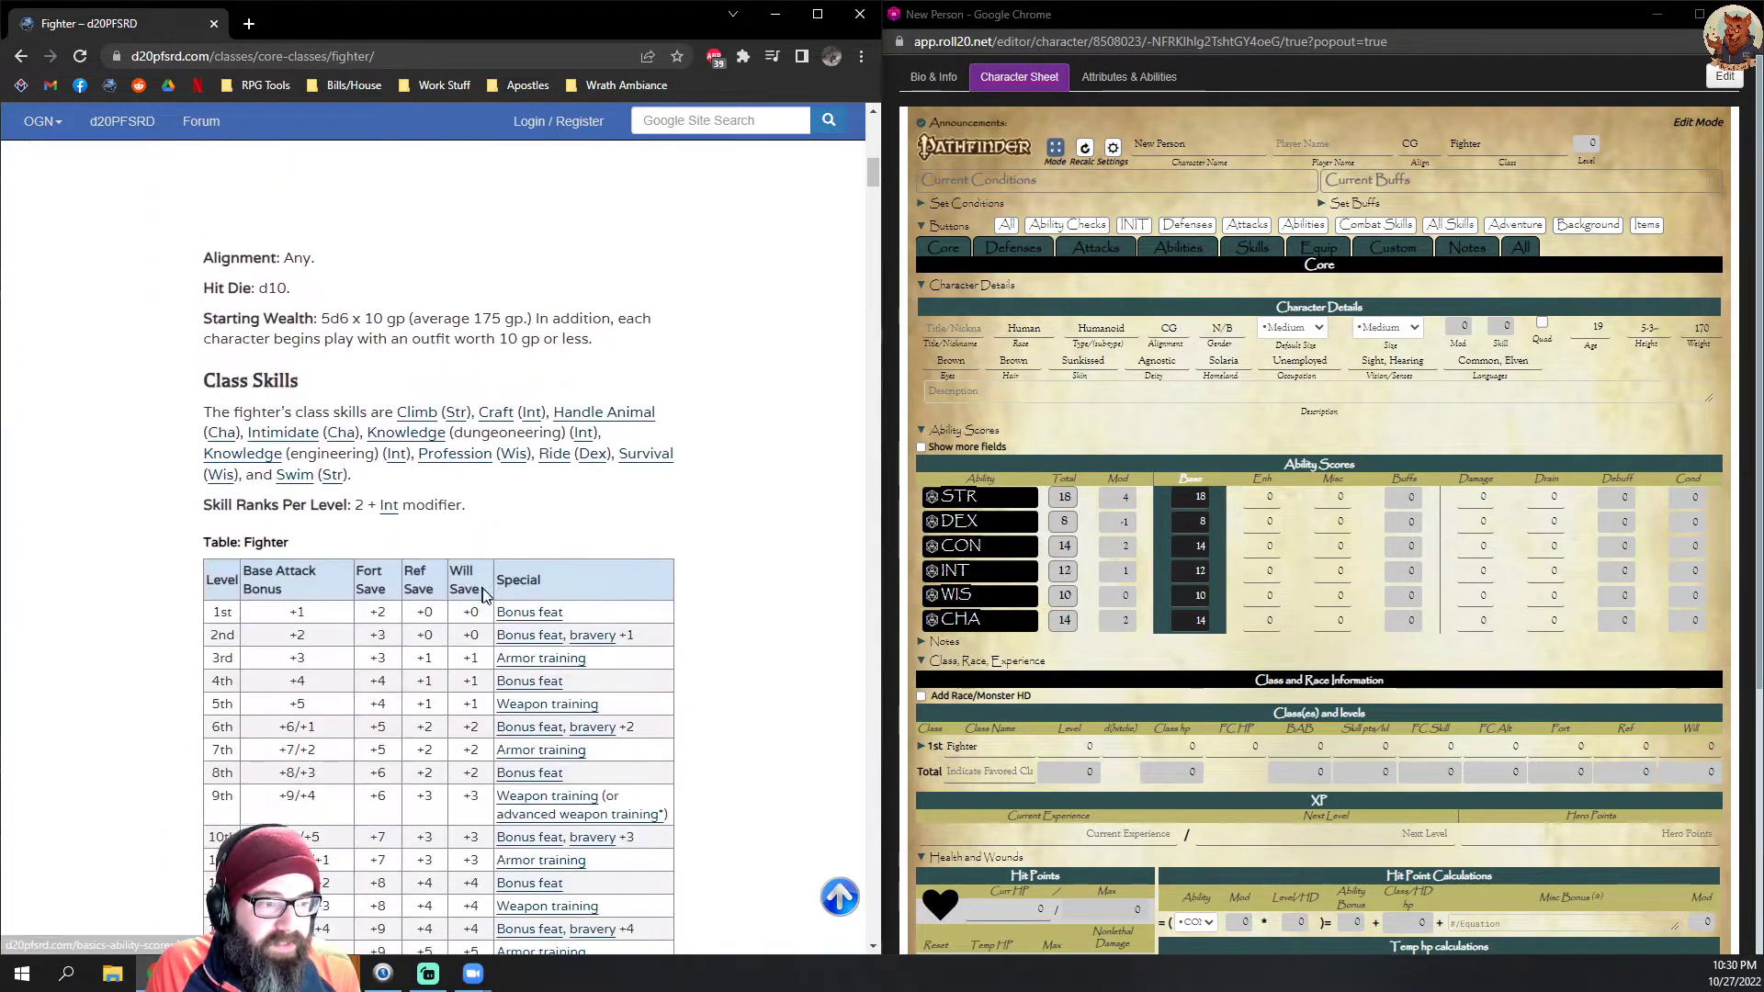
pyautogui.moveTo(581, 610); pyautogui.dragTo(332, 612)
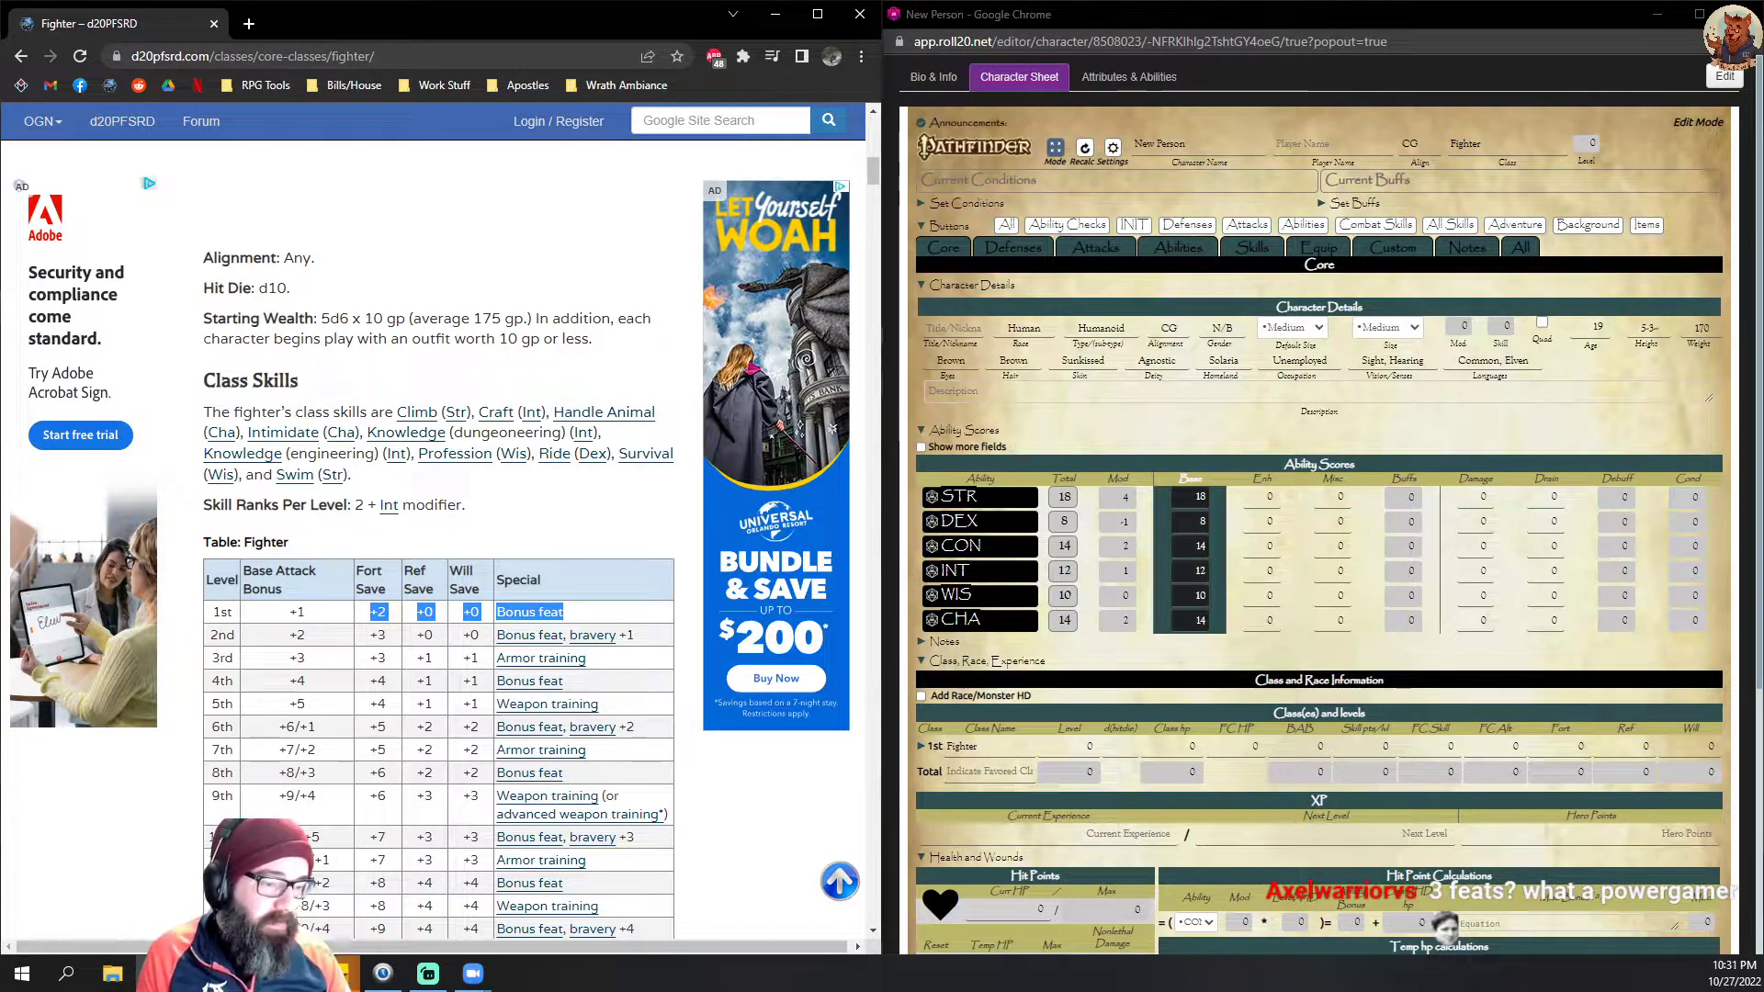
# Step: Switch to Sticky Notes and start a new note with the heading "Things to remember:"
pyautogui.click(338, 974)
pyautogui.click(384, 896)
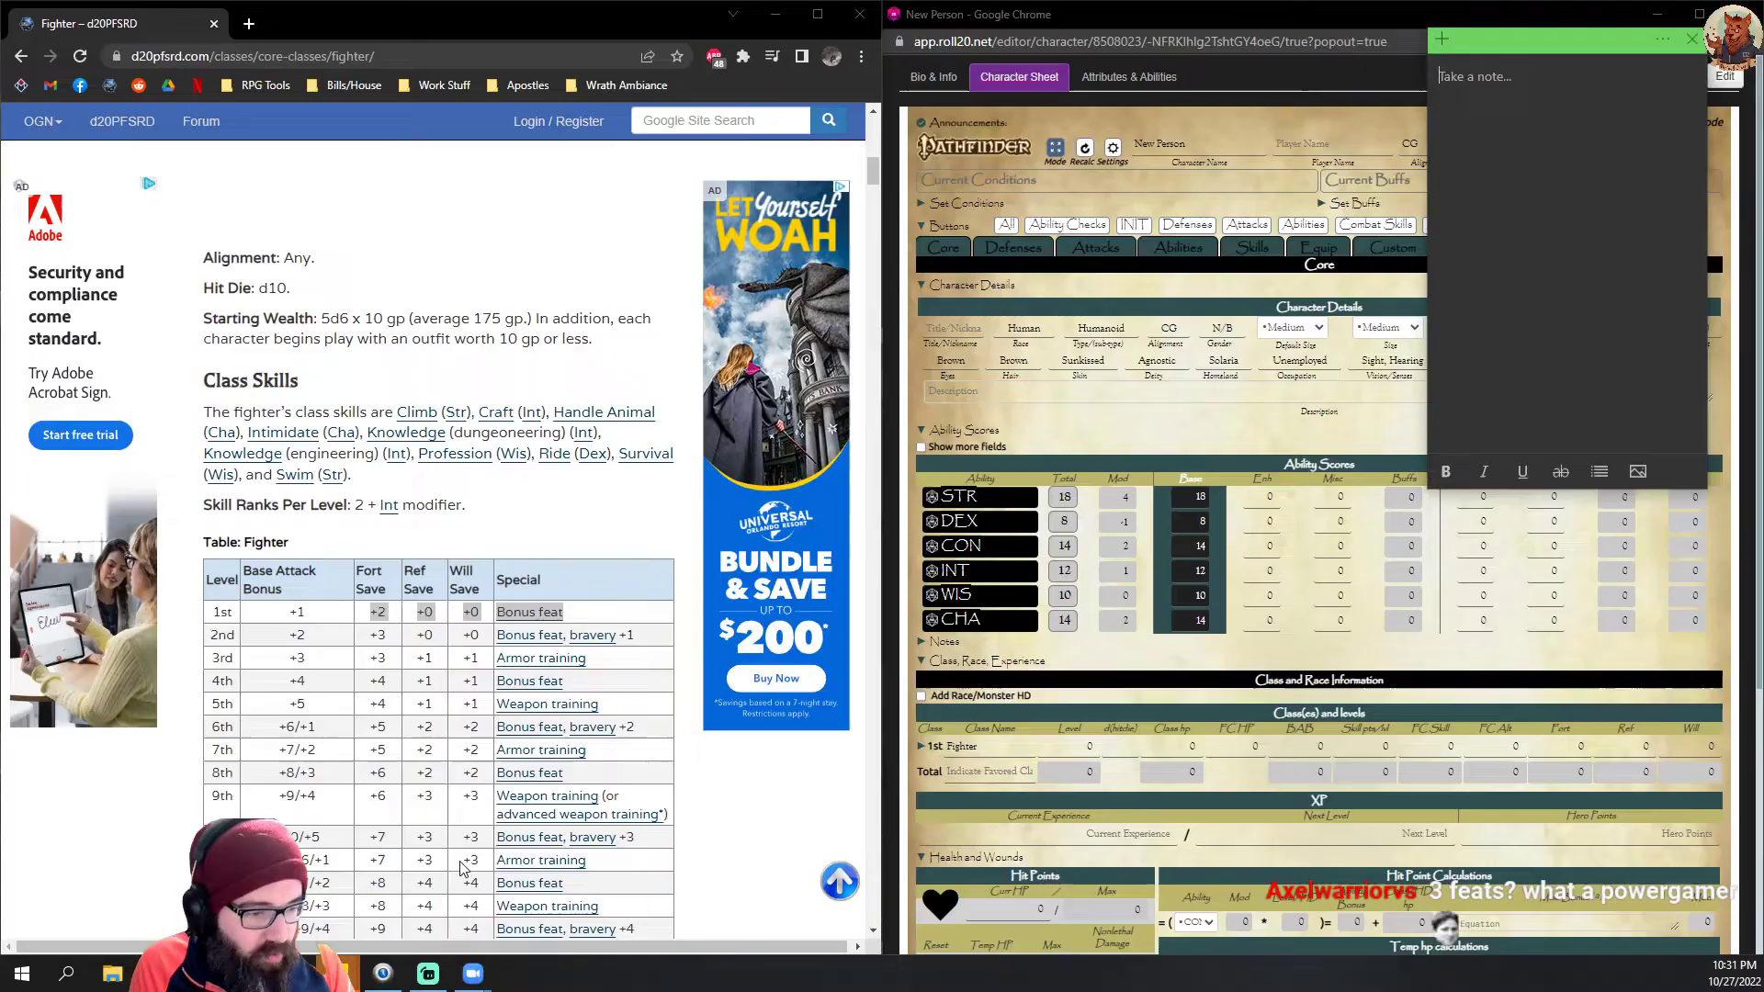
pyautogui.write('Things to Reem')
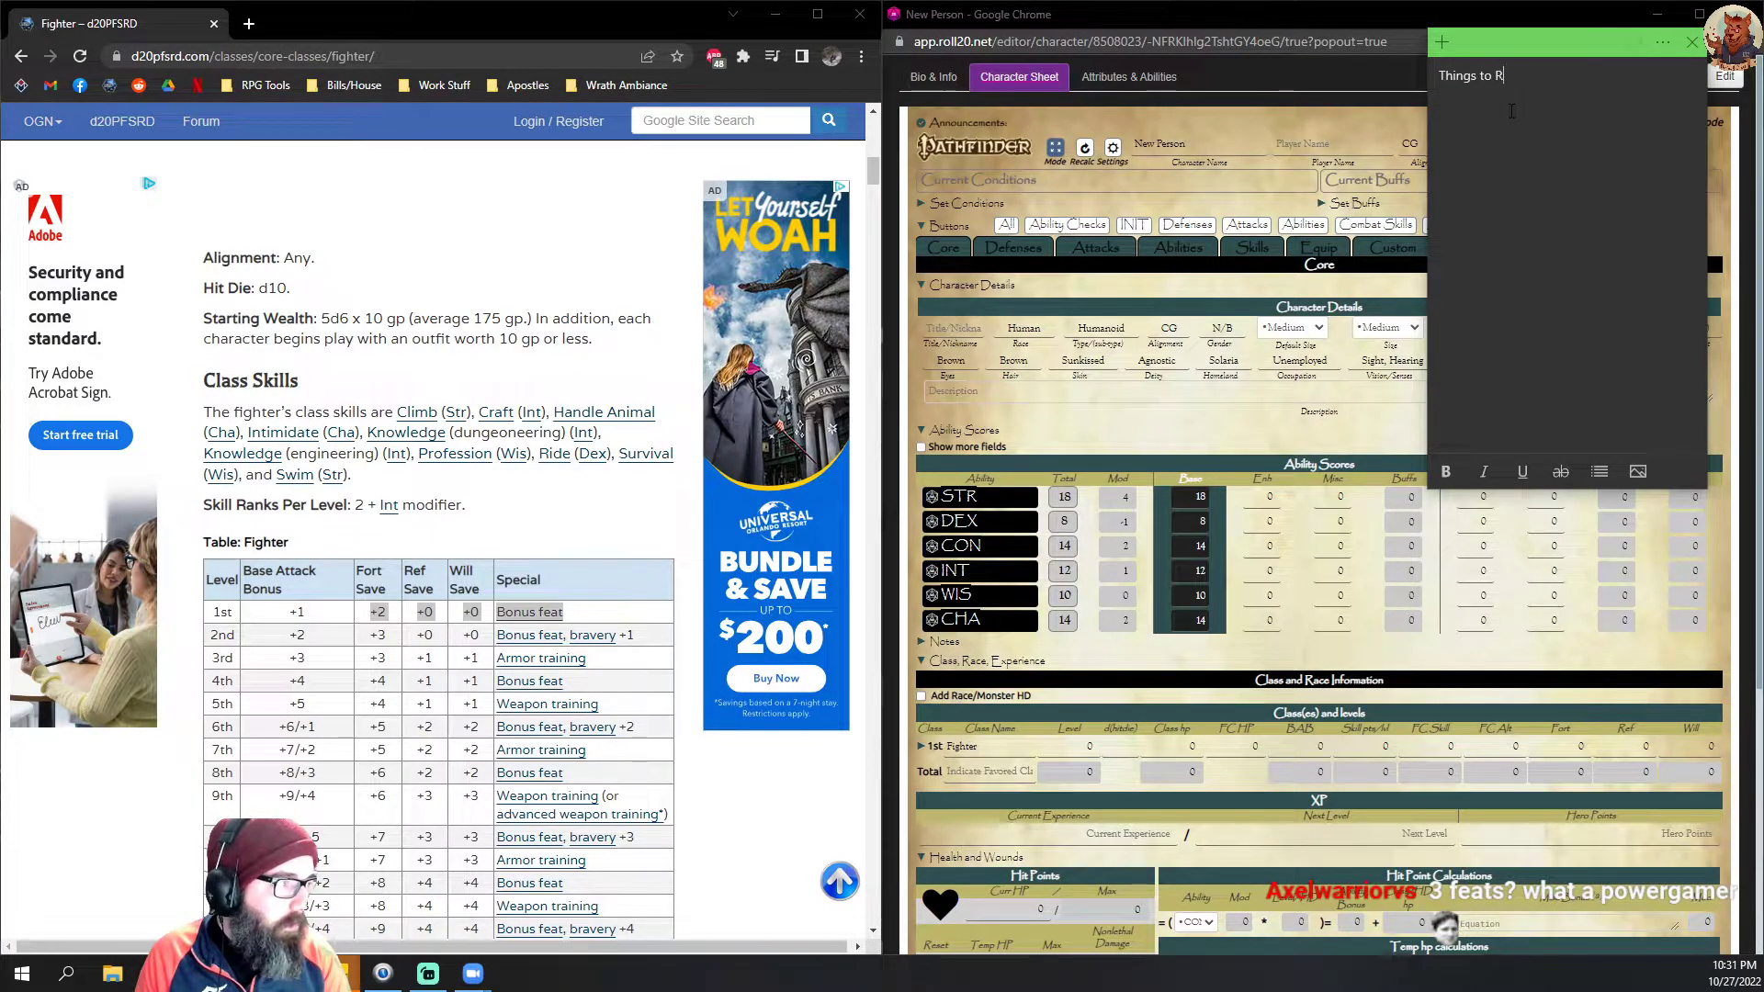
pyautogui.press('BackSpace')
pyautogui.write('remember:  ')
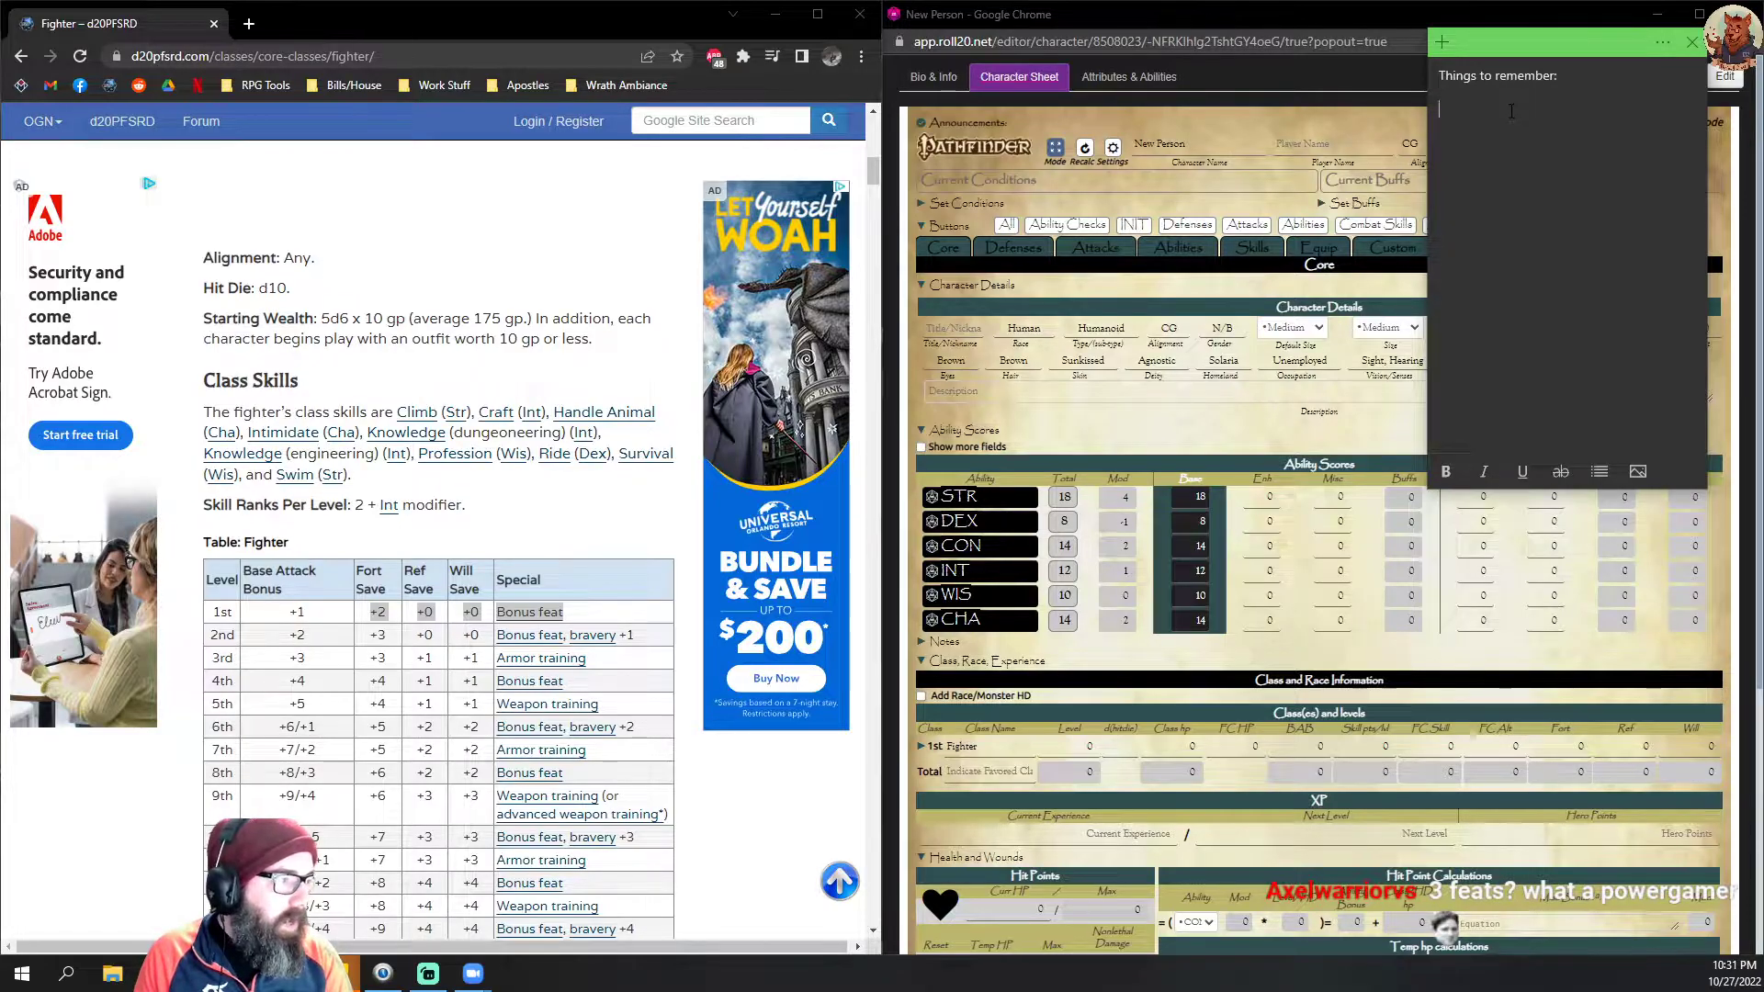
pyautogui.write('+1 Feat')
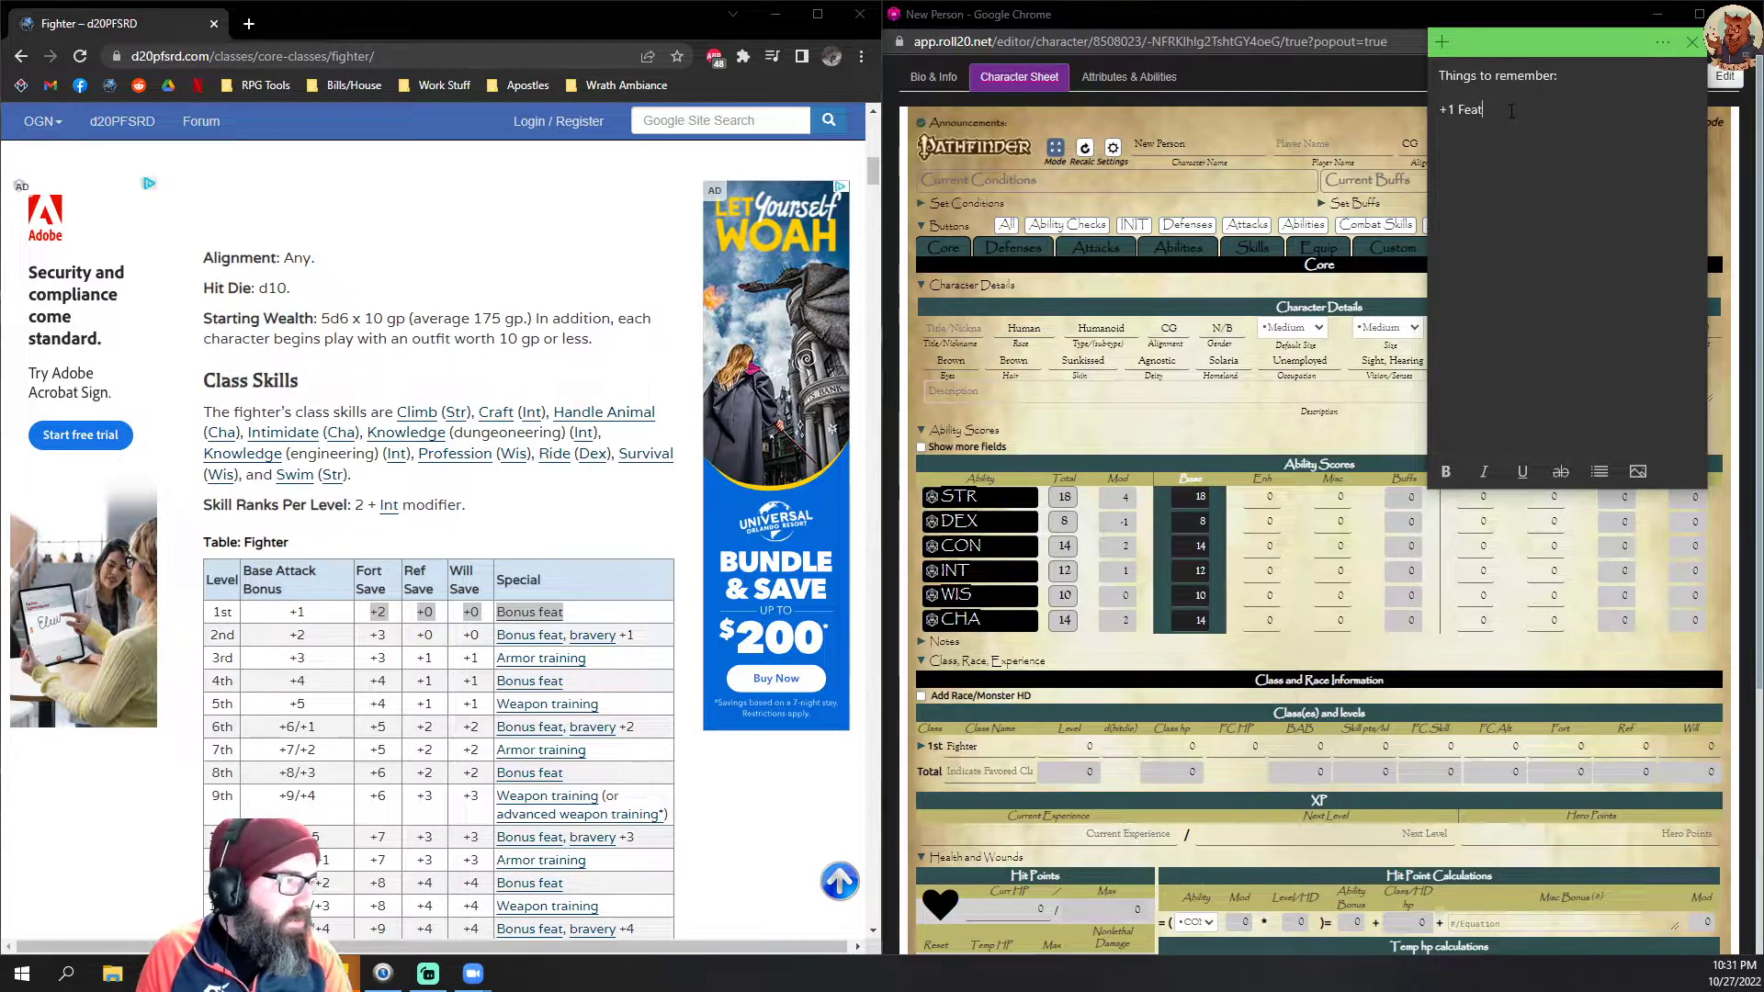
pyautogui.write(' for human')
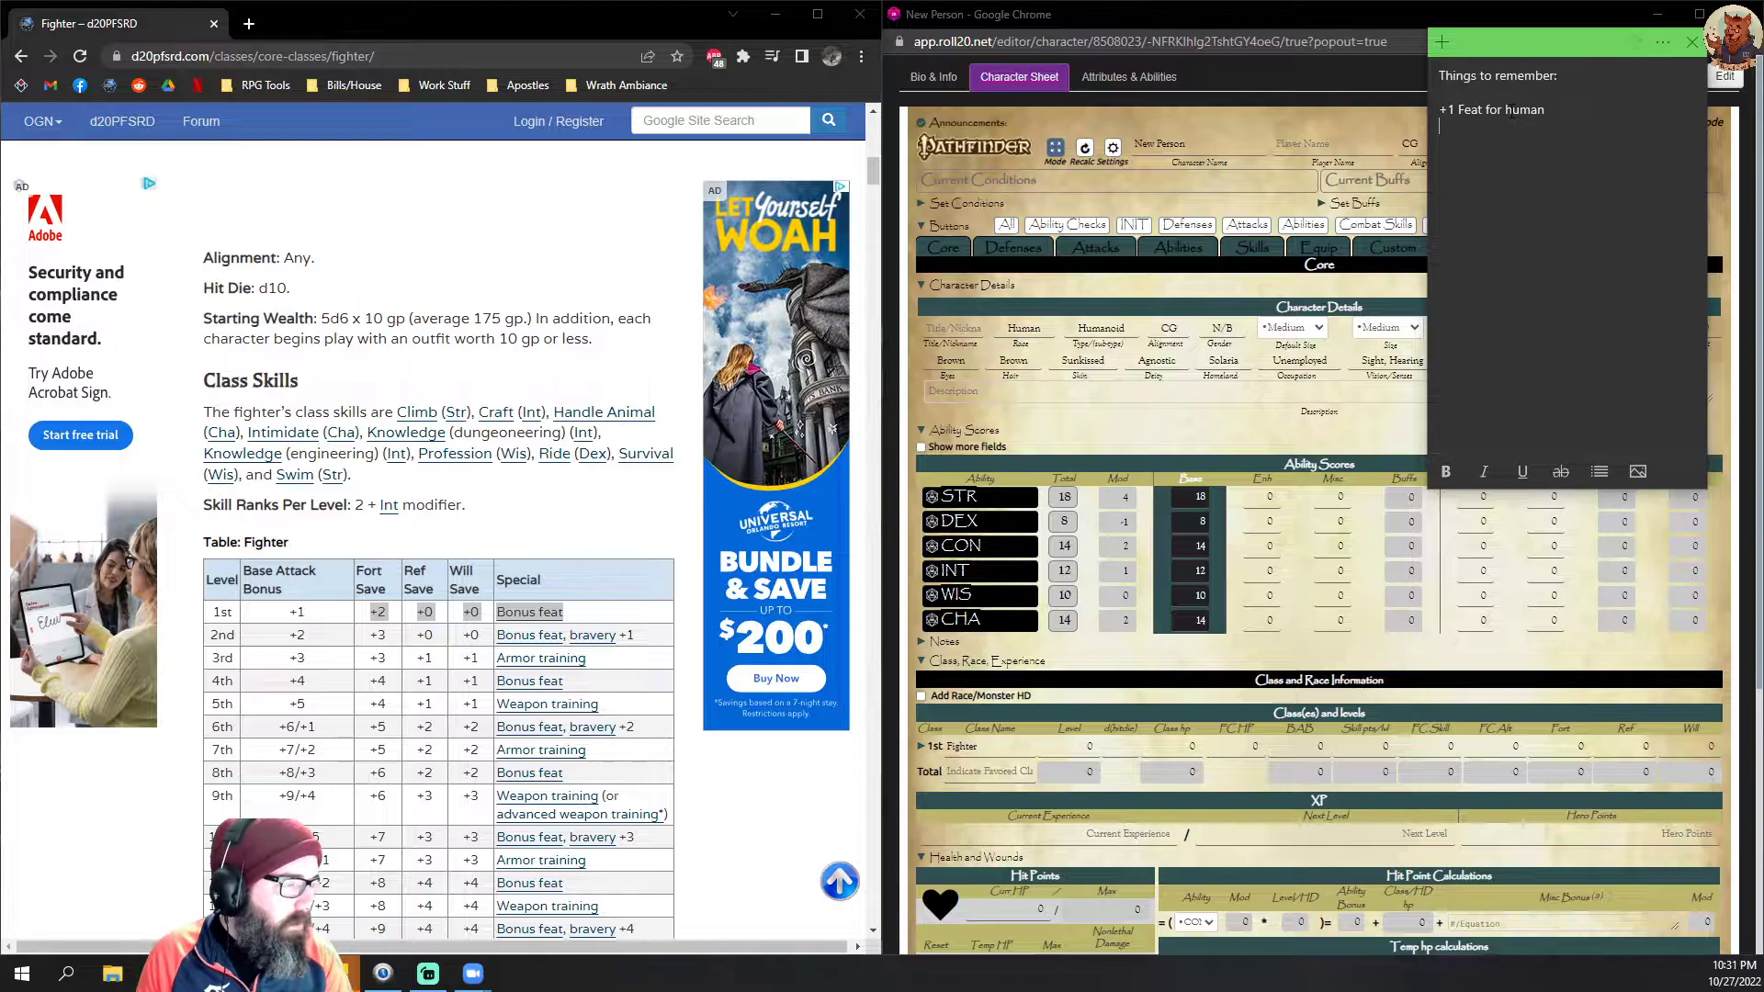
pyautogui.write(' +1 Ski')
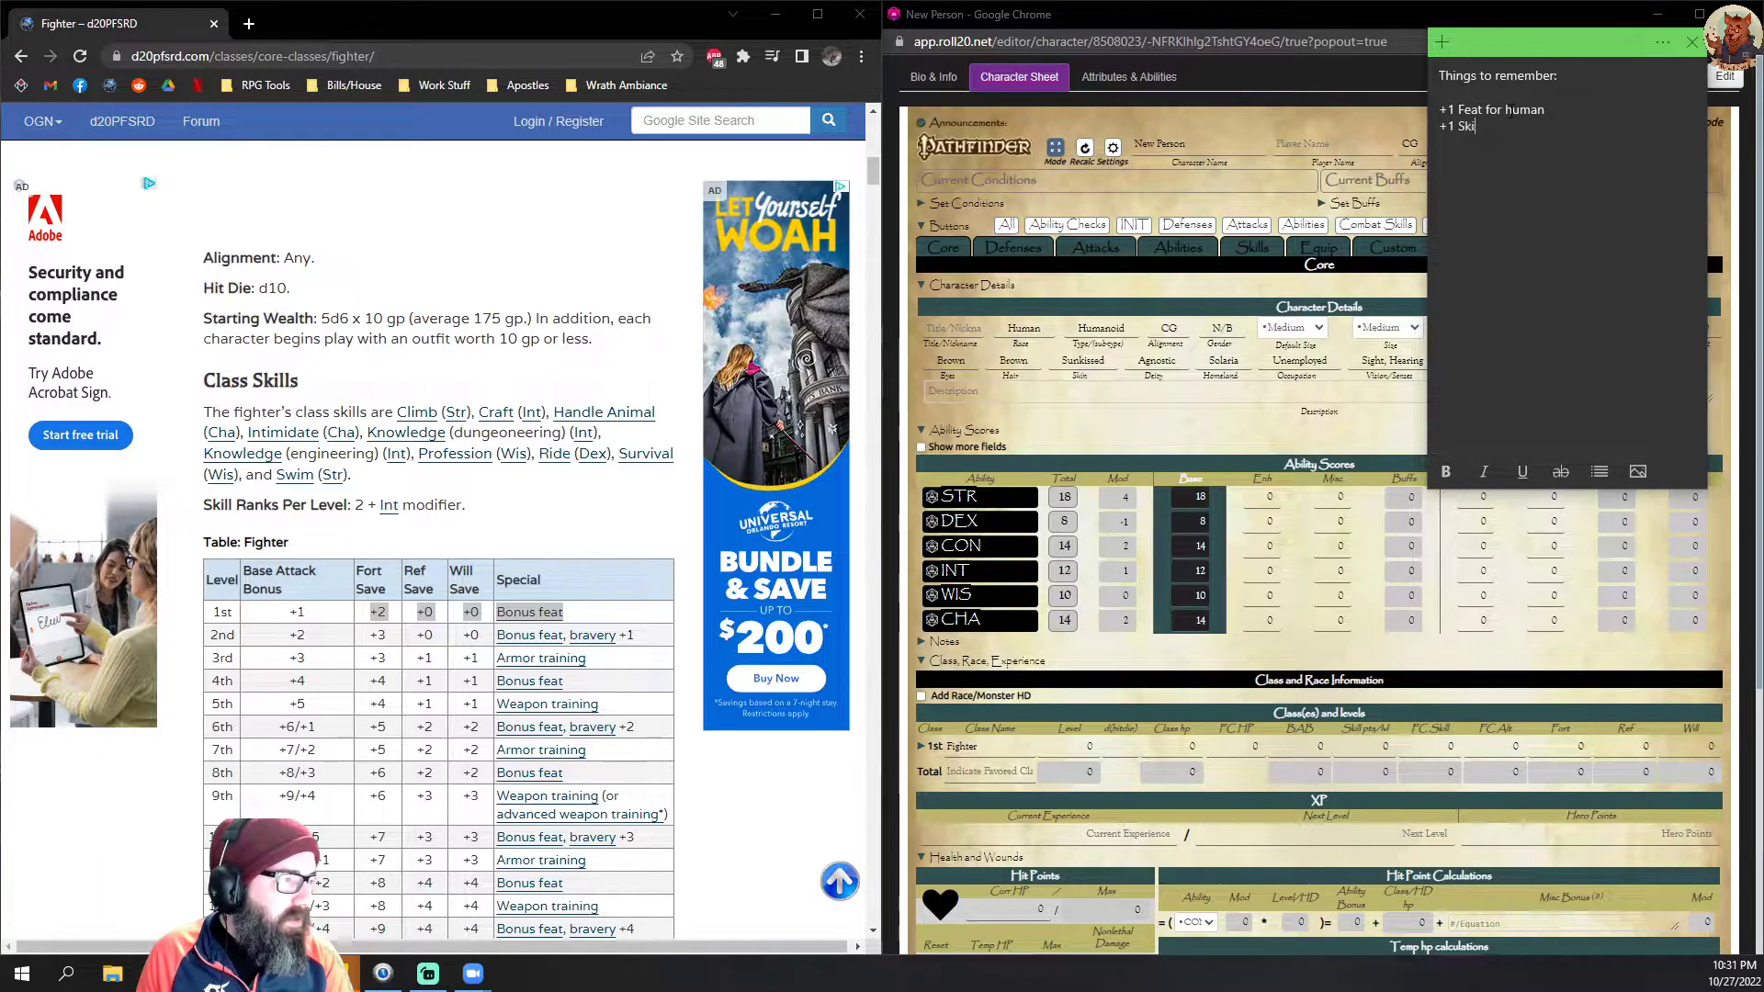
# Step: Add the lines "+1 Feat for human" and "+1 Skill point per level for human" to the note
pyautogui.write('ll p')
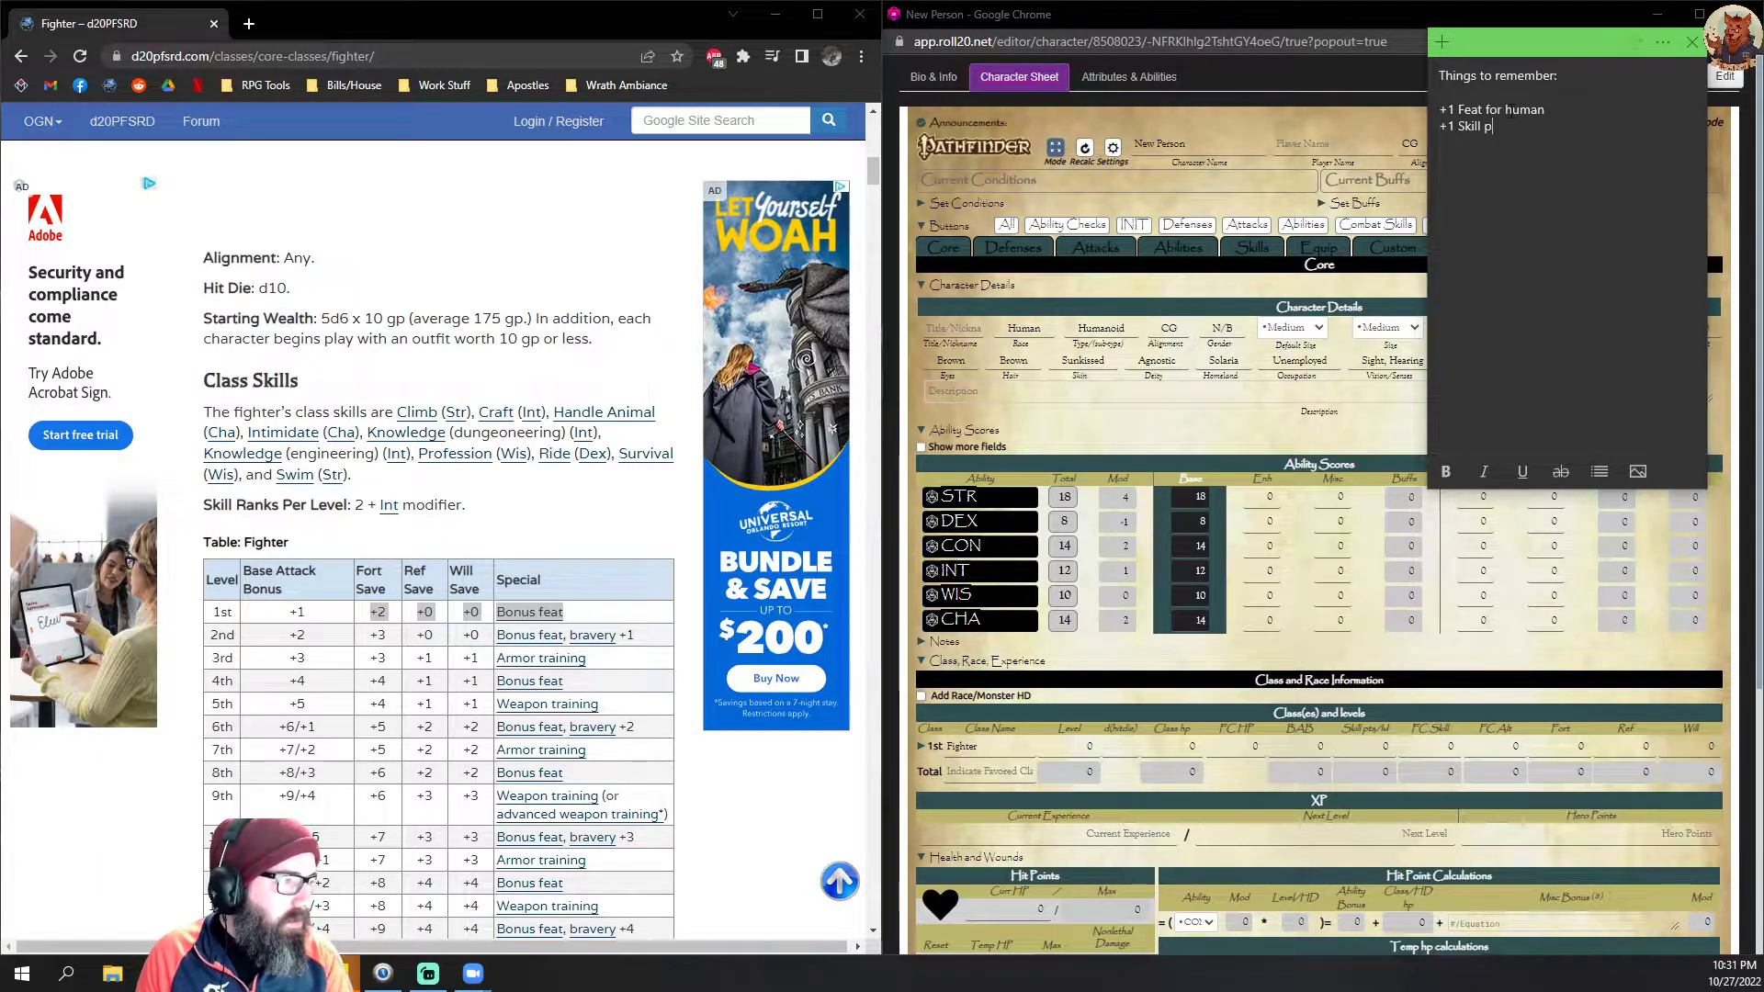
pyautogui.write('oint per level for human')
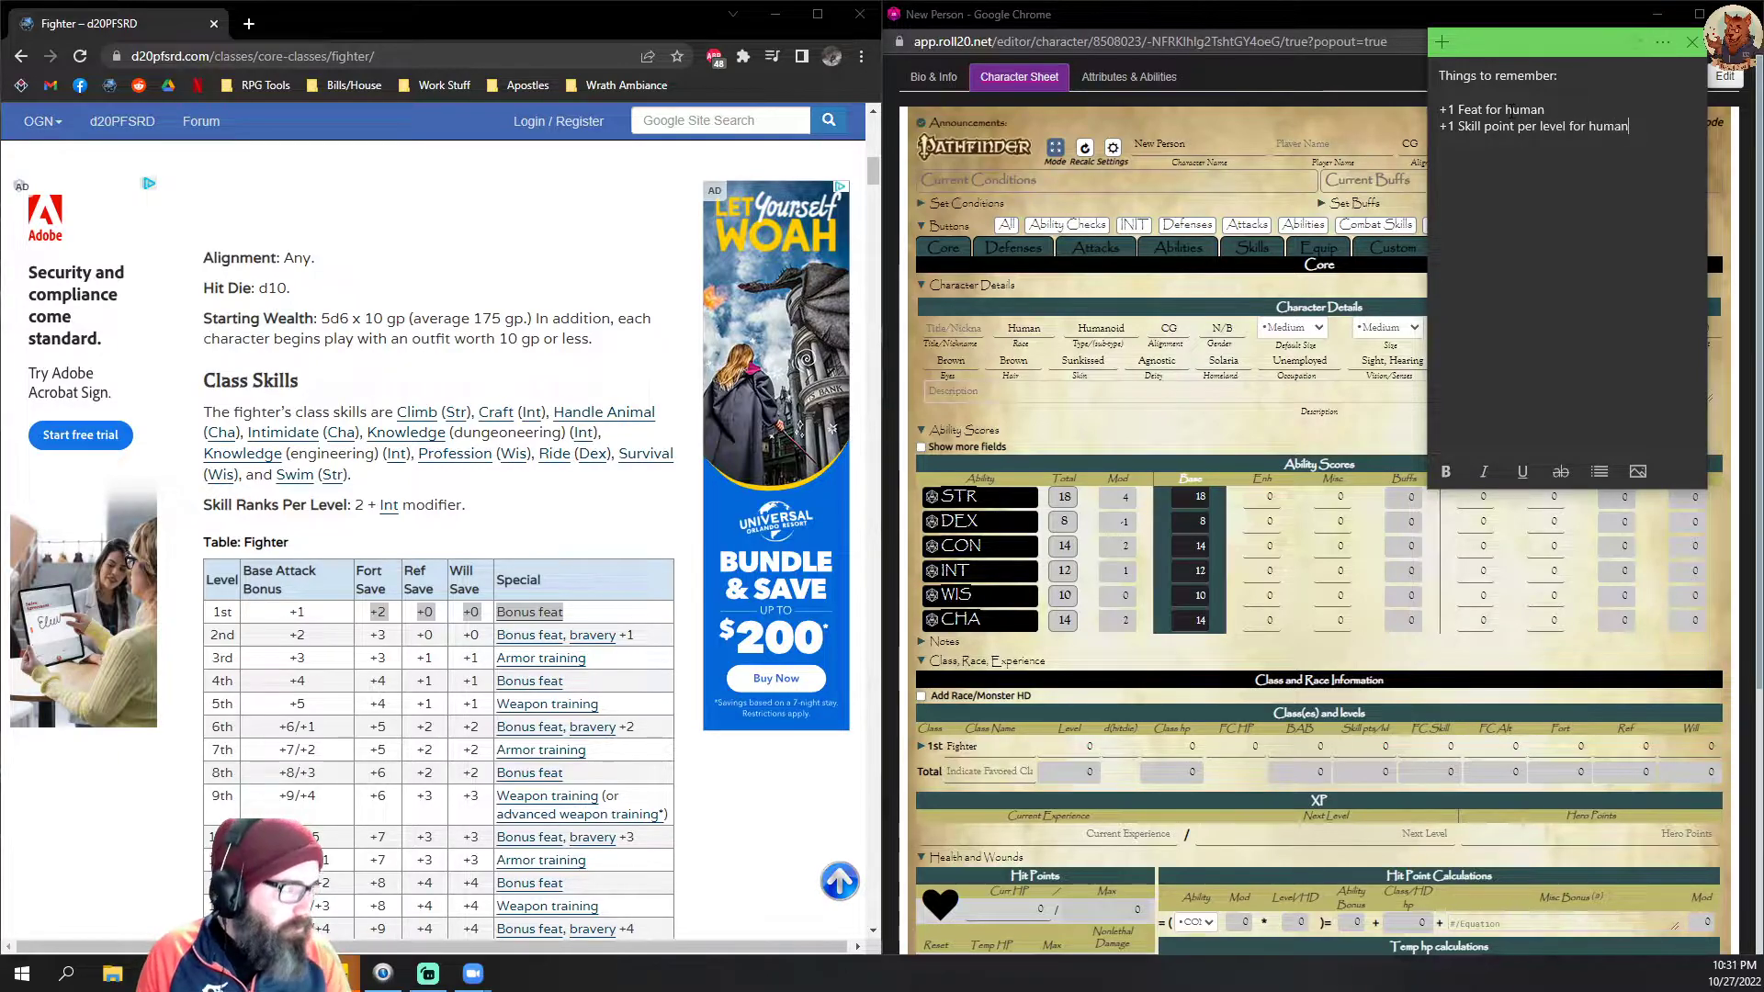
# Step: Return to the character sheet and compare its class and level fields with the 1st-level row of the Fighter table
pyautogui.doubleClick(1167, 416)
pyautogui.scroll(-3, 1167, 423)
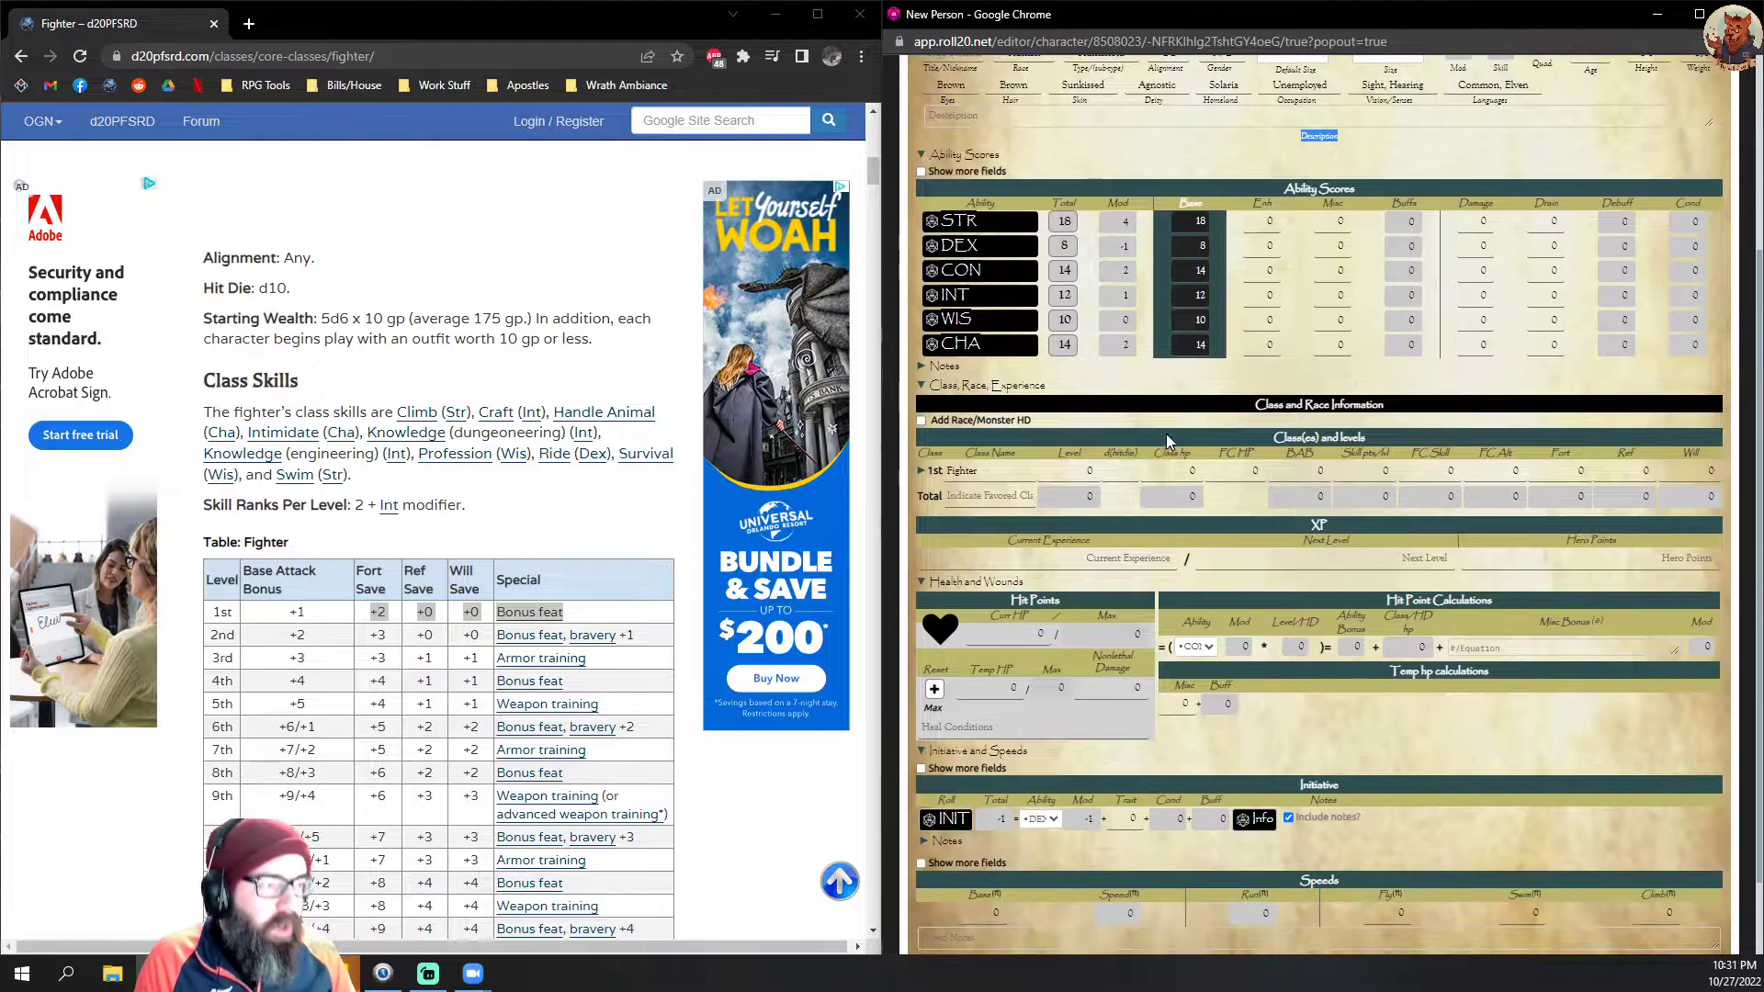
pyautogui.scroll(-1, 1163, 430)
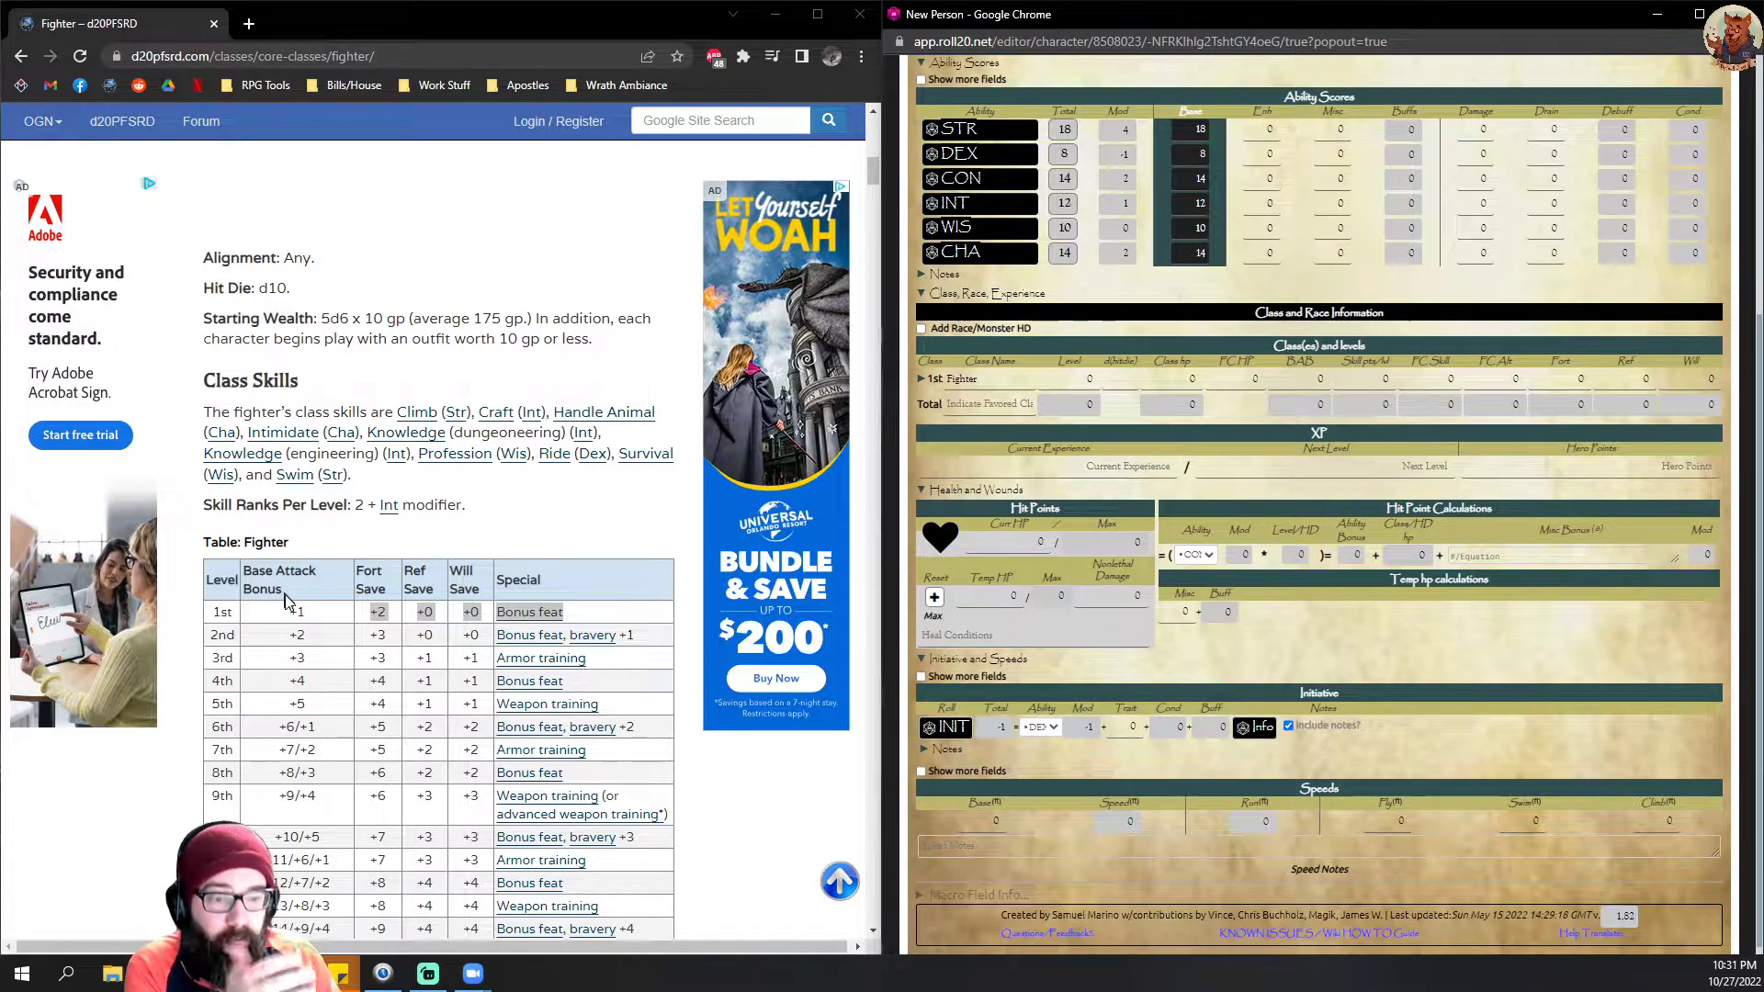
pyautogui.moveTo(217, 612); pyautogui.dragTo(546, 613)
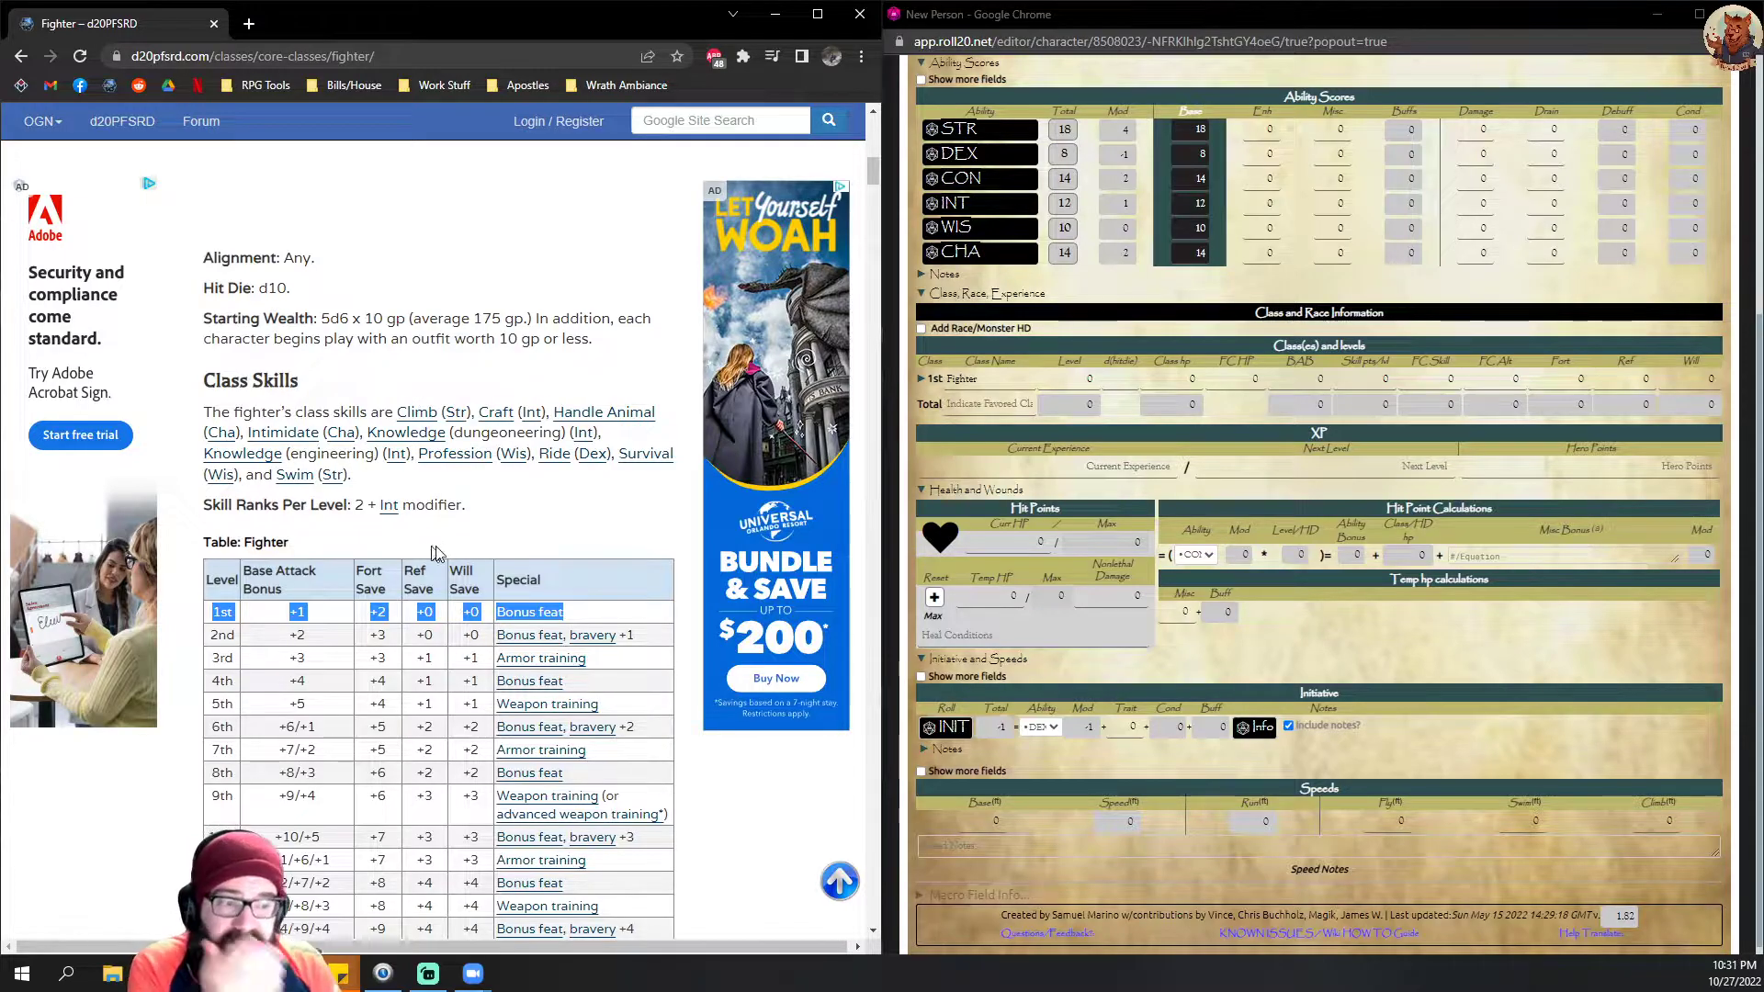
pyautogui.scroll(-1, 461, 525)
pyautogui.scroll(-2, 462, 526)
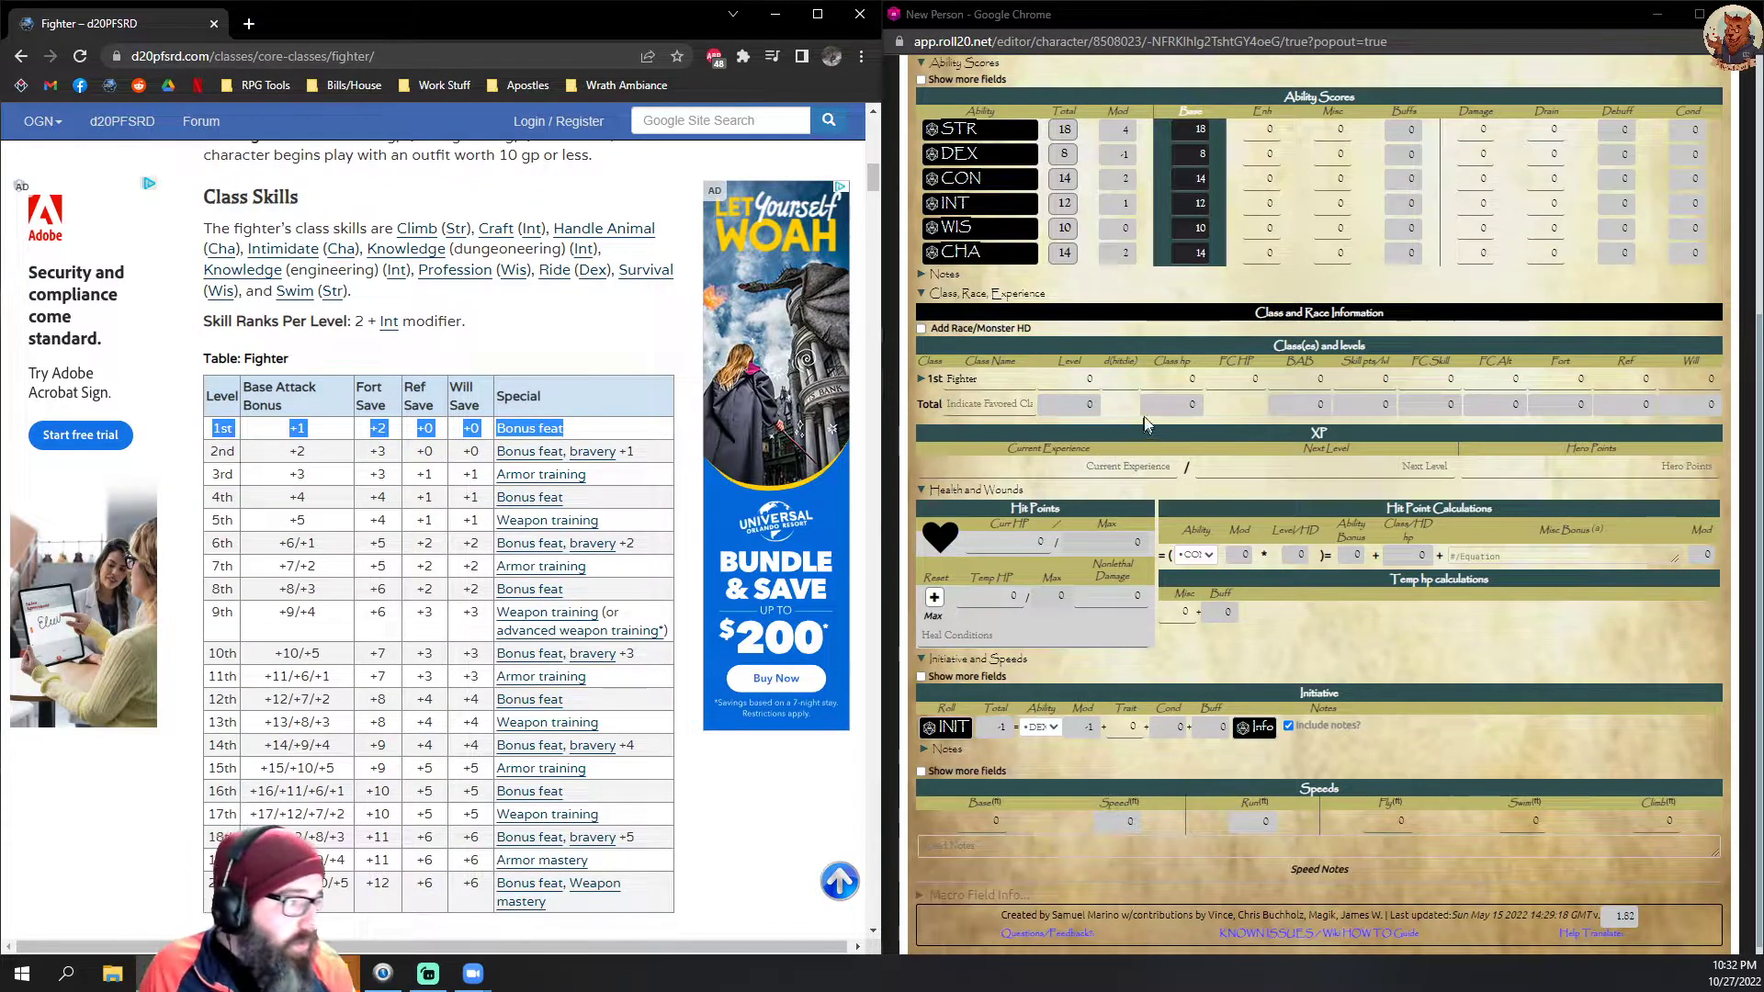
# Step: Set the Fighter's level to 1 and its hit die to 10 in the class and levels table
pyautogui.click(1085, 379)
pyautogui.scroll(3, 570, 408)
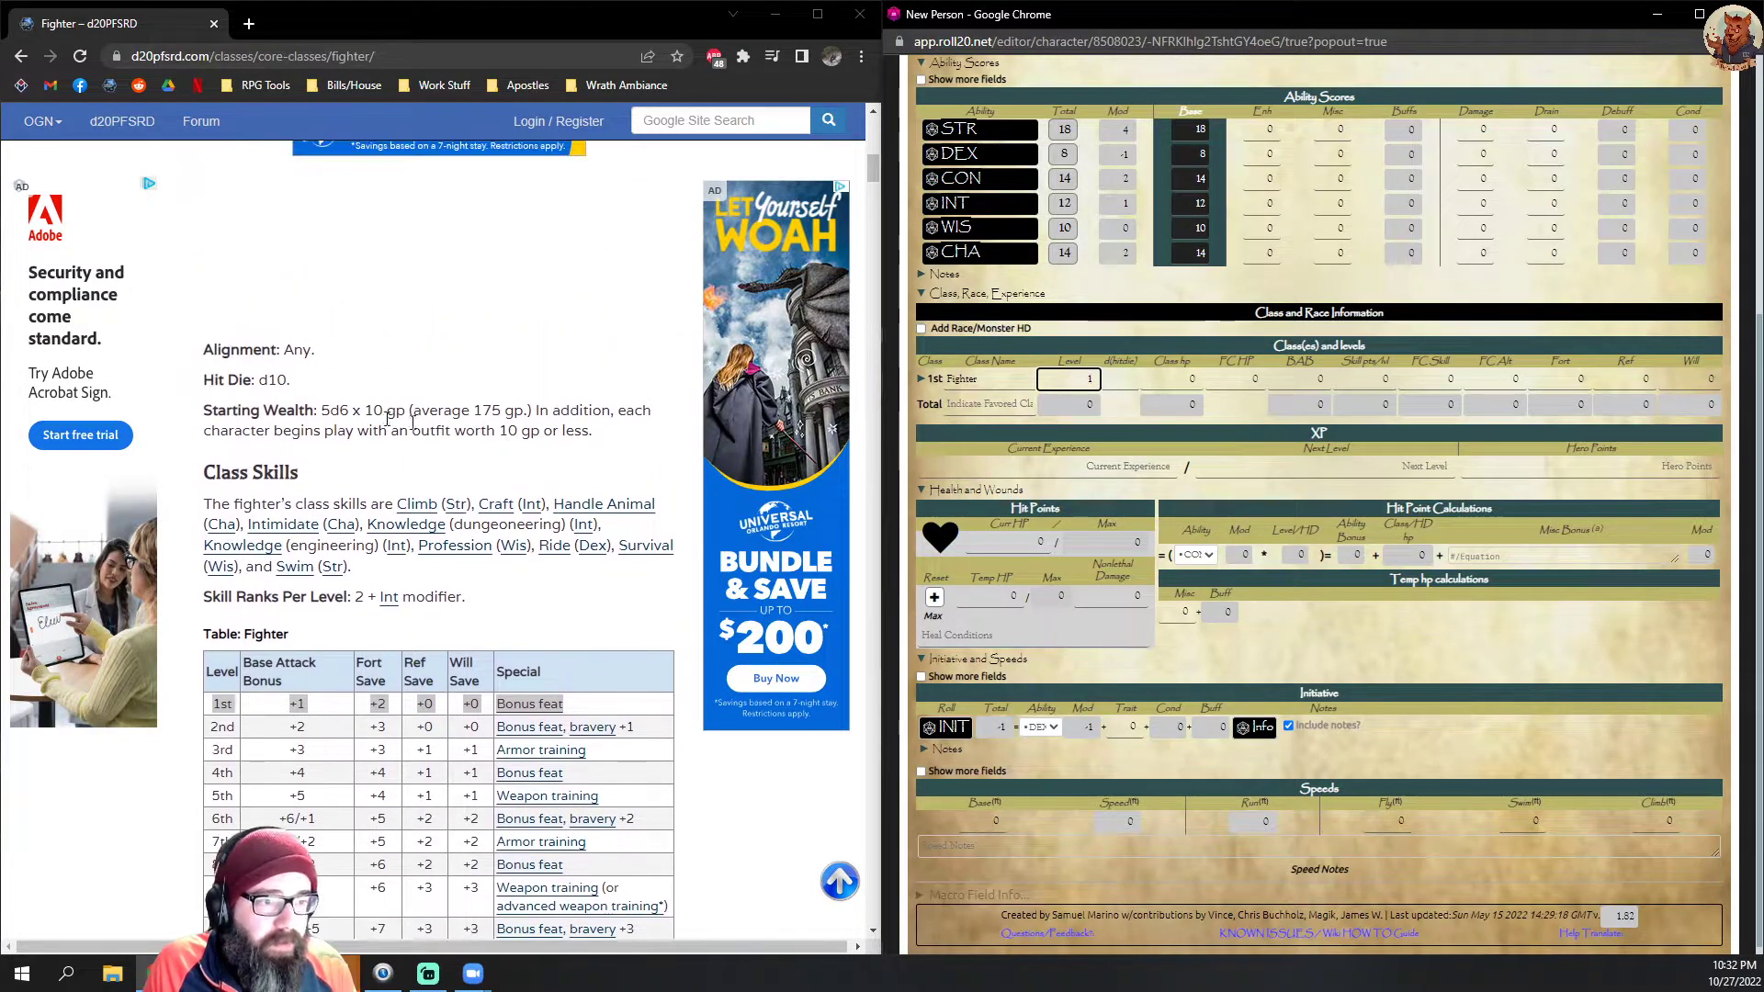
pyautogui.click(1189, 378)
pyautogui.write('1')
pyautogui.click(1124, 380)
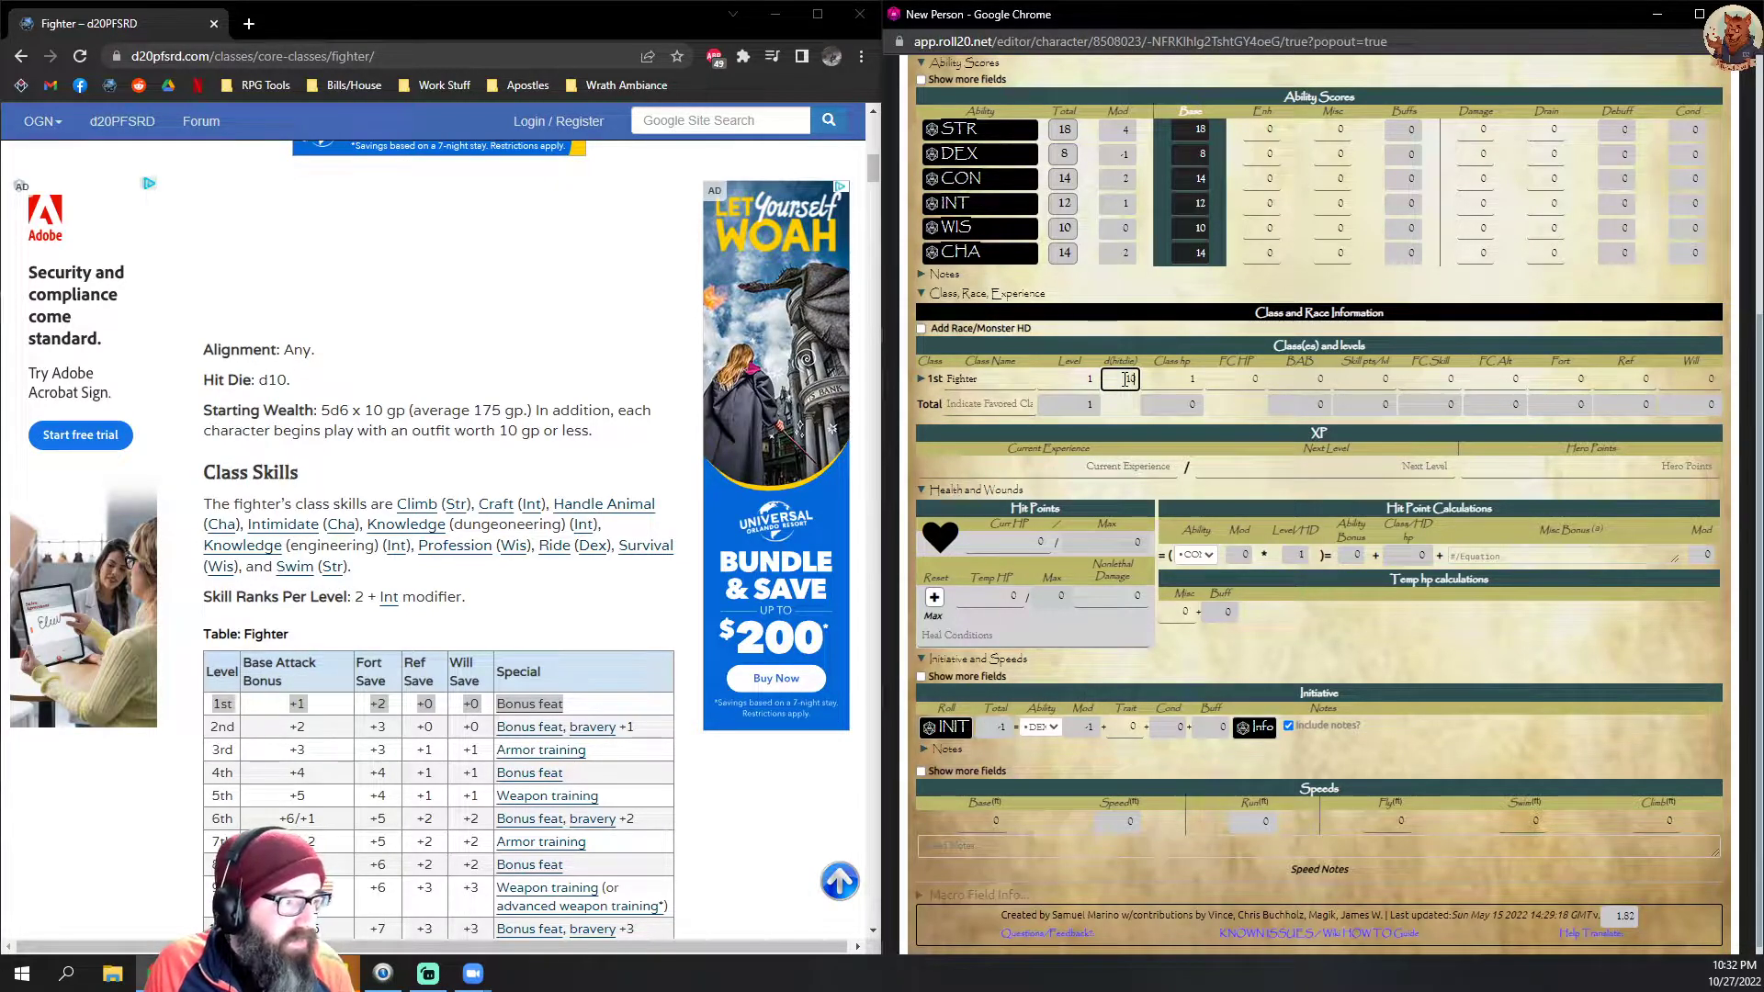
pyautogui.click(1204, 327)
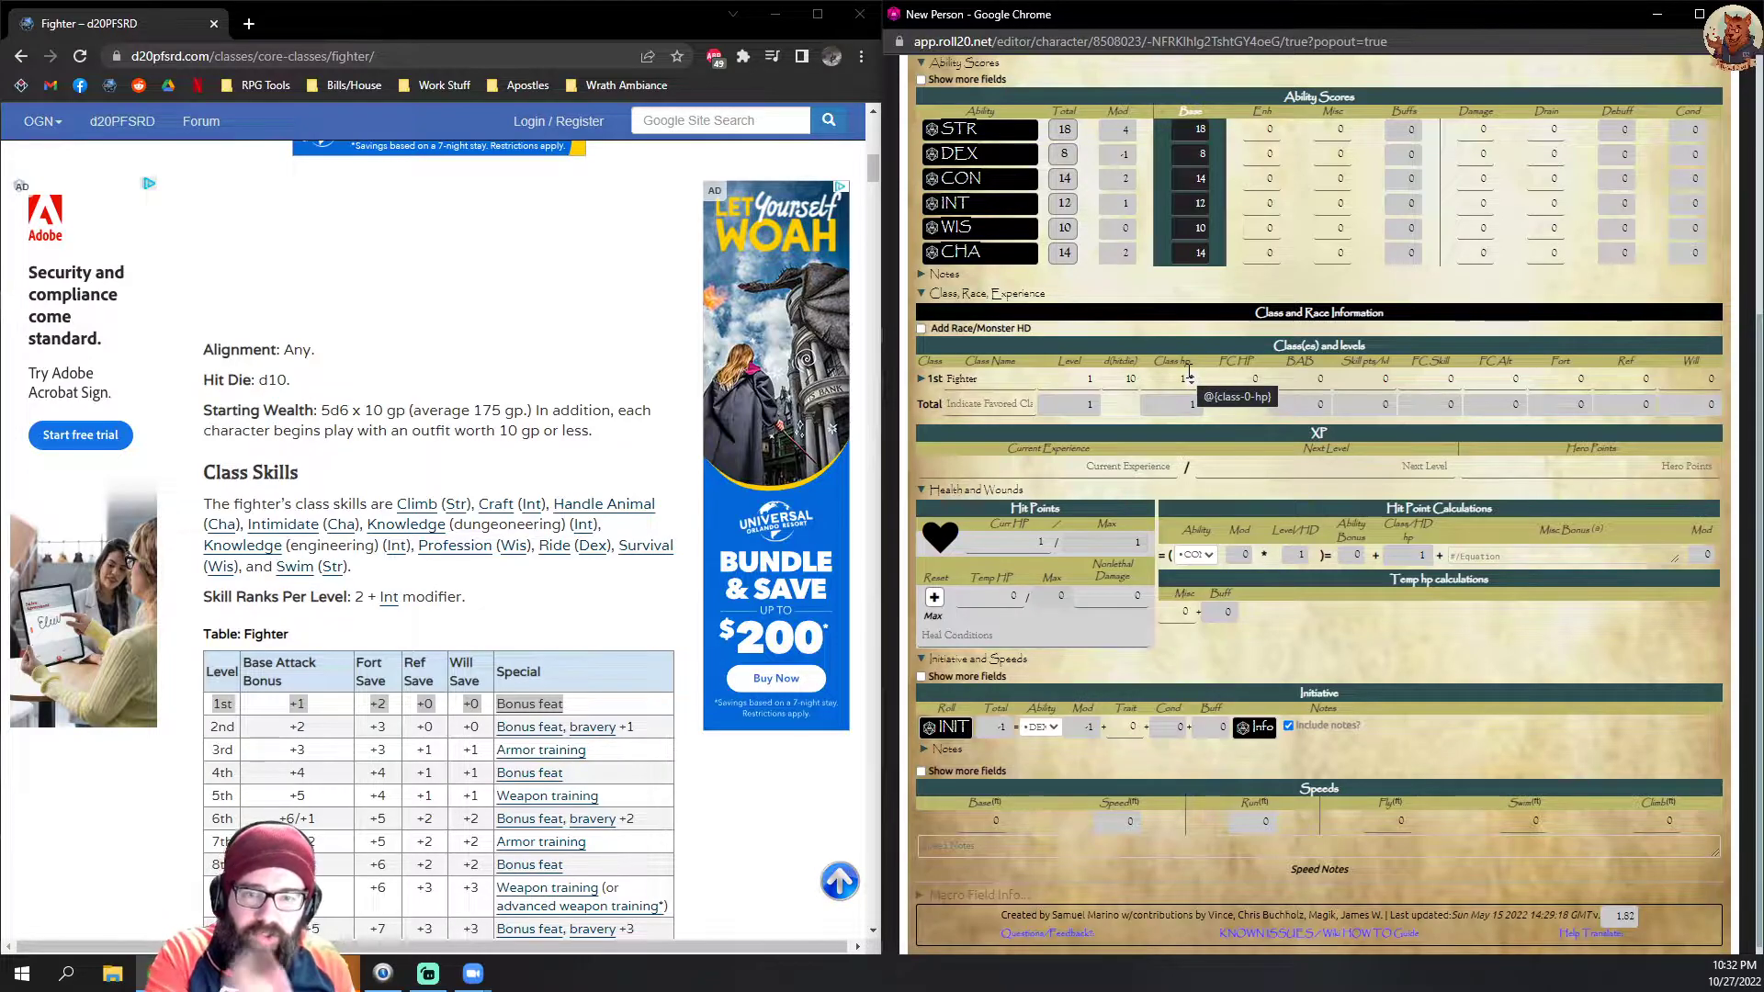
# Step: Set the Fighter's class hp to 10
pyautogui.click(1191, 378)
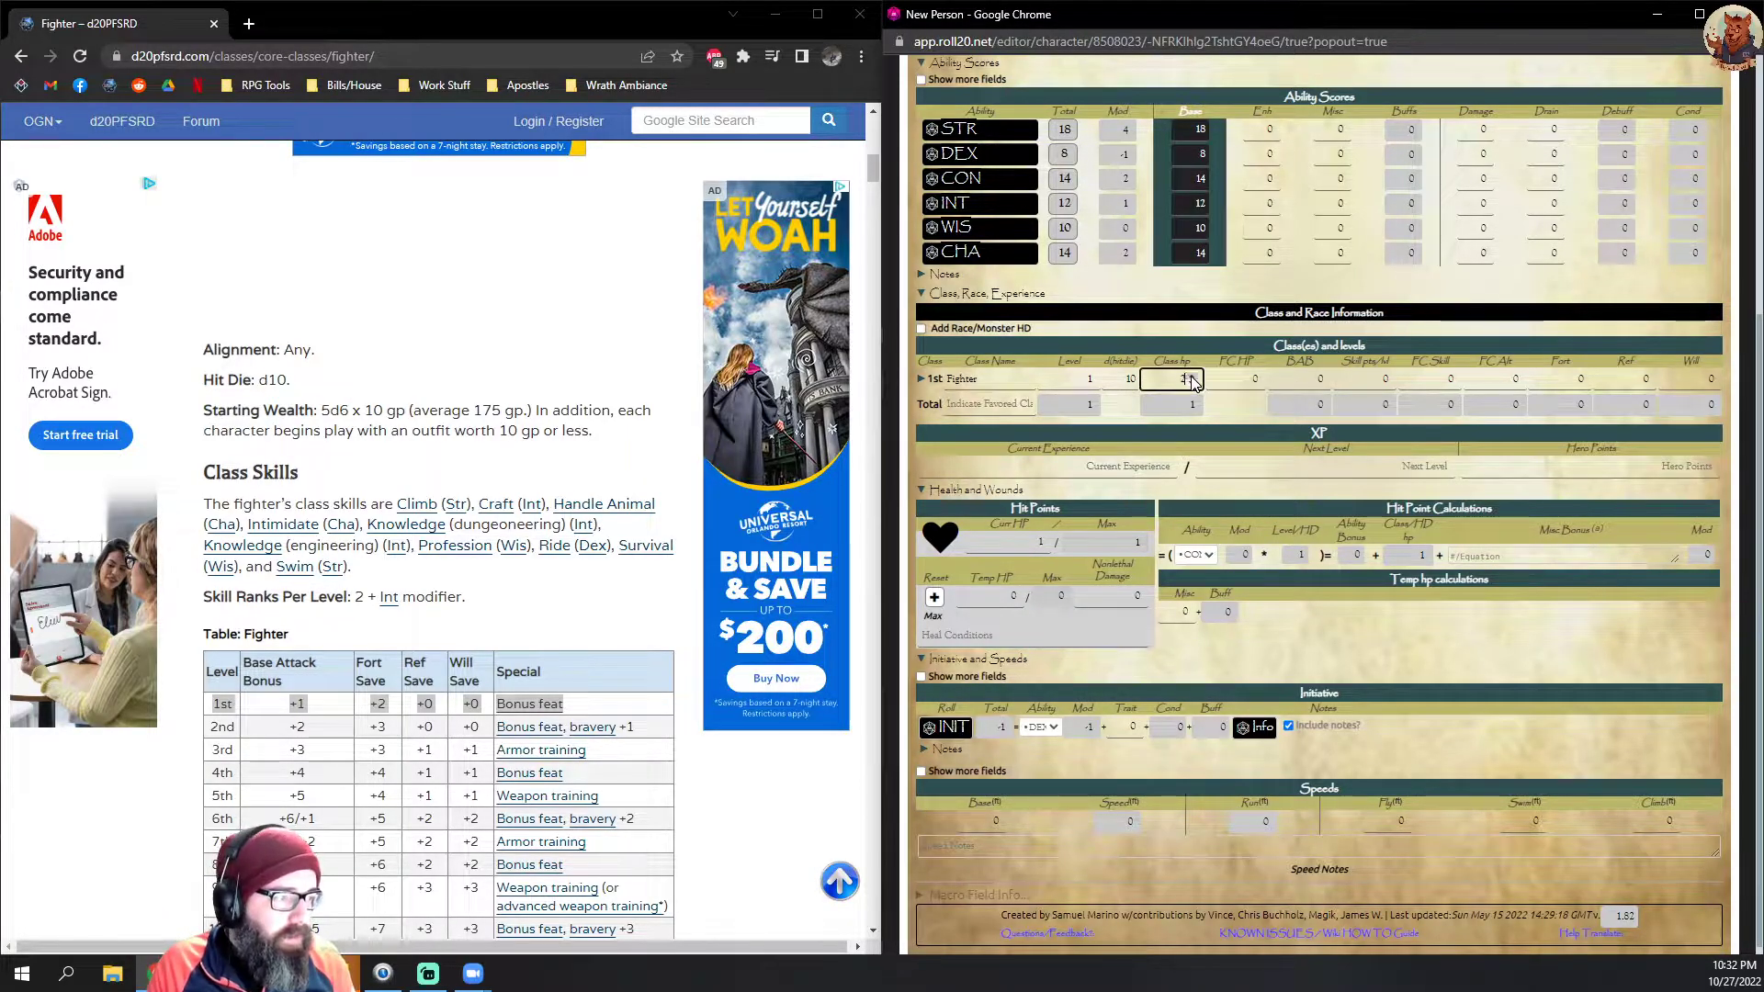
pyautogui.press('BackSpace')
pyautogui.write('10')
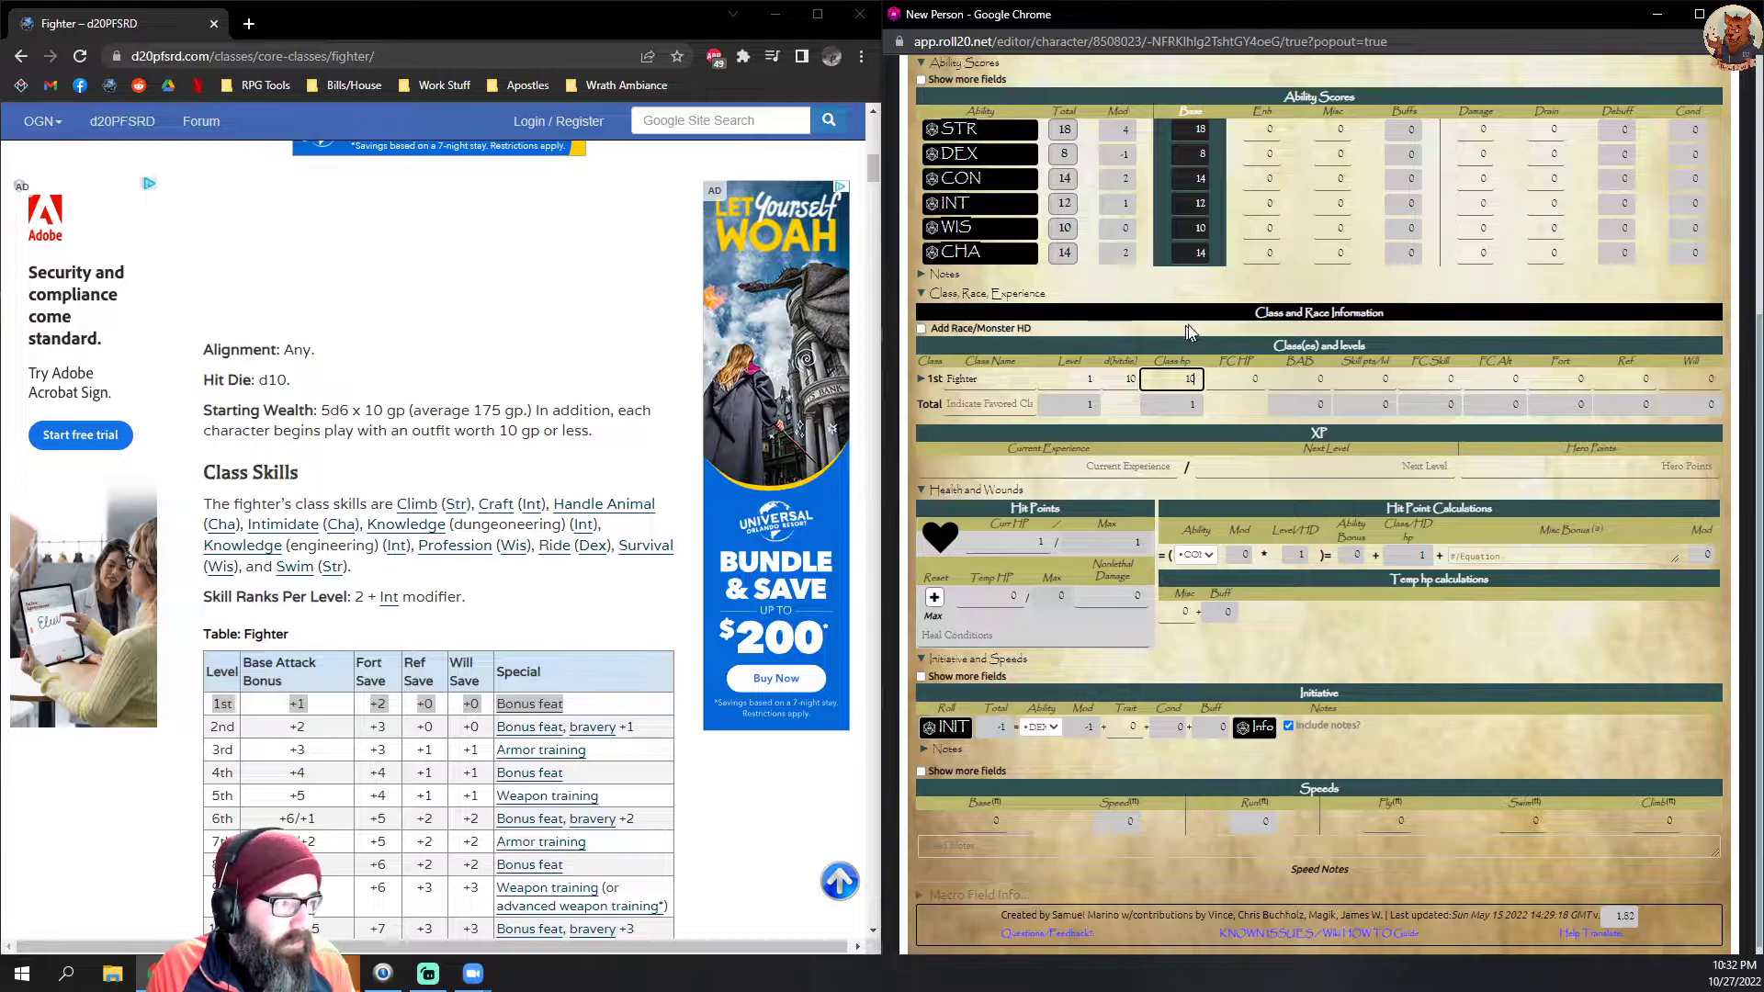
pyautogui.click(1229, 280)
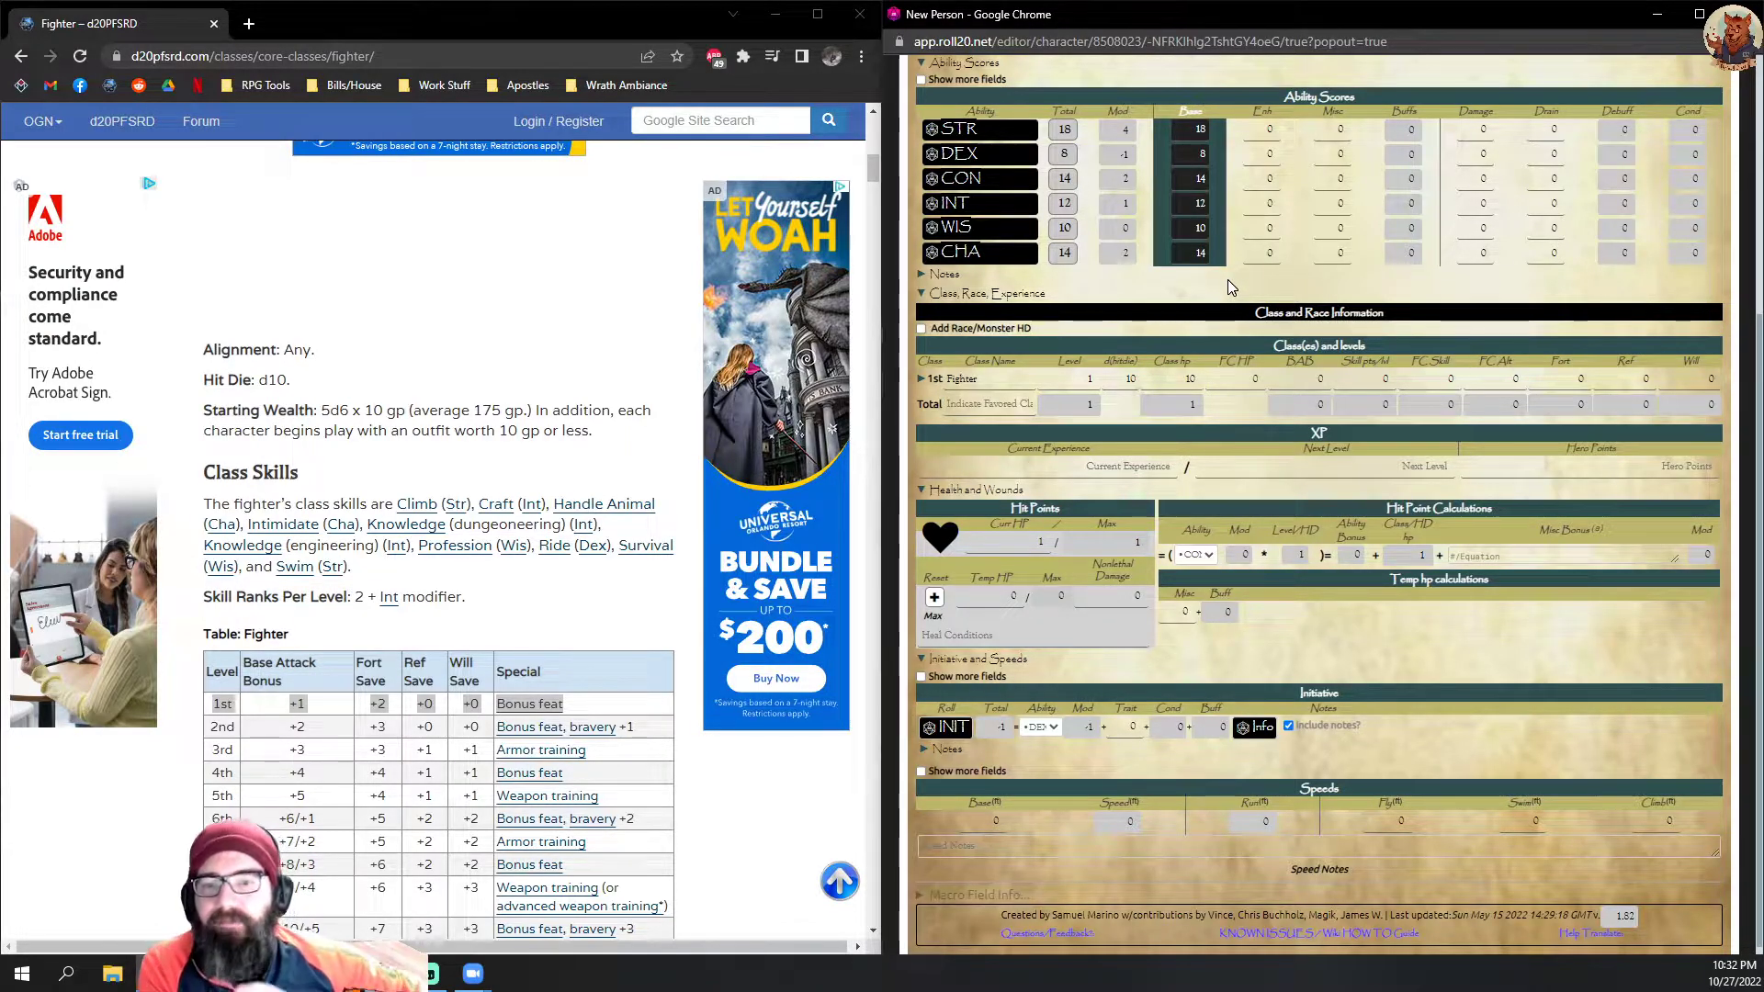
# Step: Enter Fighter as the favored class in the totals row of the class table
pyautogui.click(971, 405)
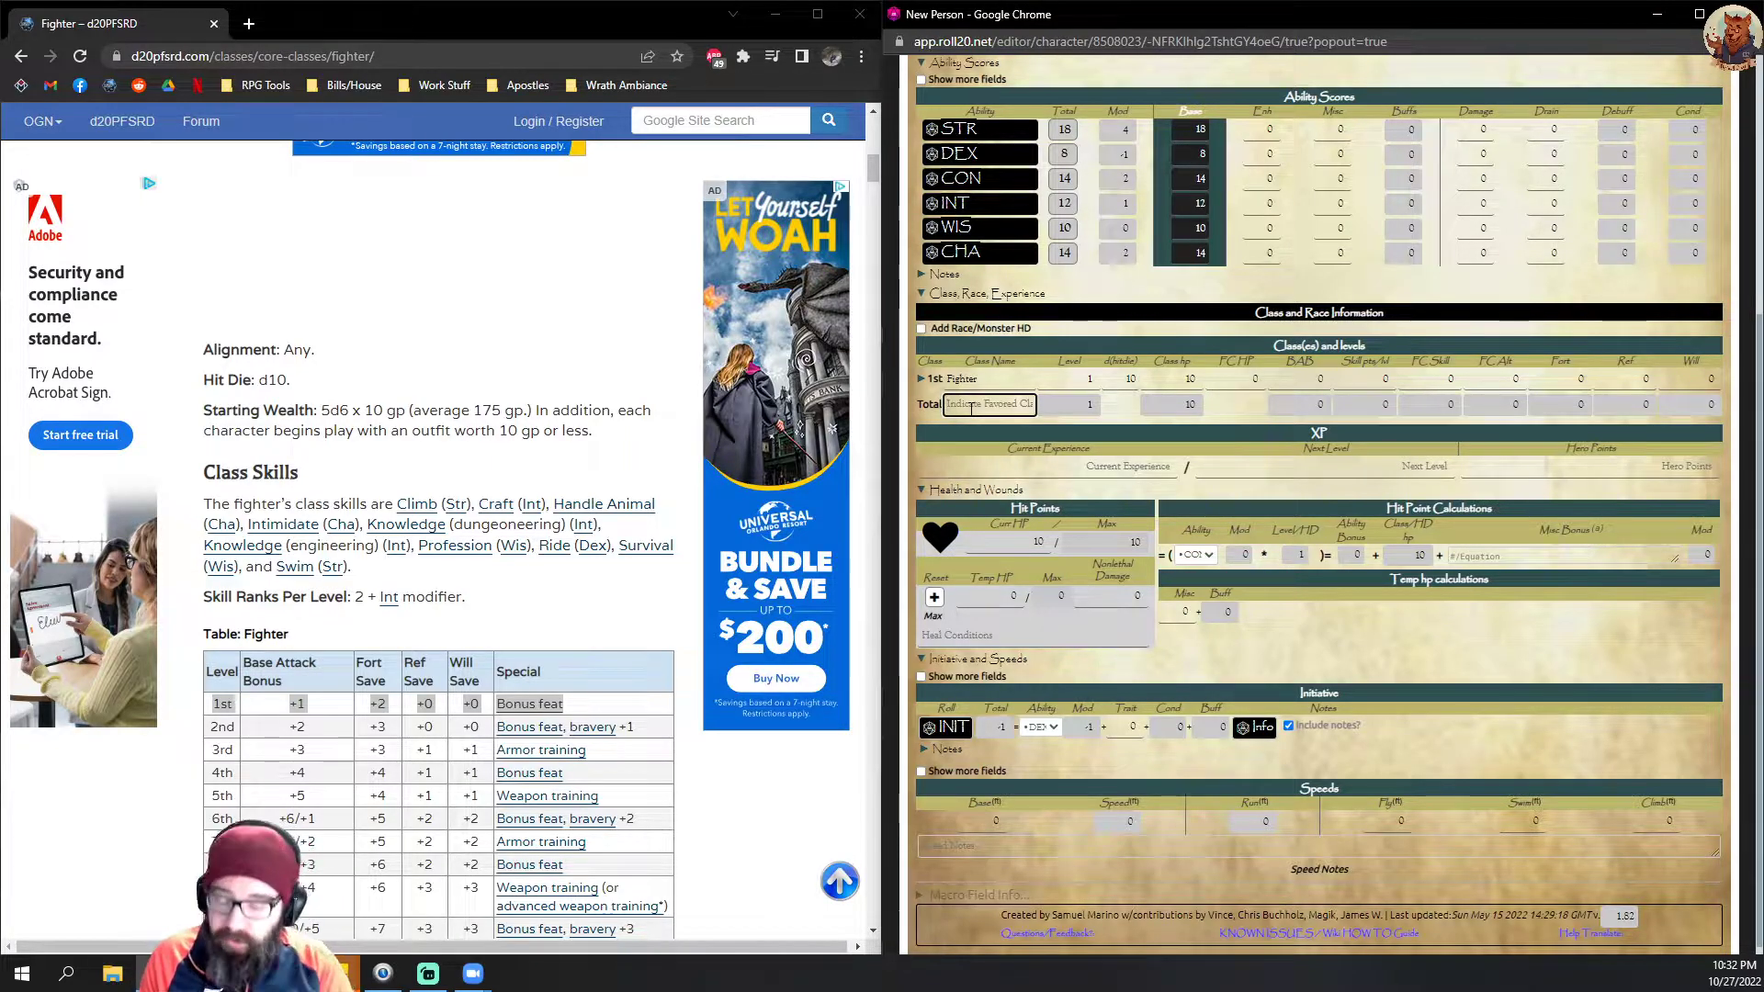
pyautogui.write('Figh')
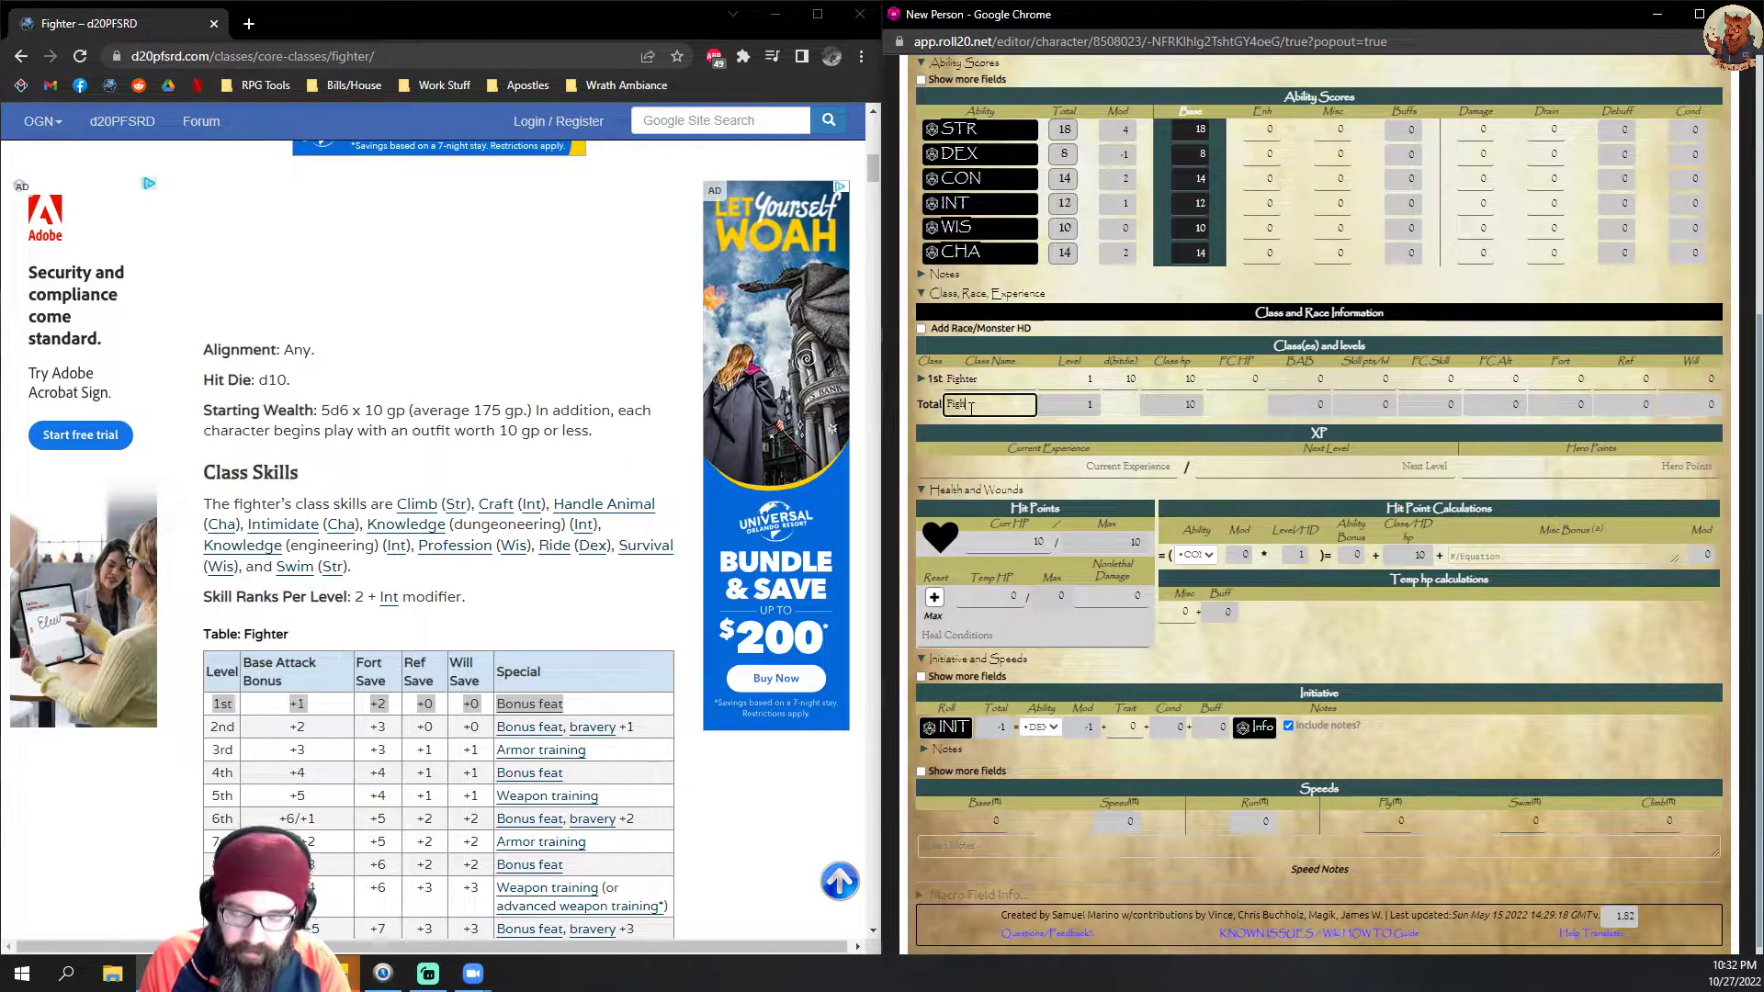
pyautogui.write('ter')
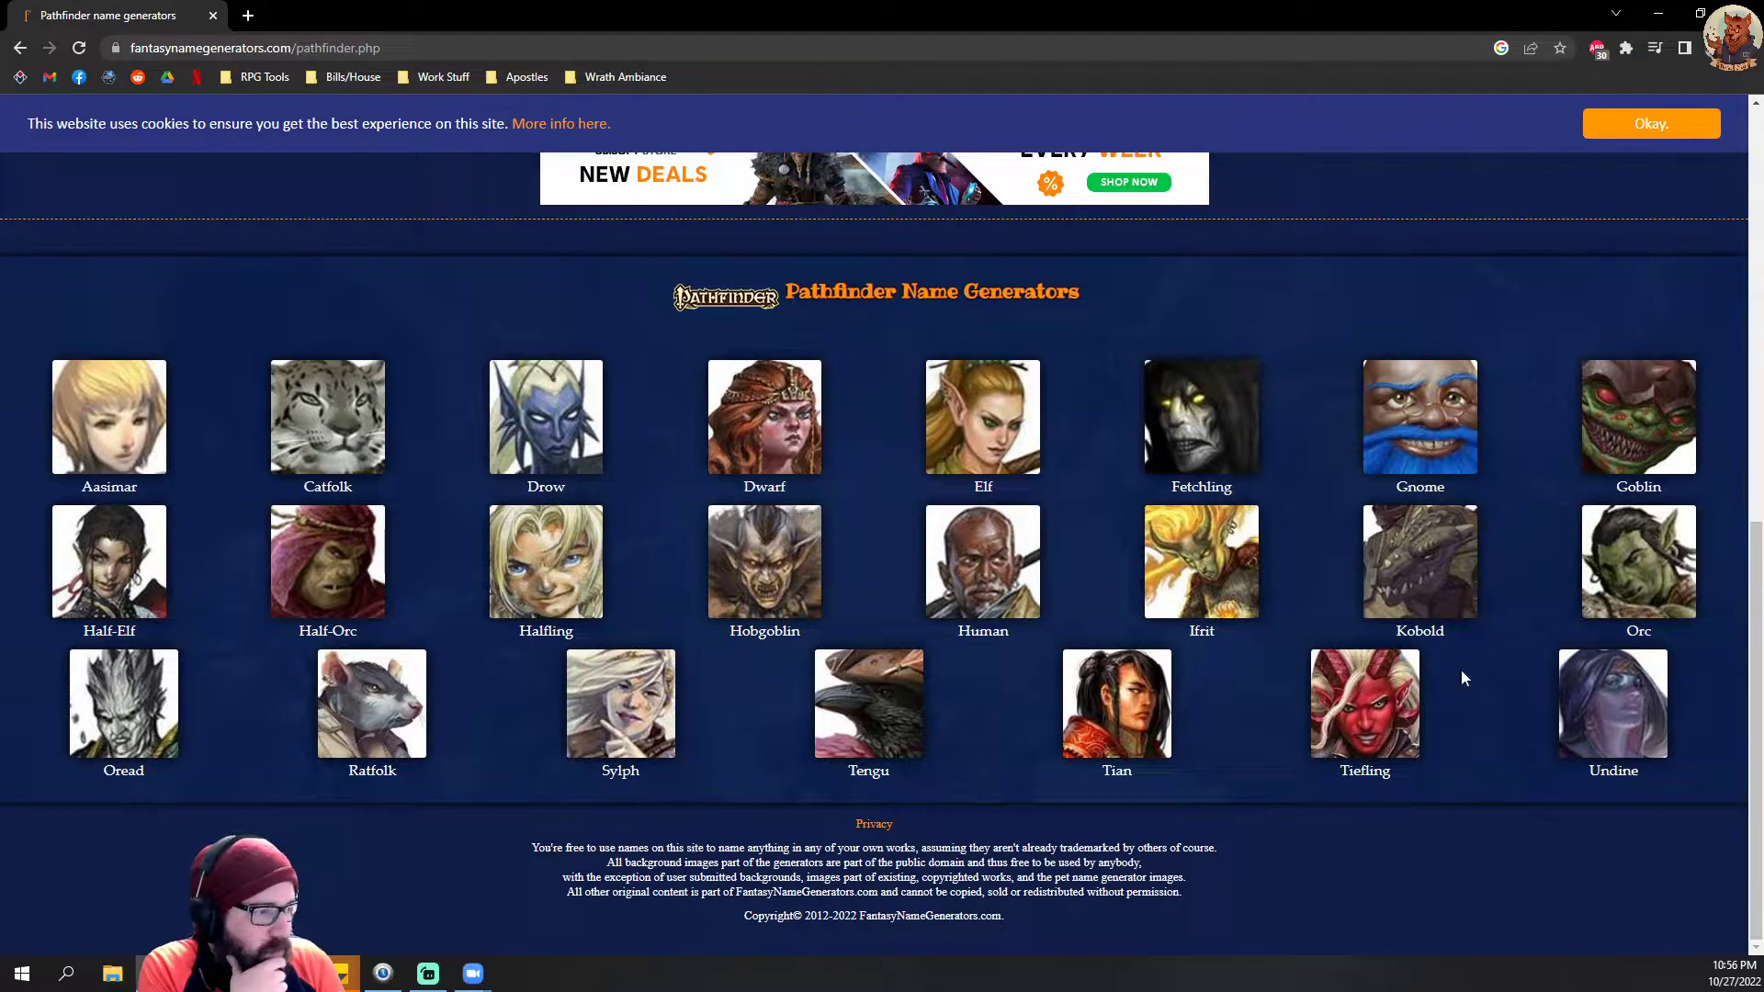
# Step: Open the Pathfinder human name generator and generate fresh batches of male names until one suits the fighter
pyautogui.click(981, 577)
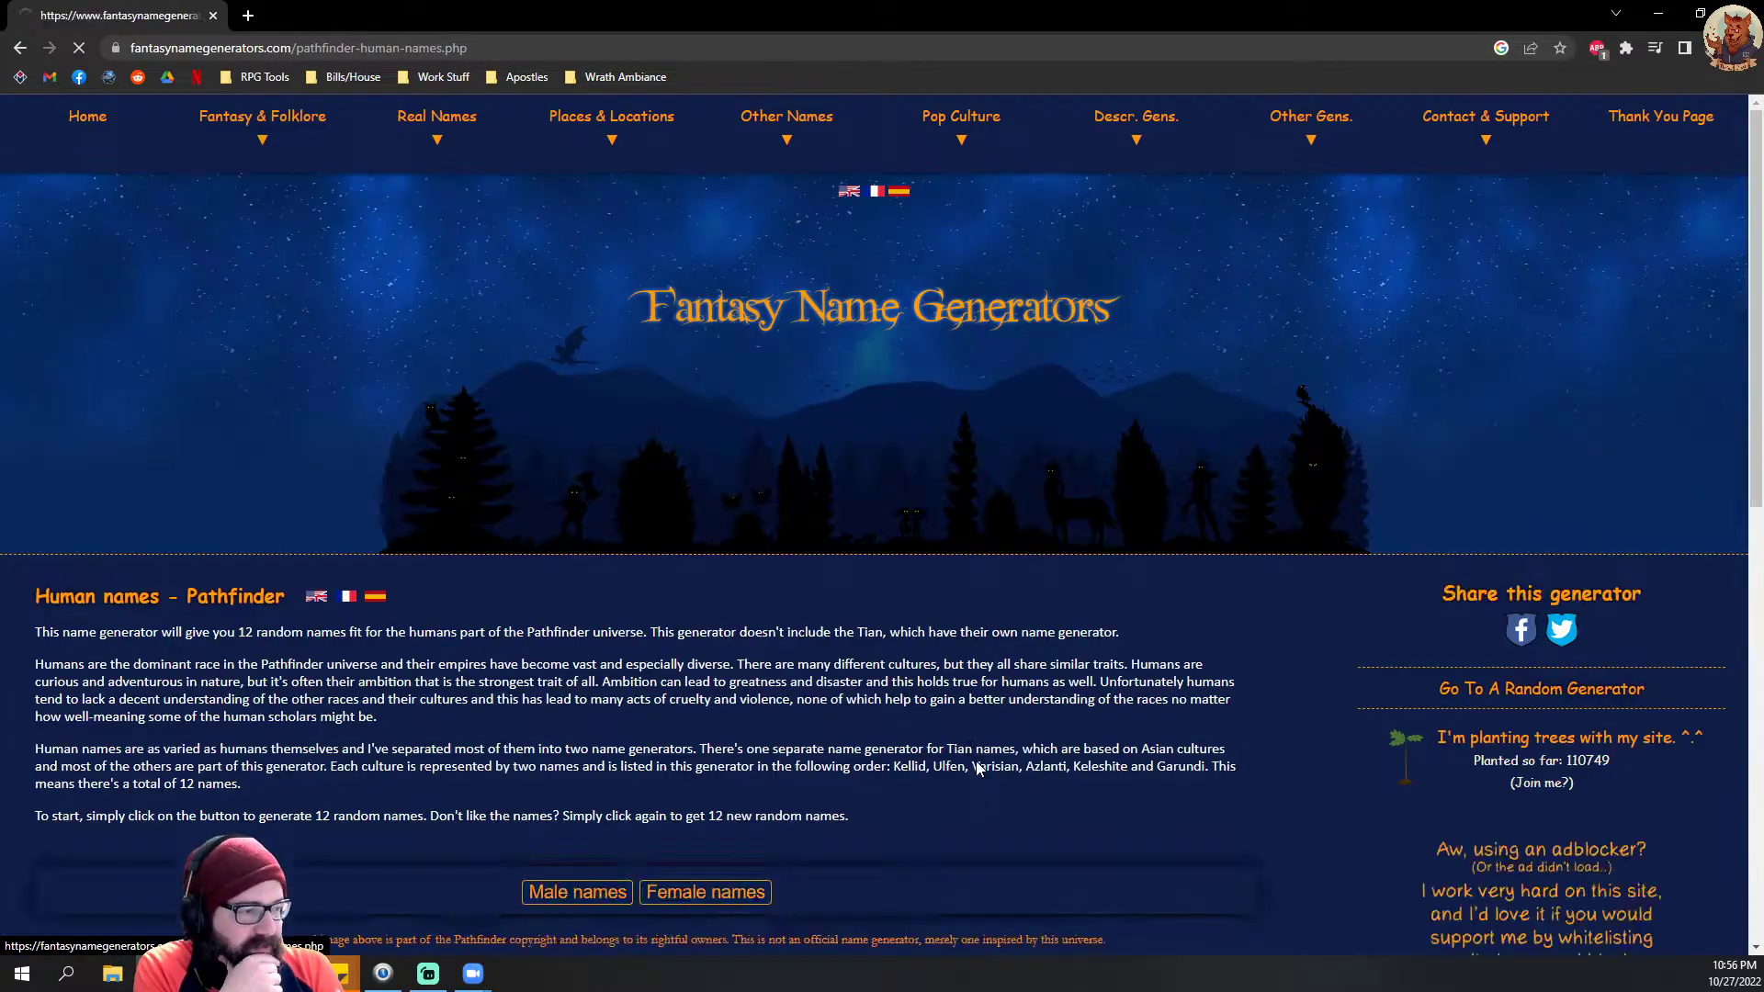
pyautogui.scroll(-6, 930, 725)
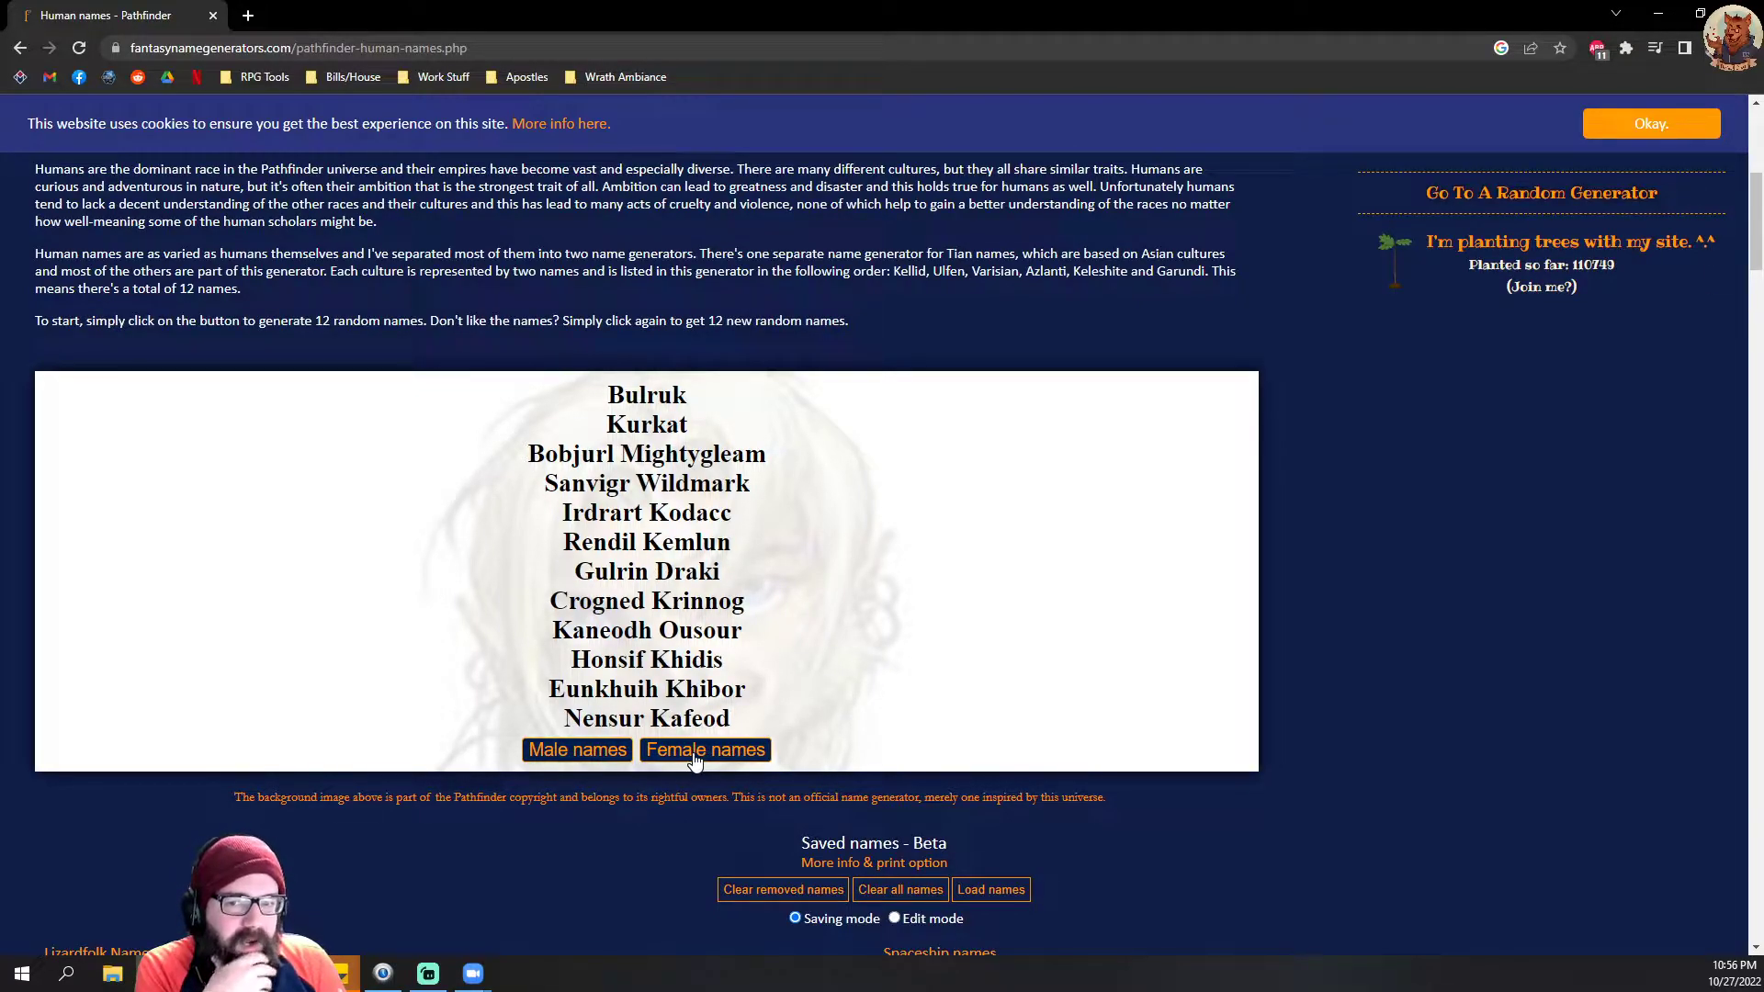
pyautogui.click(579, 751)
pyautogui.click(593, 753)
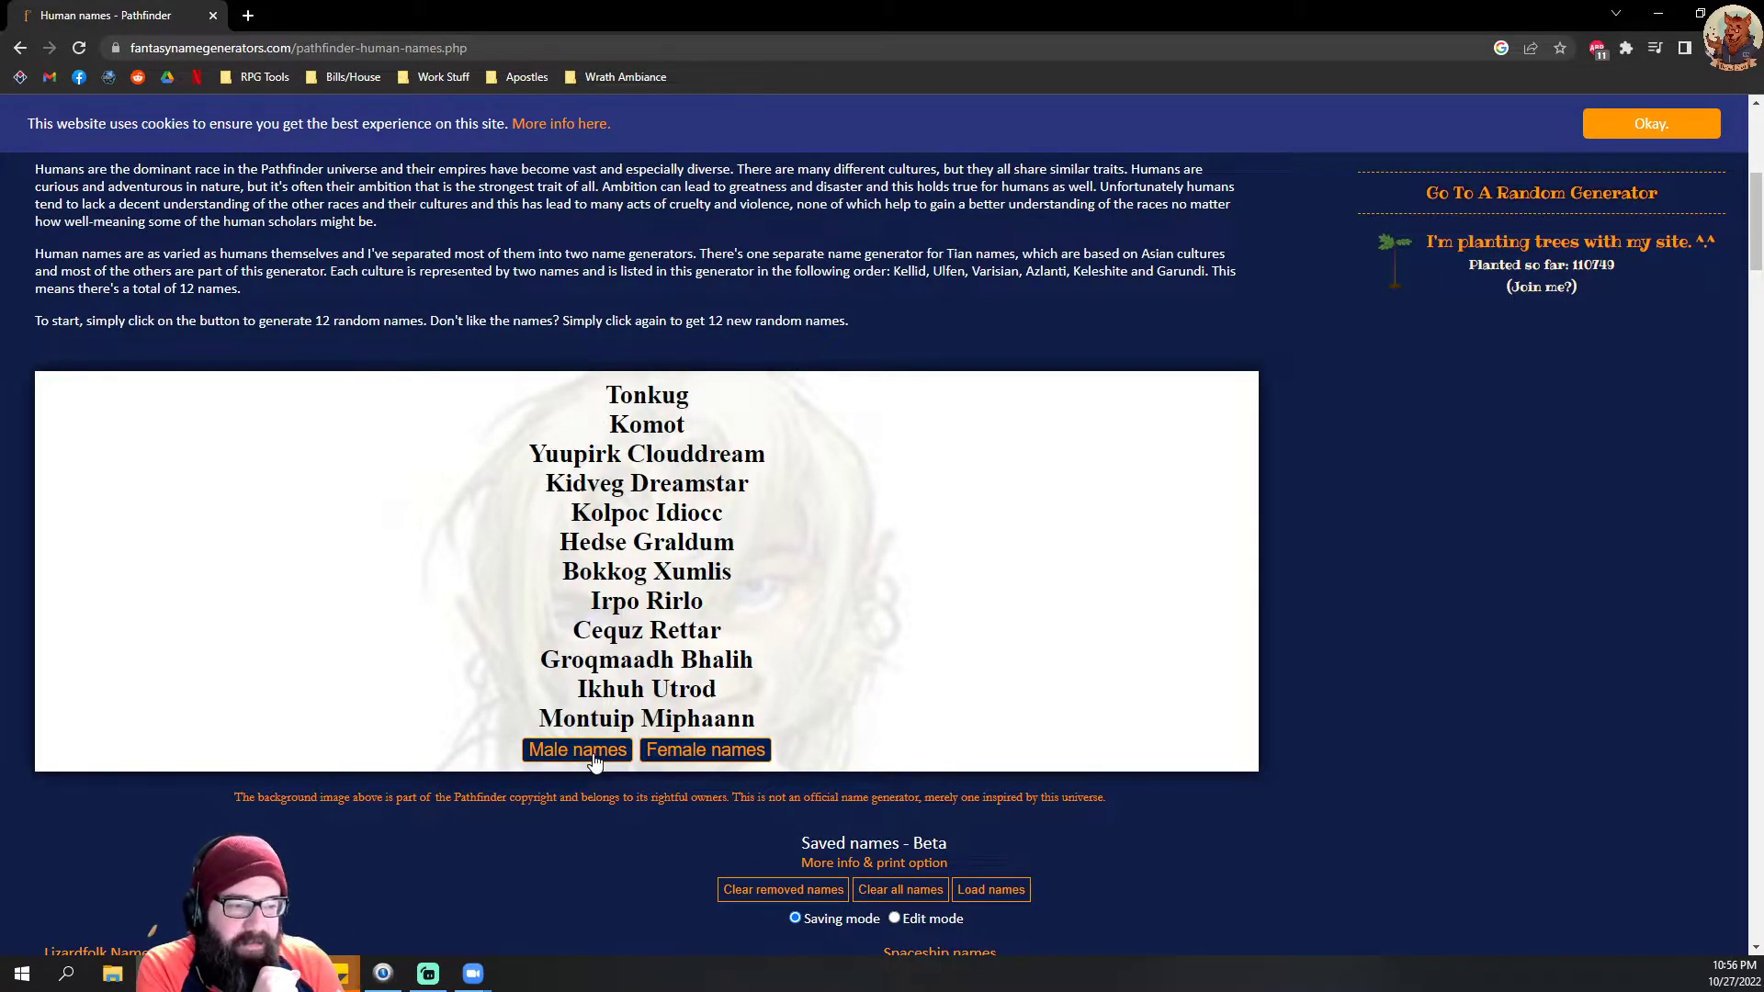
pyautogui.click(593, 753)
pyautogui.click(594, 753)
pyautogui.click(593, 753)
pyautogui.click(594, 755)
pyautogui.click(593, 755)
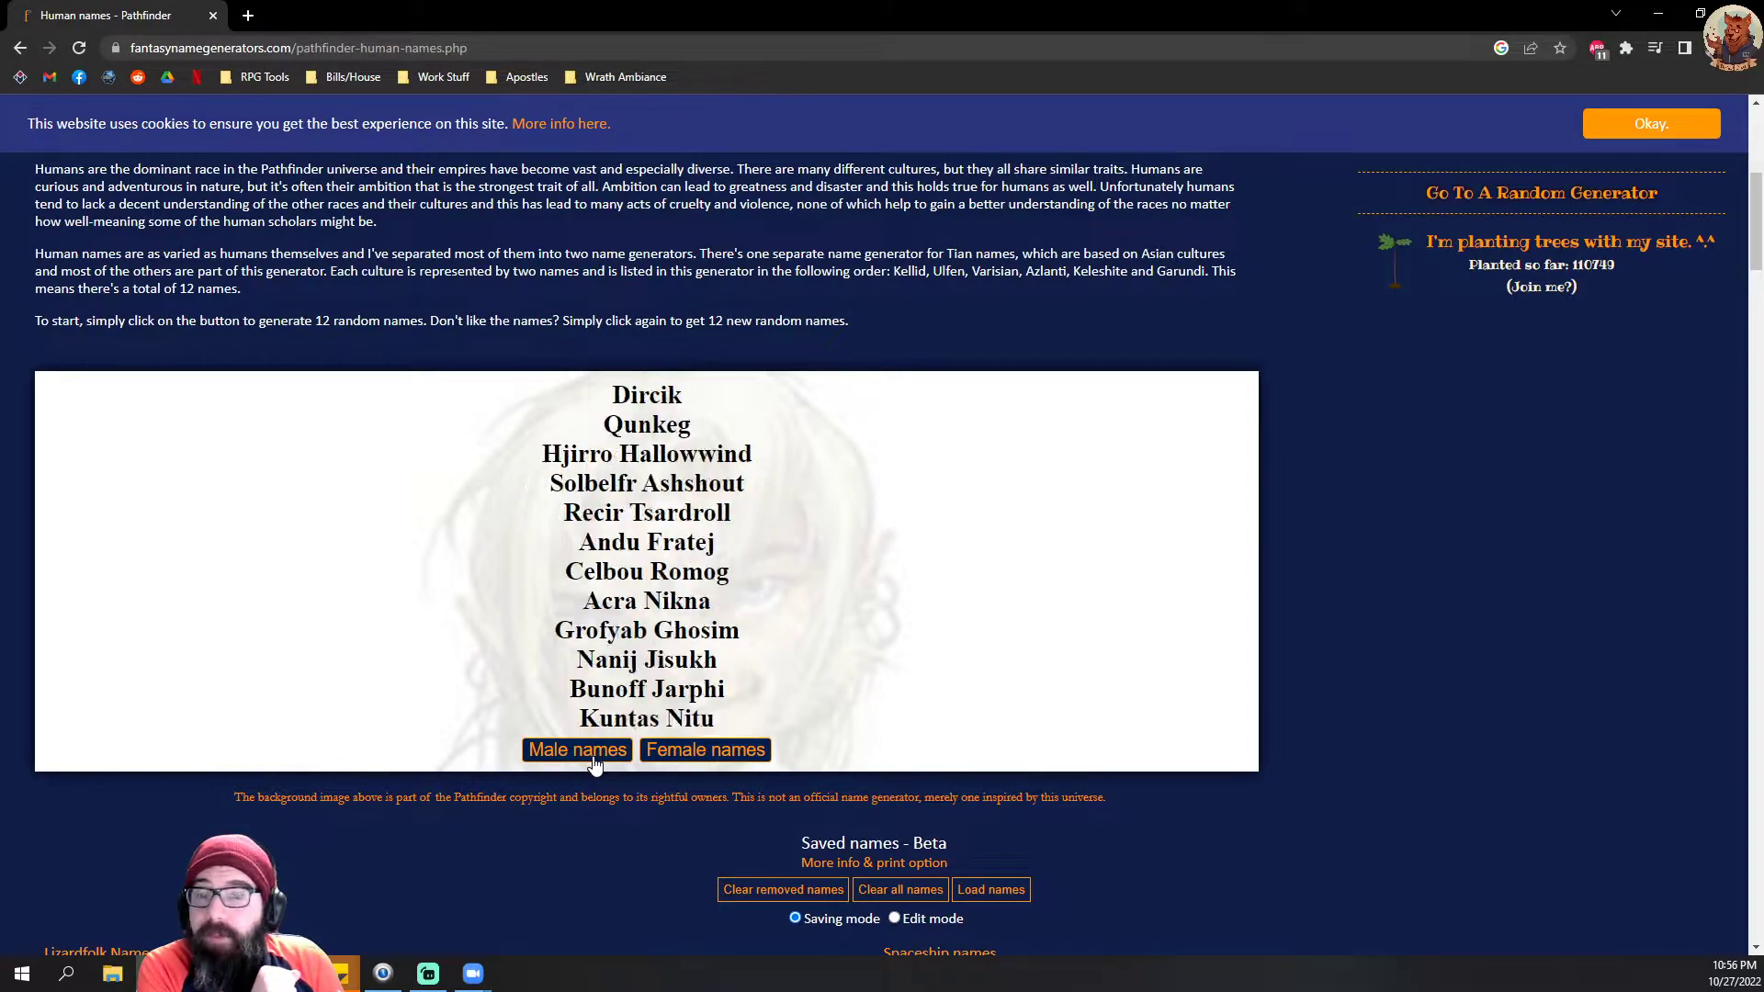
pyautogui.click(594, 755)
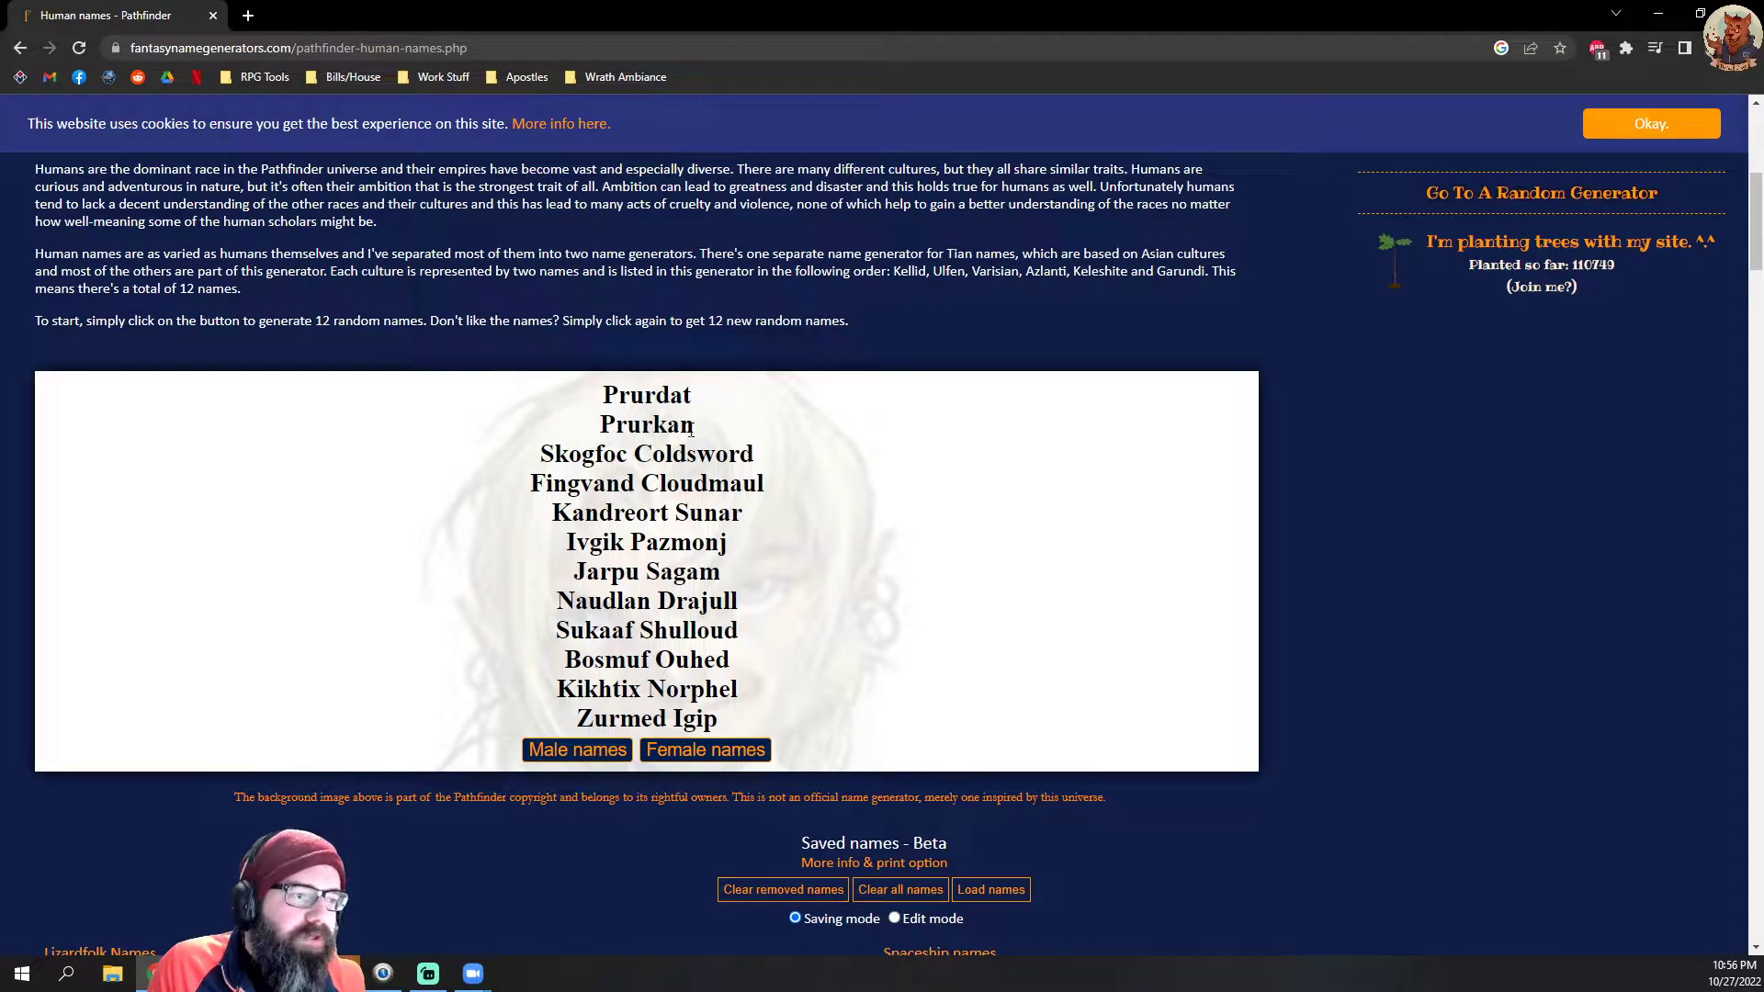
pyautogui.click(586, 757)
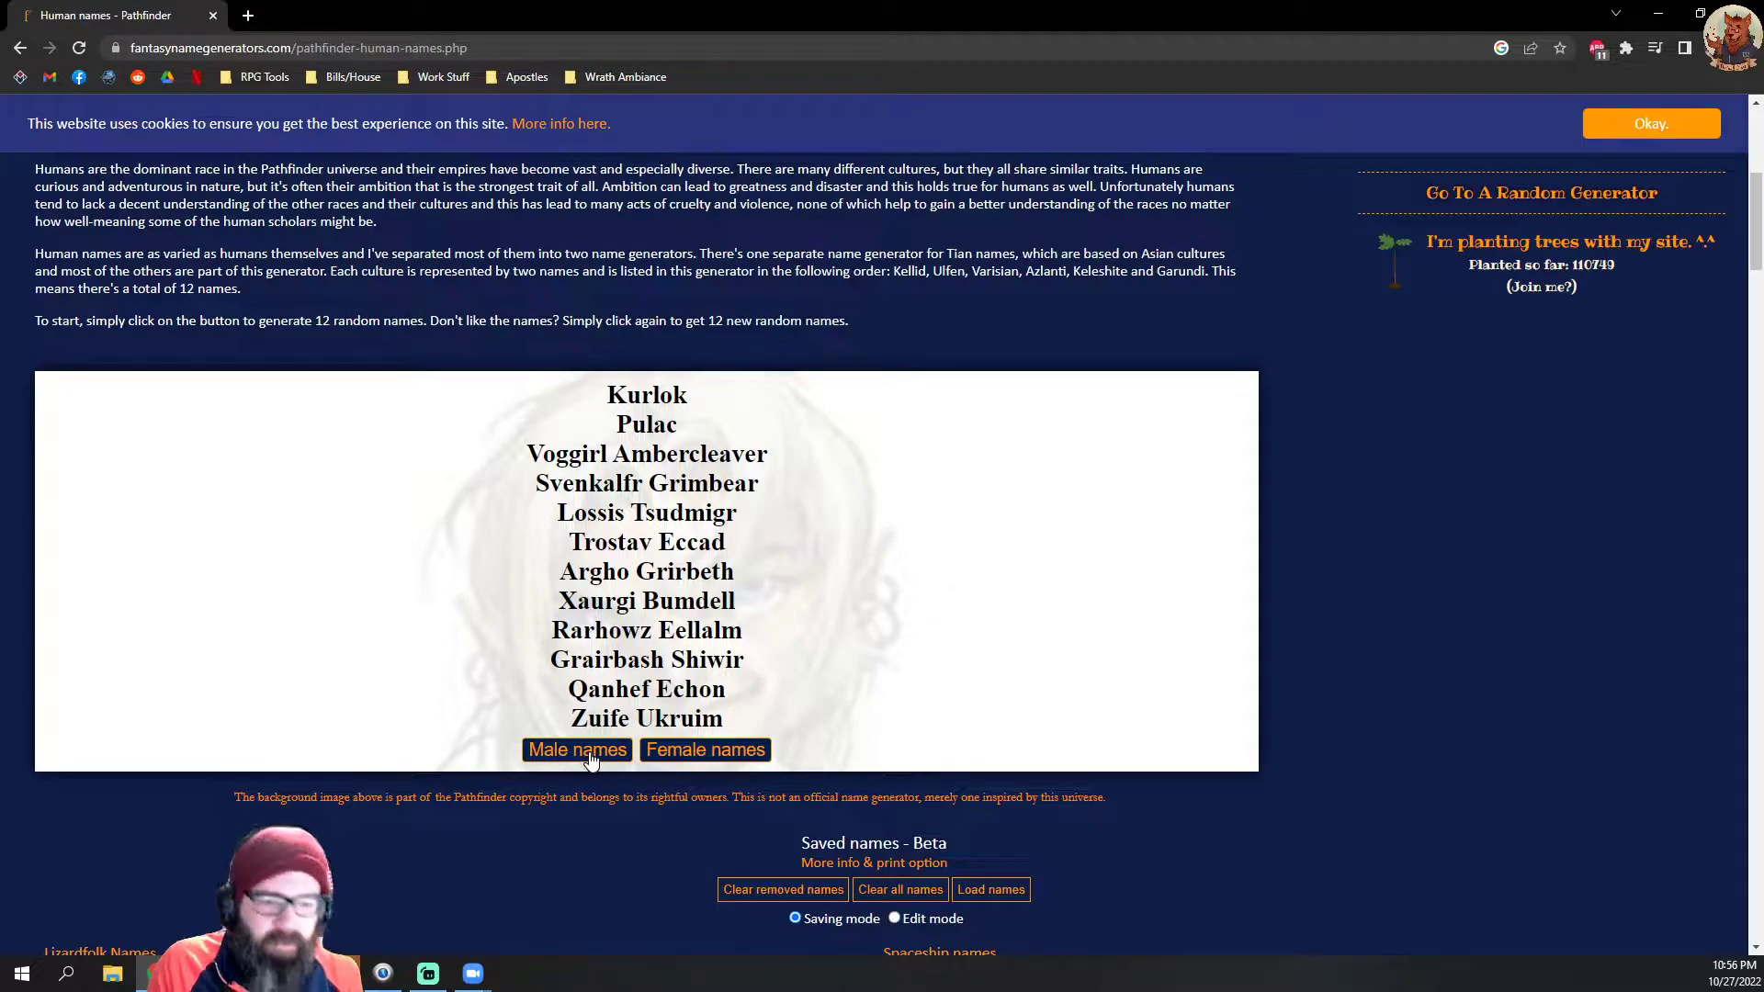
pyautogui.click(590, 759)
pyautogui.click(589, 760)
pyautogui.click(589, 761)
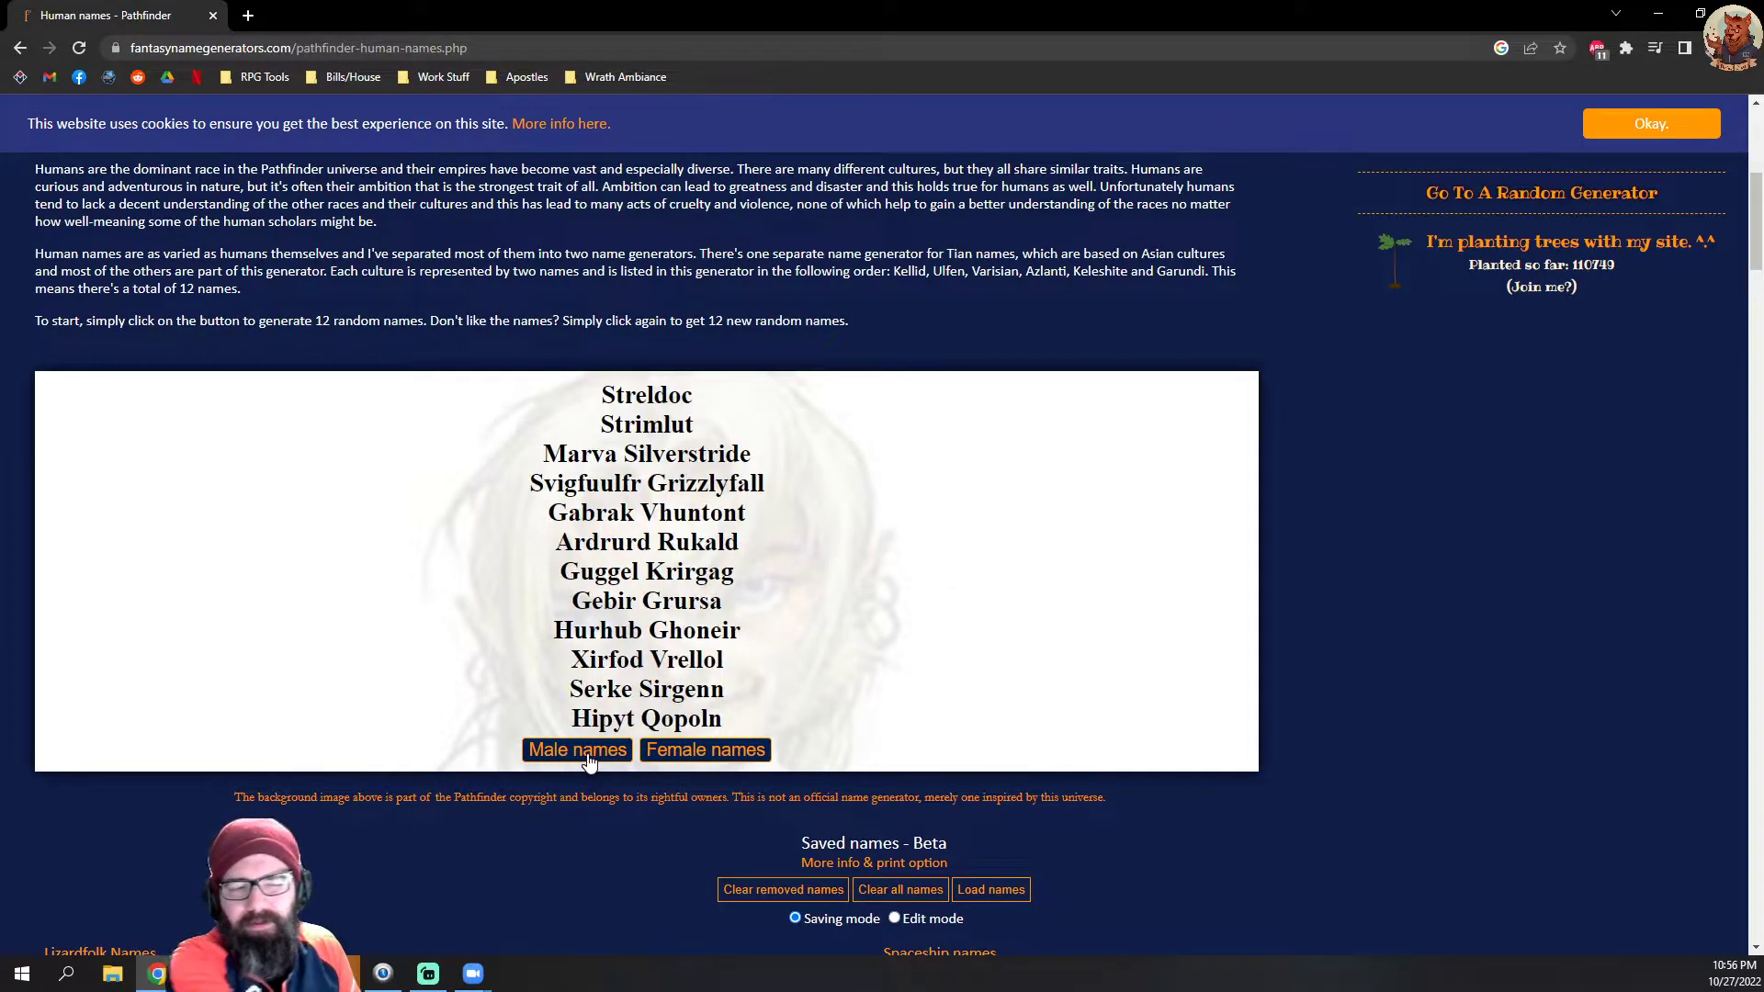
pyautogui.click(588, 762)
pyautogui.click(588, 762)
pyautogui.click(587, 764)
pyautogui.click(587, 767)
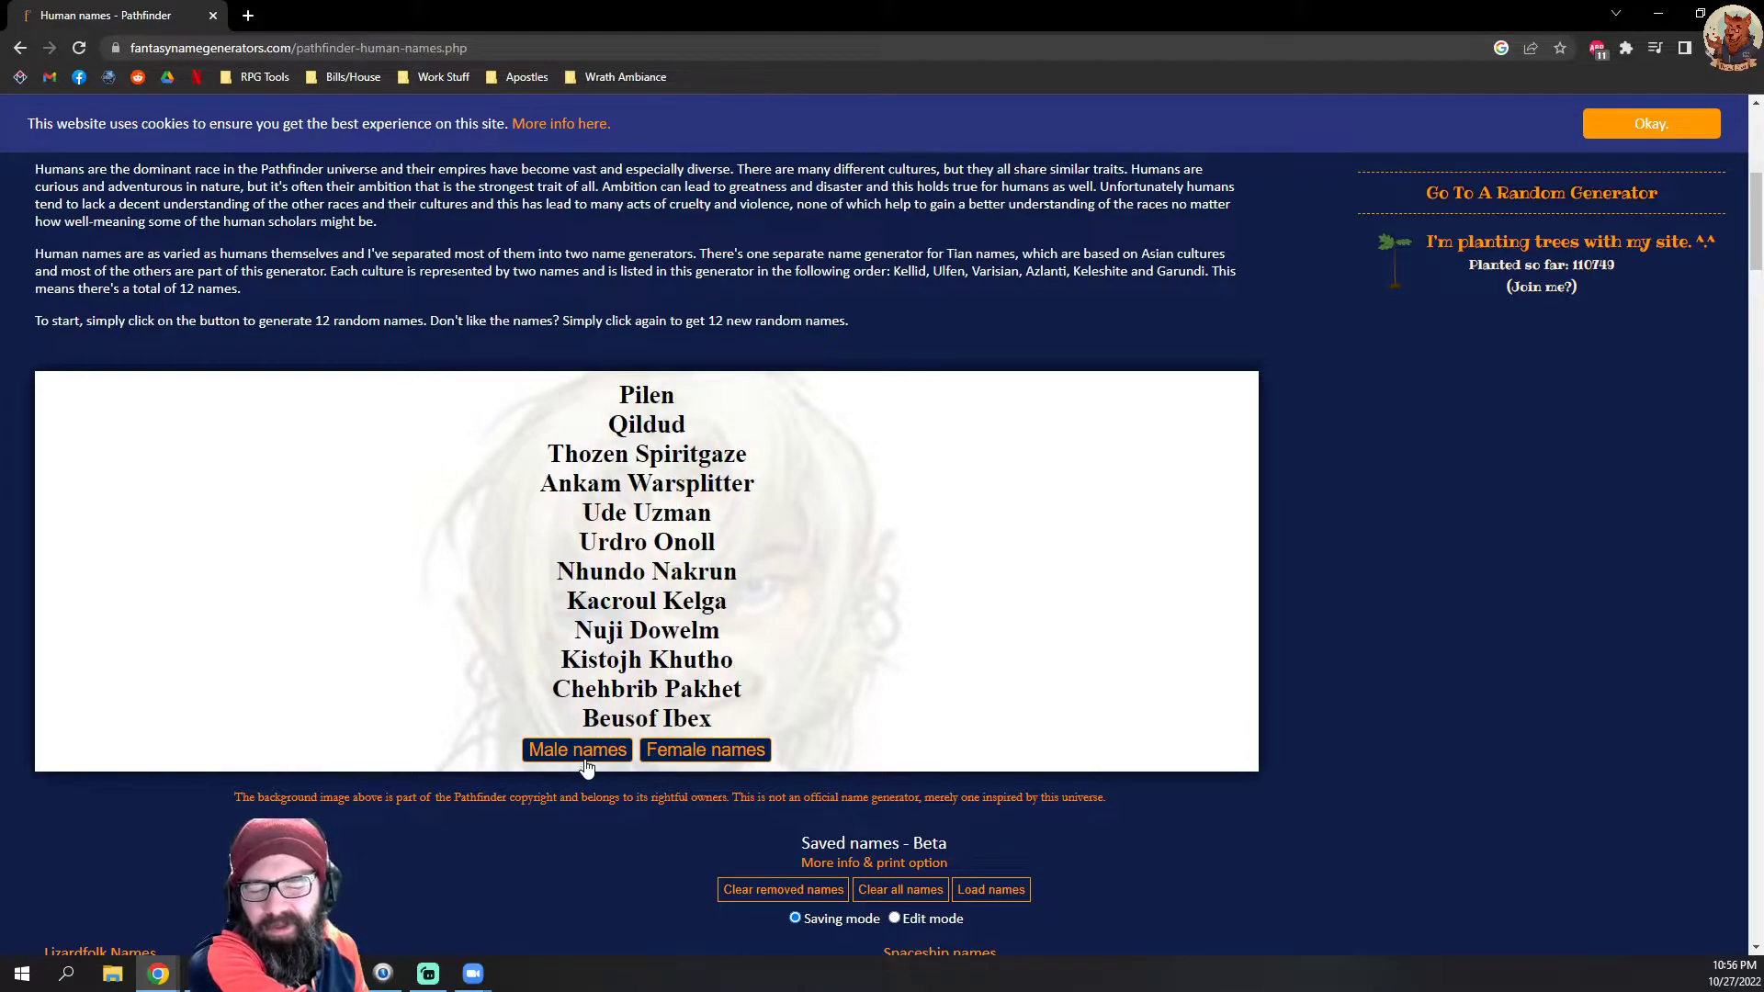
pyautogui.click(586, 768)
pyautogui.click(586, 770)
pyautogui.click(586, 770)
pyautogui.click(586, 770)
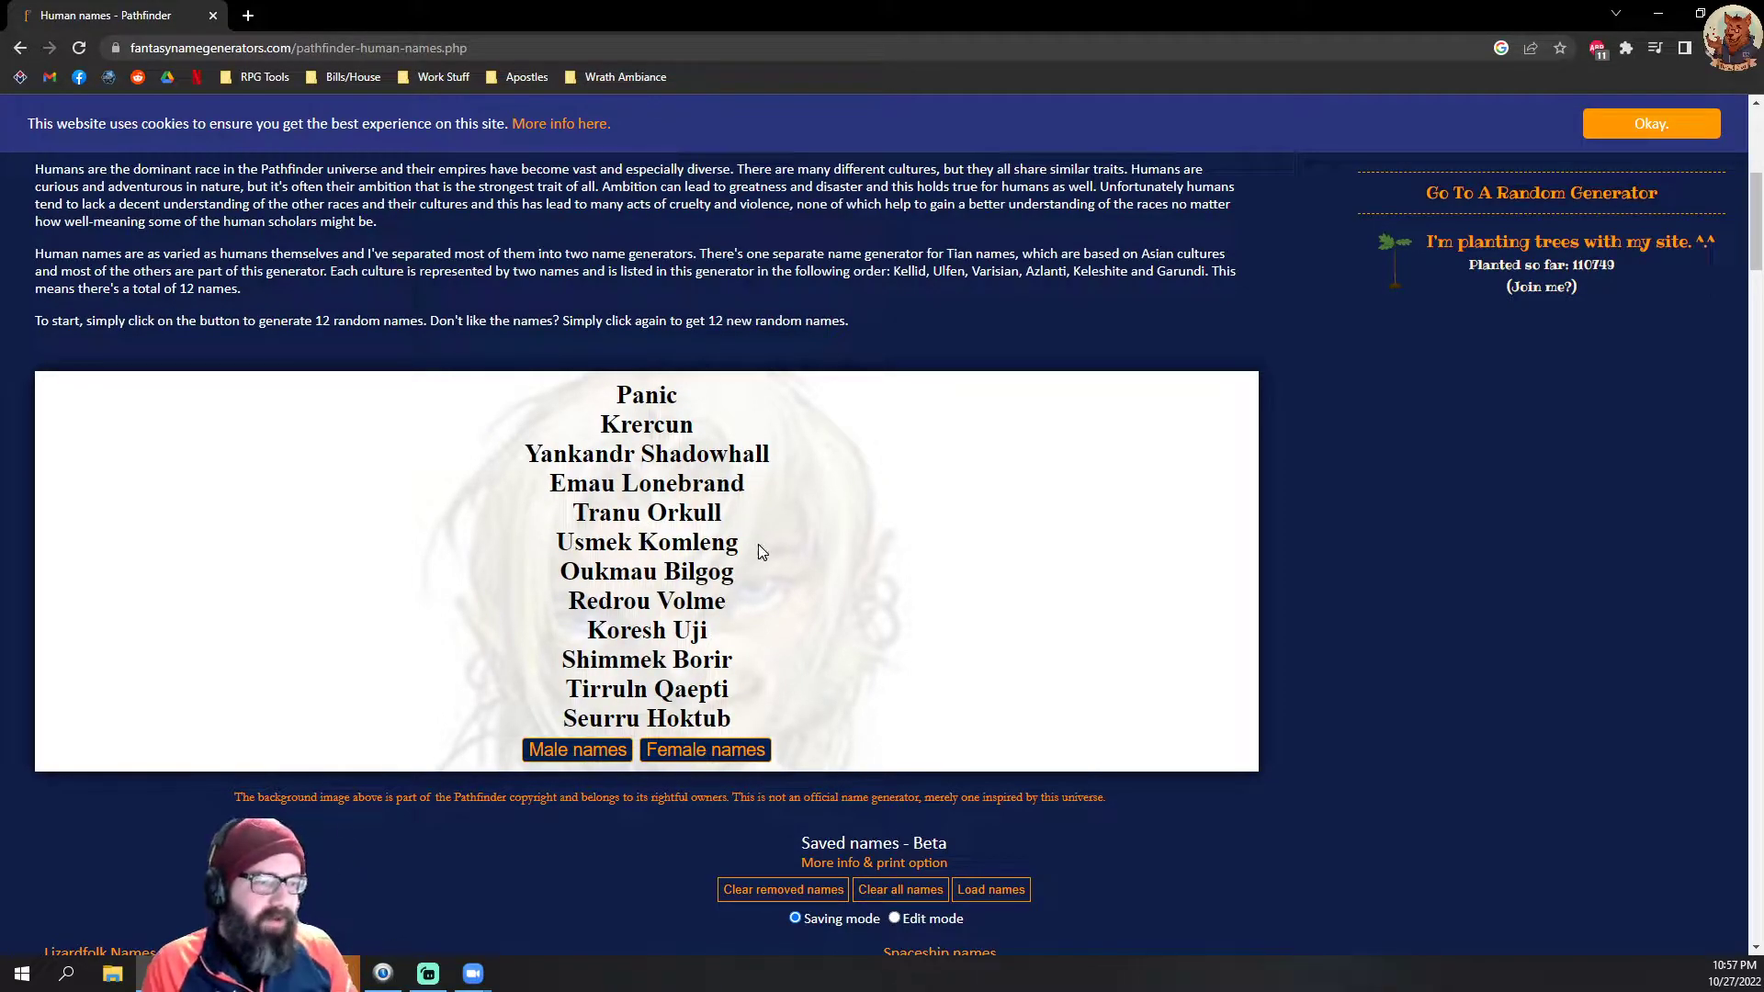
# Step: Copy the generated name Usmek Komleng and minimize the name generator window
pyautogui.moveTo(758, 551); pyautogui.dragTo(552, 544)
pyautogui.rightClick(618, 535)
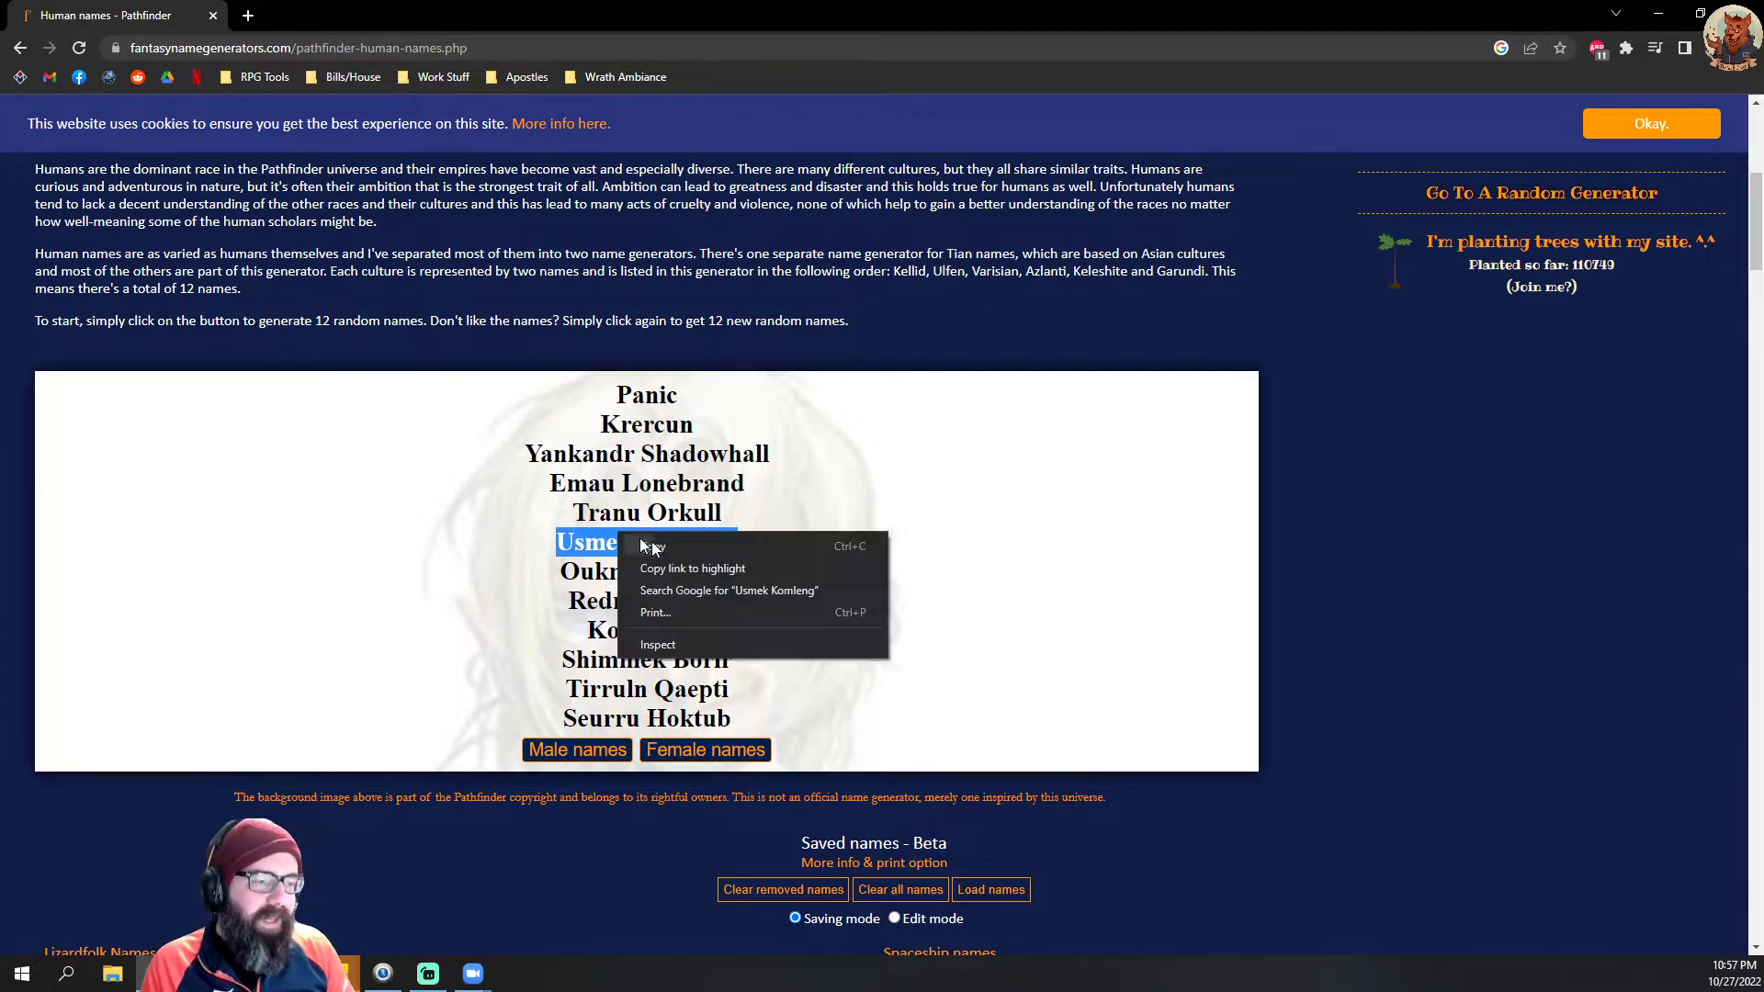
pyautogui.click(719, 547)
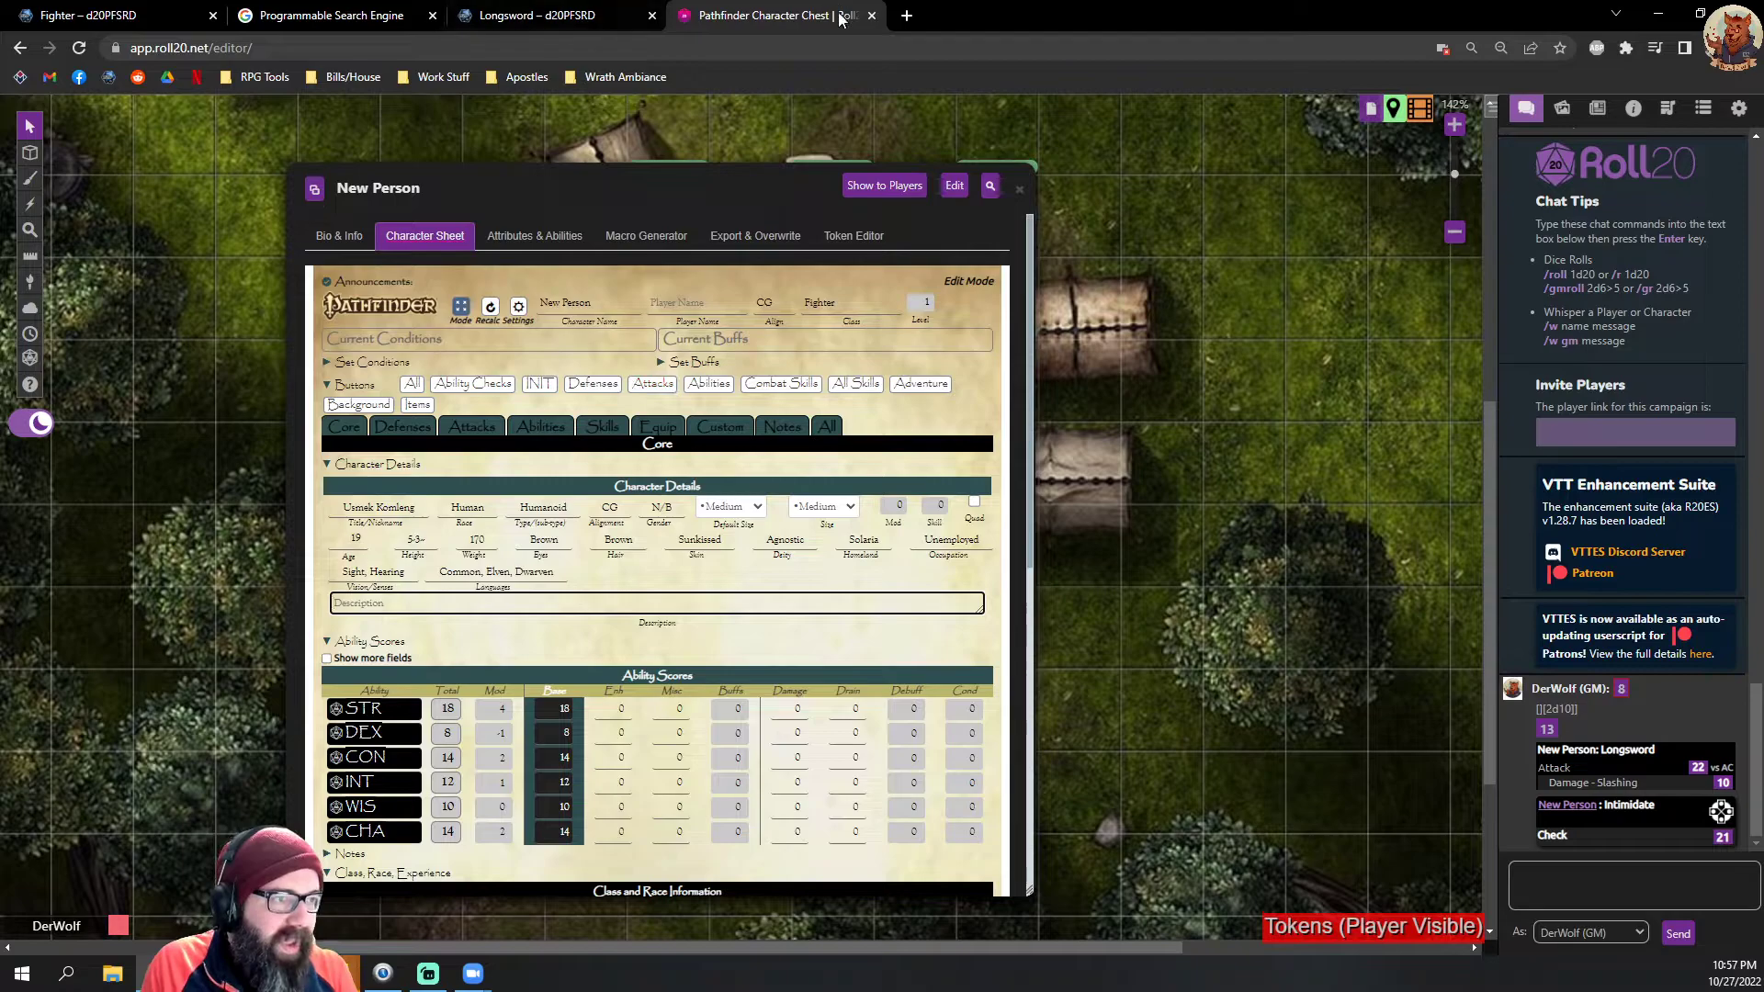
pyautogui.click(1658, 13)
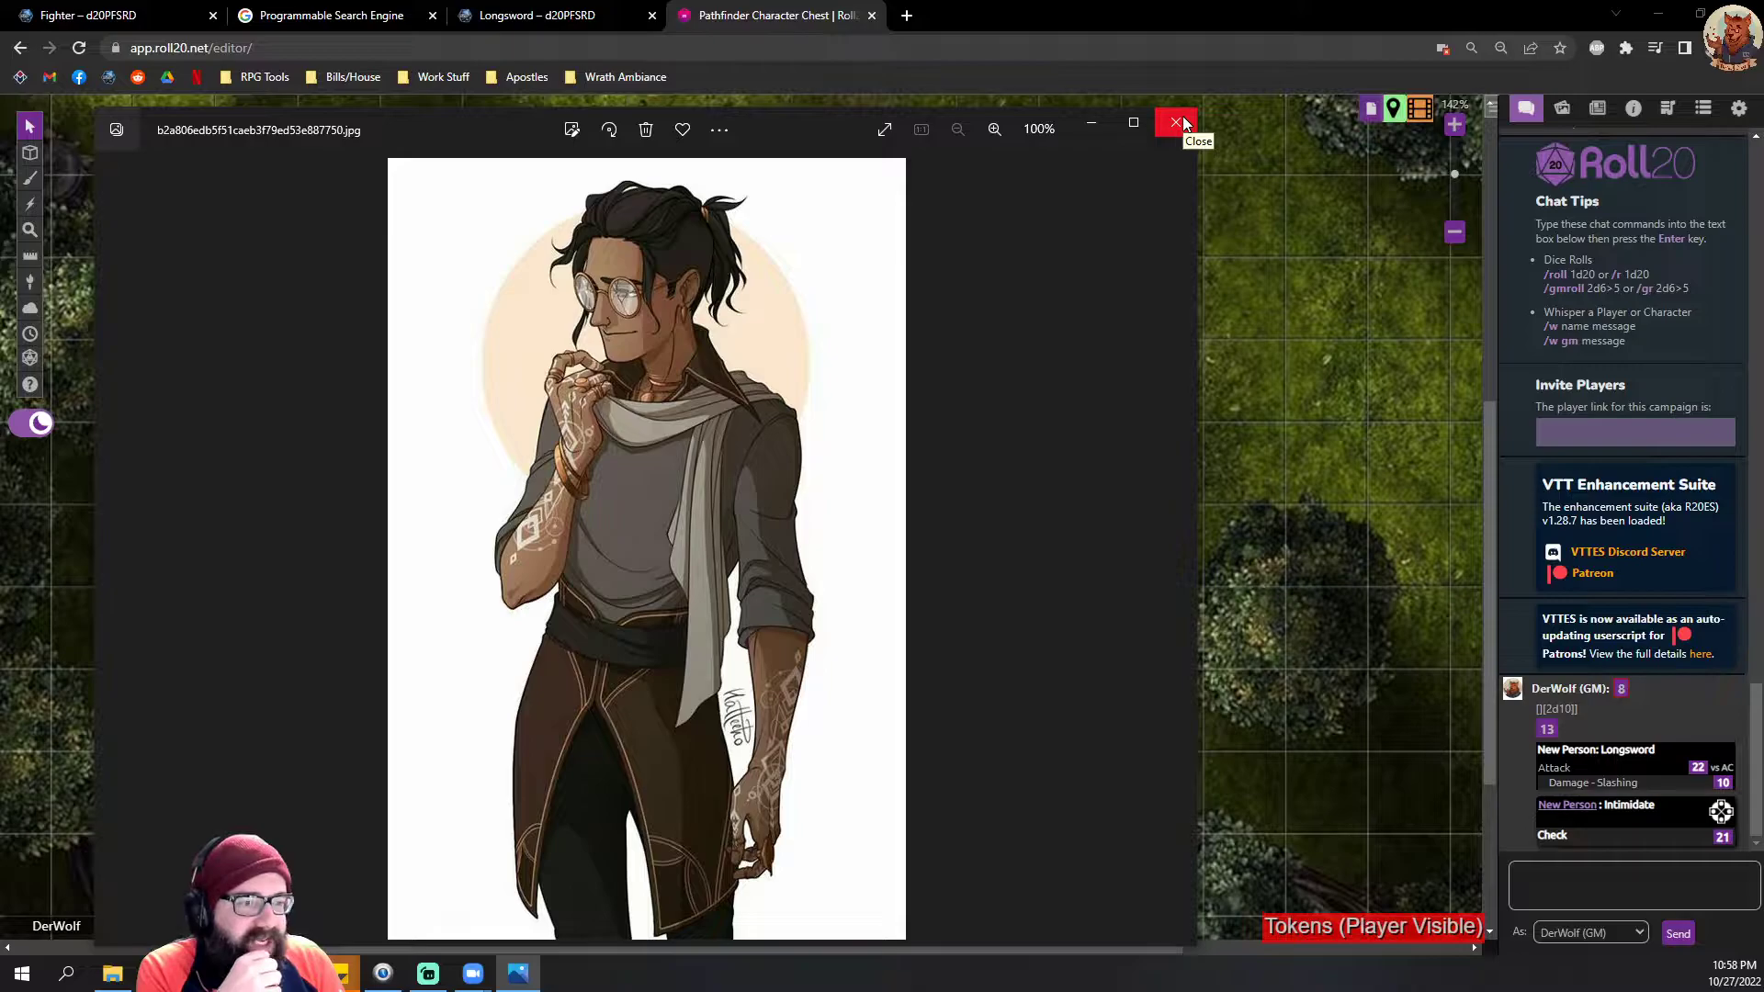
# Step: Close the portrait preview, open New Person for editing in Roll20, and upload the portrait of the man with glasses as the avatar
pyautogui.click(1177, 123)
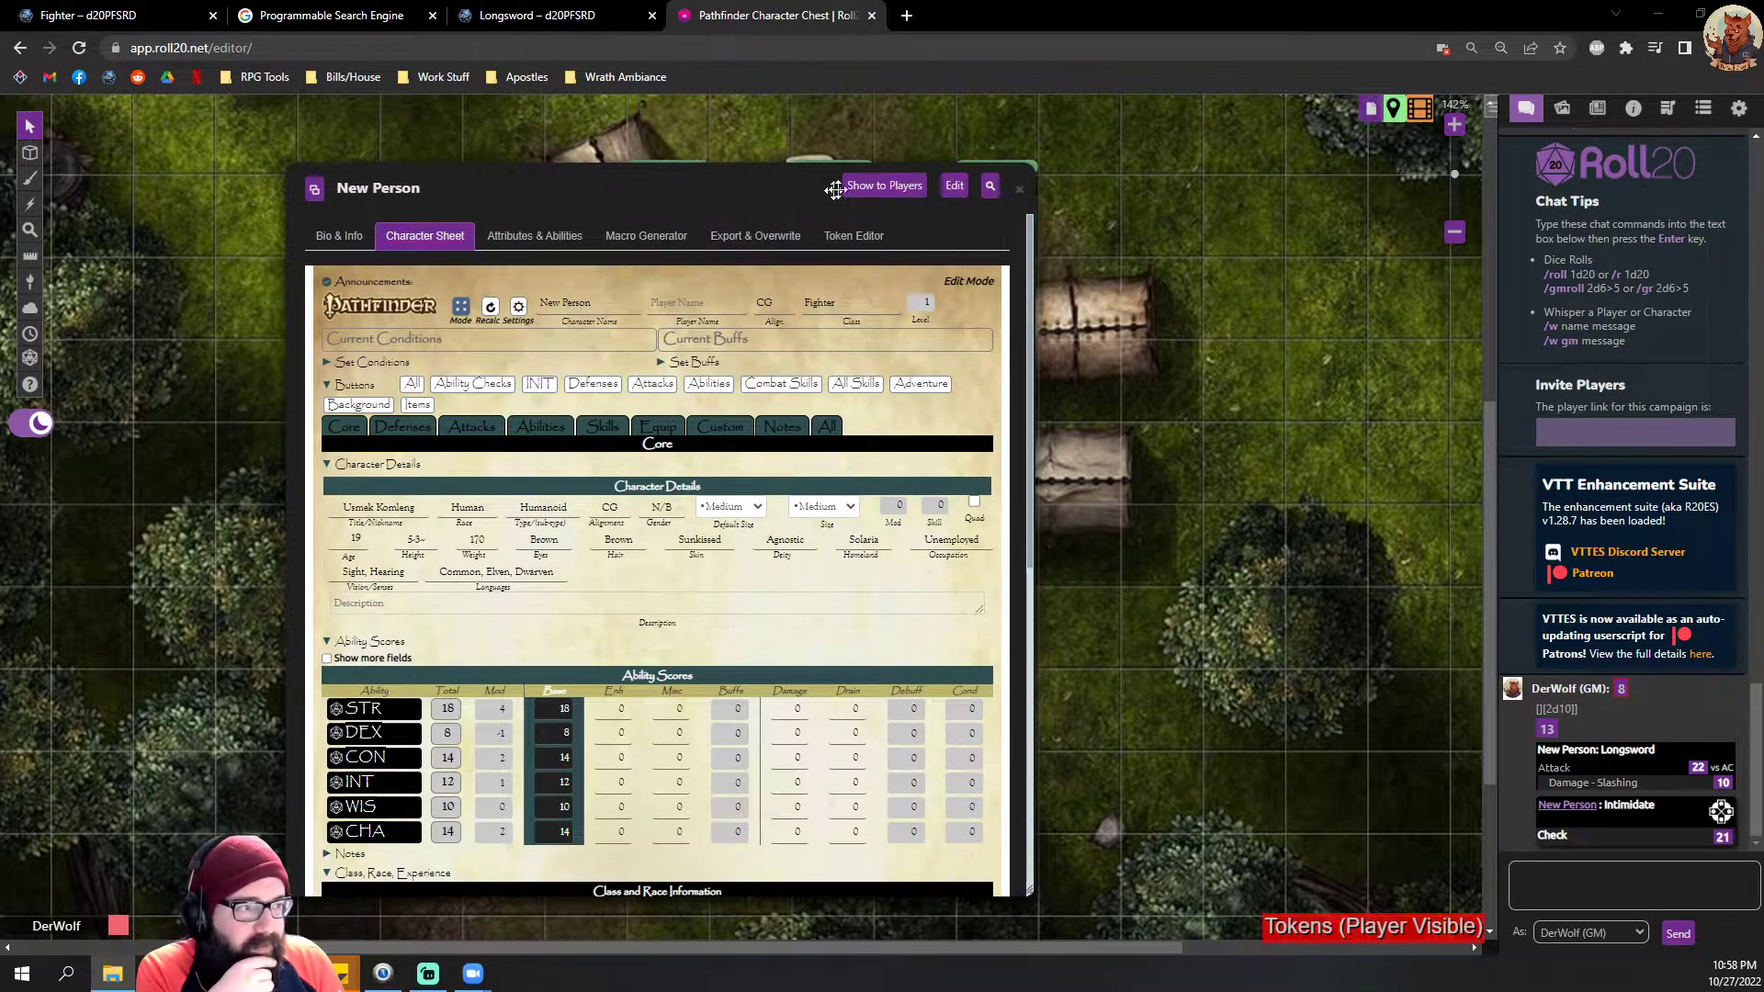
pyautogui.click(954, 185)
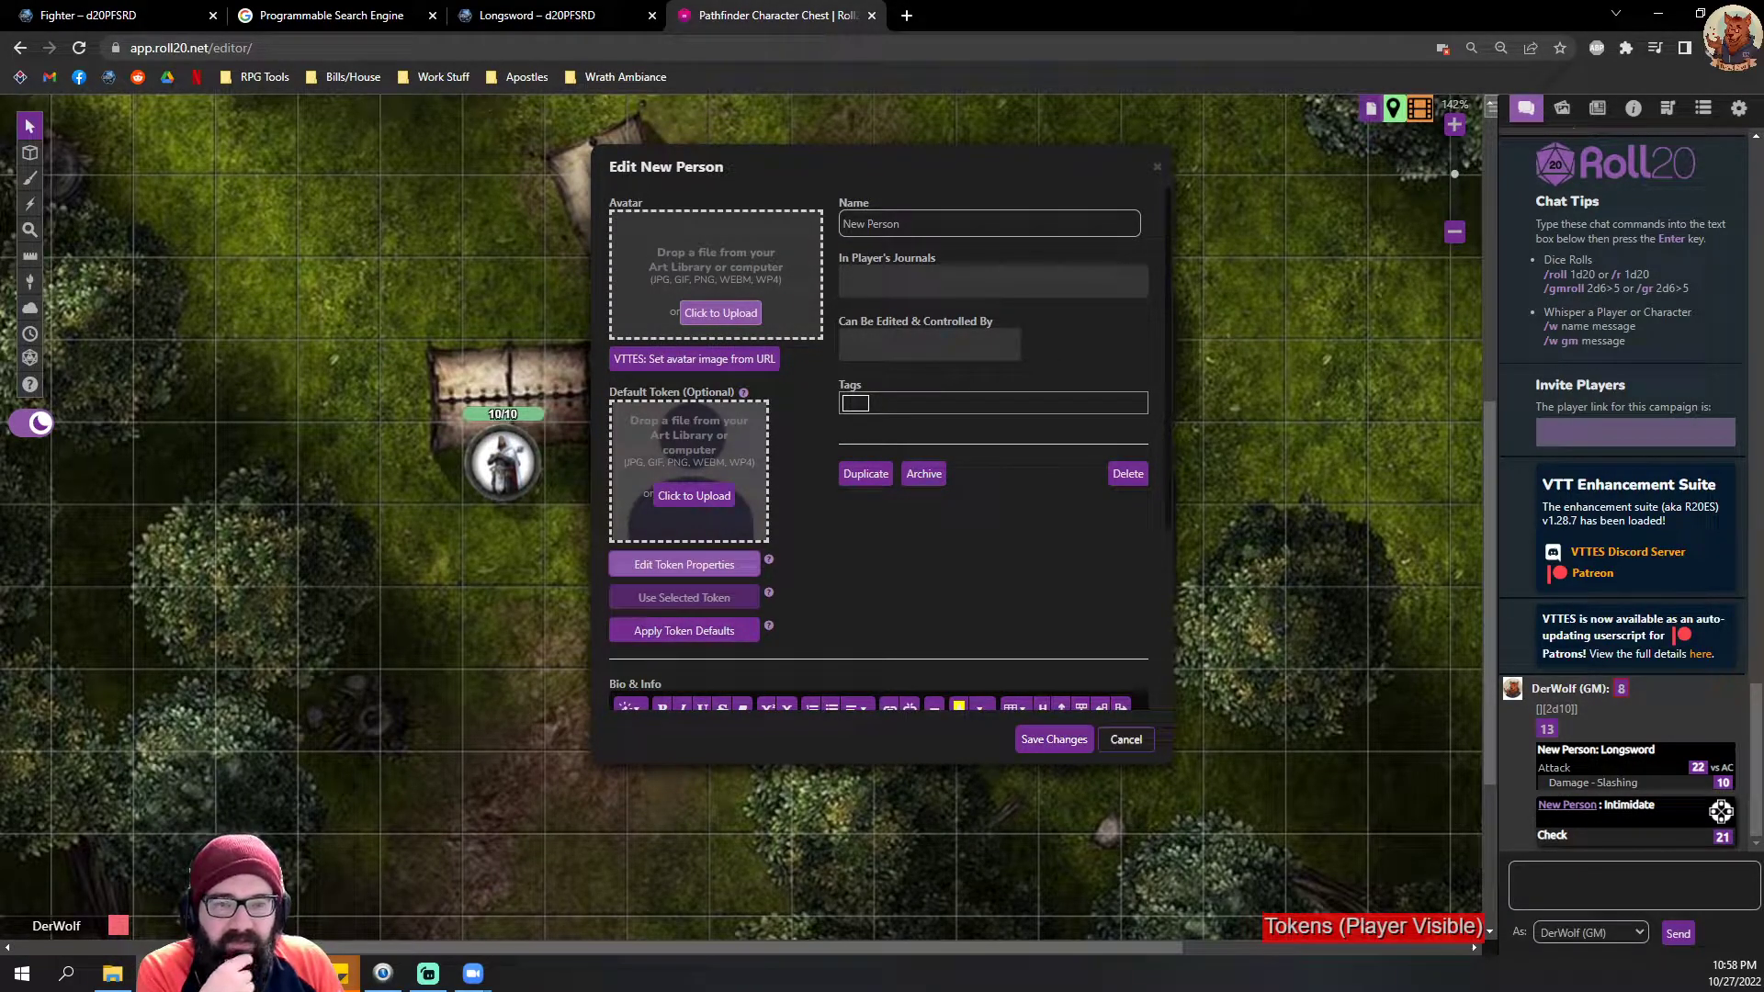
pyautogui.moveTo(0, 367); pyautogui.dragTo(677, 327)
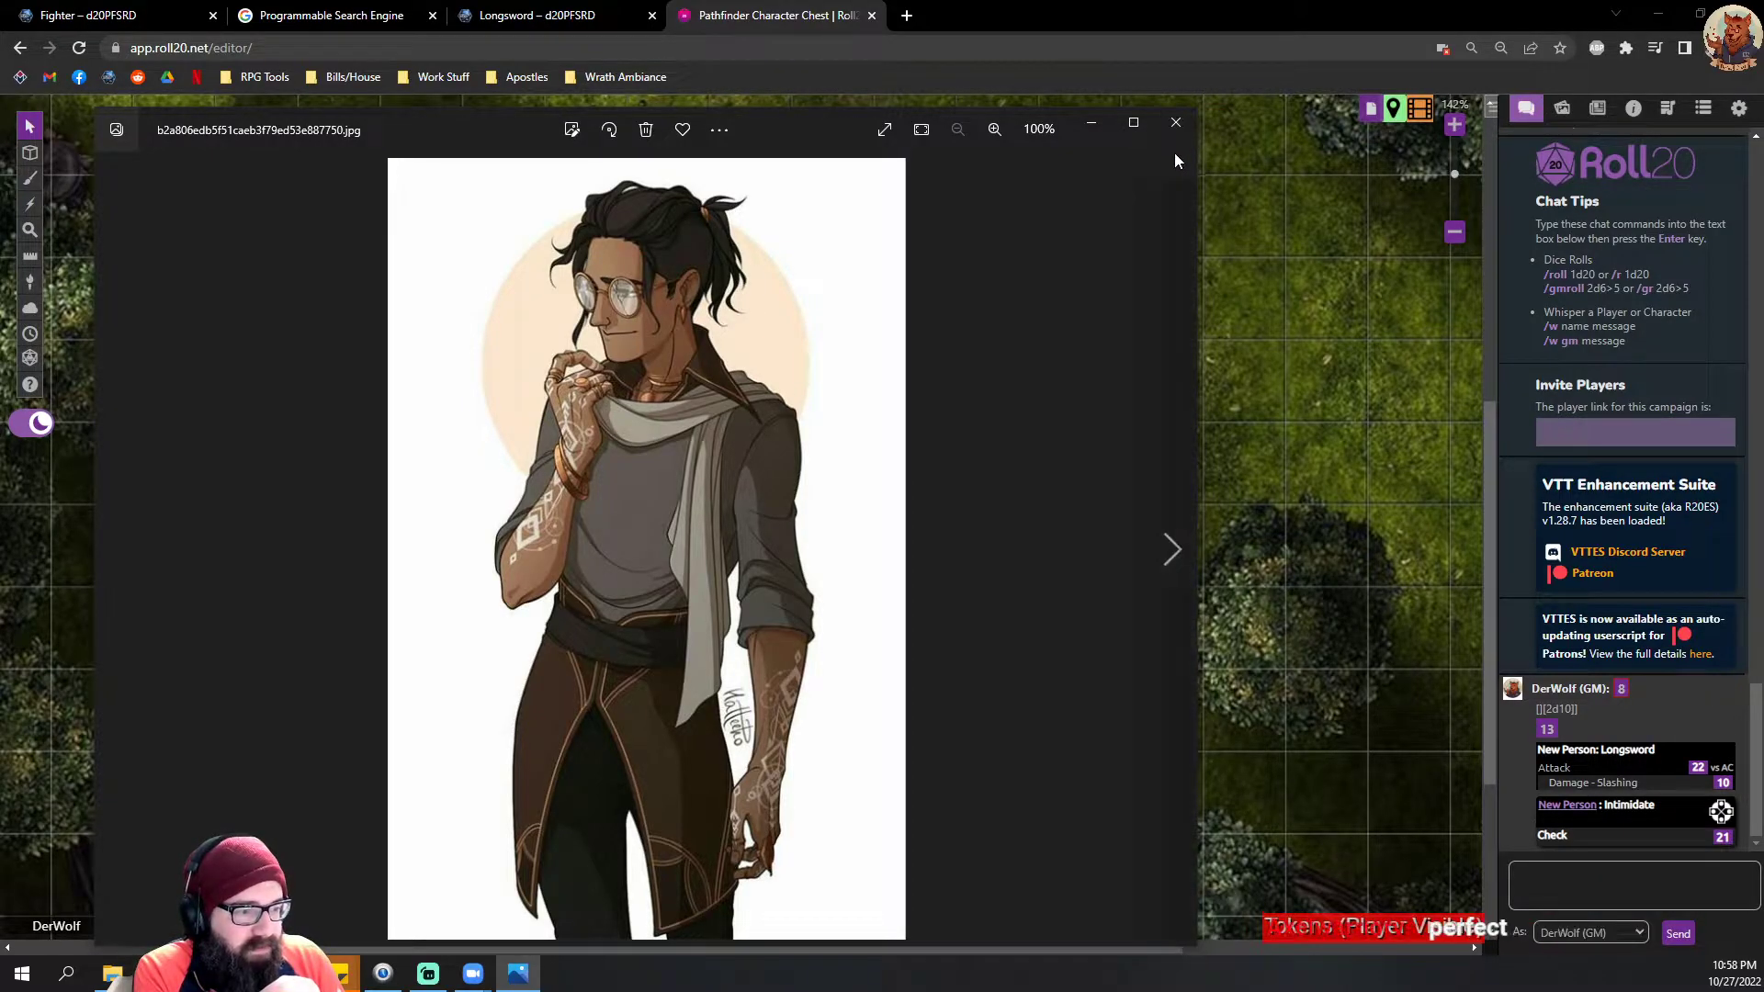
pyautogui.click(1180, 126)
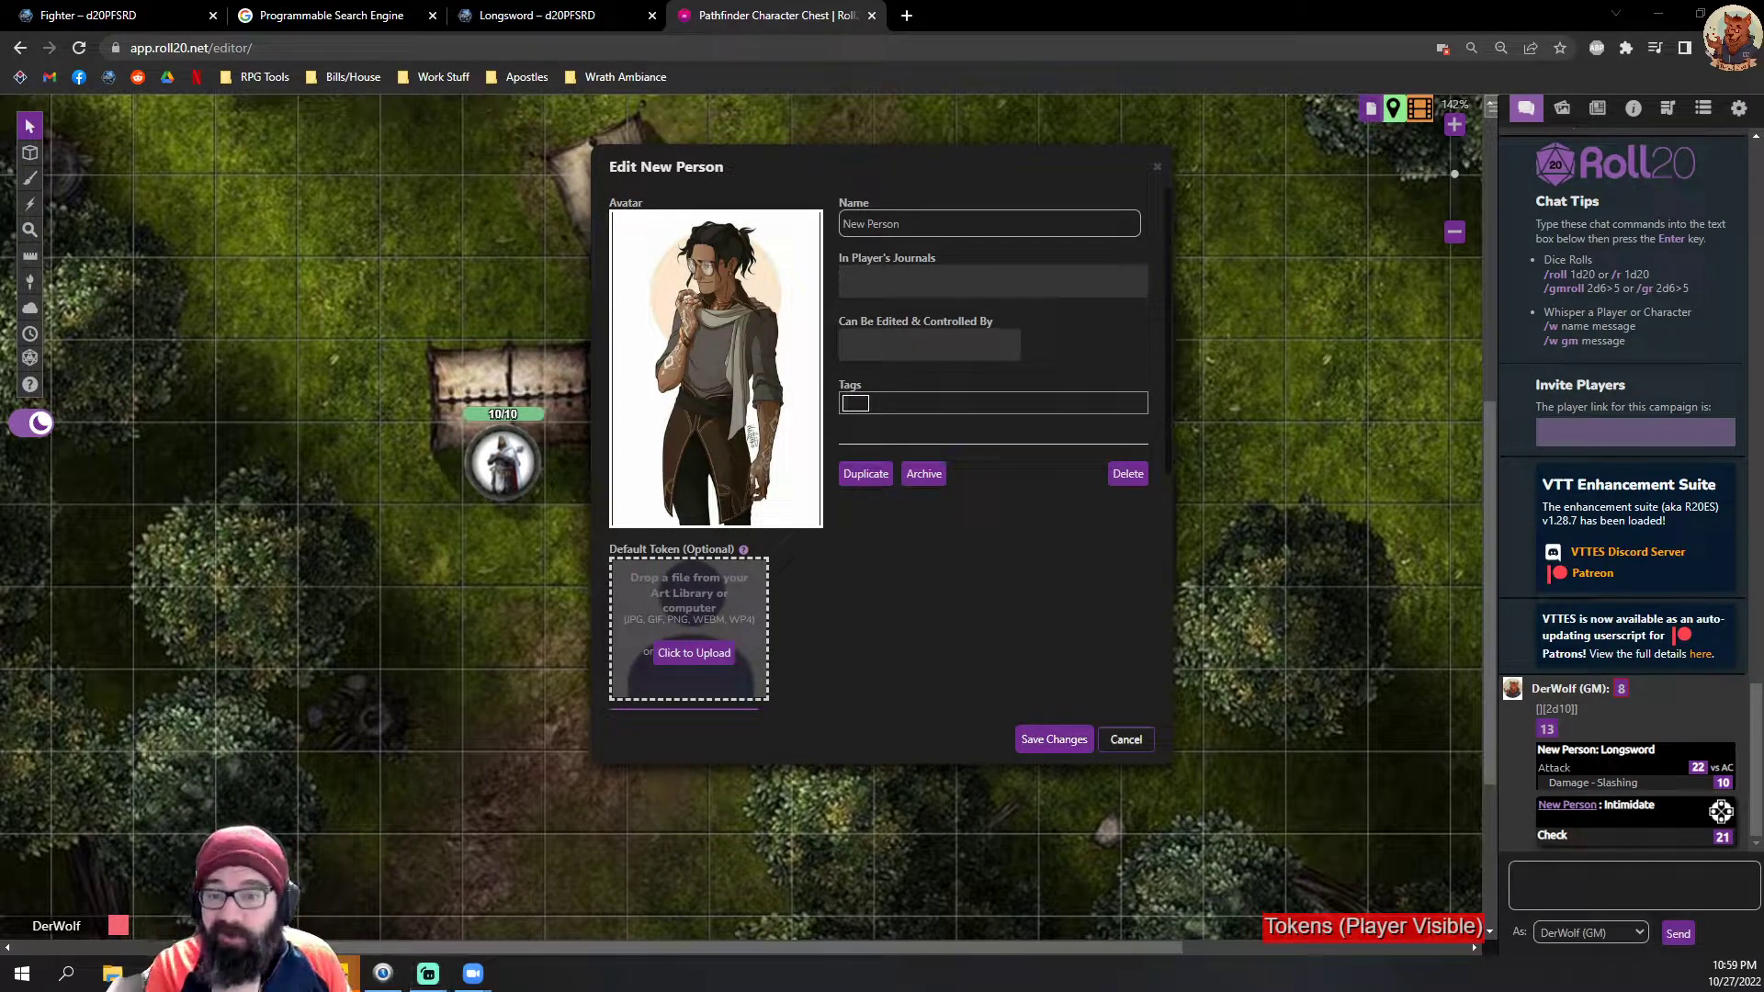
# Step: Rename the character Usmek Komleng, upload an image as its default token, and save the changes
pyautogui.moveTo(935, 165); pyautogui.dragTo(1454, 125)
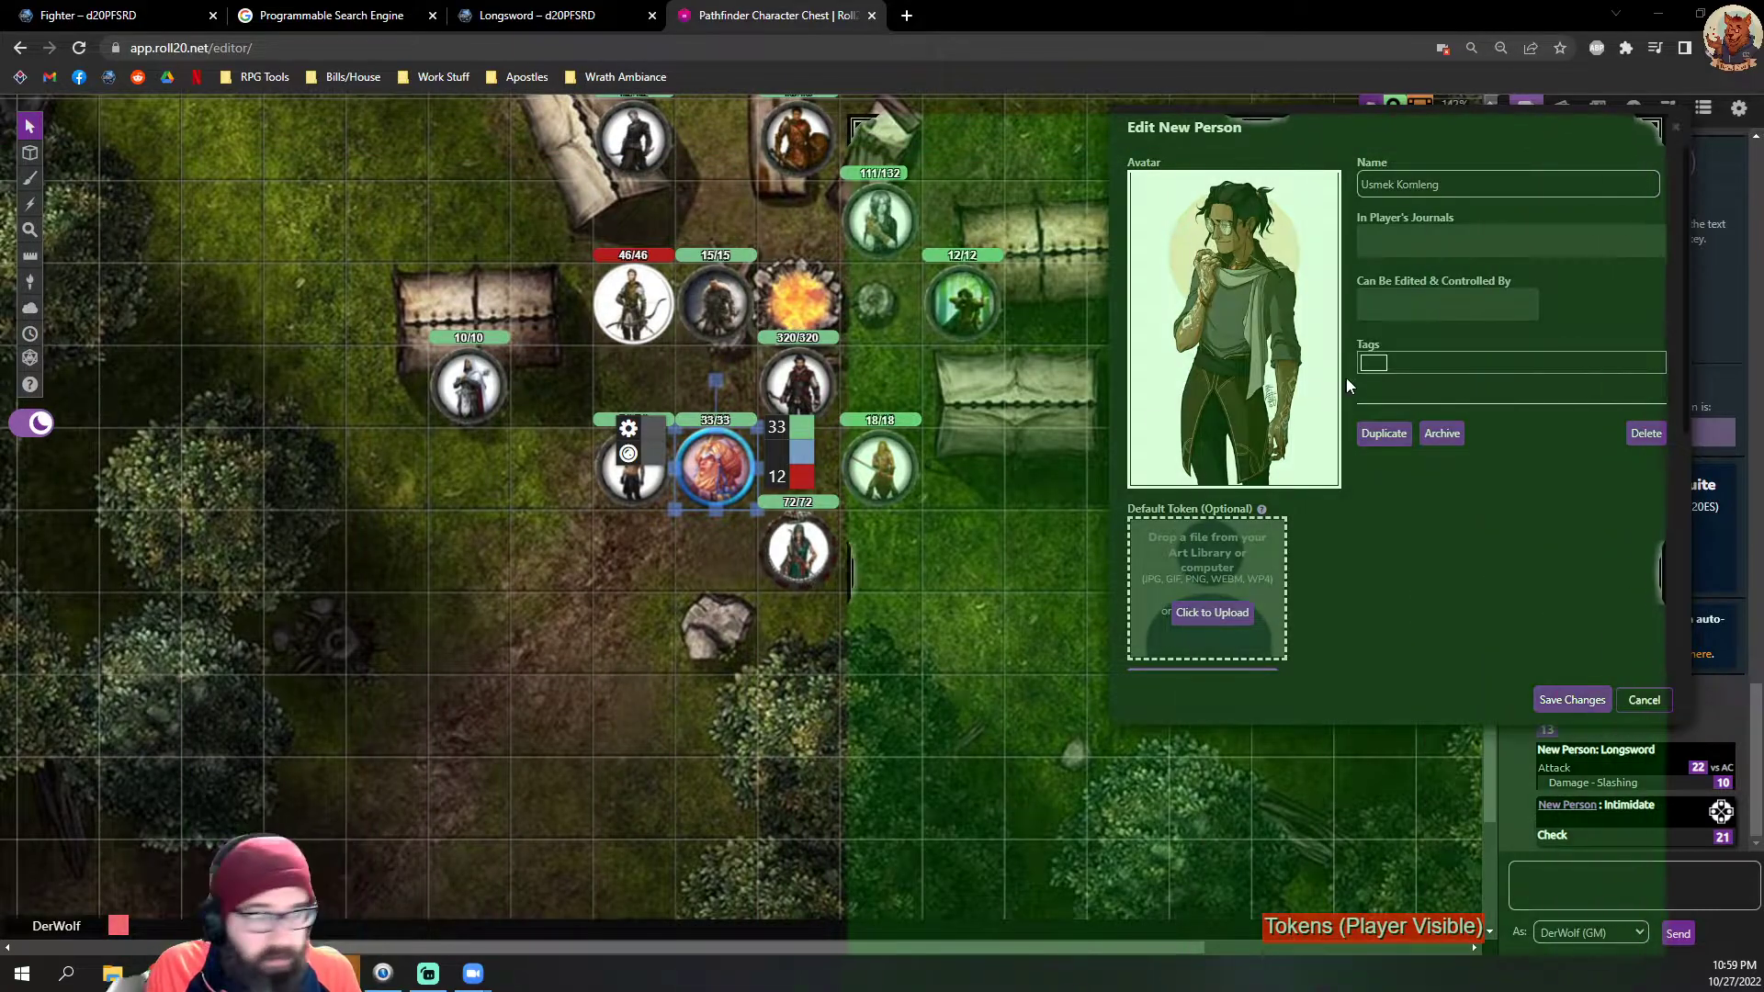
pyautogui.moveTo(1347, 377); pyautogui.dragTo(1336, 254)
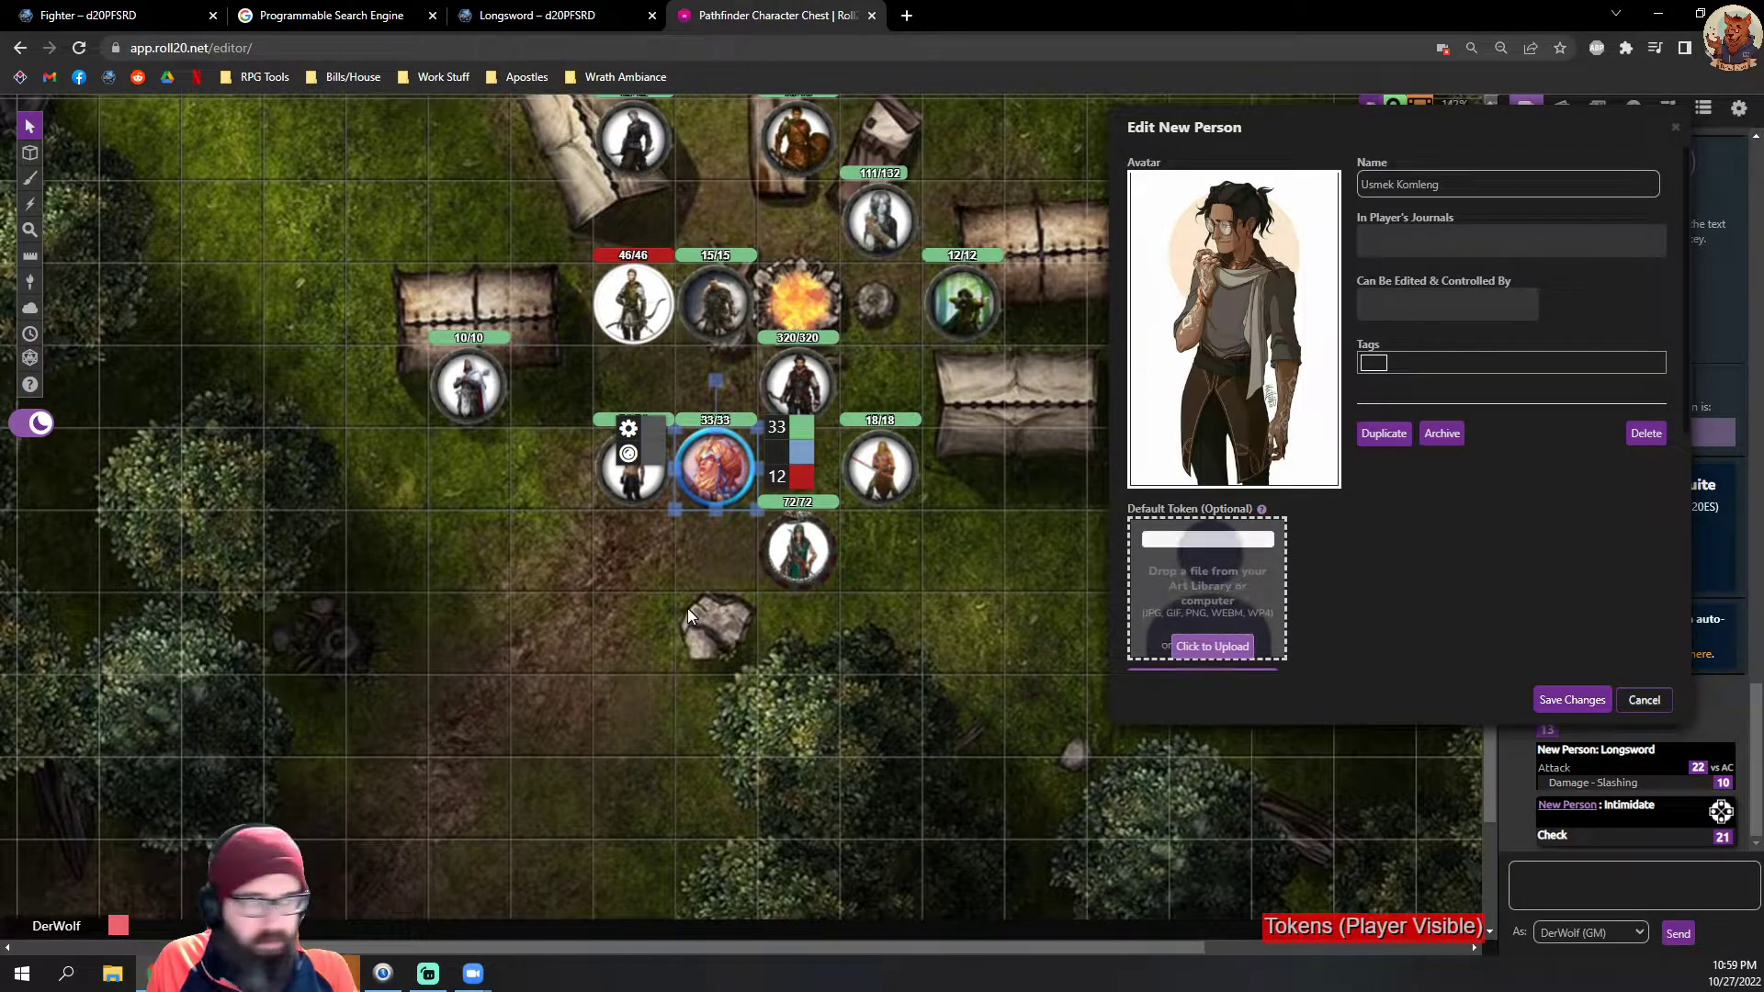
pyautogui.click(1555, 700)
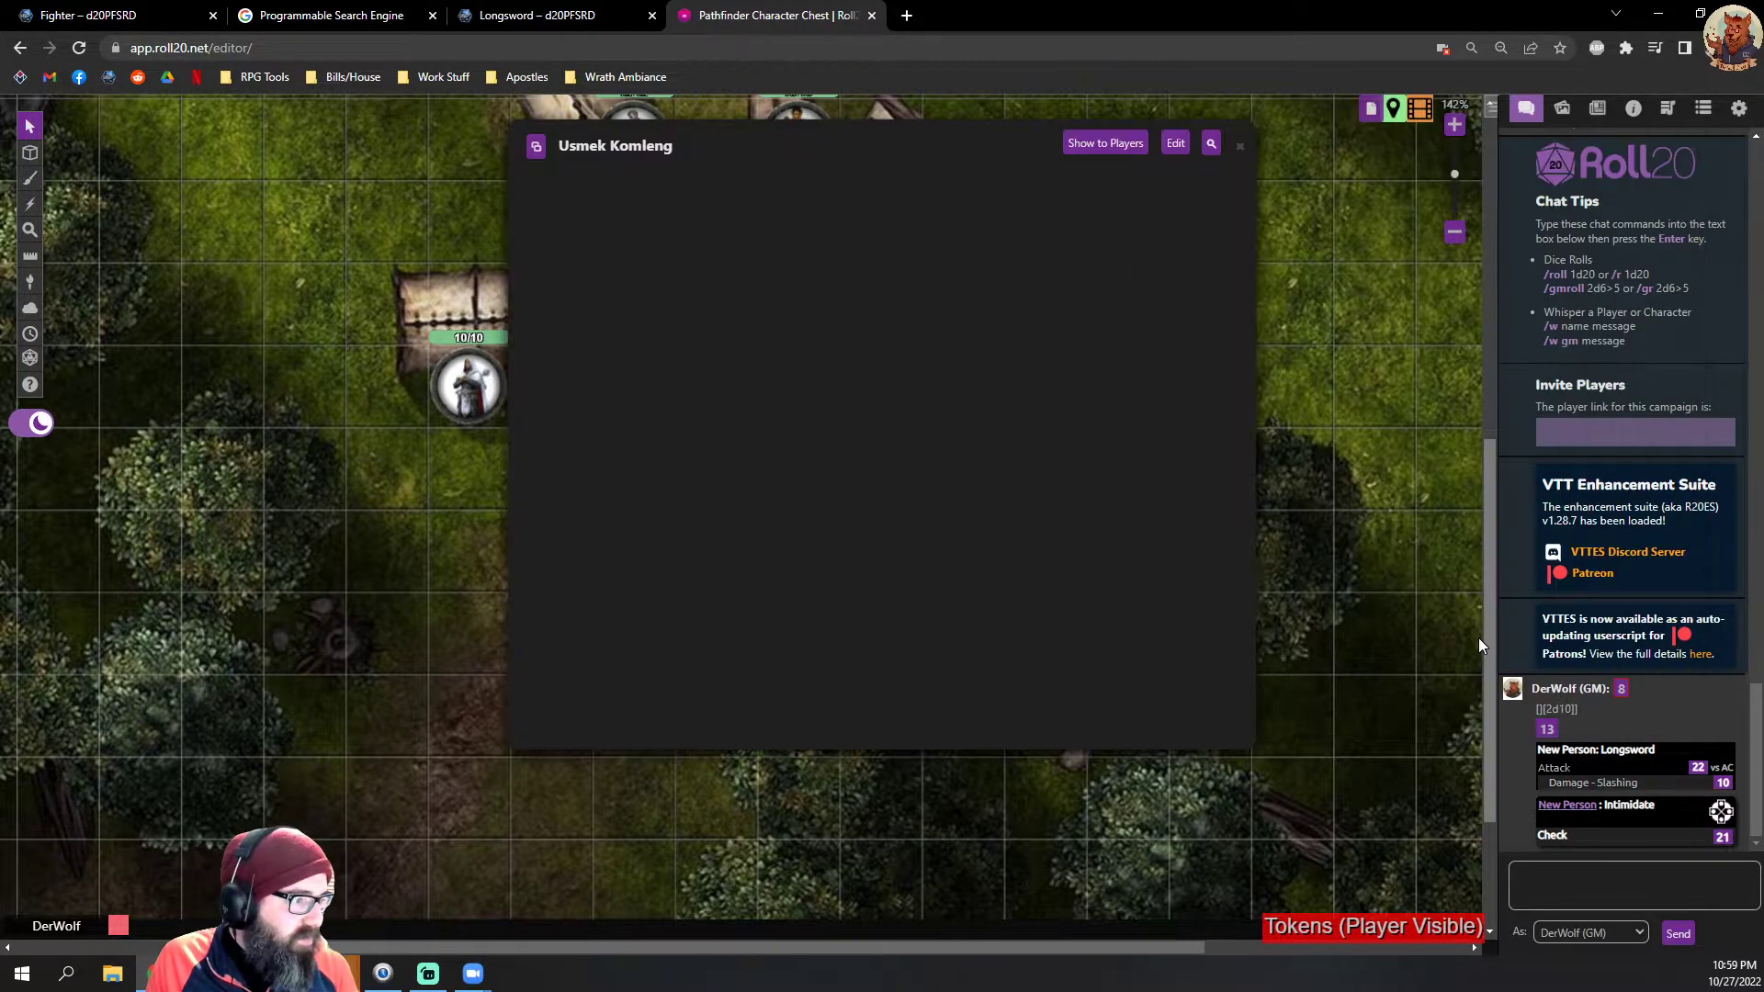
# Step: Close the character sheet and show the journal's list of characters
pyautogui.click(1553, 180)
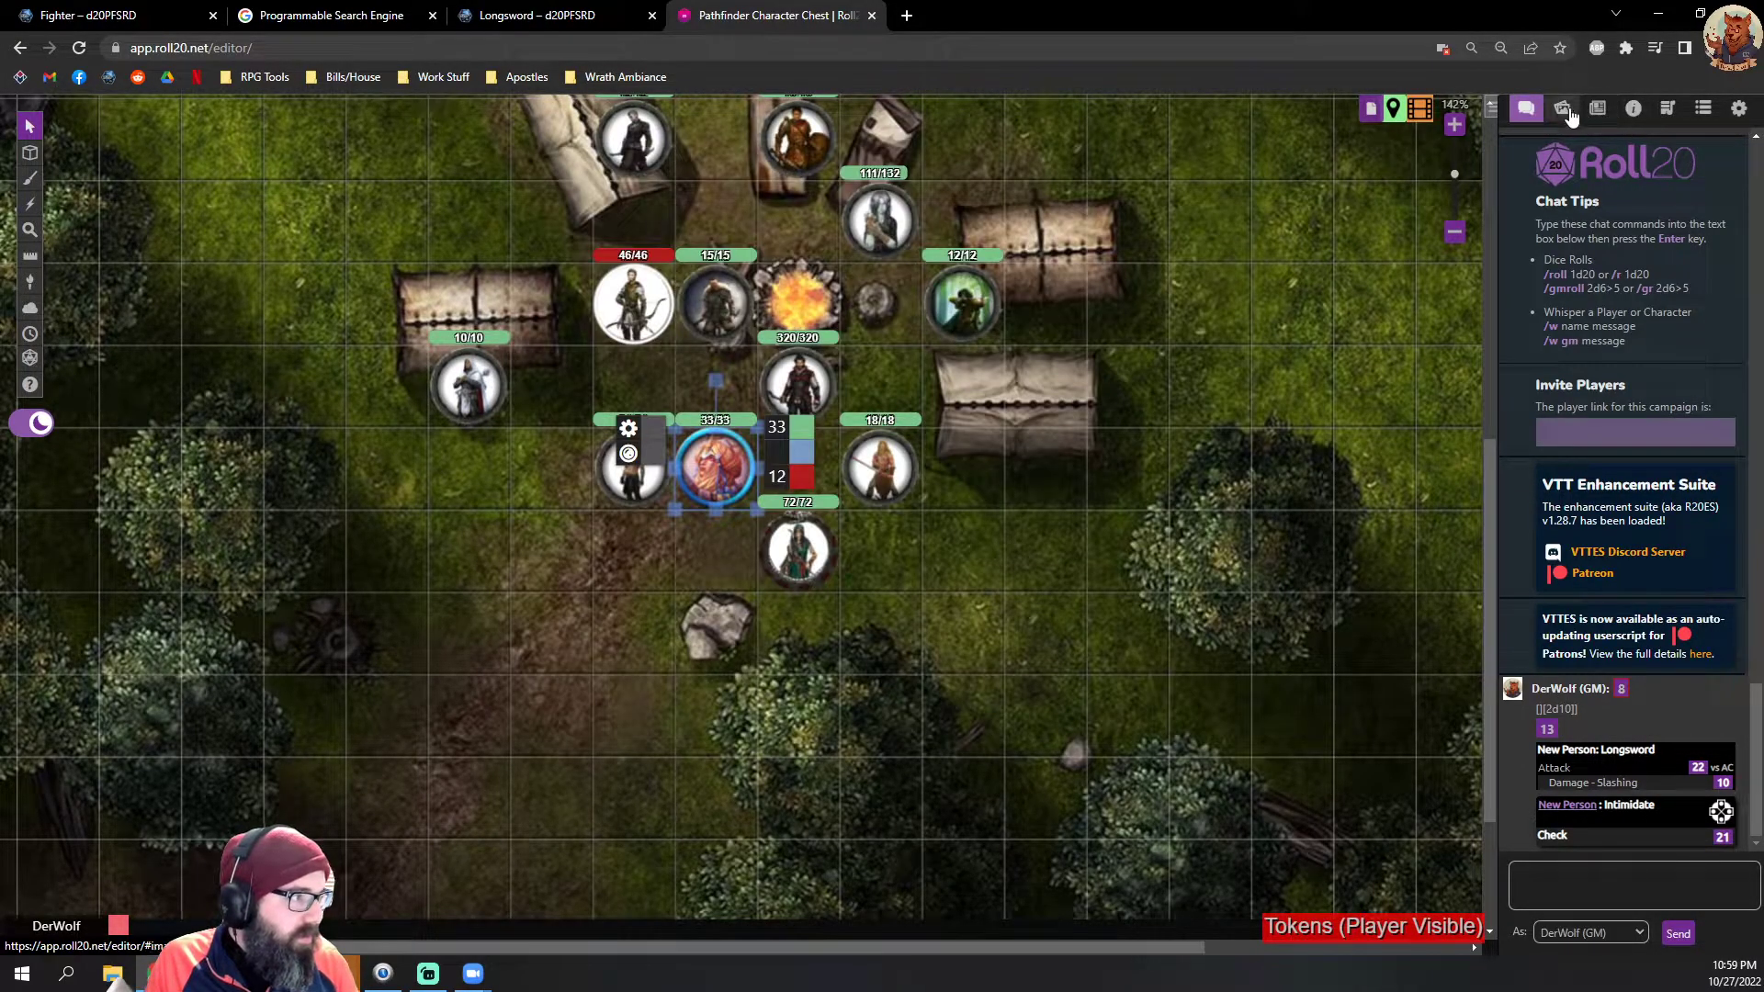
pyautogui.click(1597, 107)
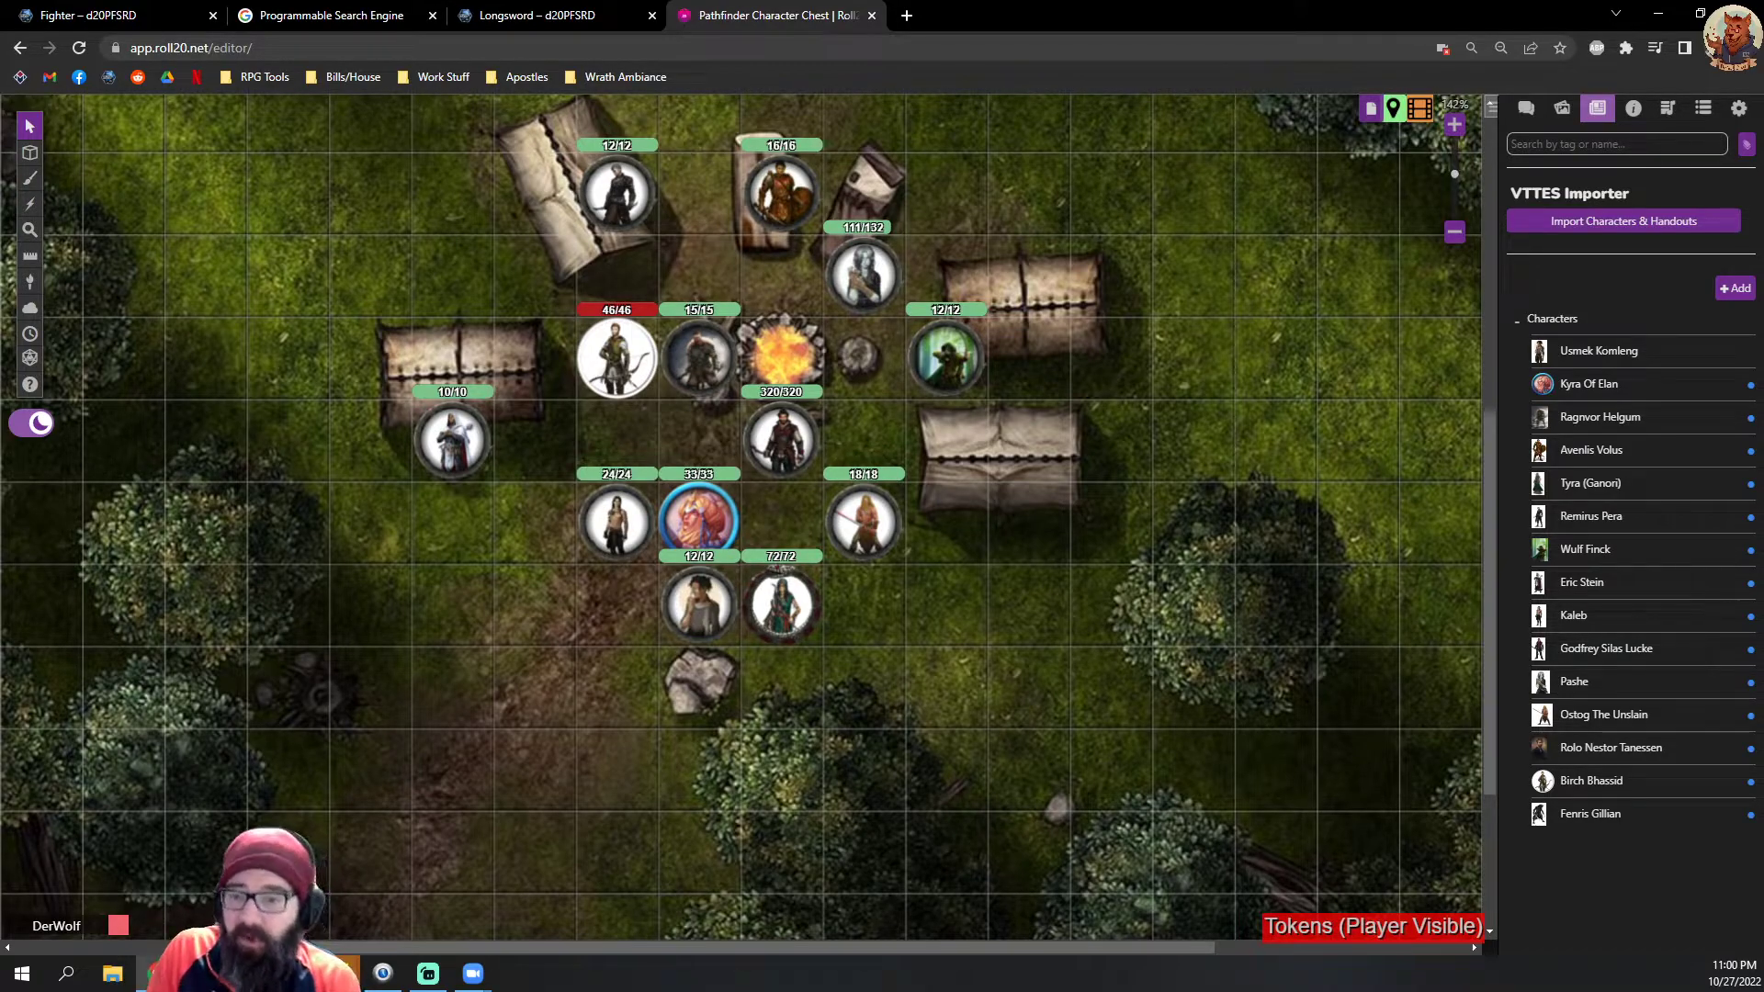